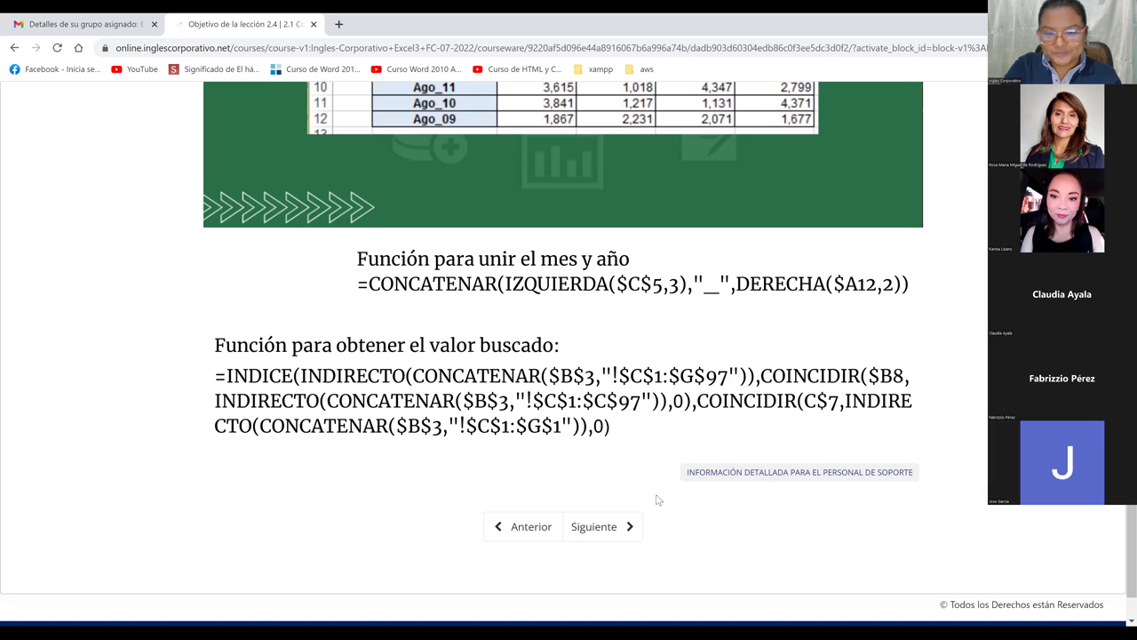
Go to the next lesson page and play its Consulta de Datos video in full screen.
left_click(604, 540)
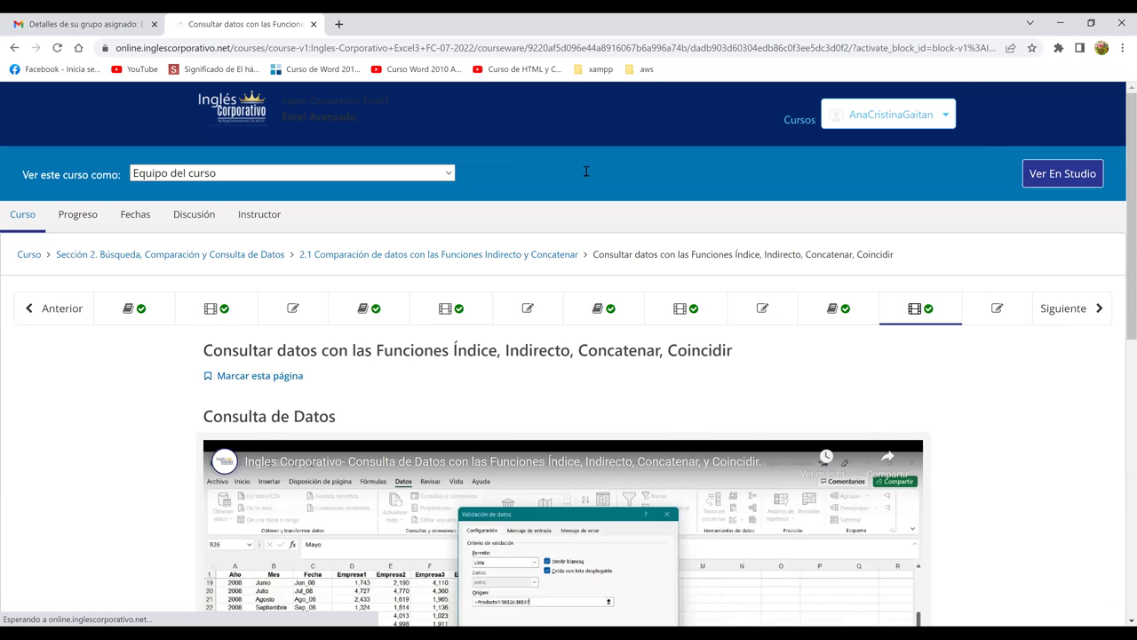
scroll(587, 171, "down", 2)
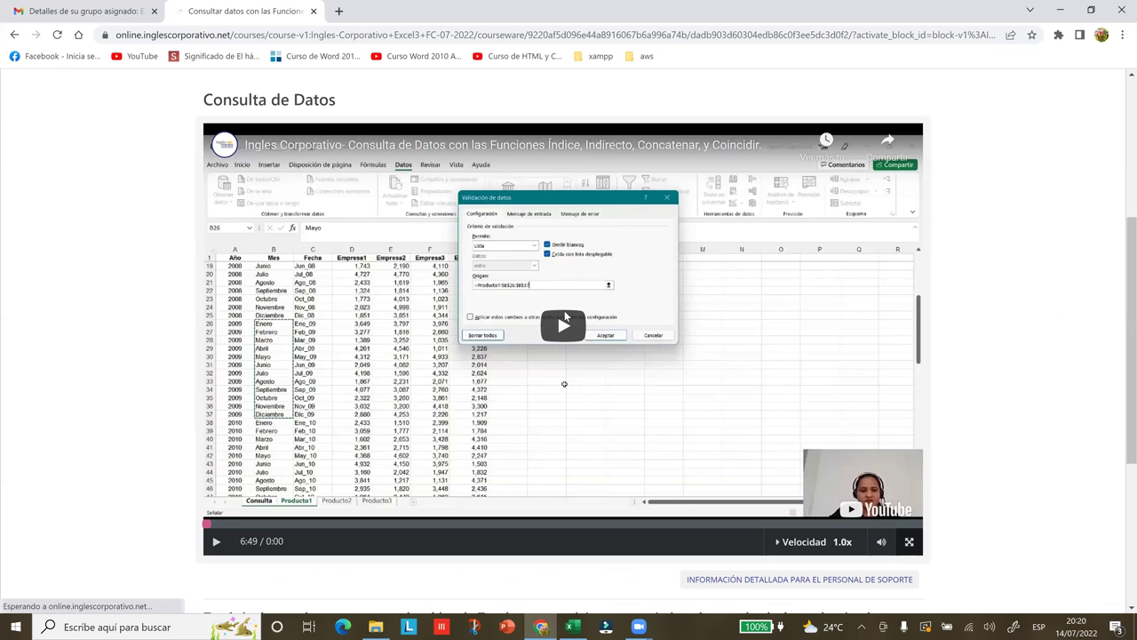
double_click(482, 137)
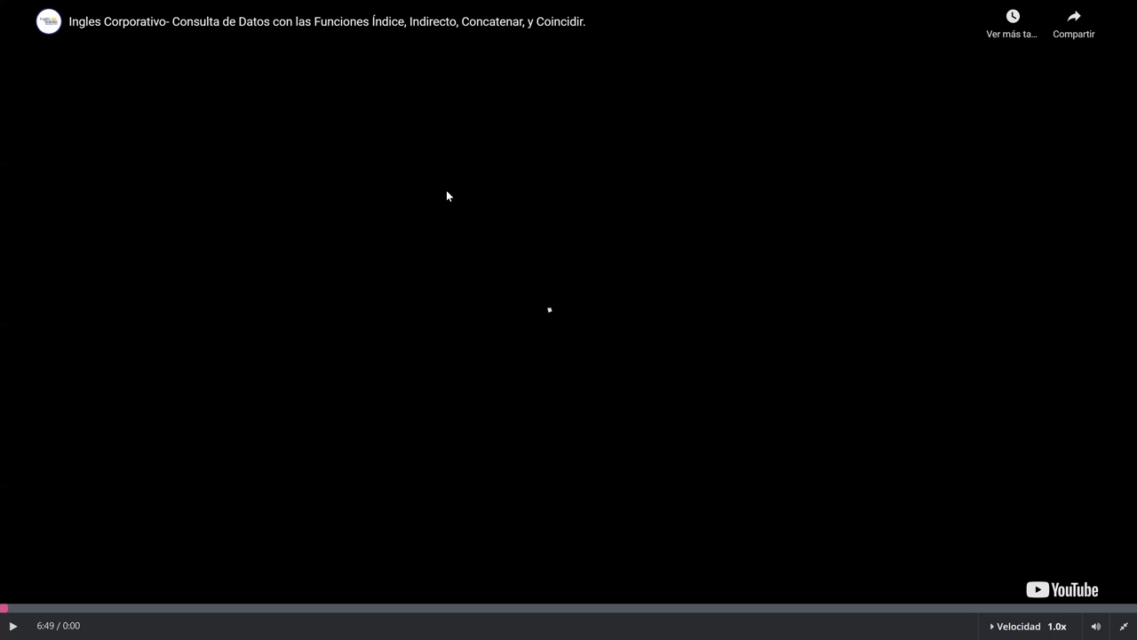
left_click(7, 622)
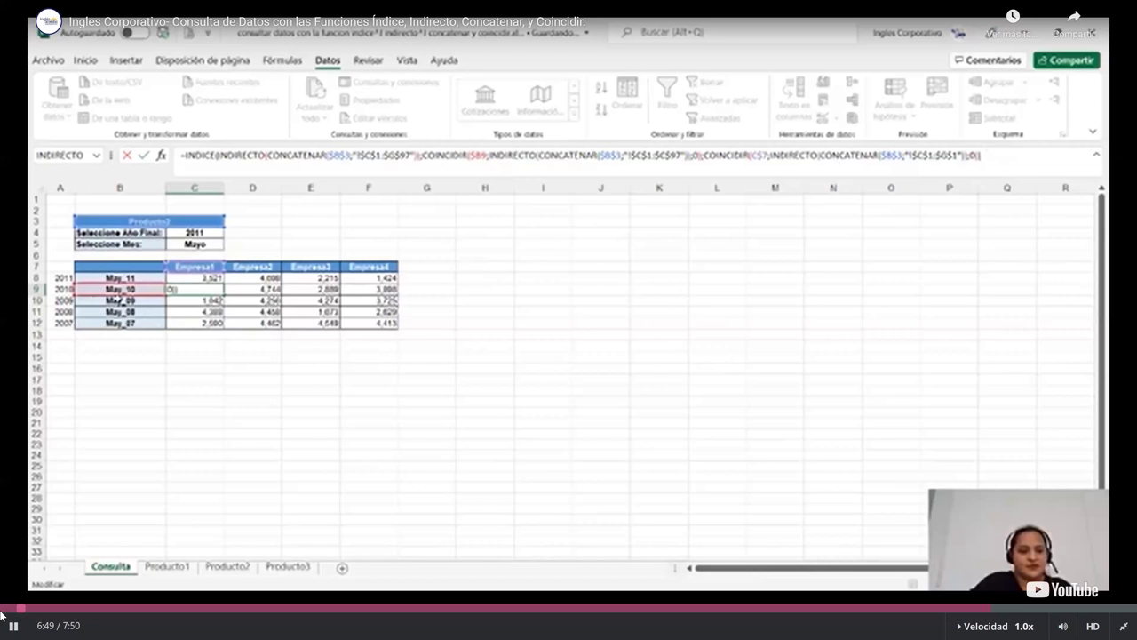
left_click(10, 627)
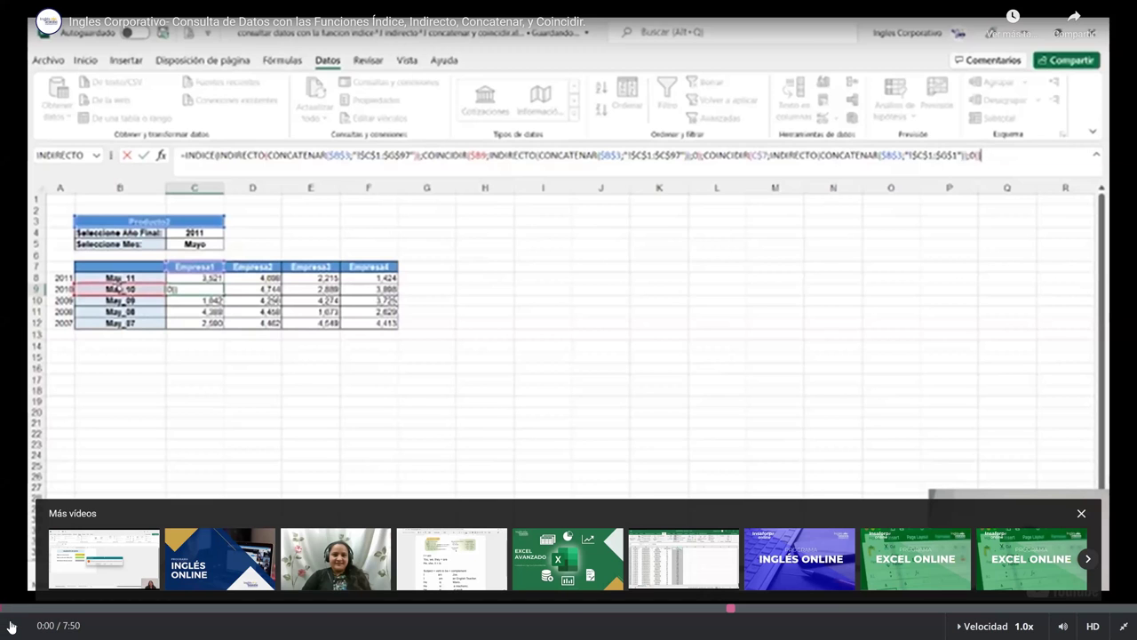
left_click(11, 627)
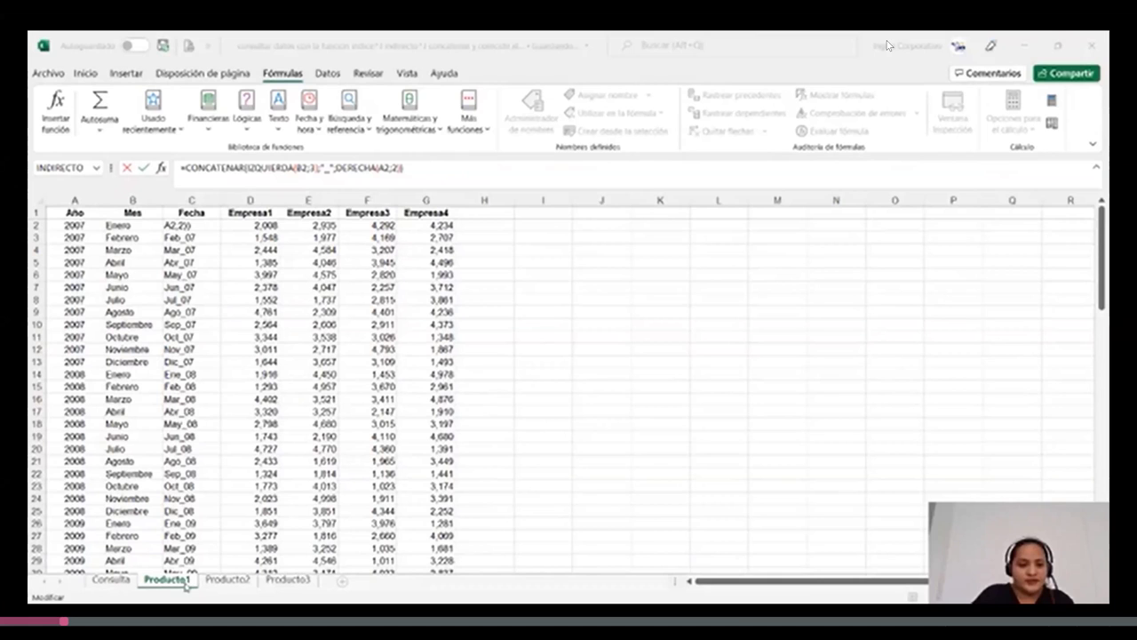
Review the Producto2 and Producto3 sheets, checking the month and Fecha cells in the first rows of Producto3.
left_click(223, 584)
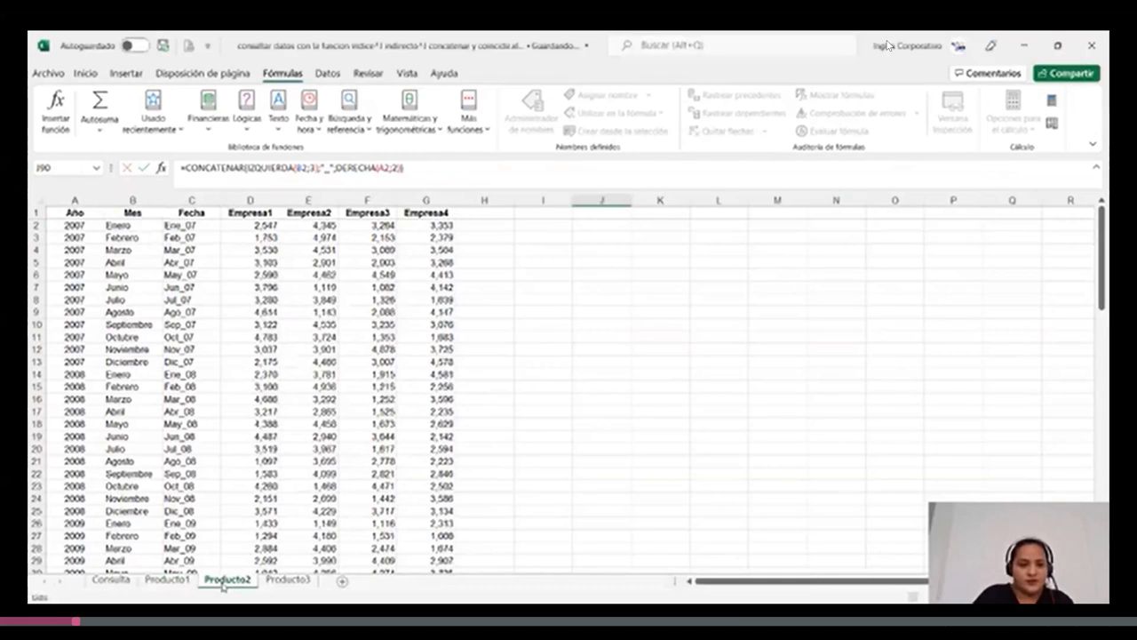
left_click(289, 583)
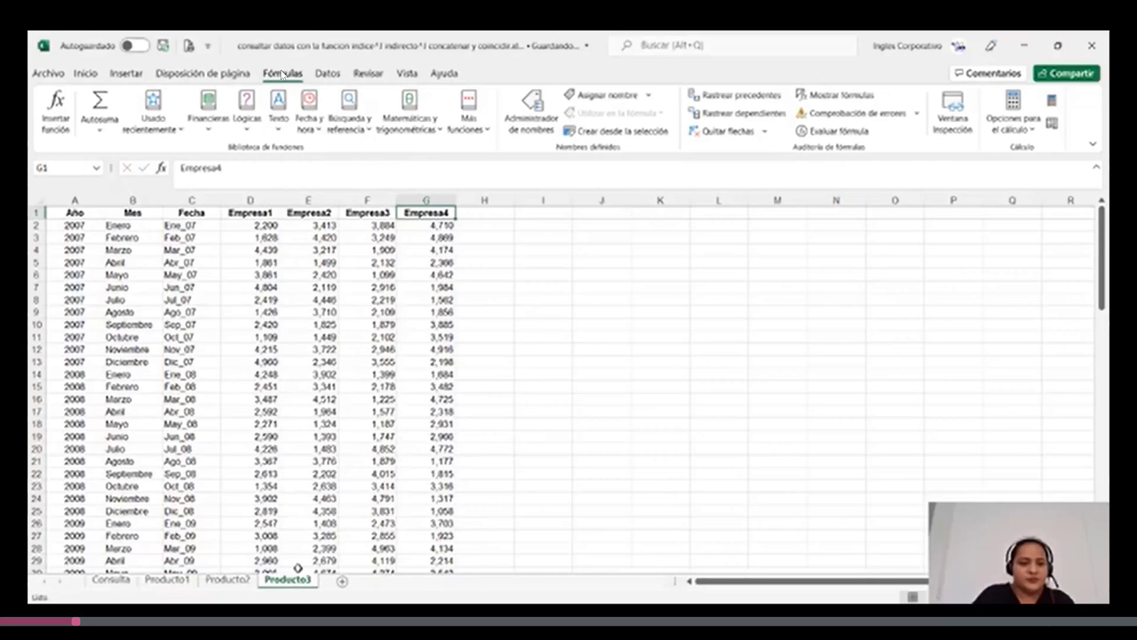
left_click(125, 237)
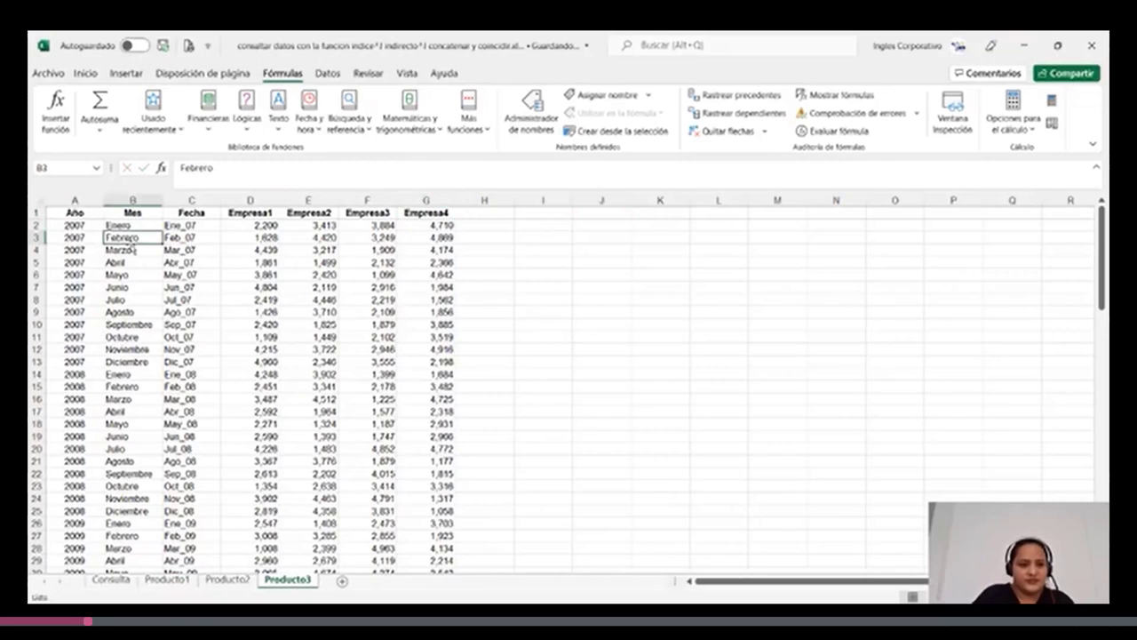
left_click(192, 226)
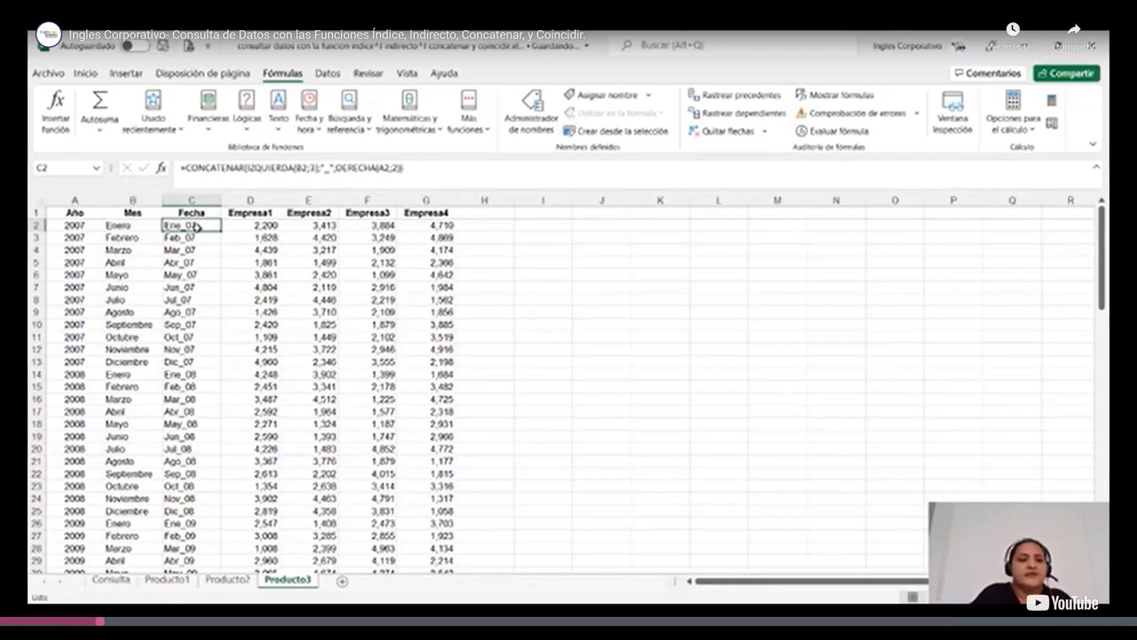
left_click(192, 251)
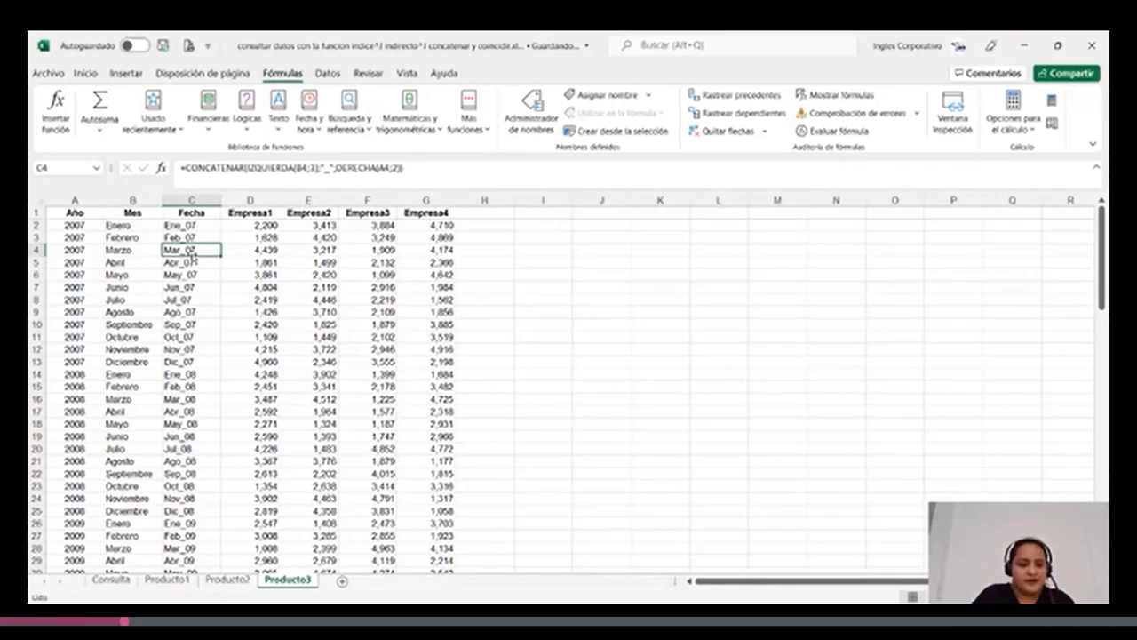
left_click(192, 228)
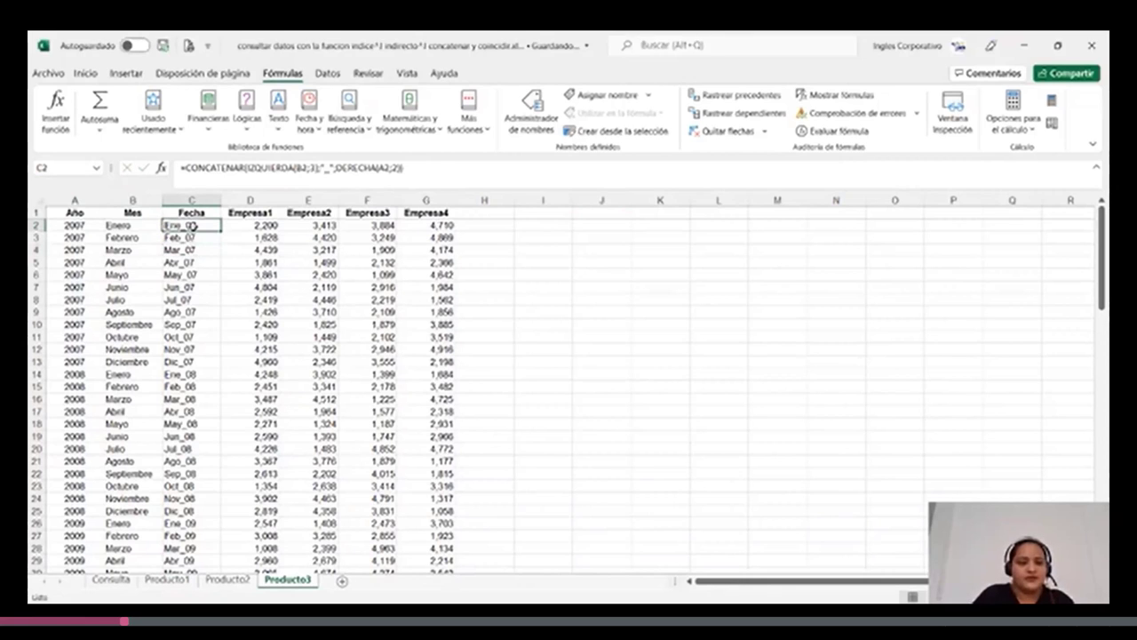
Examine the cell references used by the CONCATENAR formula in C2 of Producto3, leaving the formula as it is.
left_click(439, 169)
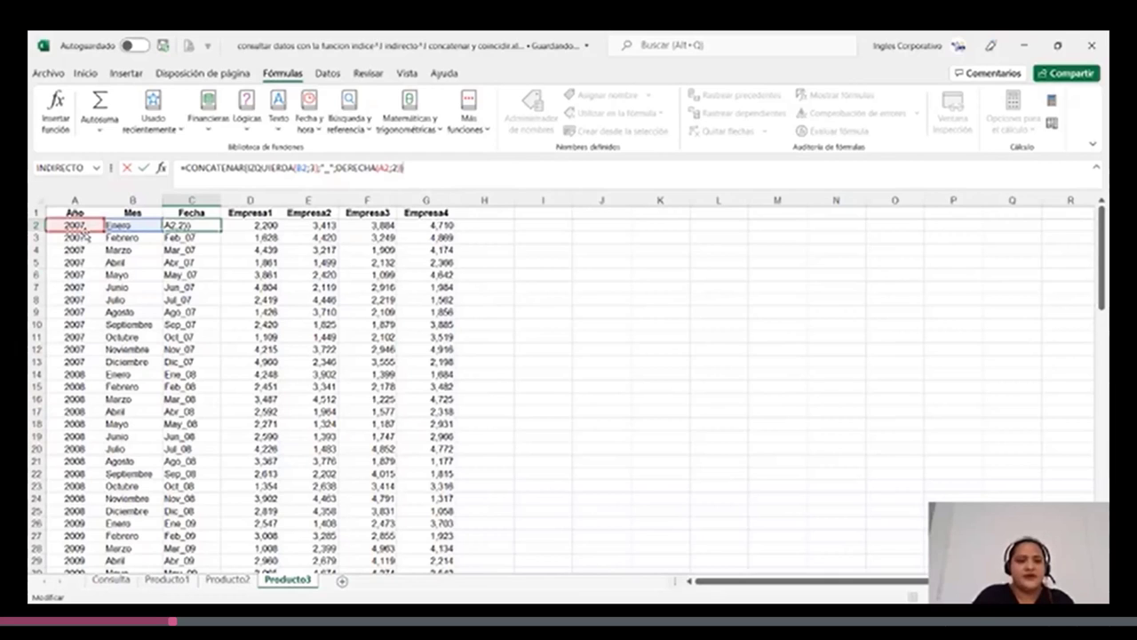
key("ctrl+Return")
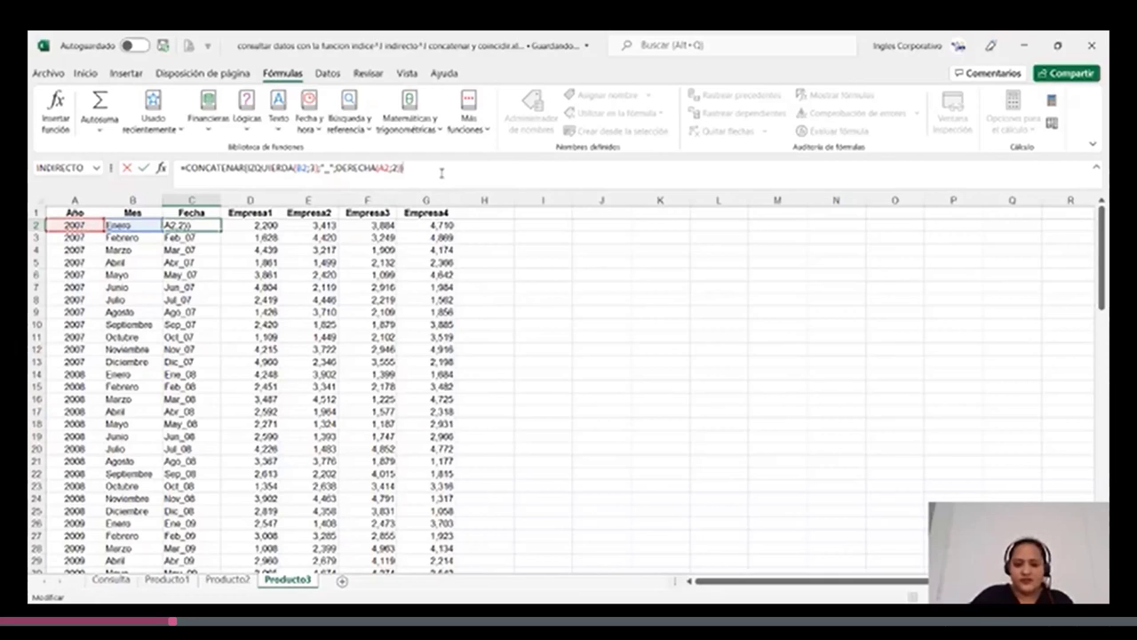
key("Return")
left_click(206, 225)
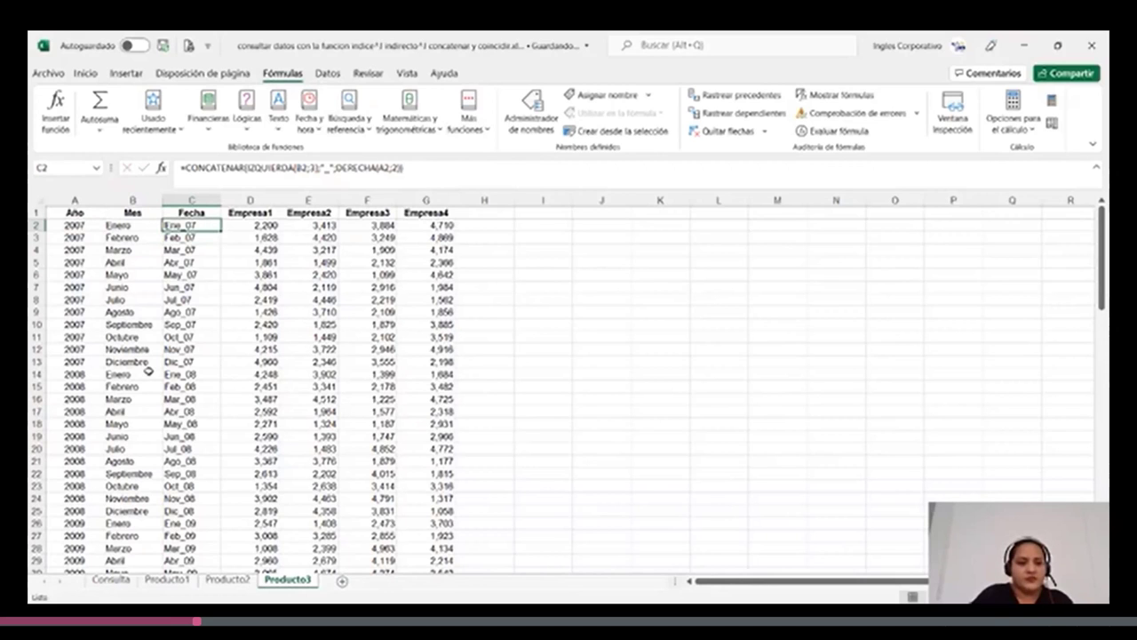
Check the Fecha formulas further down the Producto3 sheet, starting with cell C22.
left_click(190, 475)
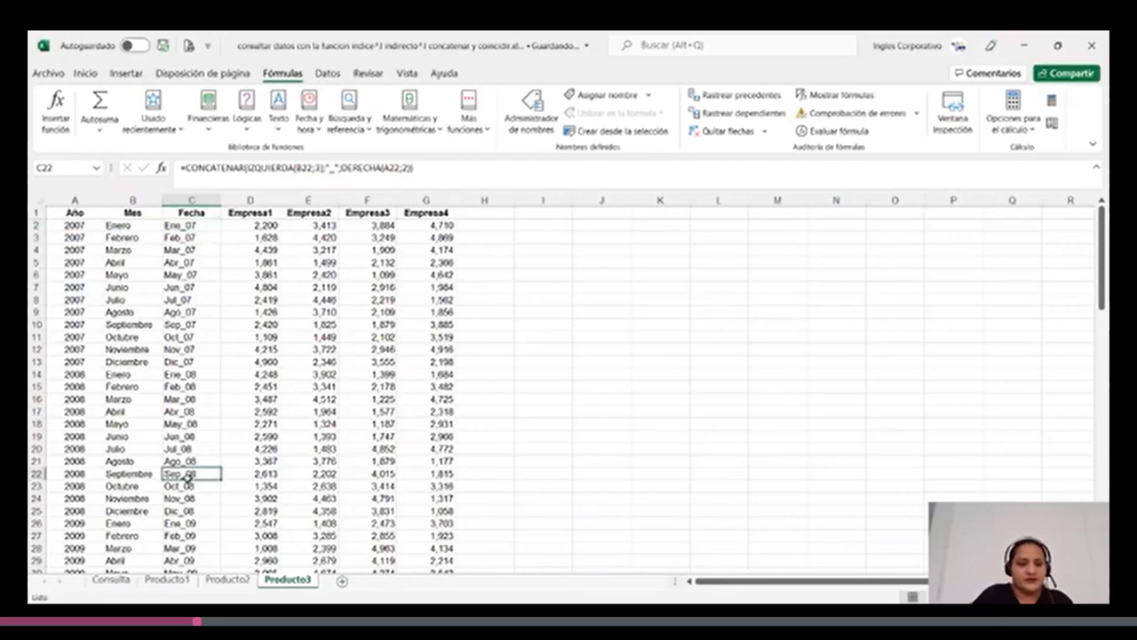
scroll(188, 480, "down", 1)
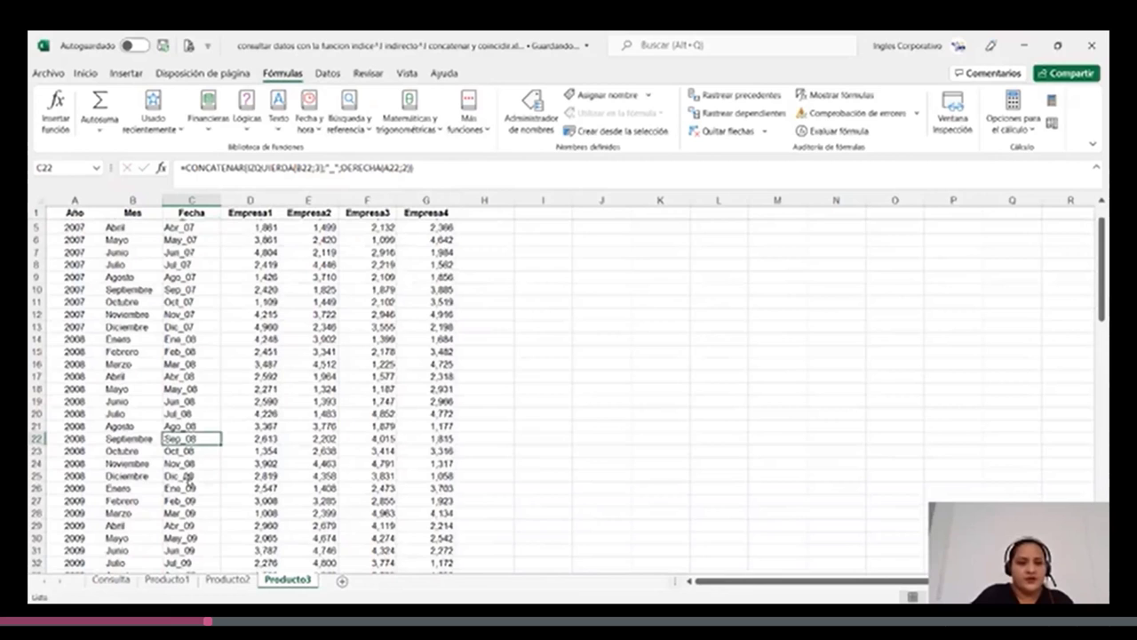
scroll(190, 480, "down", 1)
left_click(191, 498)
Inspect the Fecha formula in cell C39 of the Producto2 sheet.
left_click(226, 579)
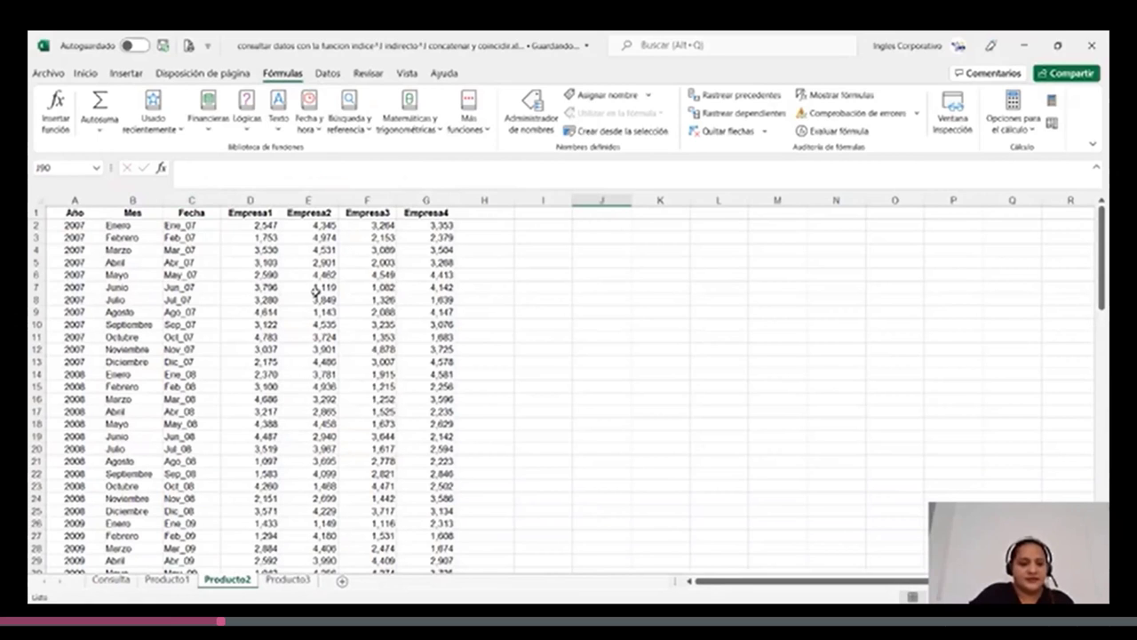
scroll(178, 306, "down", 5)
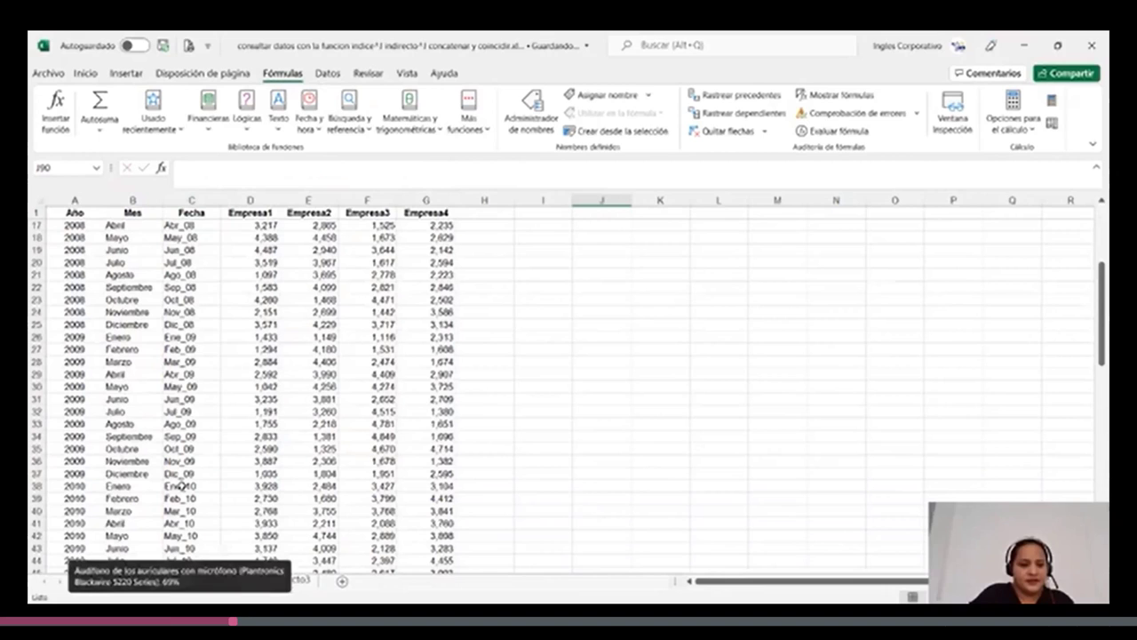
scroll(181, 486, "down", 3)
left_click(186, 388)
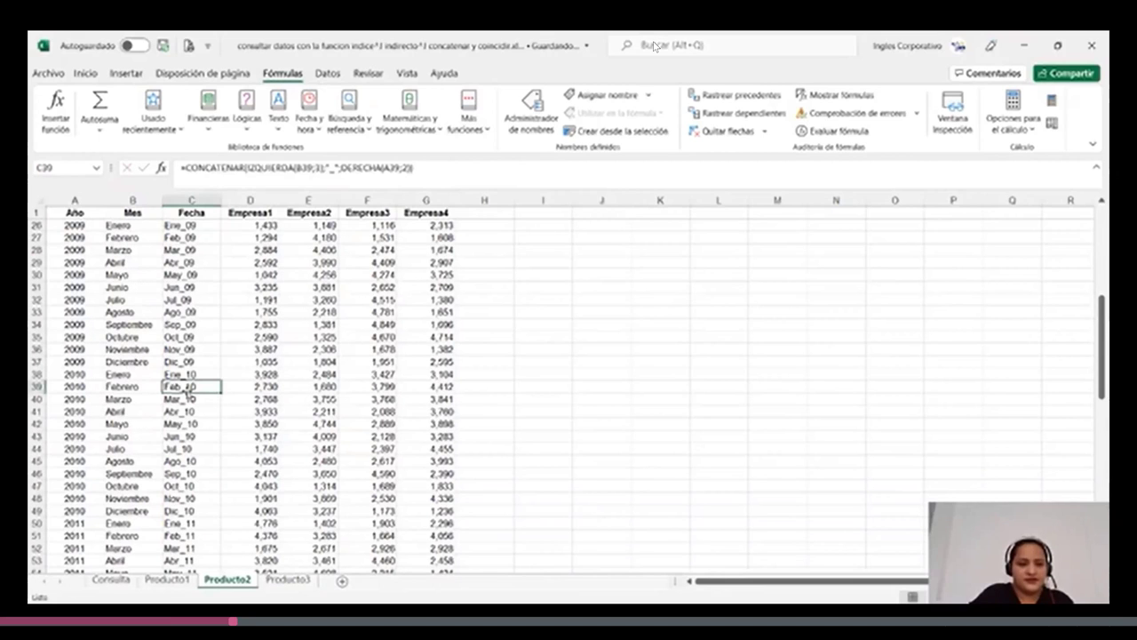
left_click(442, 170)
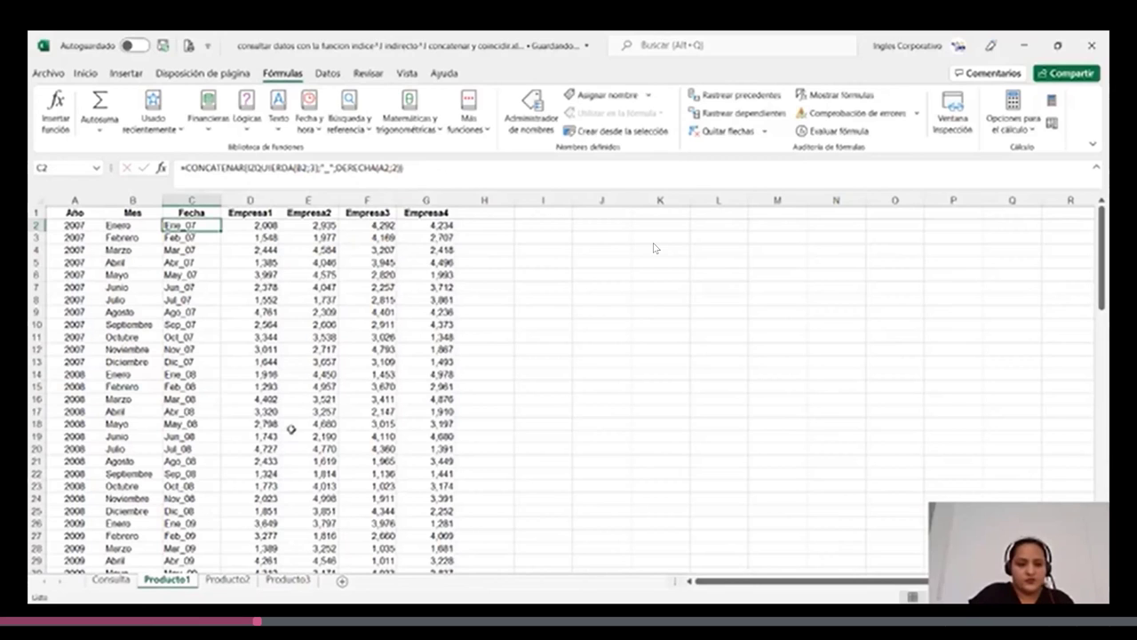
On the Consulta sheet, review the Seleccione Año Final dropdown in C4 and the data validation source behind it.
left_click(123, 581)
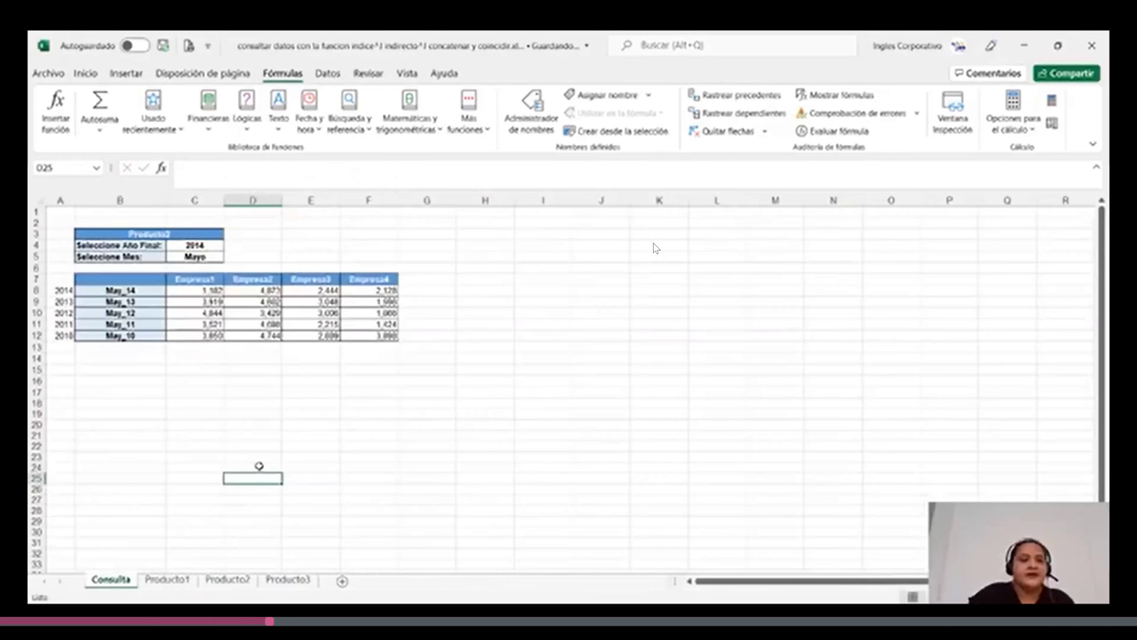
left_click(206, 245)
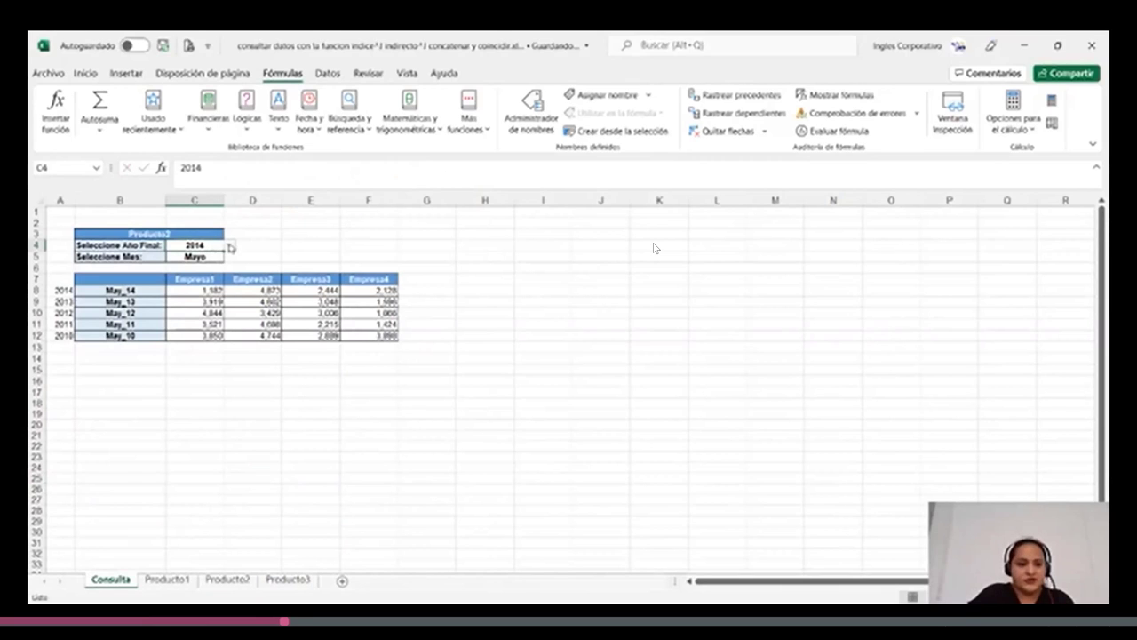
left_click(229, 246)
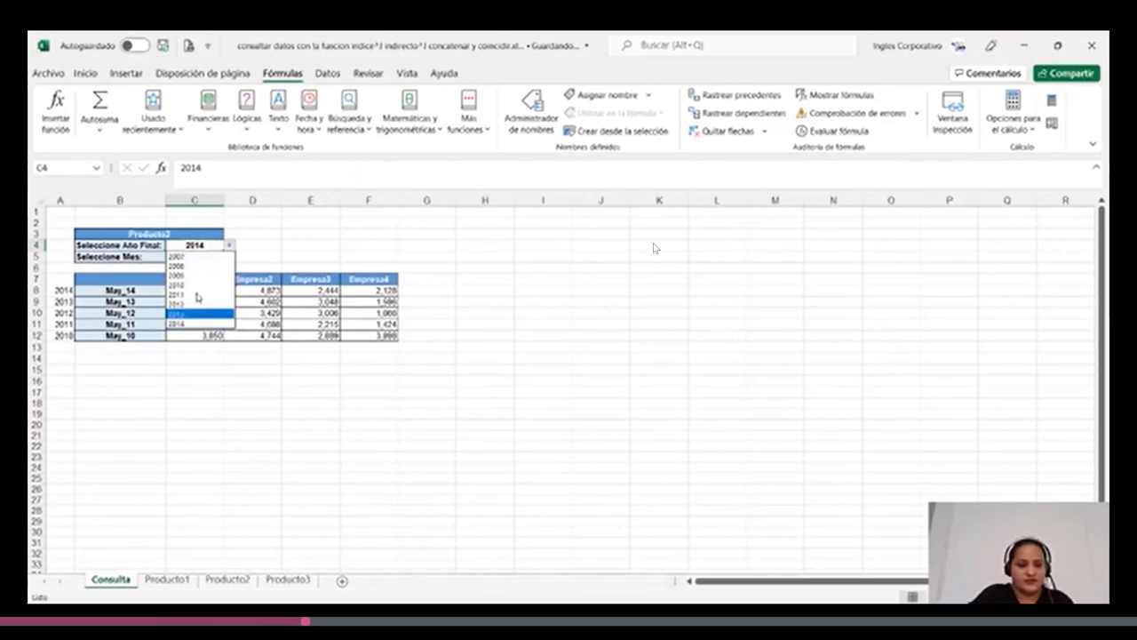
left_click(207, 246)
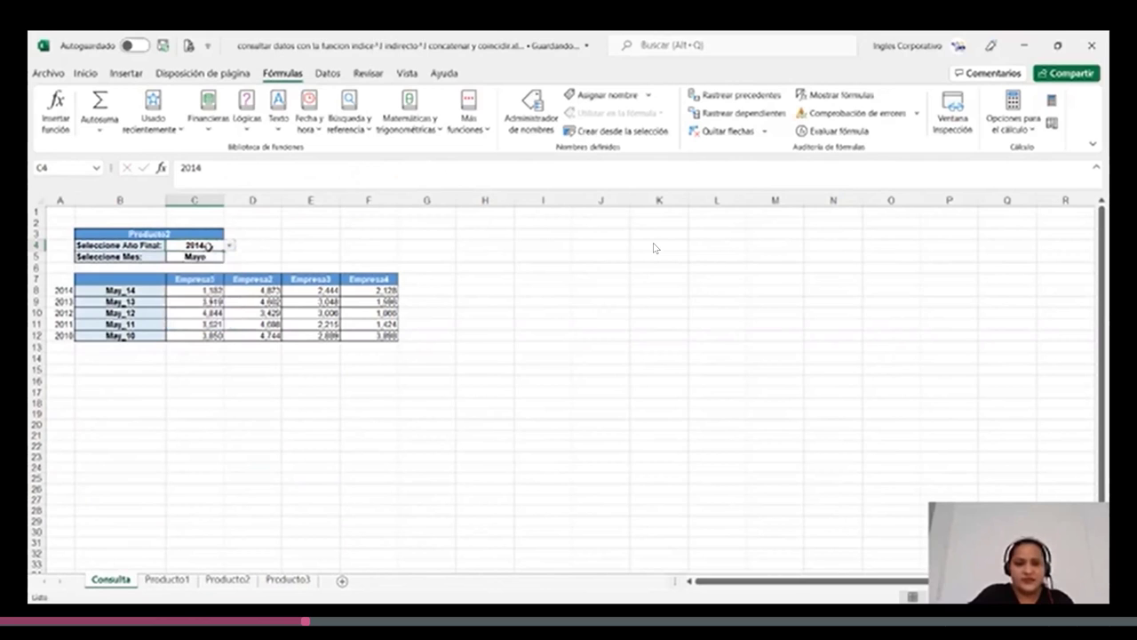
left_click(328, 74)
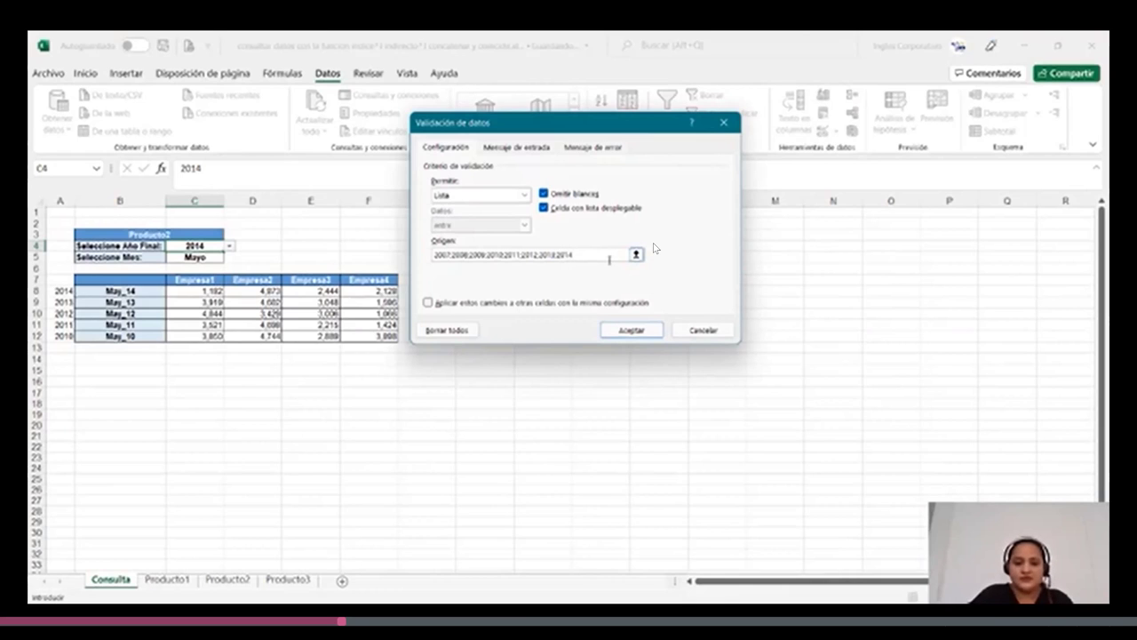
left_click(631, 330)
Look through the months offered by the Seleccione Mes dropdown in C5, keeping the current selection.
left_click(183, 257)
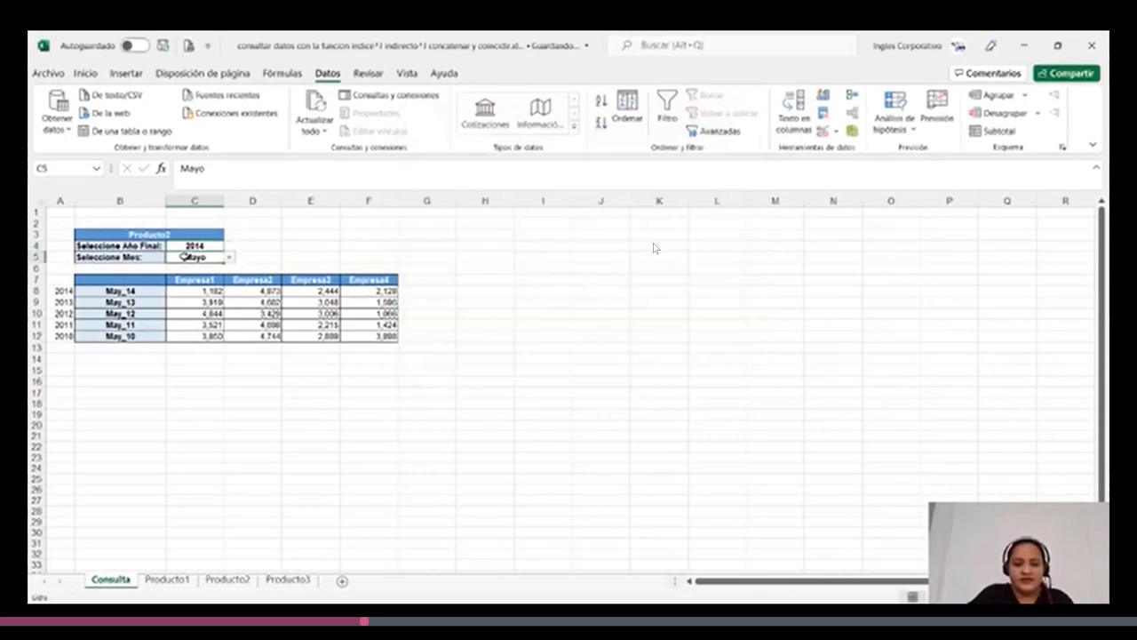
left_click(229, 259)
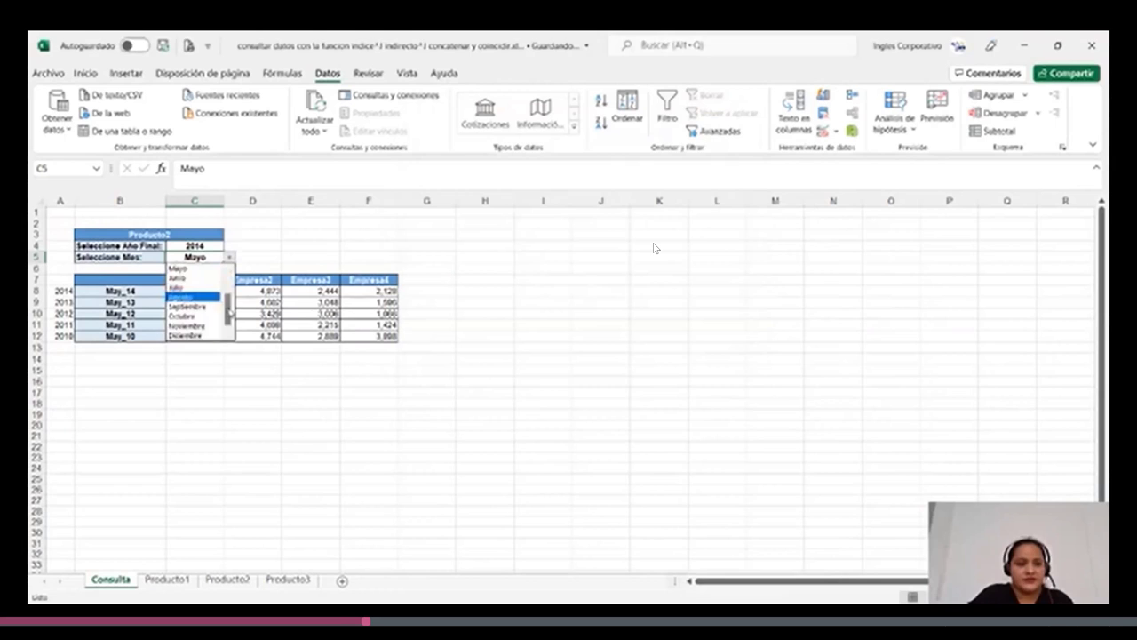
scroll(197, 273, "up", 2)
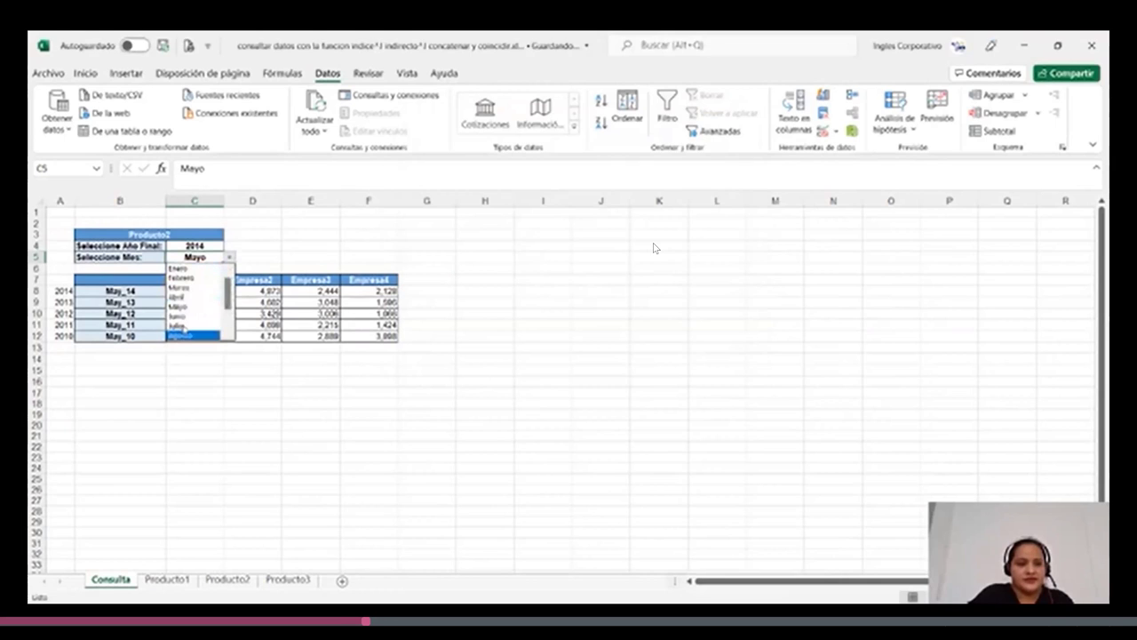
scroll(212, 302, "down", 2)
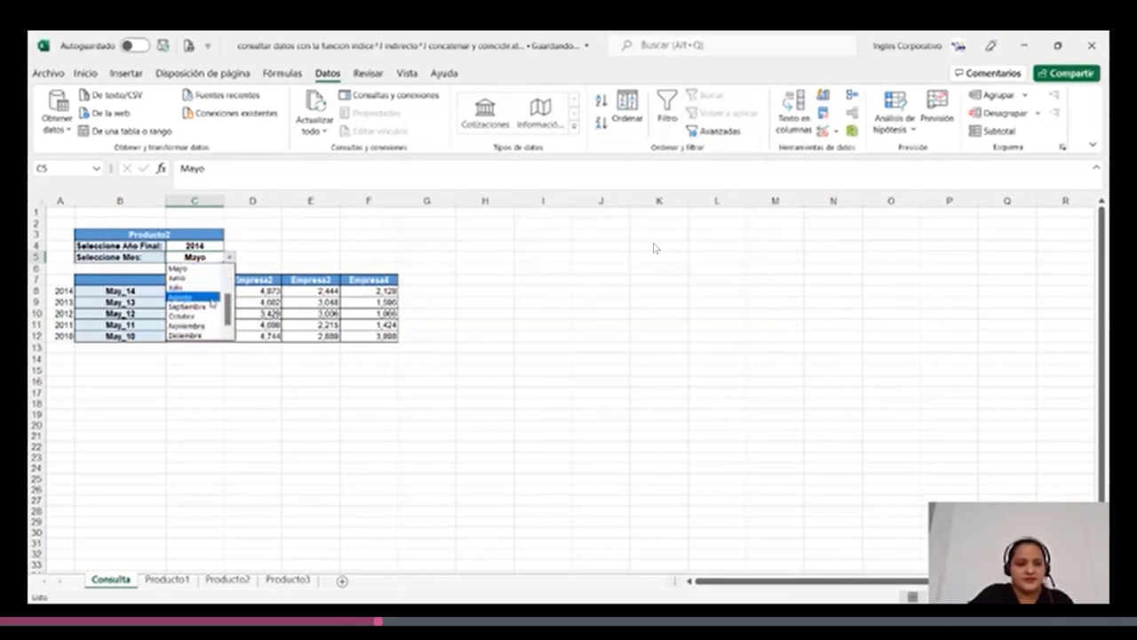
key("Escape")
Examine the data validation source of the Seleccione Mes cell and its source range on the Producto1 sheet.
left_click(824, 132)
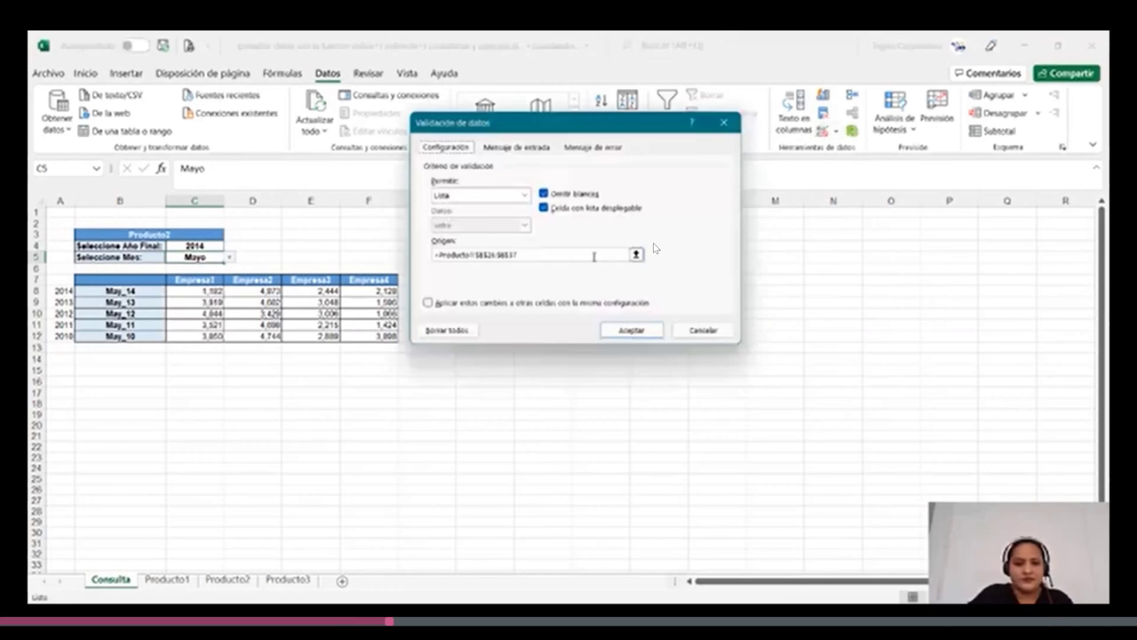
left_click(599, 255)
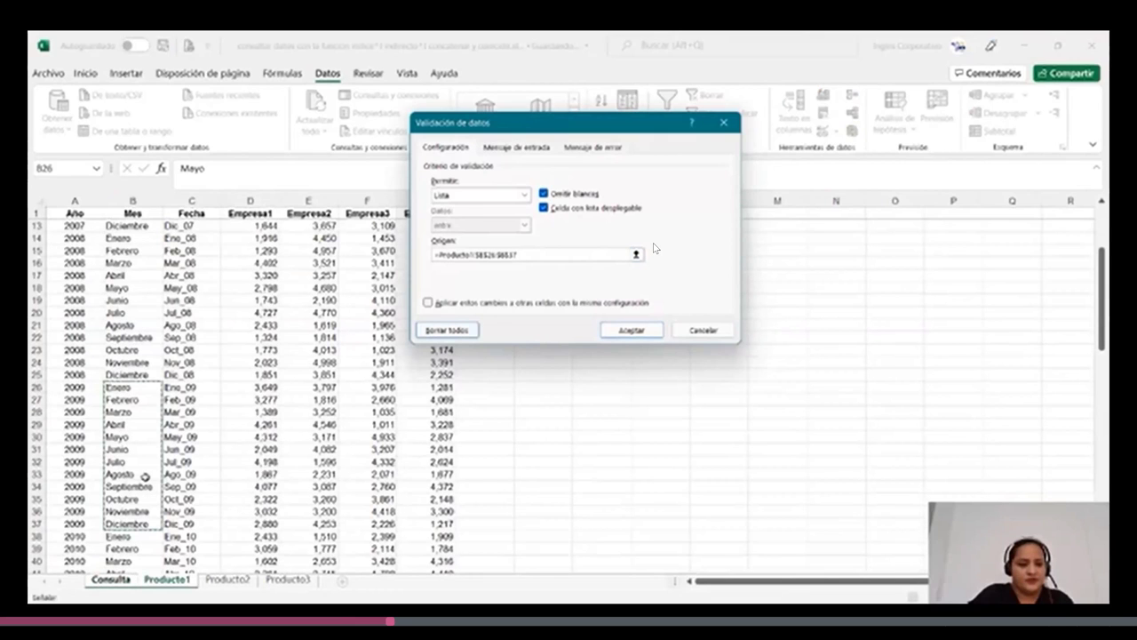
scroll(138, 367, "down", 2)
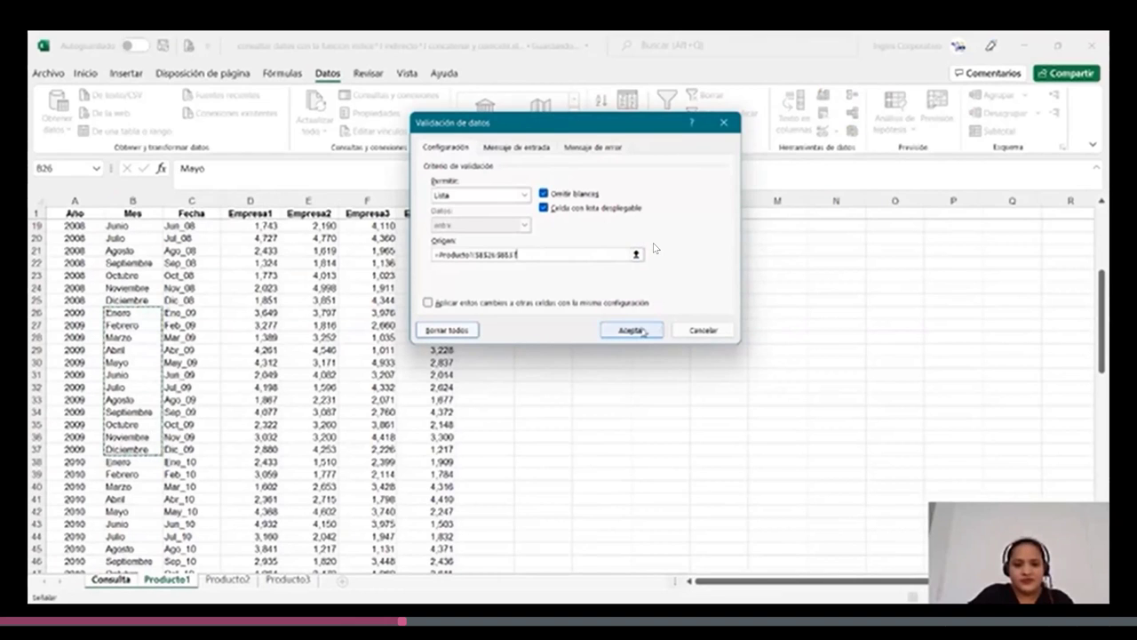
left_click(640, 330)
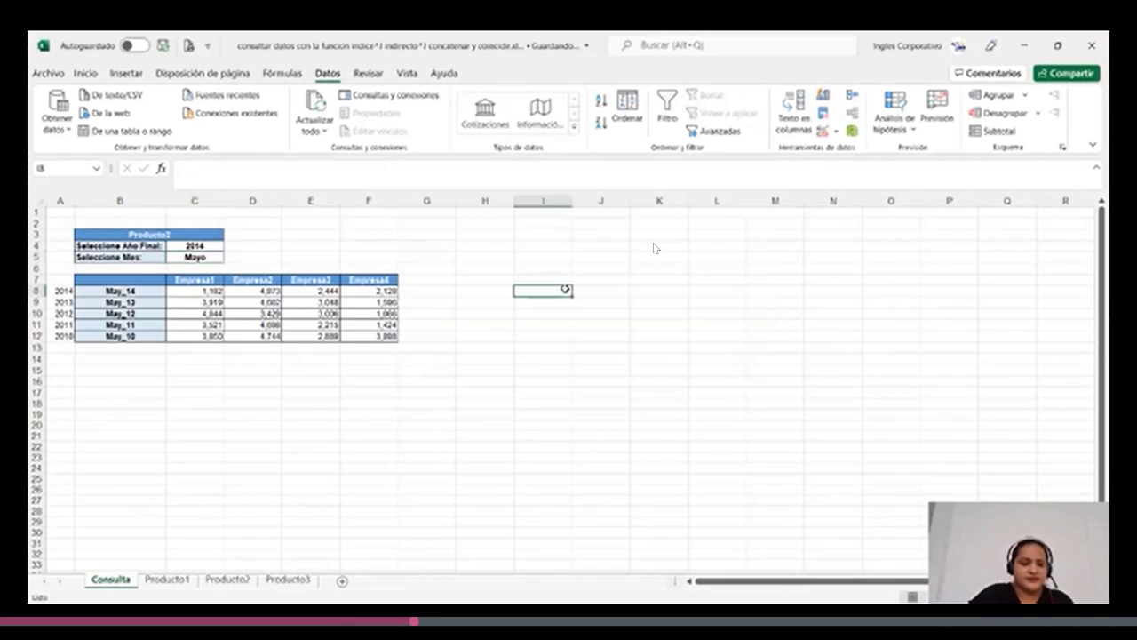
Inspect the formula in A8 that takes the final year from C4, along with the month in C5 and the B8 label.
left_click(60, 291)
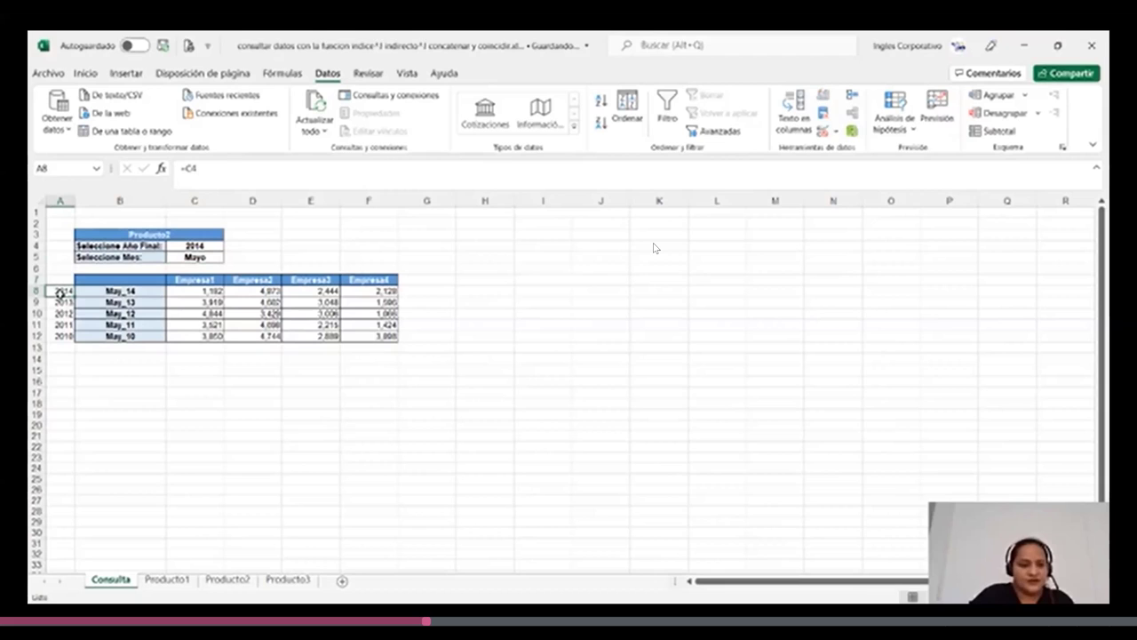
left_click(221, 176)
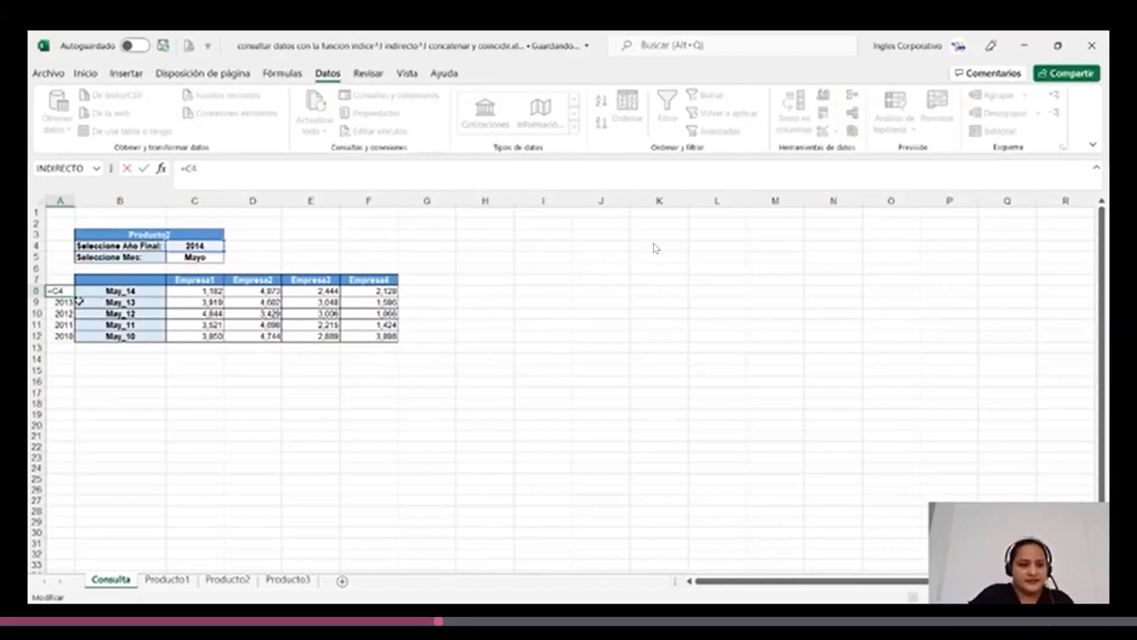
key("Return")
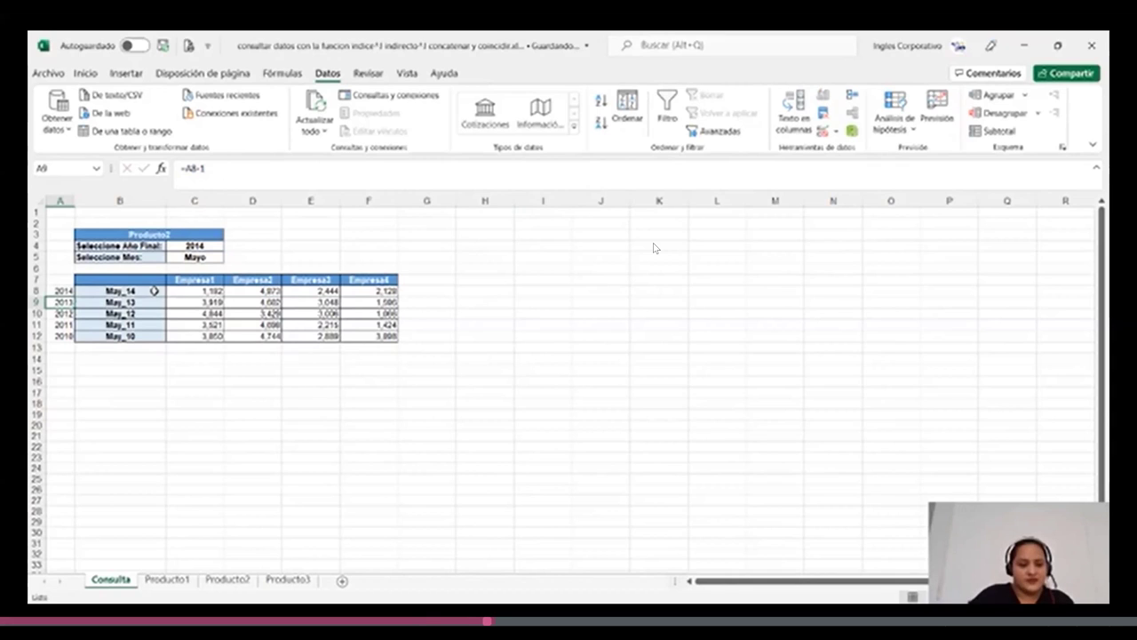
left_click(202, 256)
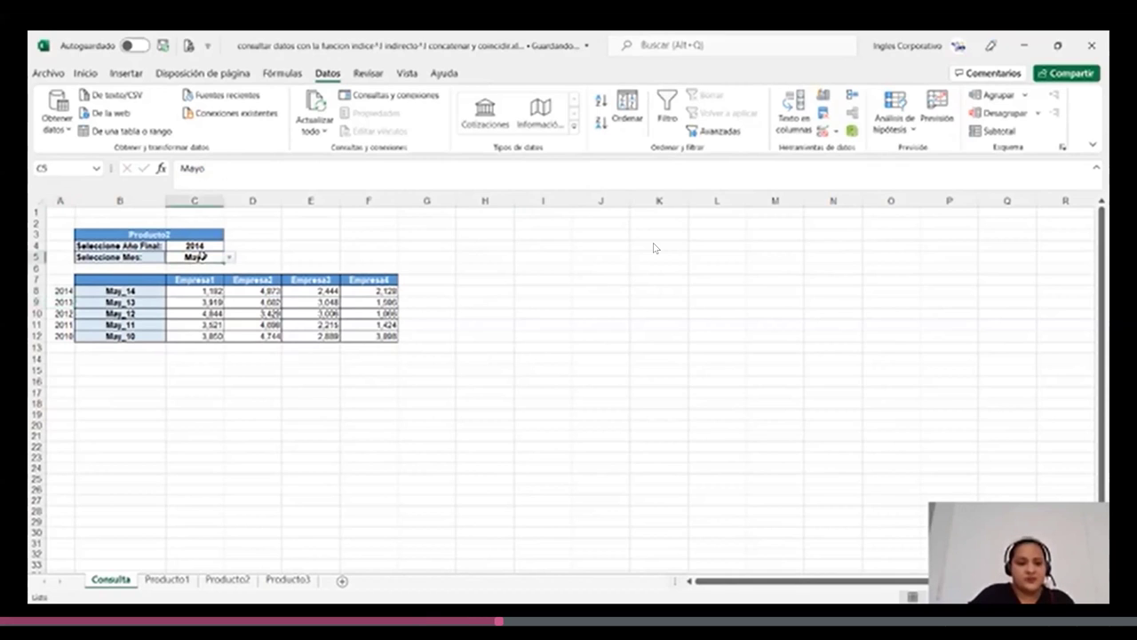
left_click(140, 291)
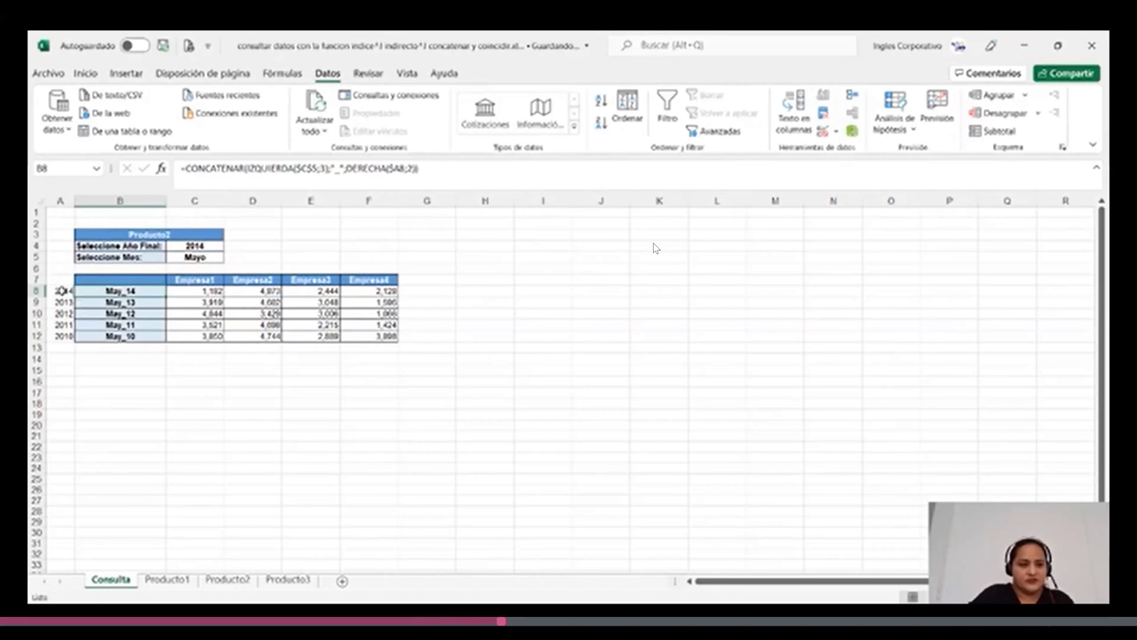
left_click(60, 290)
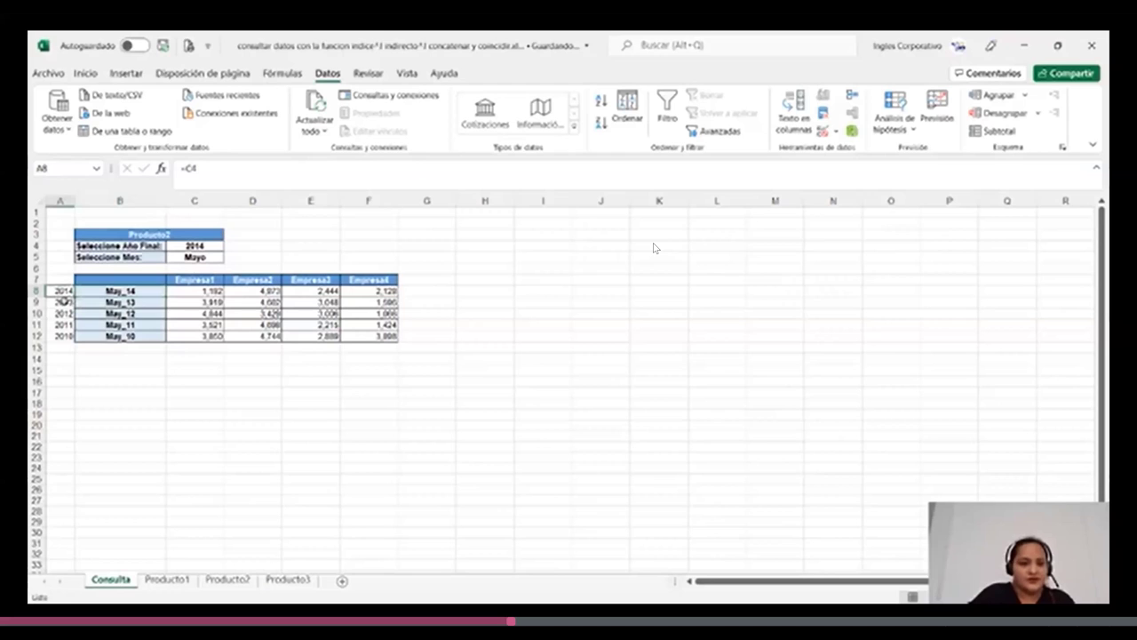
Review the formulas in A9 to A12 that subtract one year from the cell above.
left_click(64, 302)
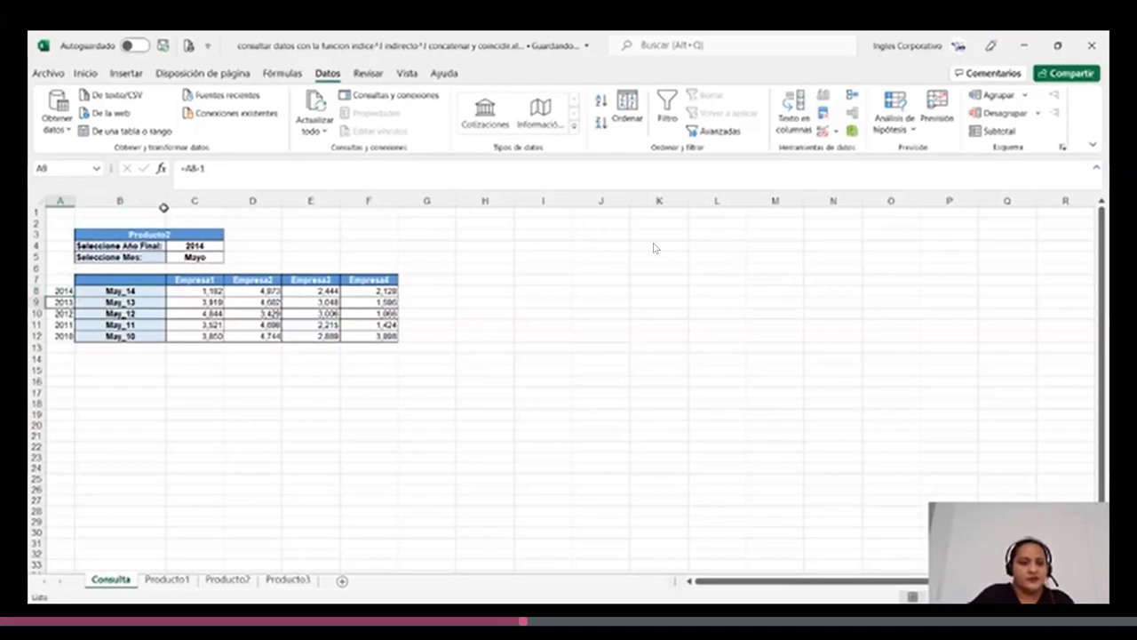
left_click(254, 169)
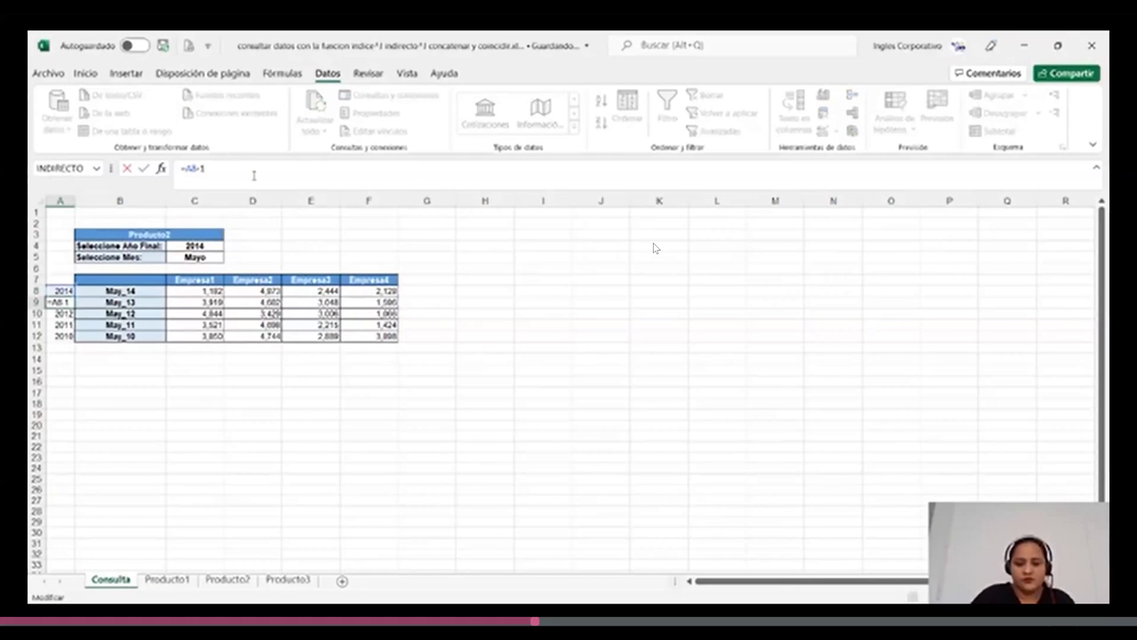
key("Return")
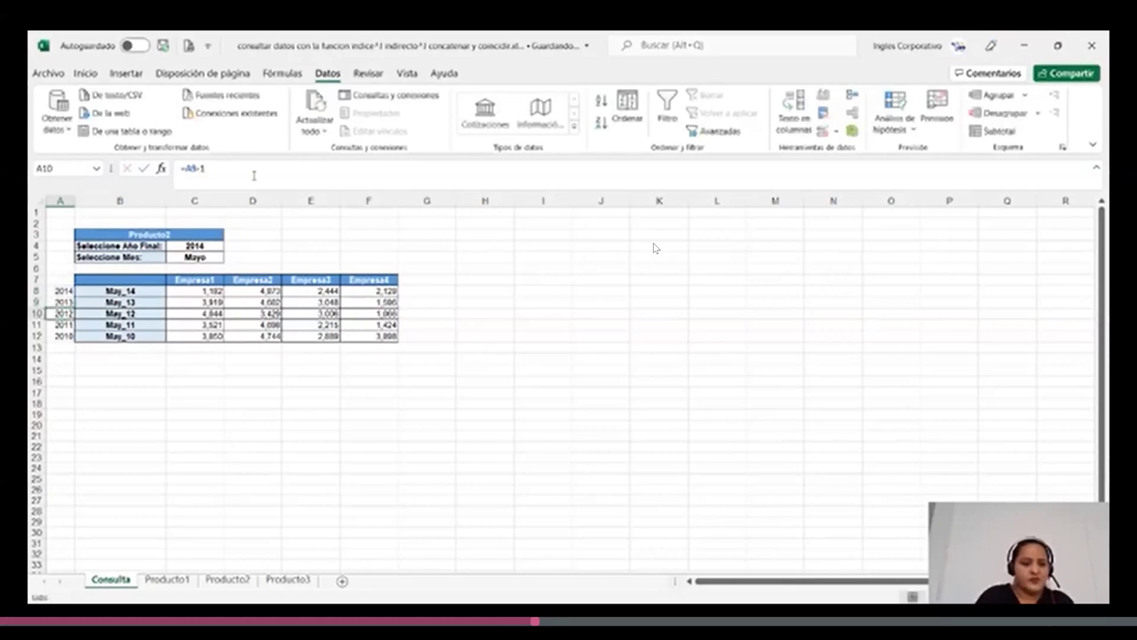
left_click(61, 325)
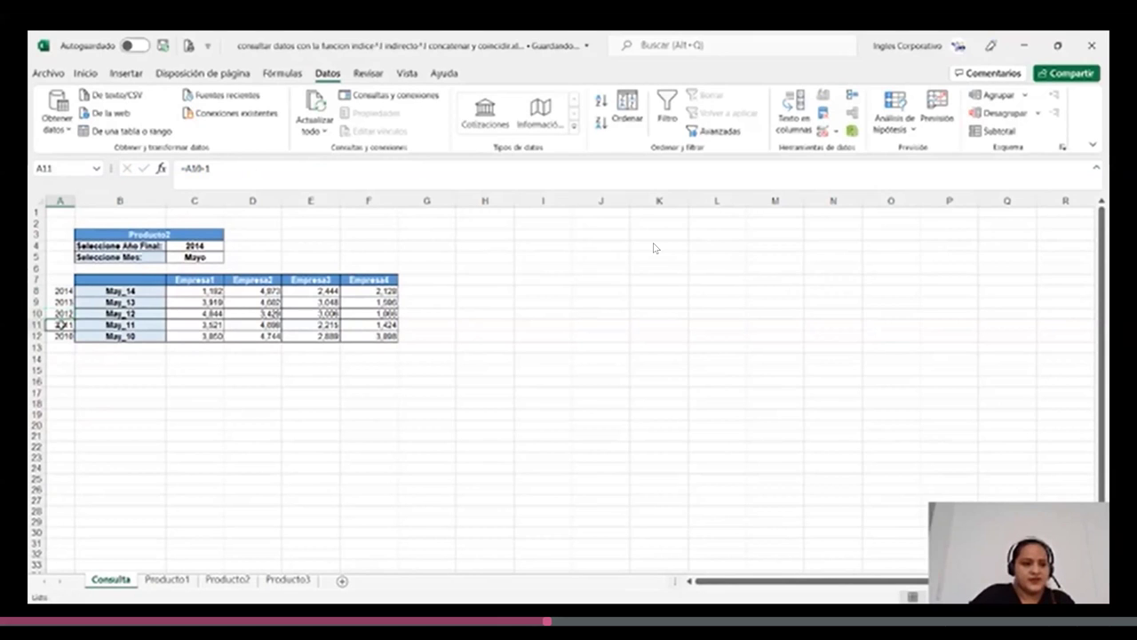
left_click(233, 168)
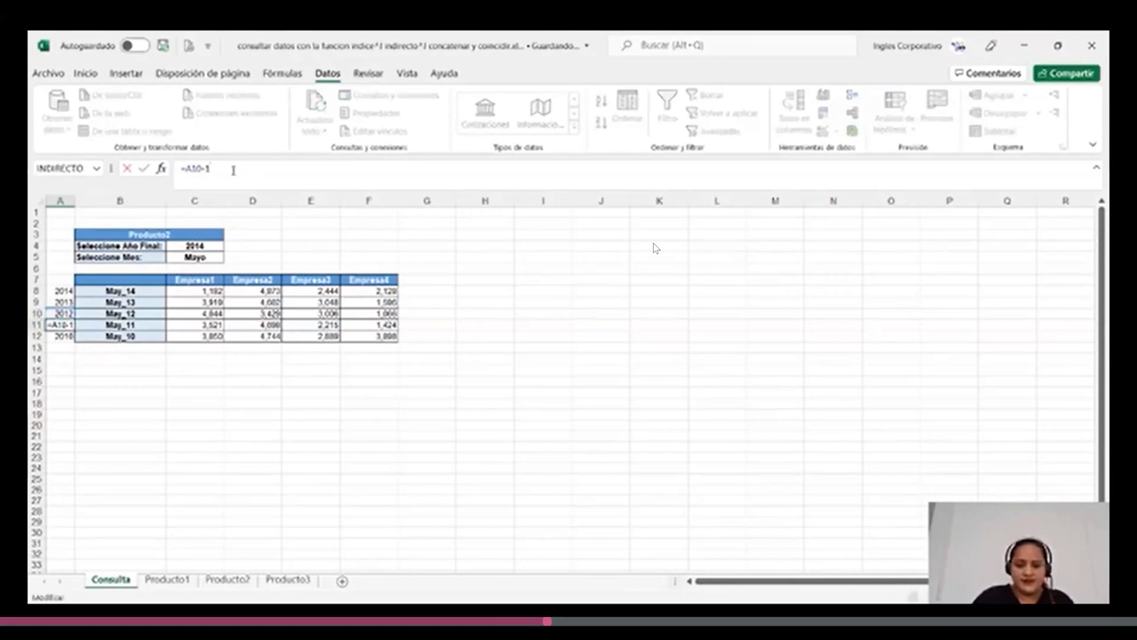
key("Return")
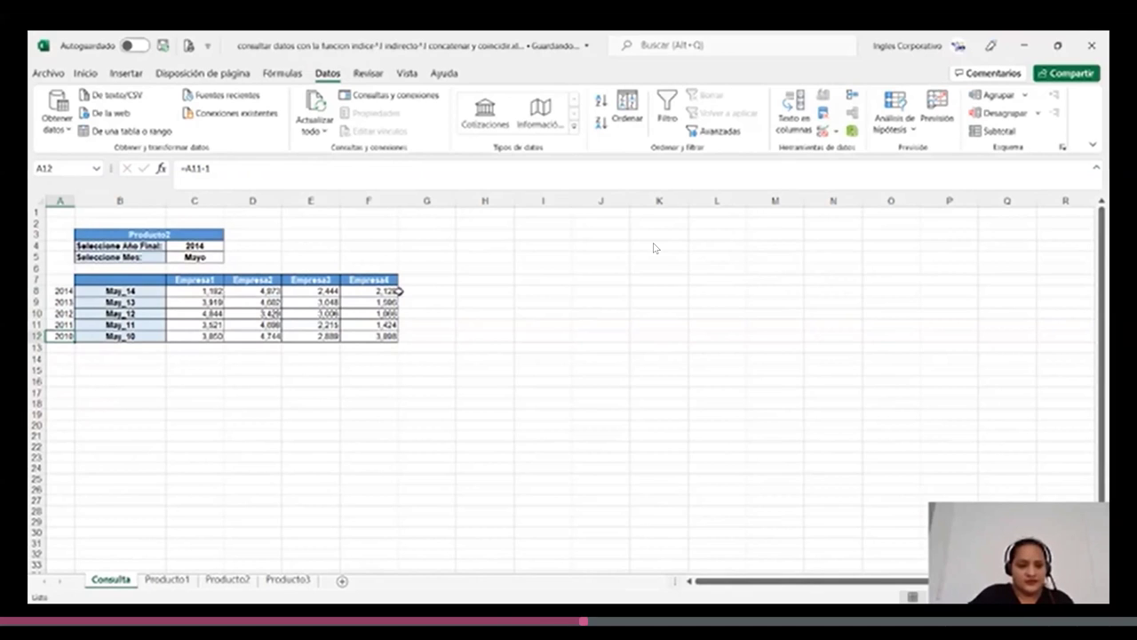
Examine the CONCATENAR formula in B8 that joins the month's first three letters with the last two digits of the year.
left_click(122, 293)
left_click(60, 290)
left_click(60, 334)
left_click(107, 291)
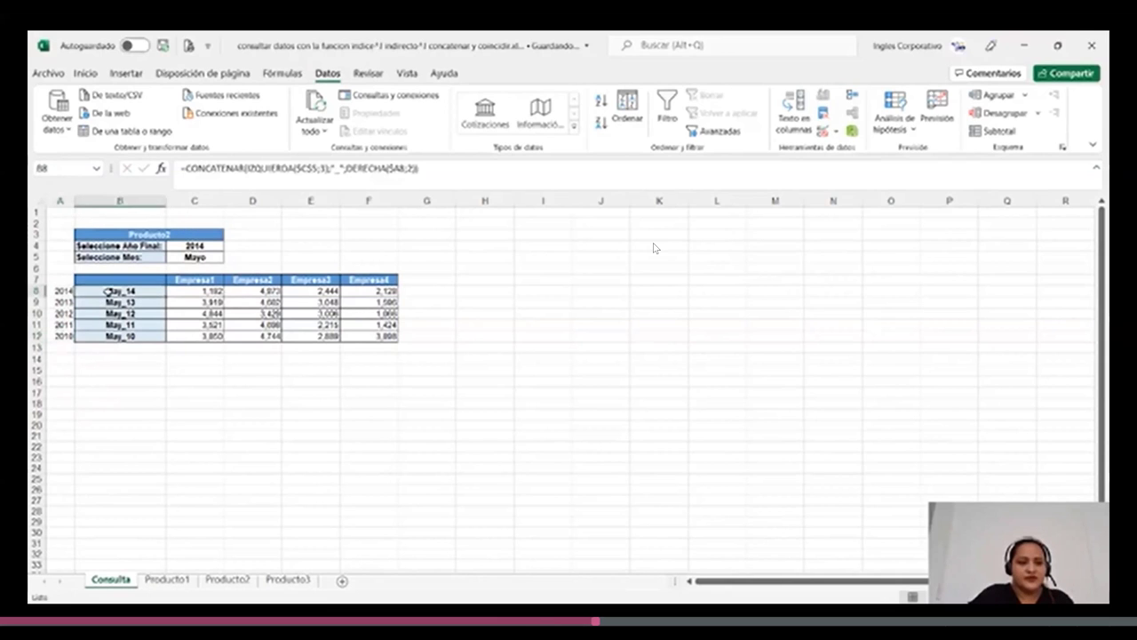
left_click(490, 175)
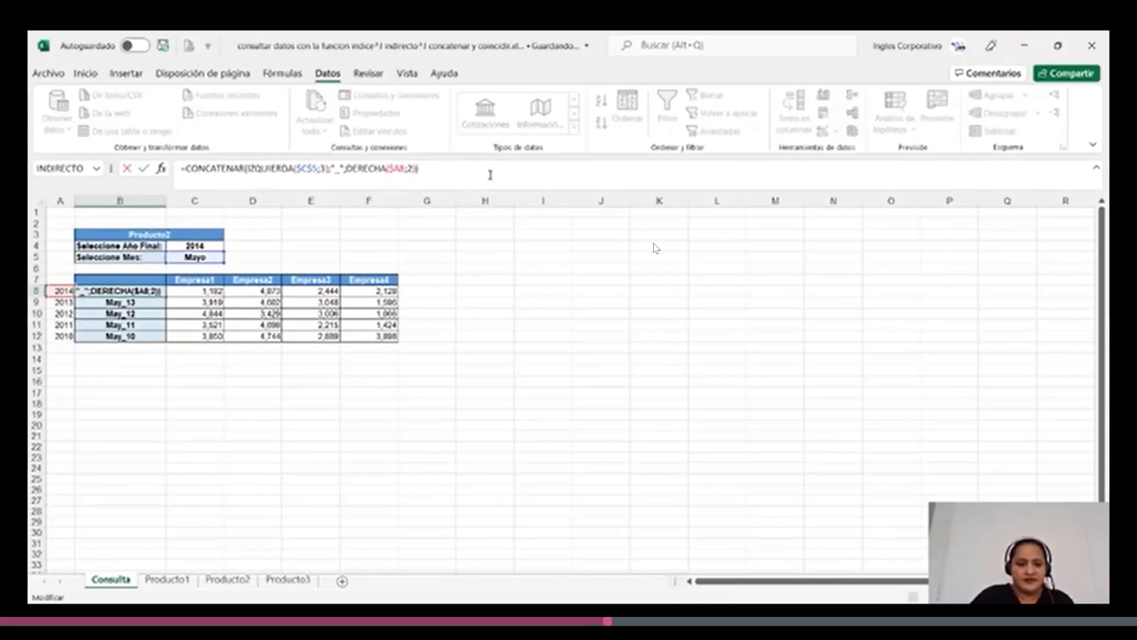
key("Return")
left_click(149, 290)
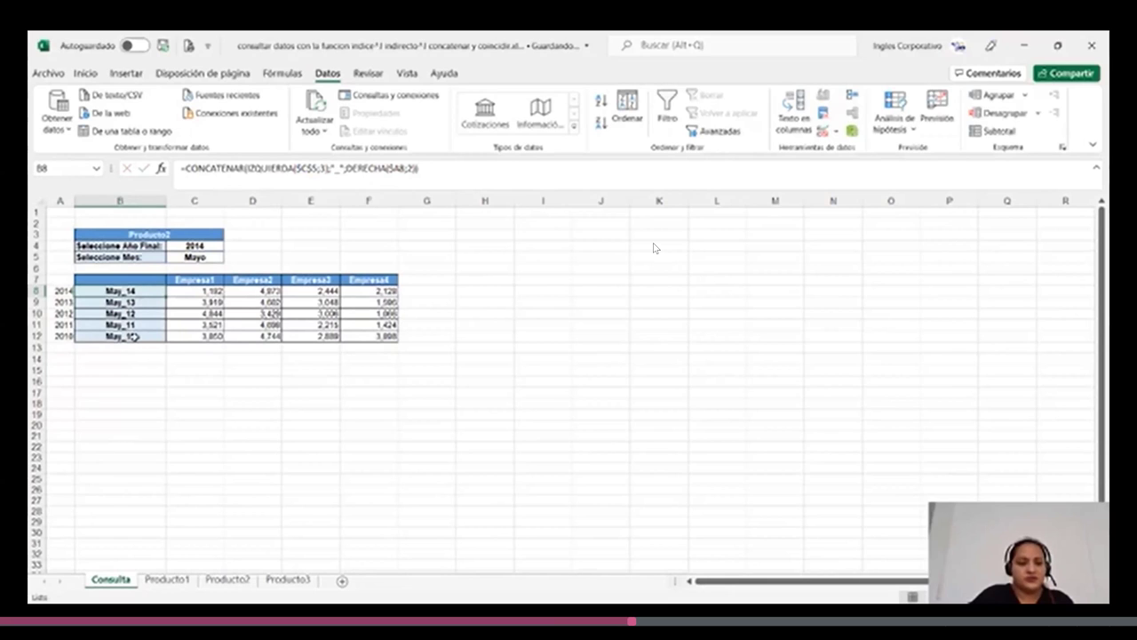
Set Seleccione Año Final in C4 to 2007.
left_click(213, 247)
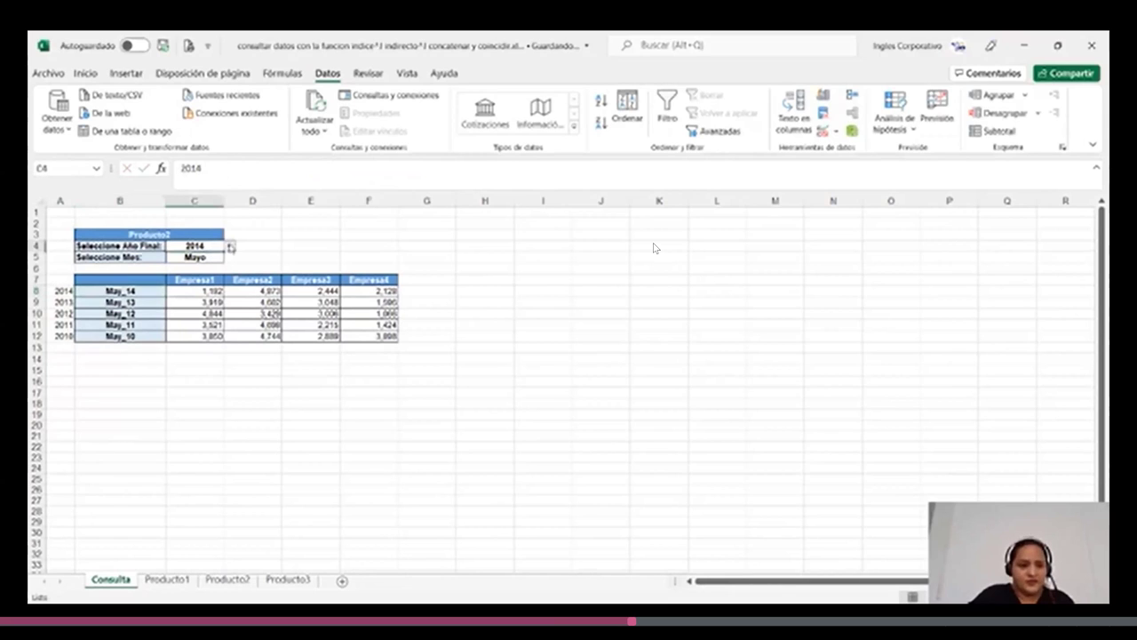
left_click(230, 247)
left_click(198, 258)
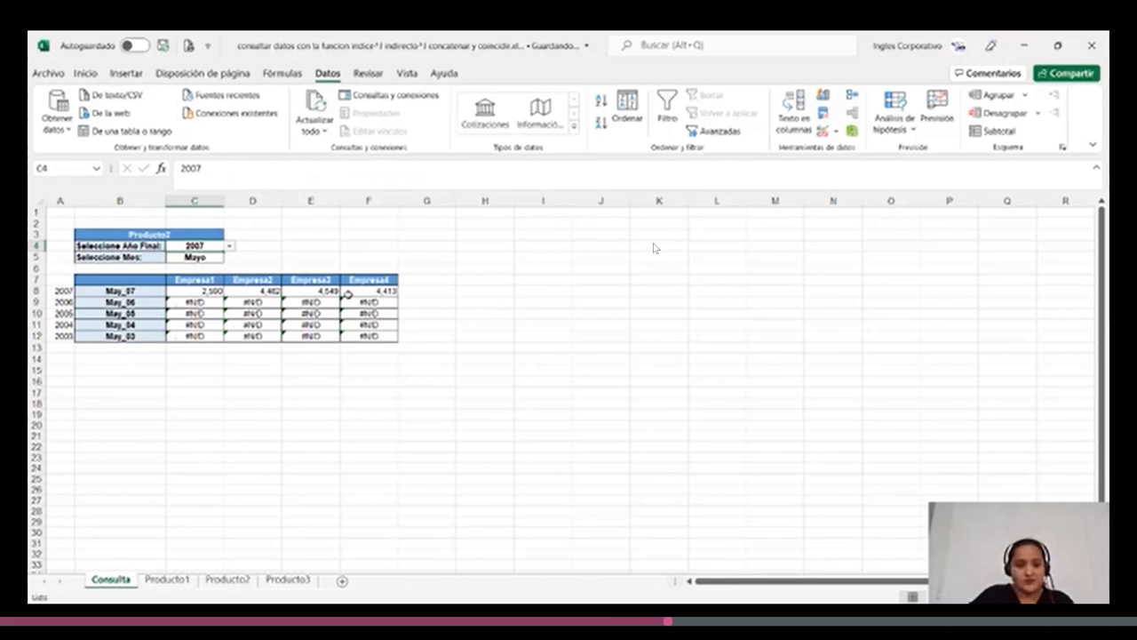
Set Seleccione Año Final to 2010 and check the date labels in B9 to B12.
left_click(230, 246)
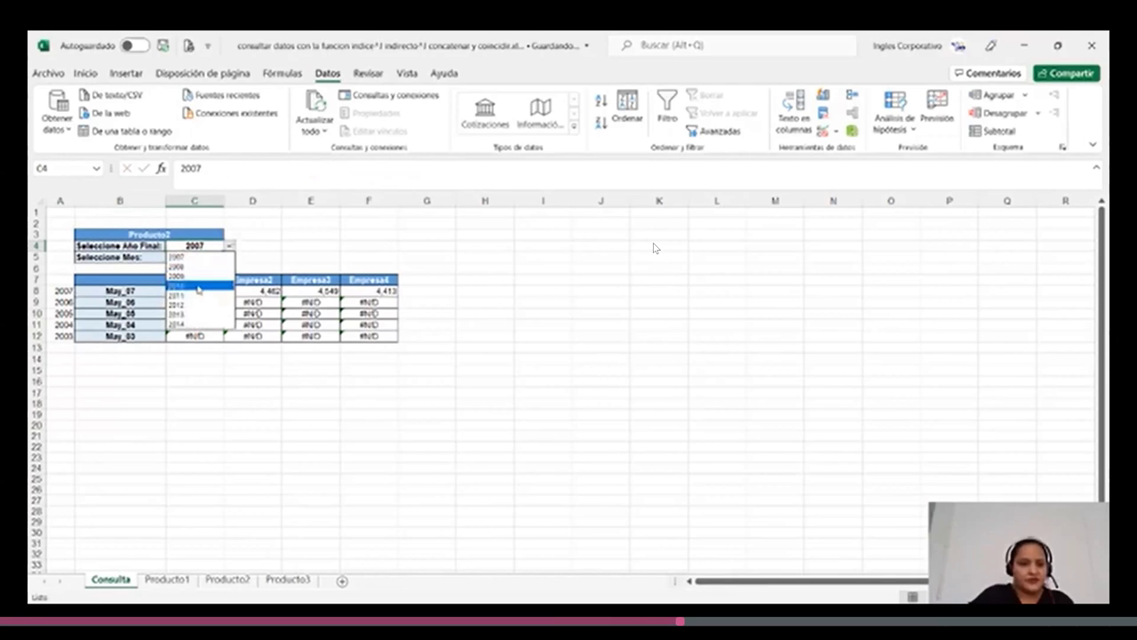
left_click(199, 286)
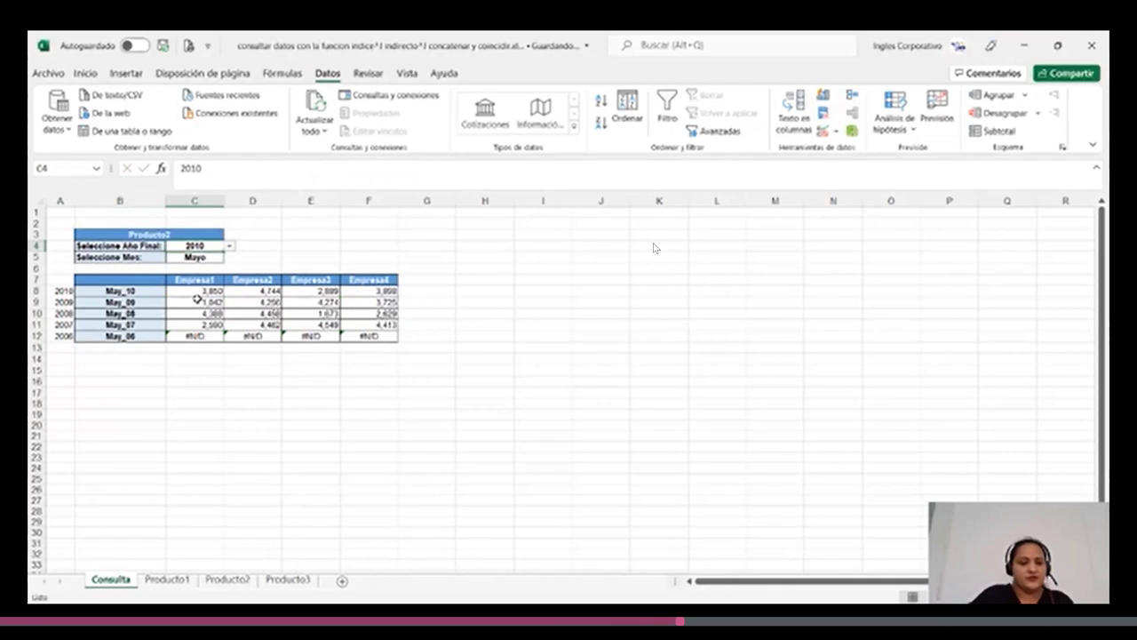
left_click(140, 303)
left_click(143, 313)
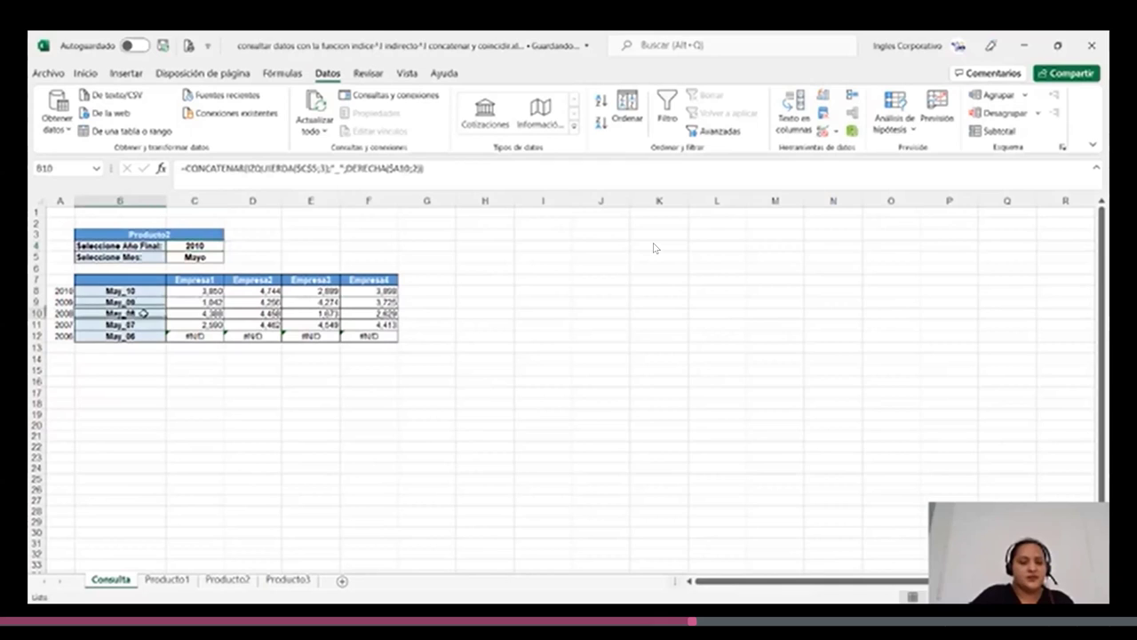
left_click(143, 325)
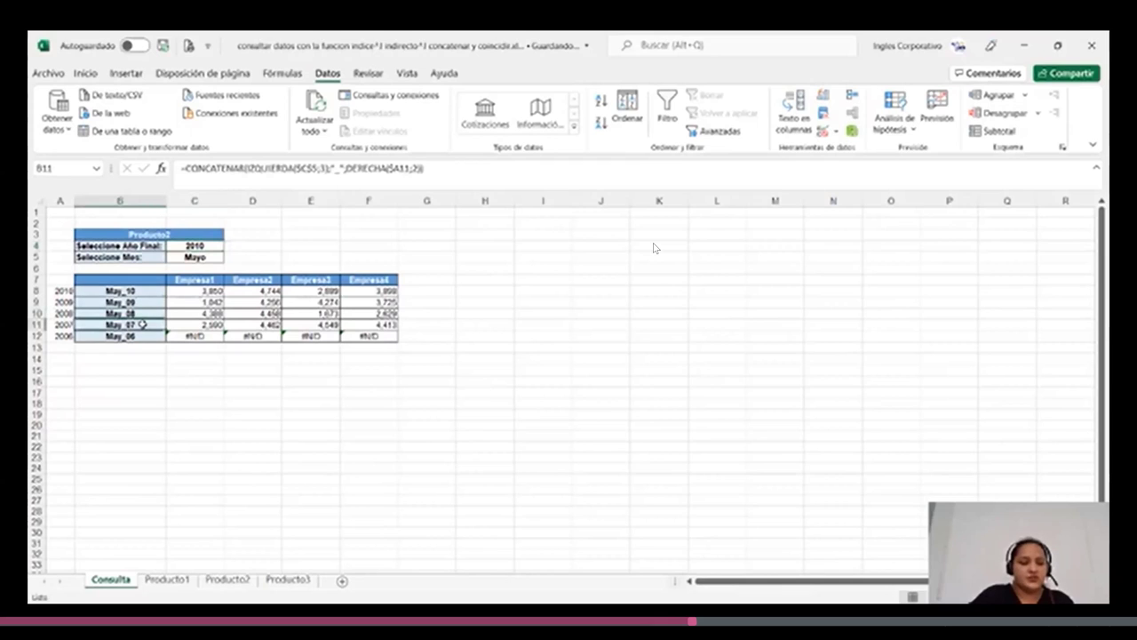
left_click(134, 337)
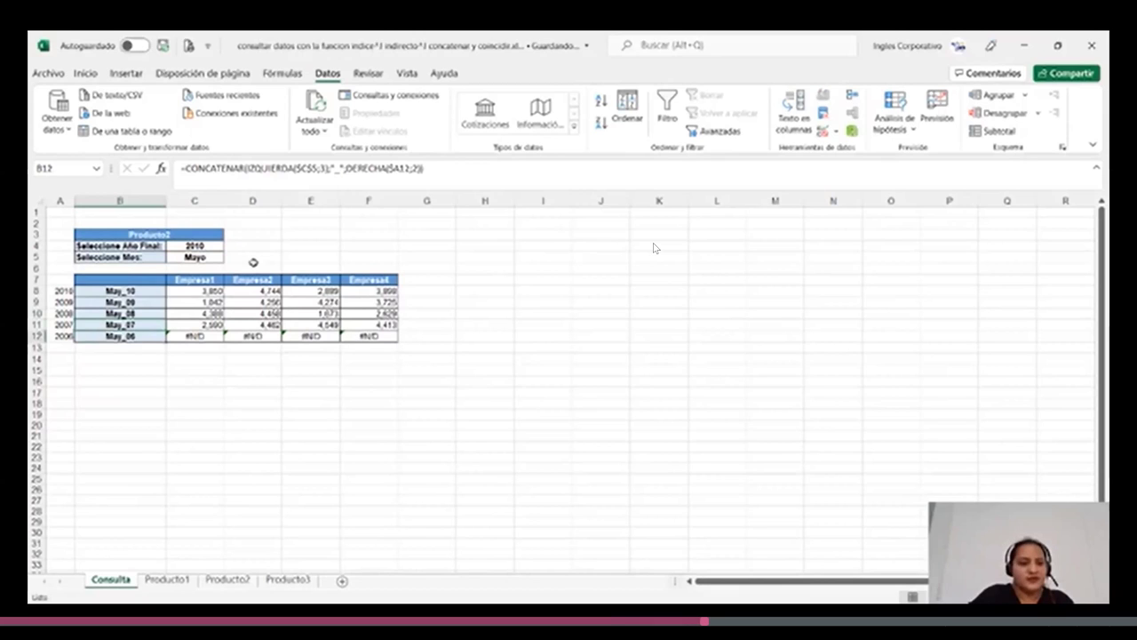
Set Seleccione Año Final in C4 to 2011.
left_click(195, 245)
left_click(230, 247)
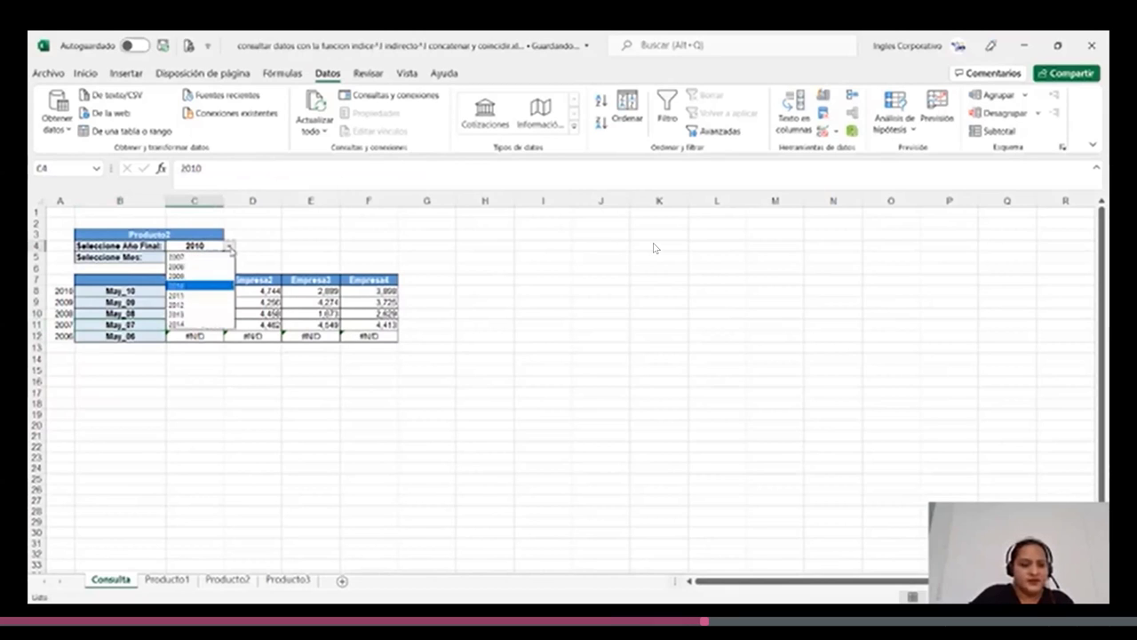
left_click(192, 296)
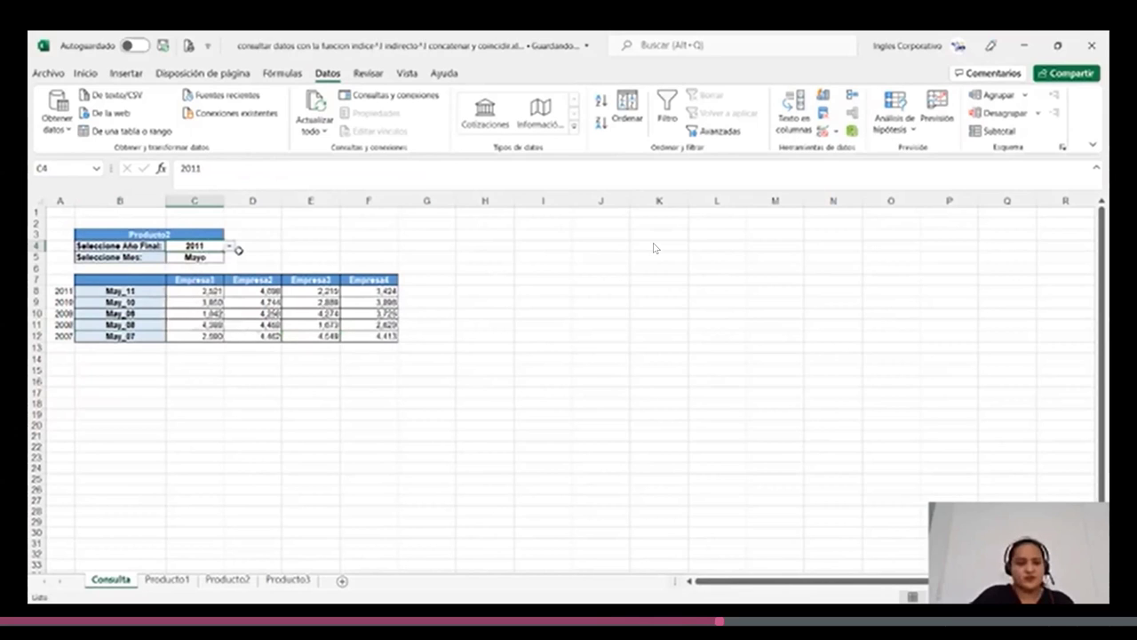
Check the date labels in B11 and B12, and read the INDICE formula in C8 without changing it.
left_click(142, 325)
left_click(143, 334)
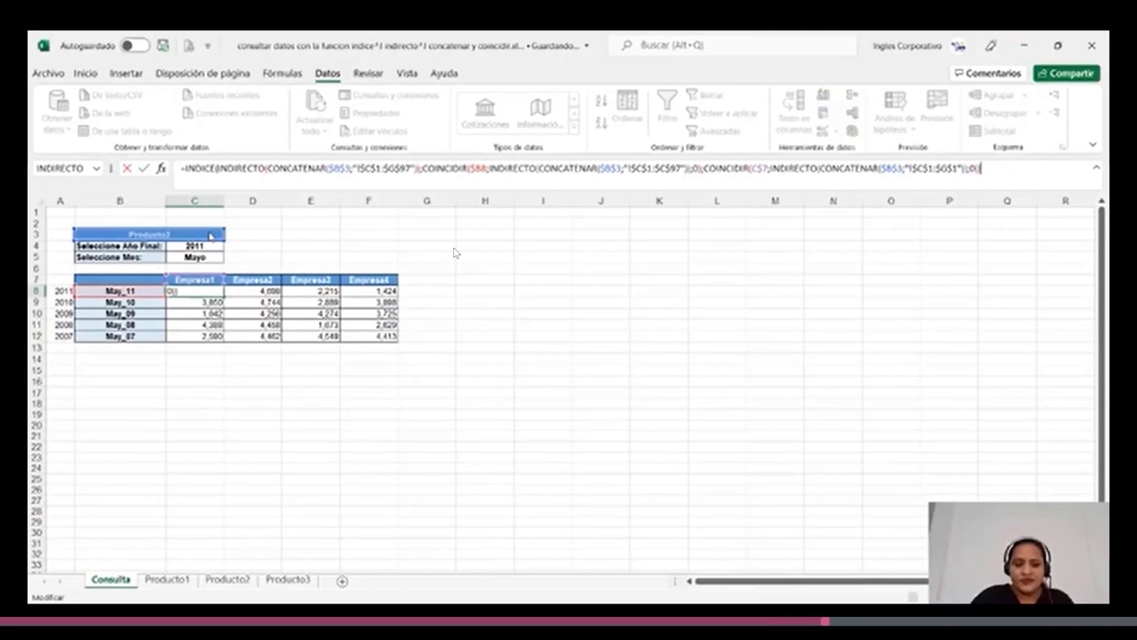
key("Return")
Set the product selector in B3 to Producto1.
left_click(218, 235)
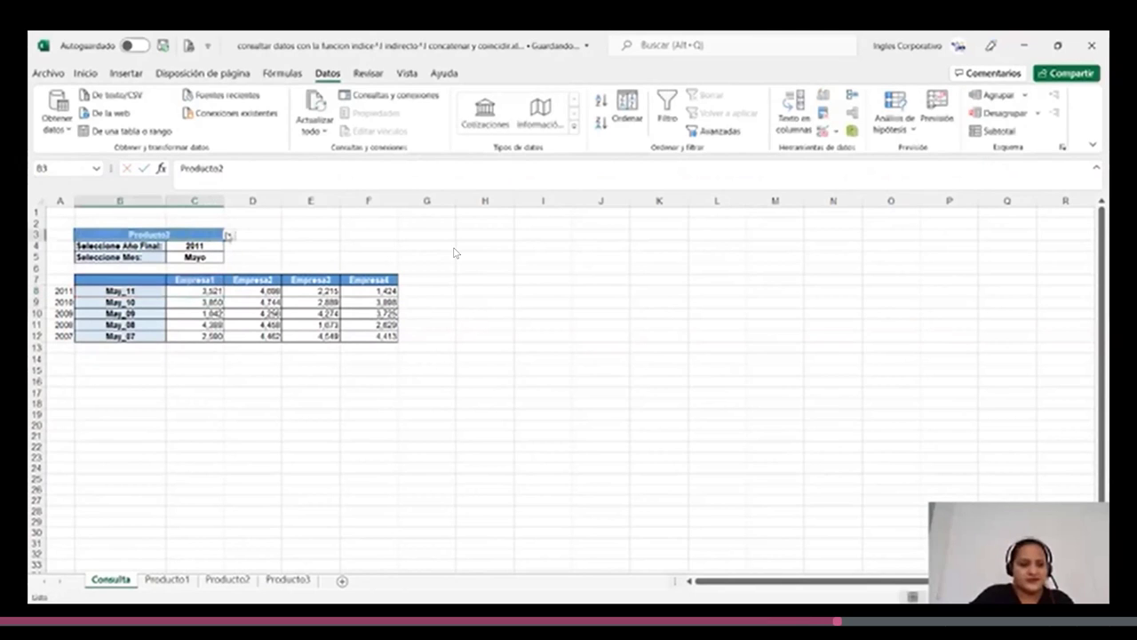
left_click(228, 235)
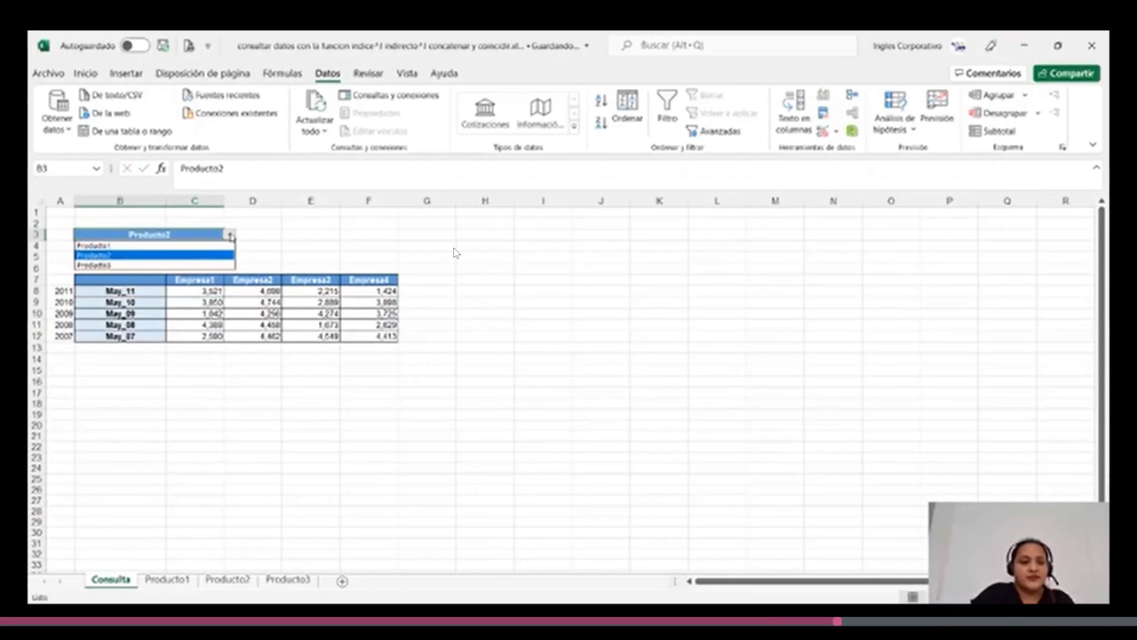
left_click(138, 247)
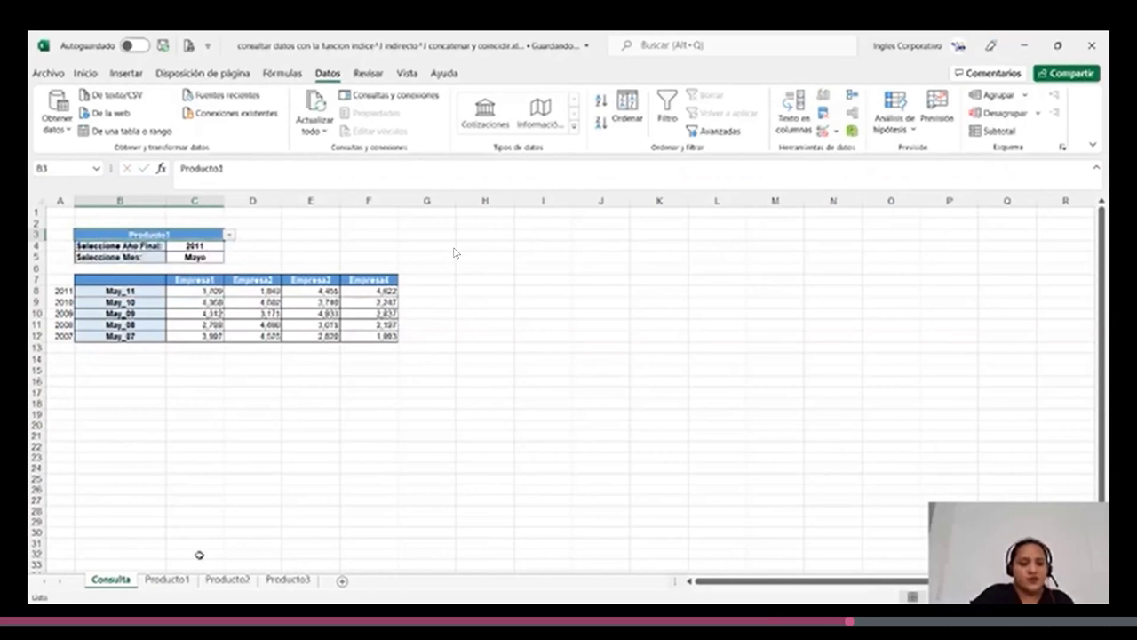
View the source data on the Producto1 and Producto2 sheets.
left_click(181, 582)
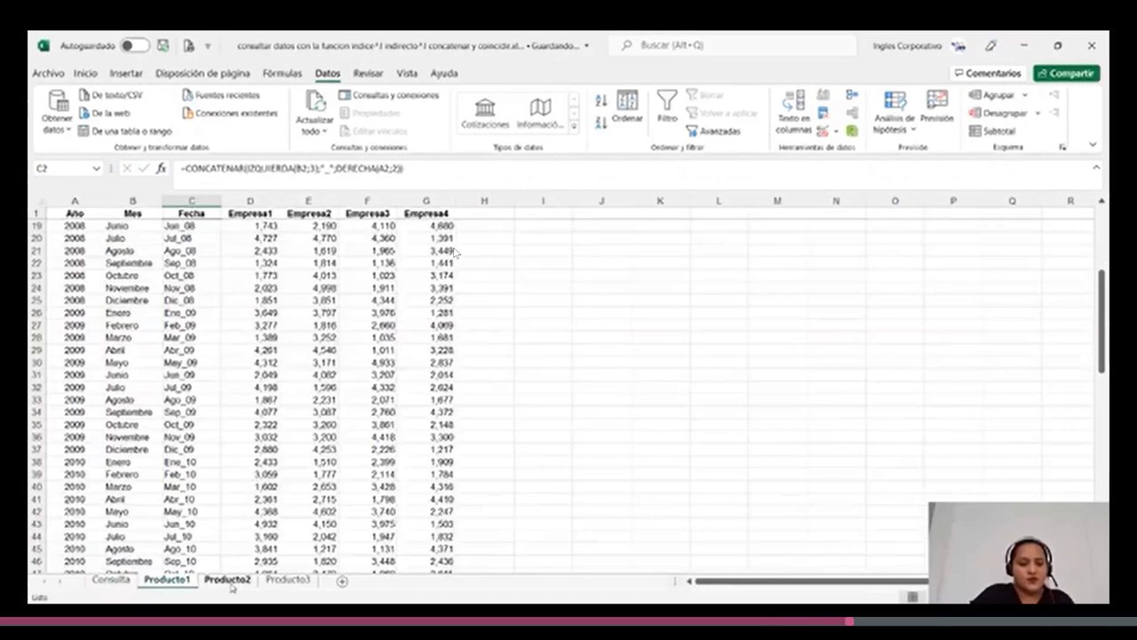
left_click(230, 582)
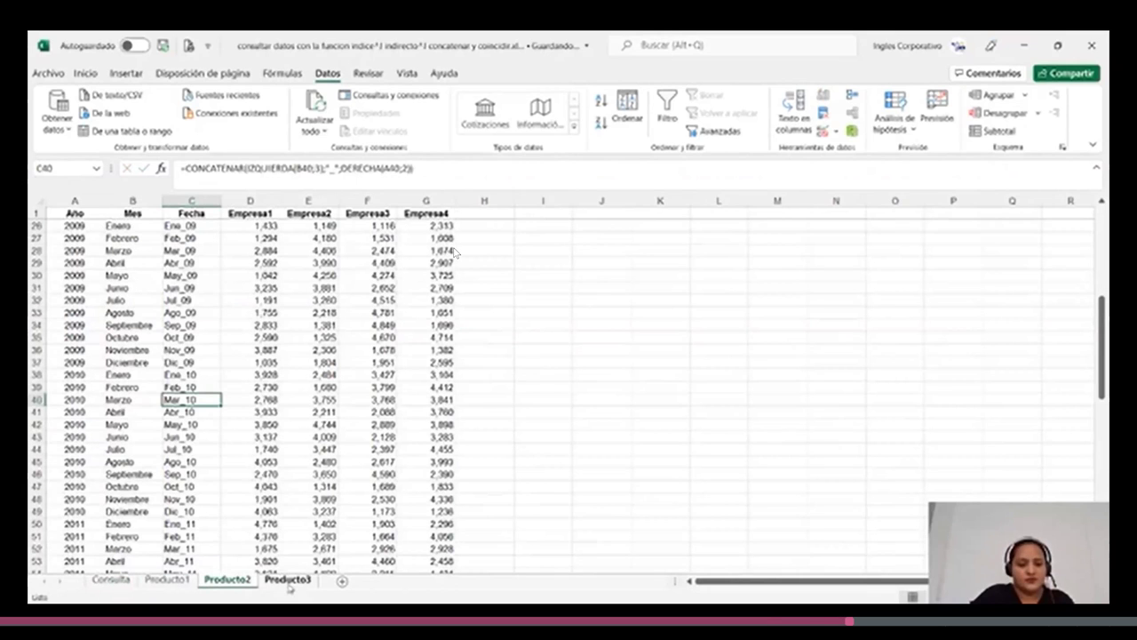
left_click(167, 579)
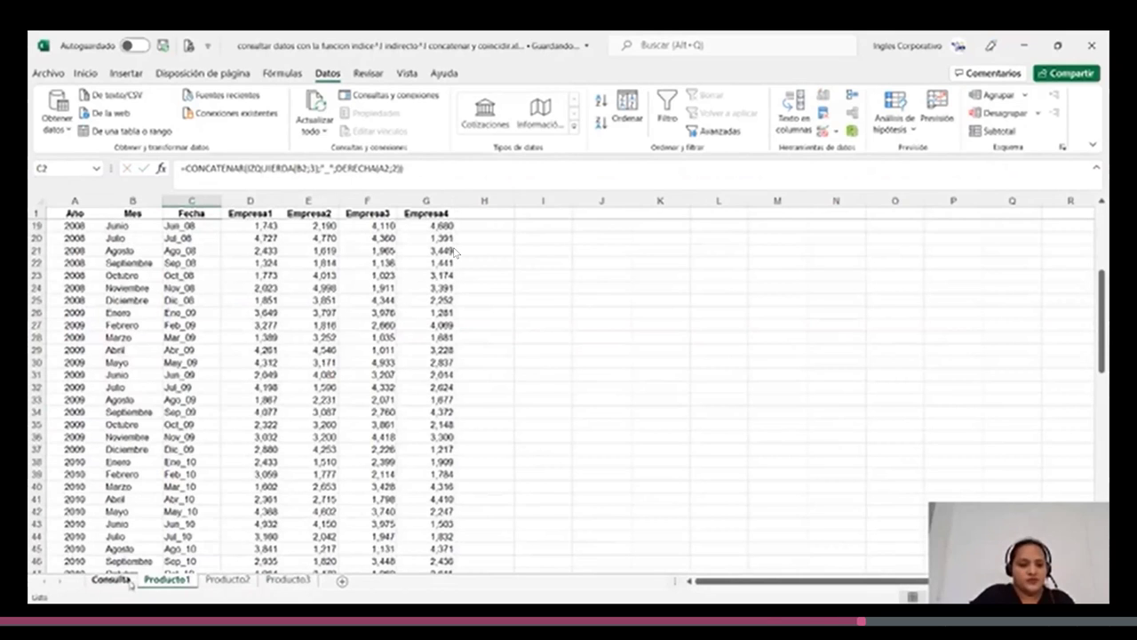
Return to the Consulta sheet and set the product selector in B3 to Producto2.
left_click(111, 580)
left_click(231, 234)
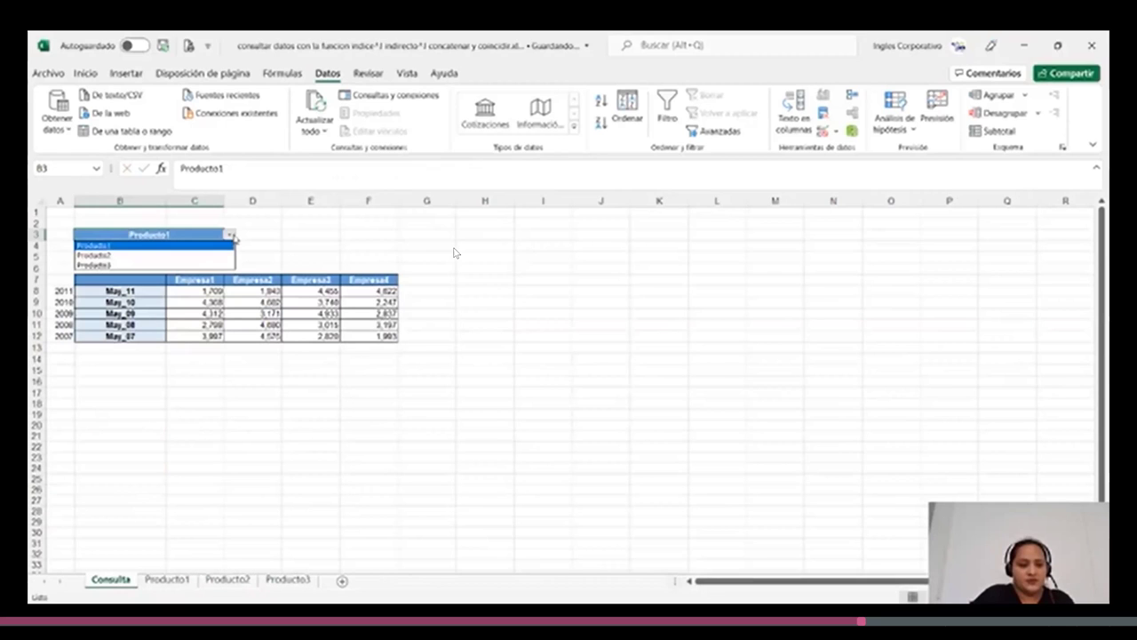
key("Down")
key("Return")
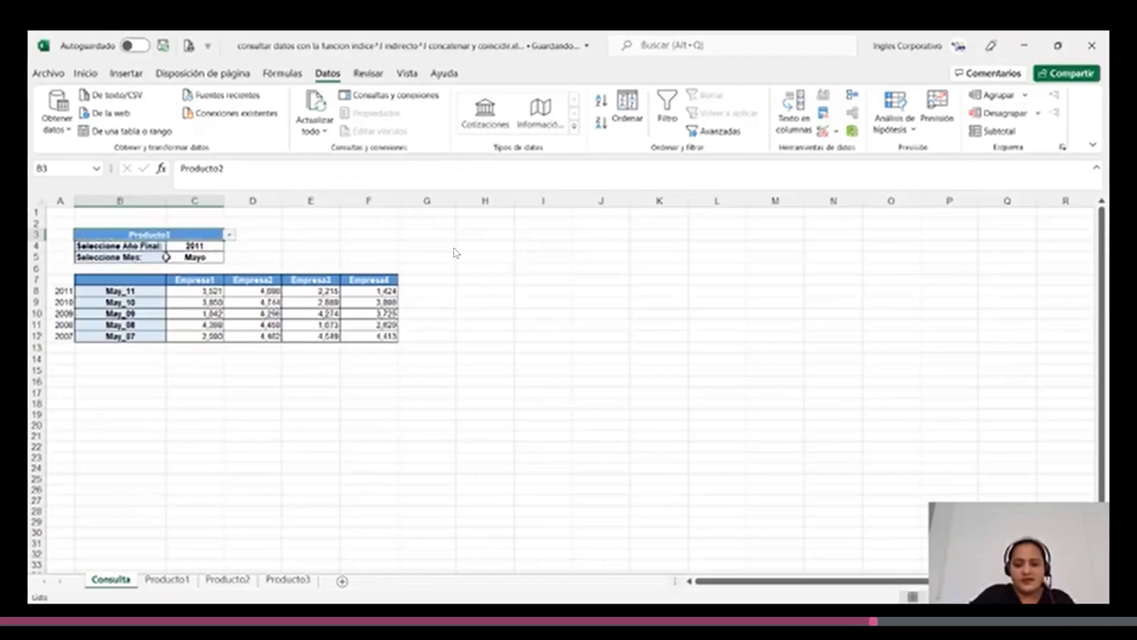
Examine the INDICE, INDIRECTO and COINCIDIR formula in C8 and its cell references, leaving it as is.
left_click(215, 290)
left_click(996, 171)
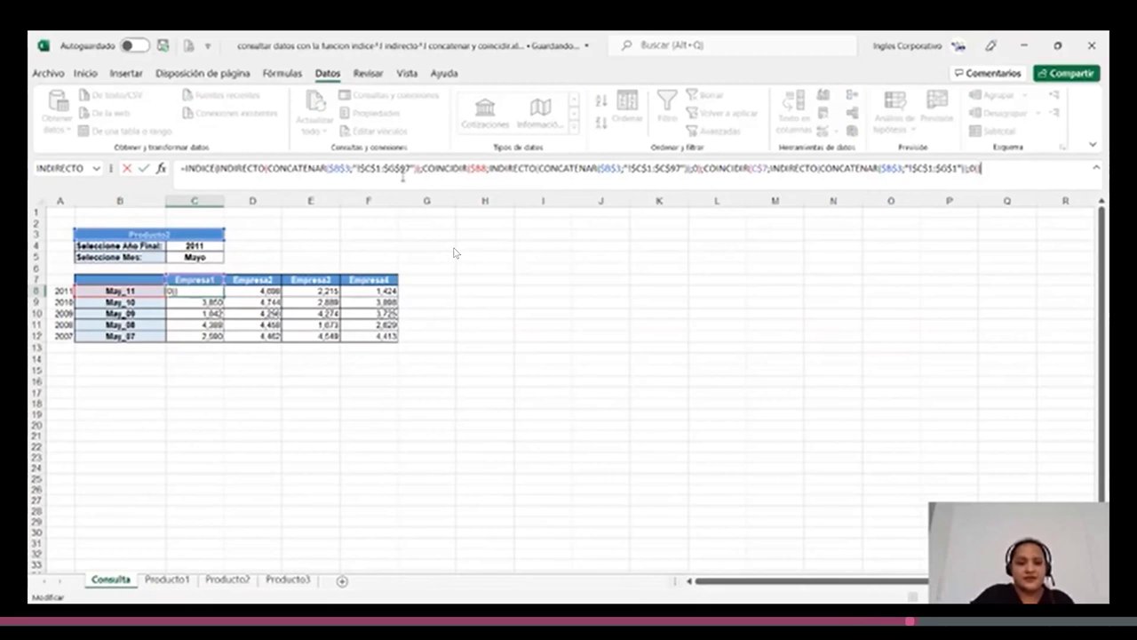
key("Return")
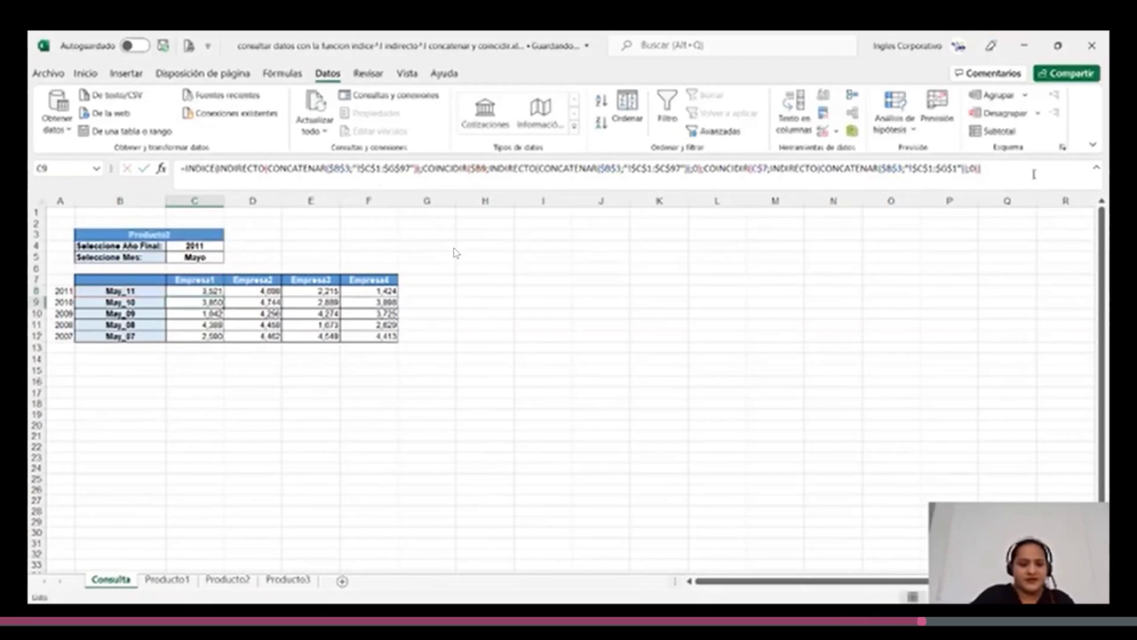
View the source matrix C1:G97 on the Producto1 sheet, then return to the Consulta sheet.
left_click(177, 579)
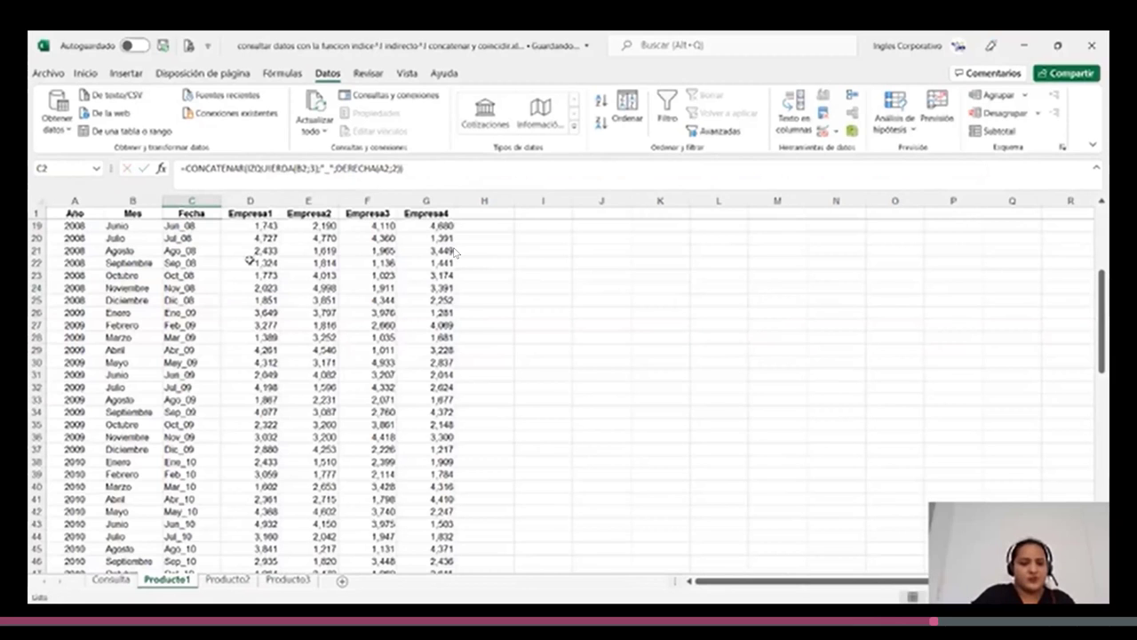
scroll(250, 259, "up", 4)
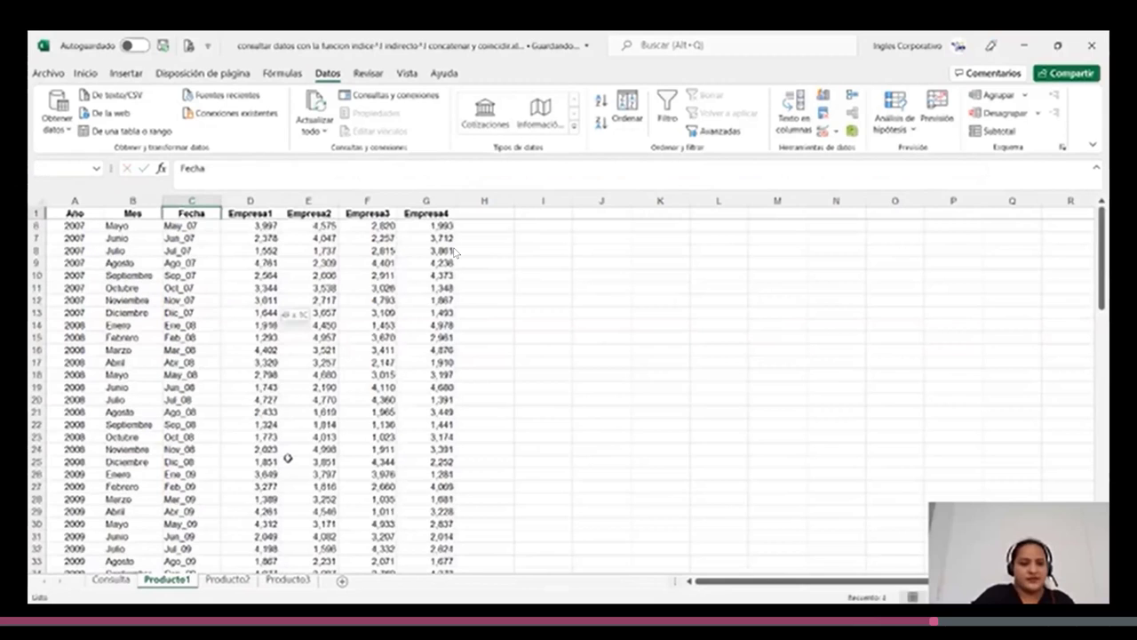
left_click_drag(288, 458, 405, 544)
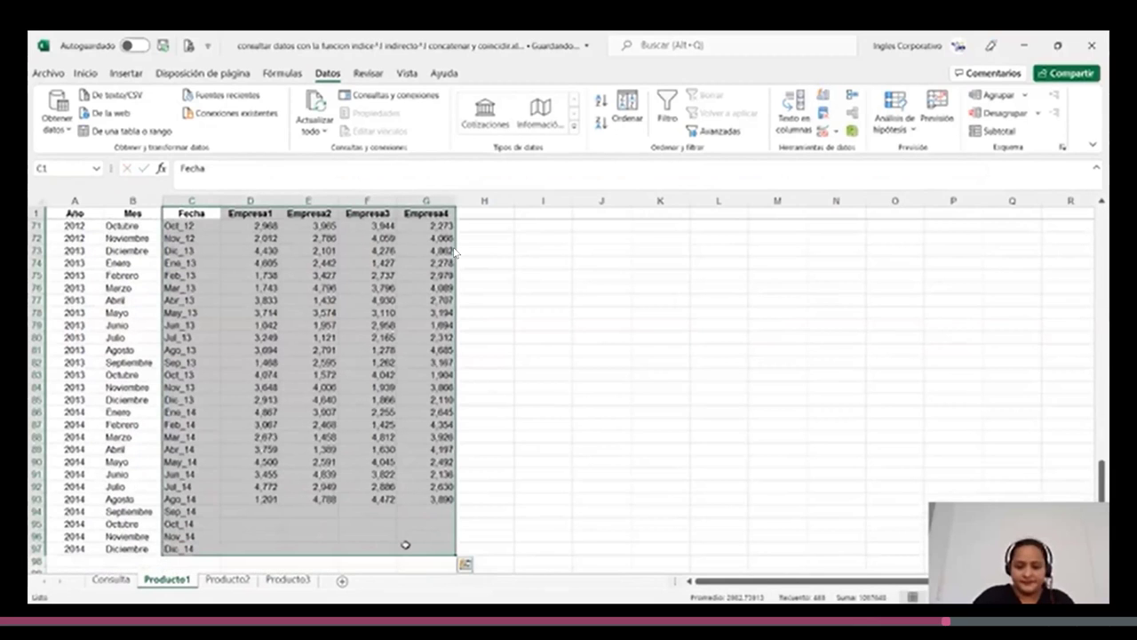
key("Return")
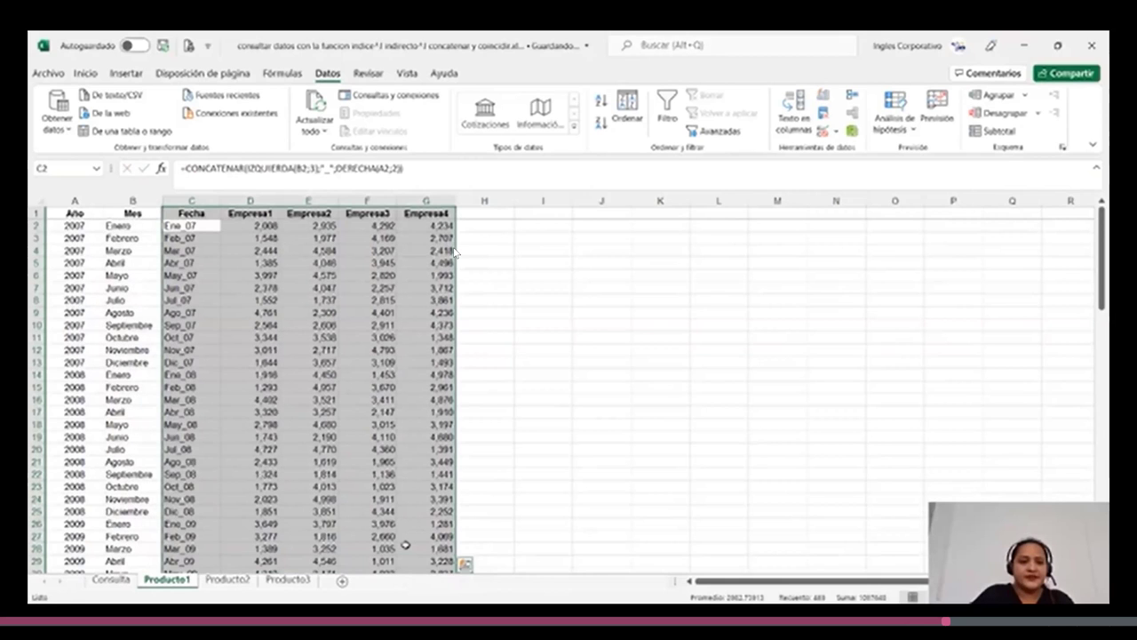
left_click(601, 412)
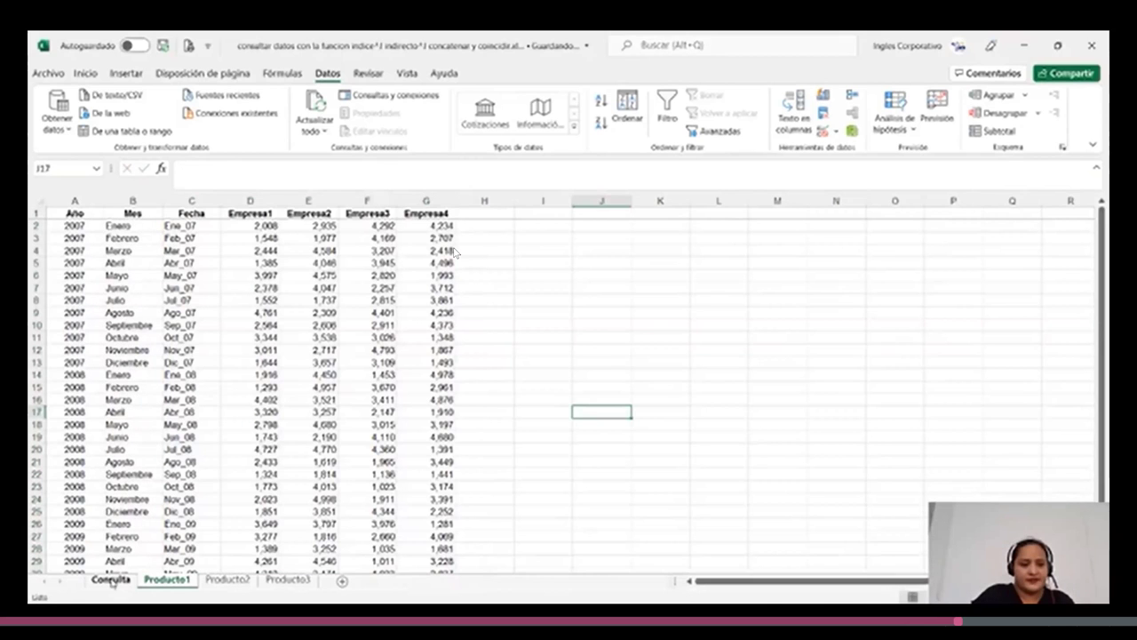
left_click(110, 580)
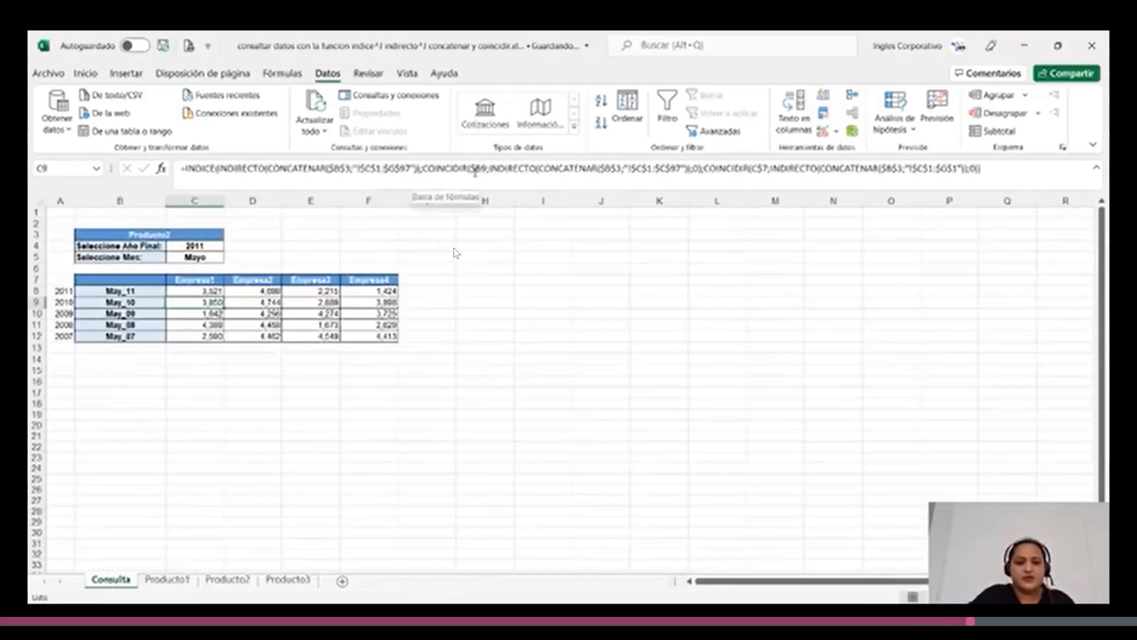
Examine the two COINCIDIR parts and their match type in the C9 formula, leaving the formula as is.
left_click(490, 169)
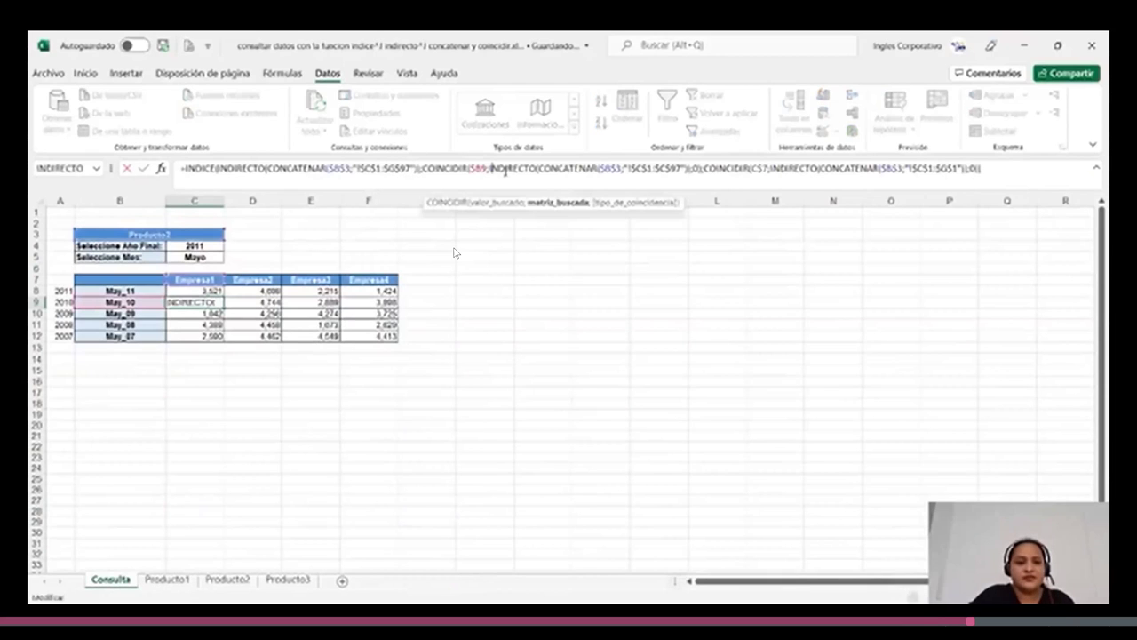
left_click(1018, 168)
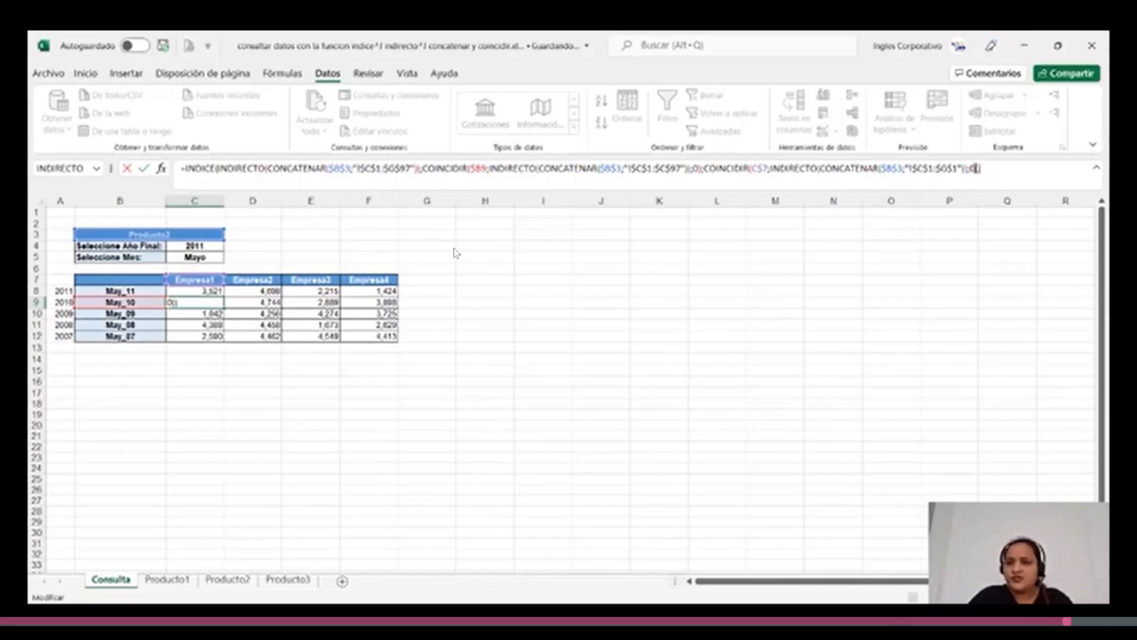
left_click(696, 169)
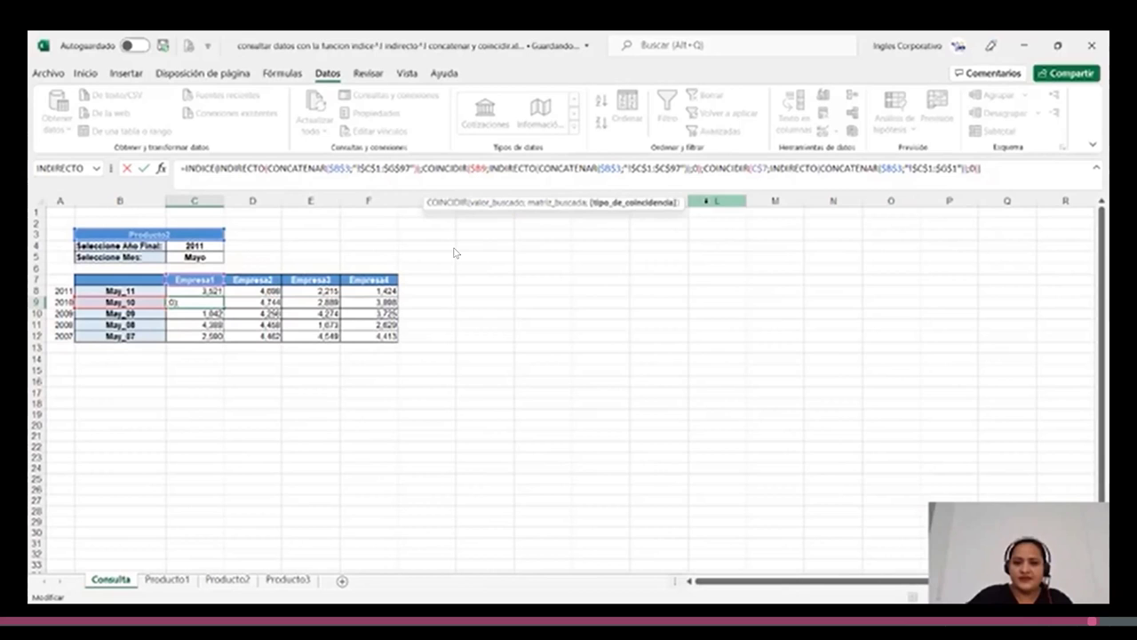
left_click(1026, 169)
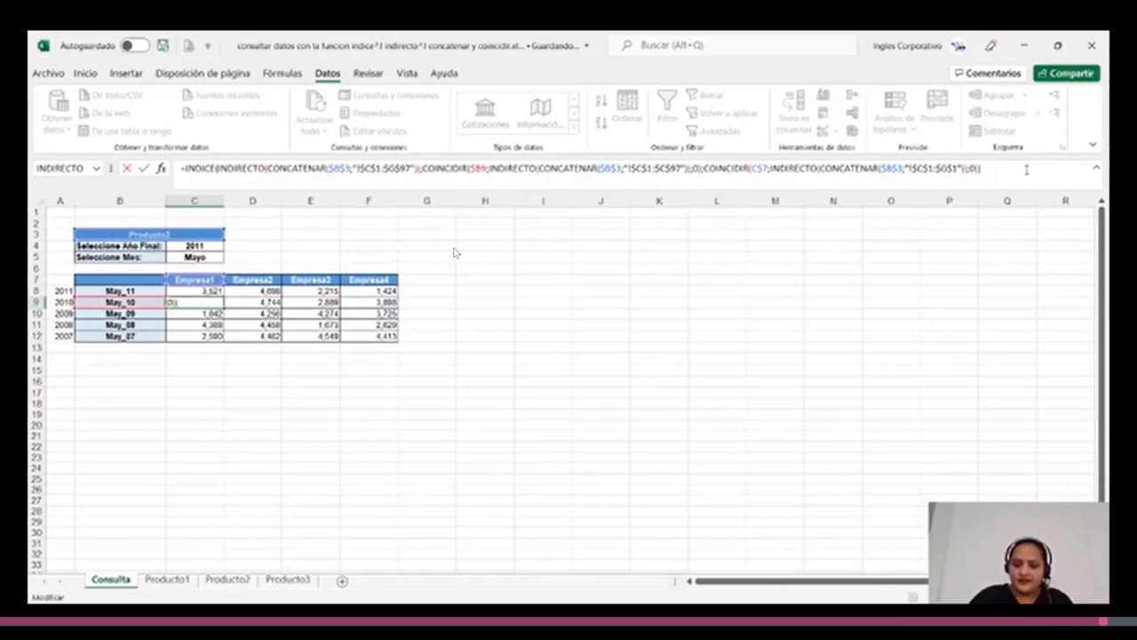
key("Return")
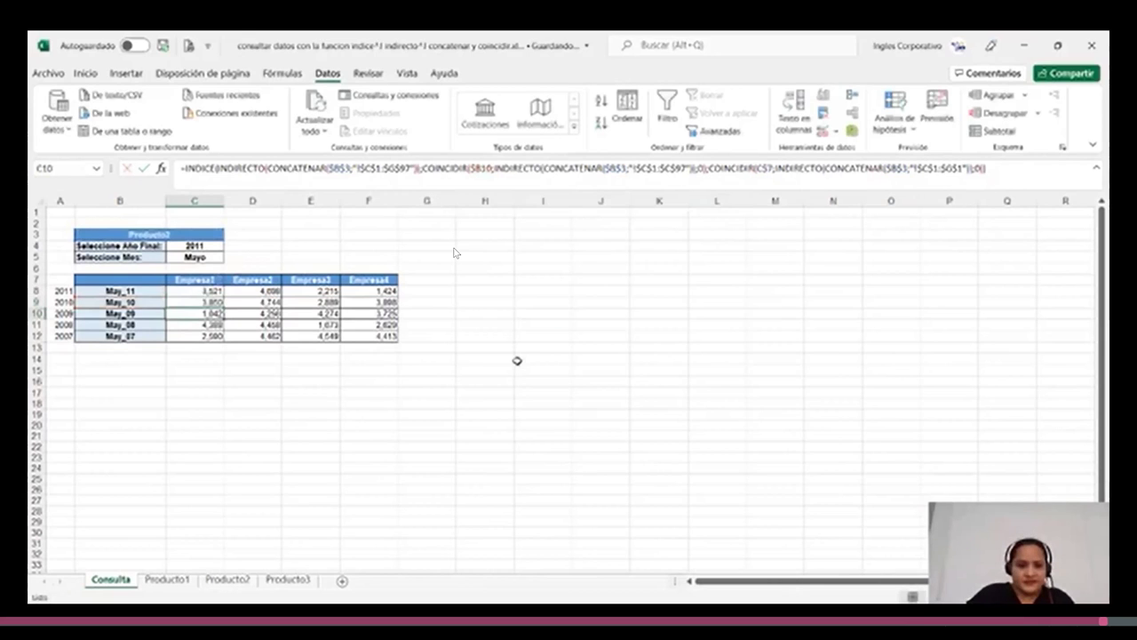
left_click(525, 338)
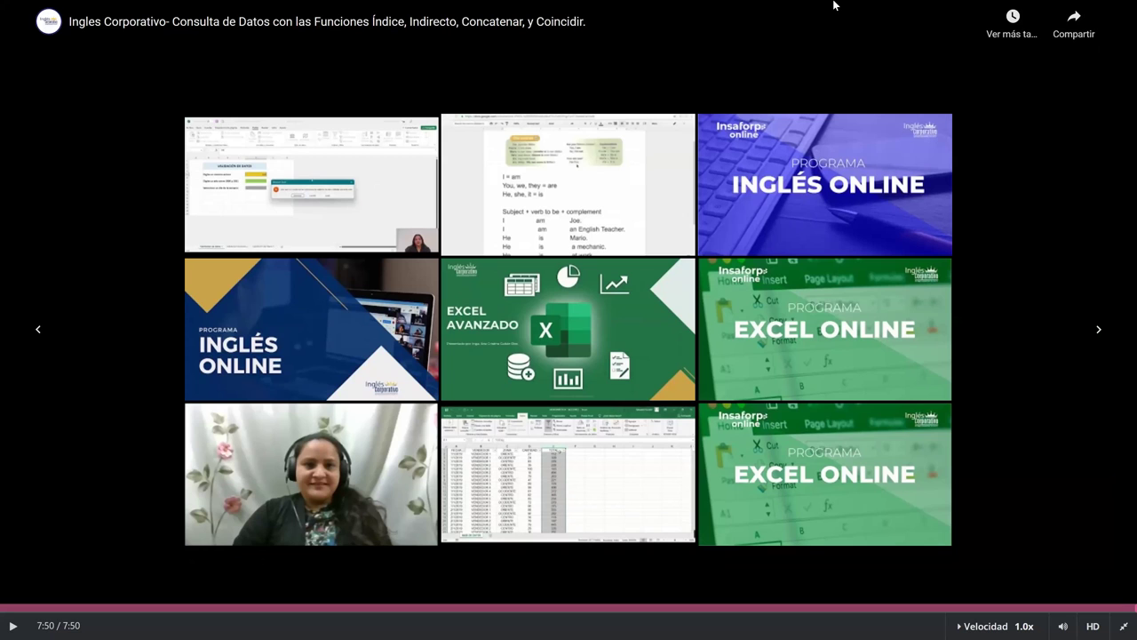
Leave the lesson video, switch to the Consulta_de_Datos - copia workbook and look over the formula notes beside the query table.
key("Escape")
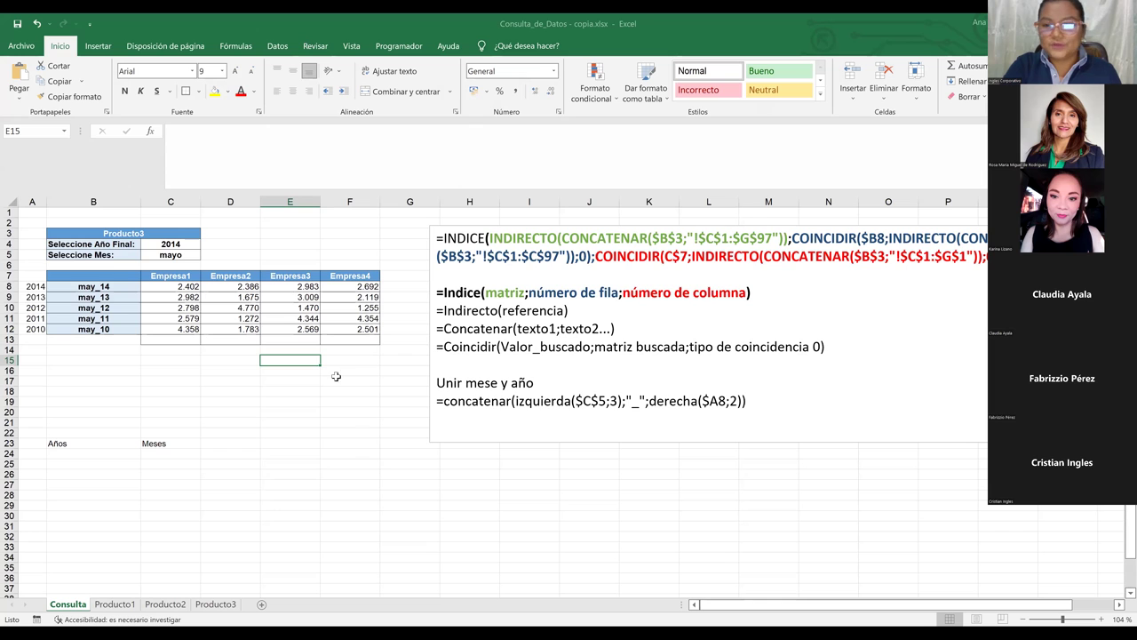
left_click(377, 464)
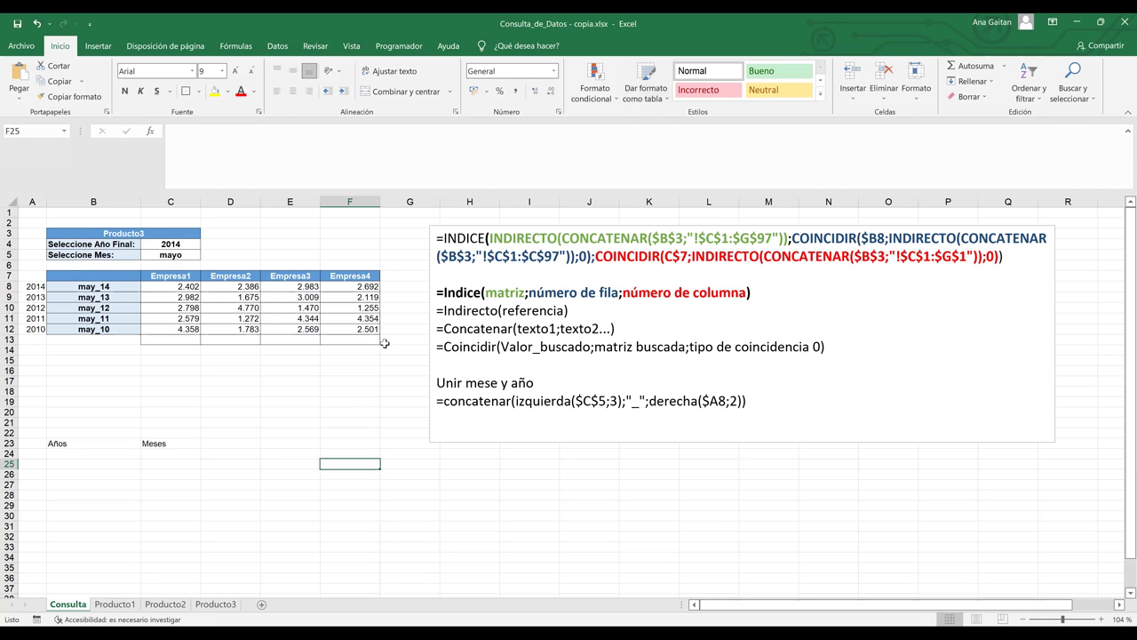
left_click(505, 229)
key("Left")
key("Left")
key("Left")
key("Left")
key("Left")
key("Left")
key("Left")
key("Left")
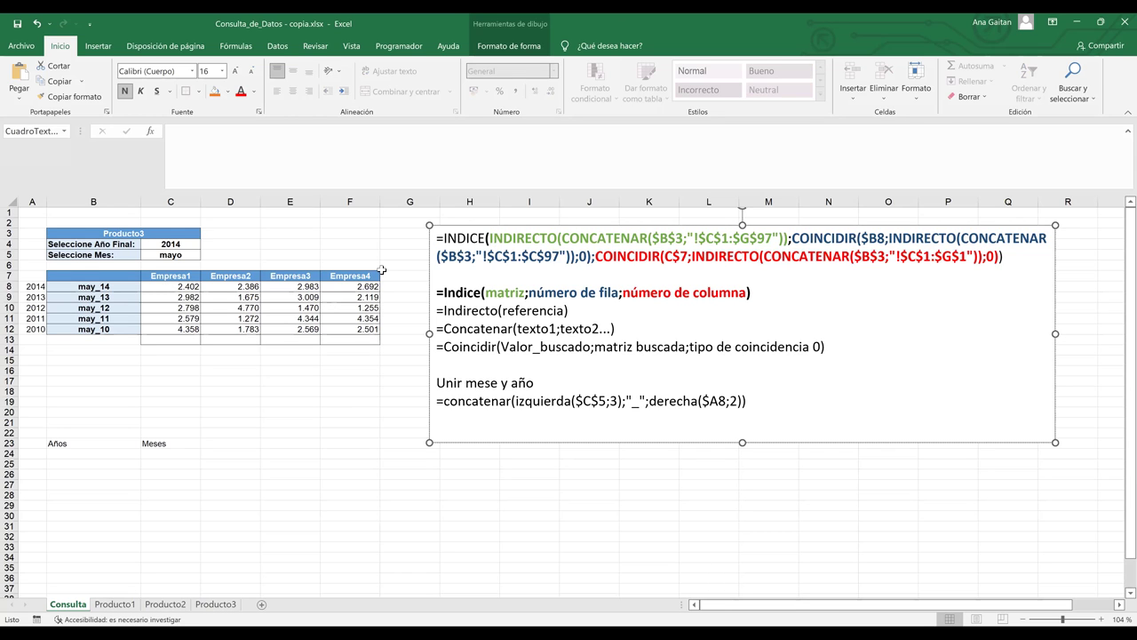
Set the product selector in B3 to Producto1 and the final year in C4 to 2007.
left_click(153, 233)
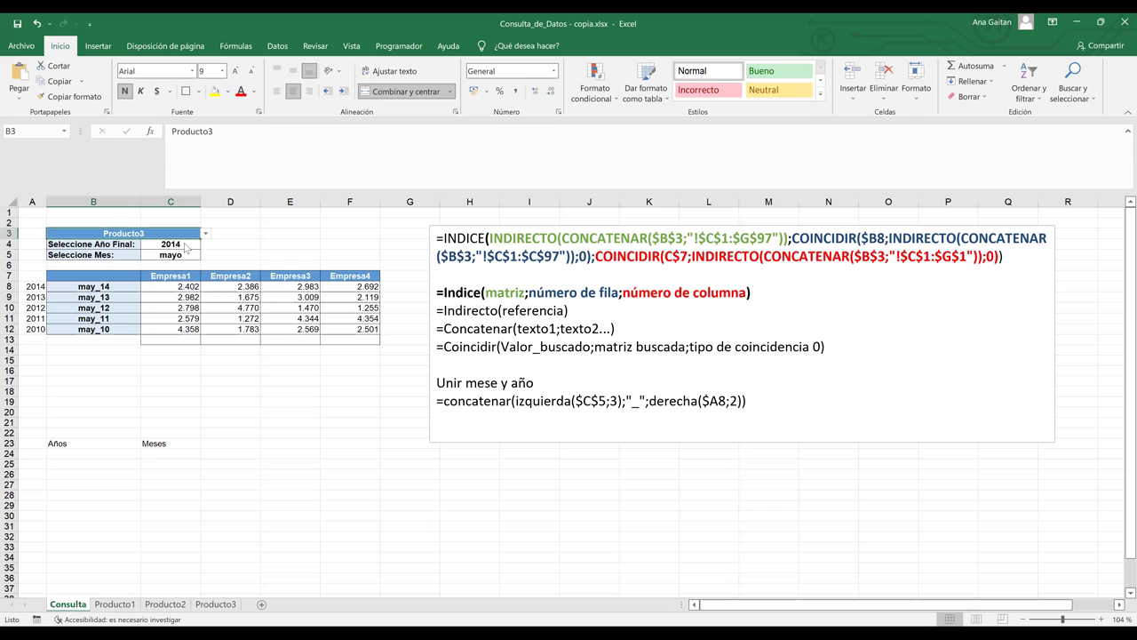
key("ctrl+z")
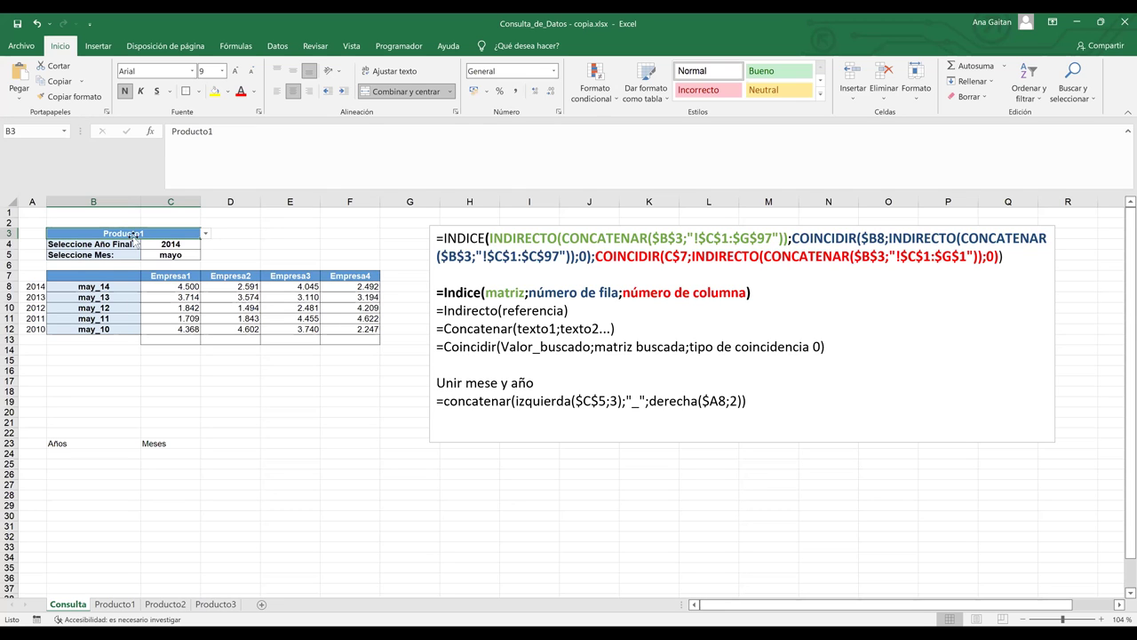
left_click(194, 244)
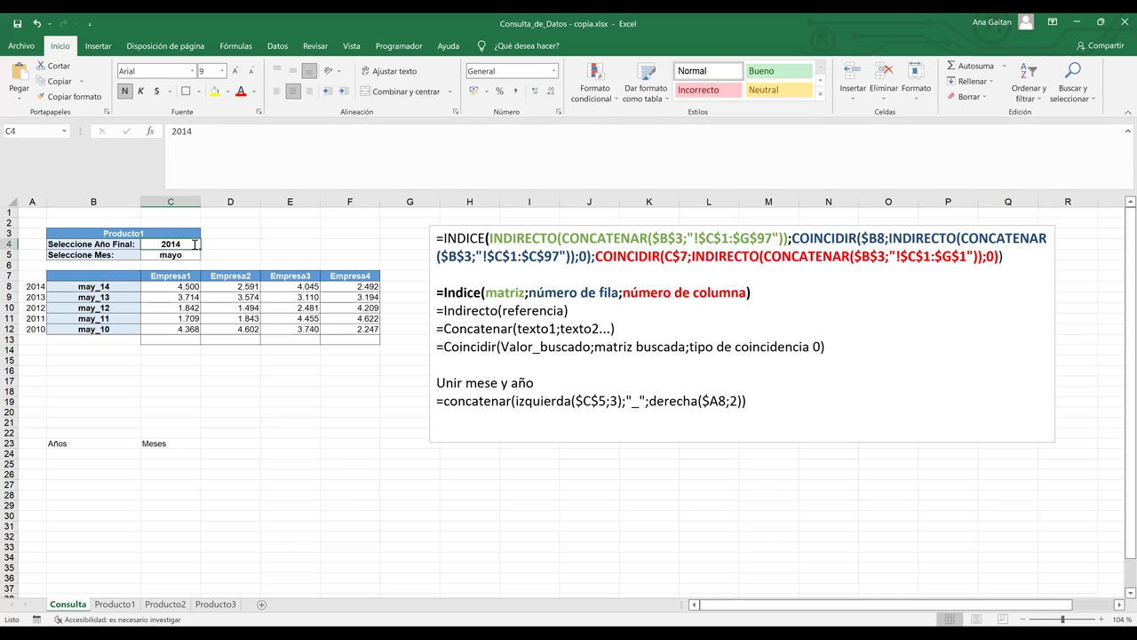
key("BackSpace")
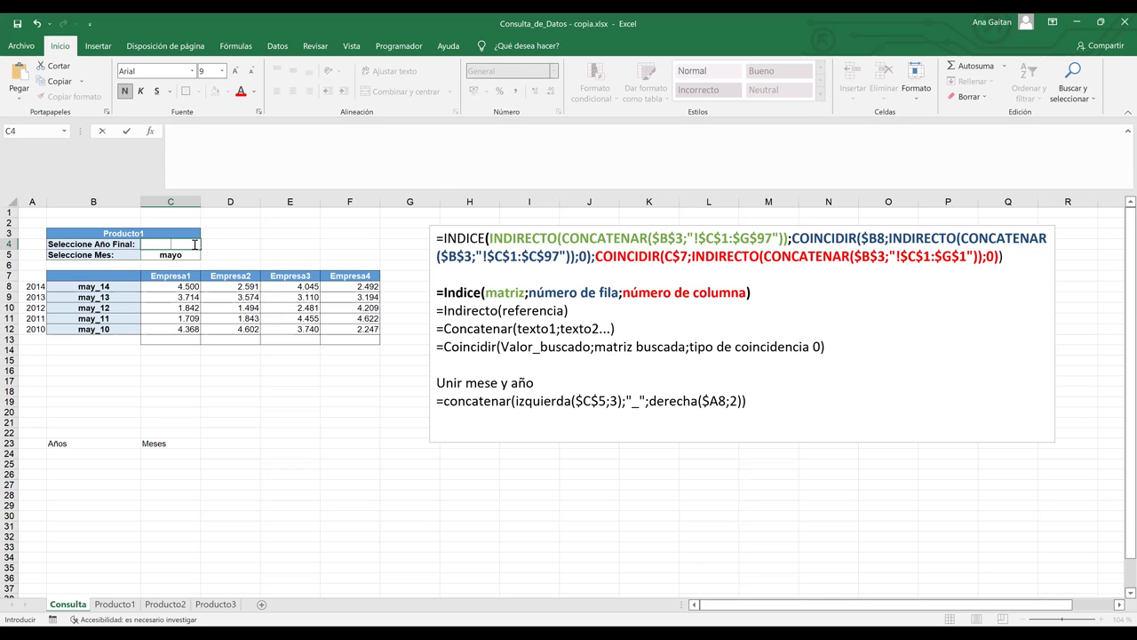
type("2007")
key("Return")
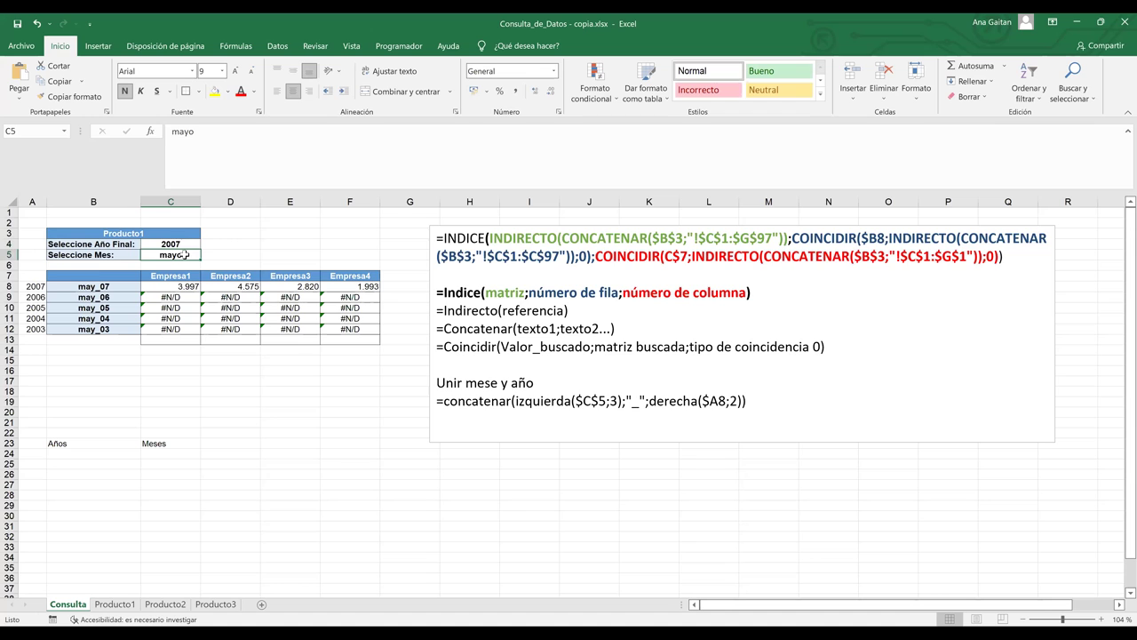
Test the query with final year 2011 in C4 and month JUNIO in C5, checking the formula in C12.
left_click(181, 244)
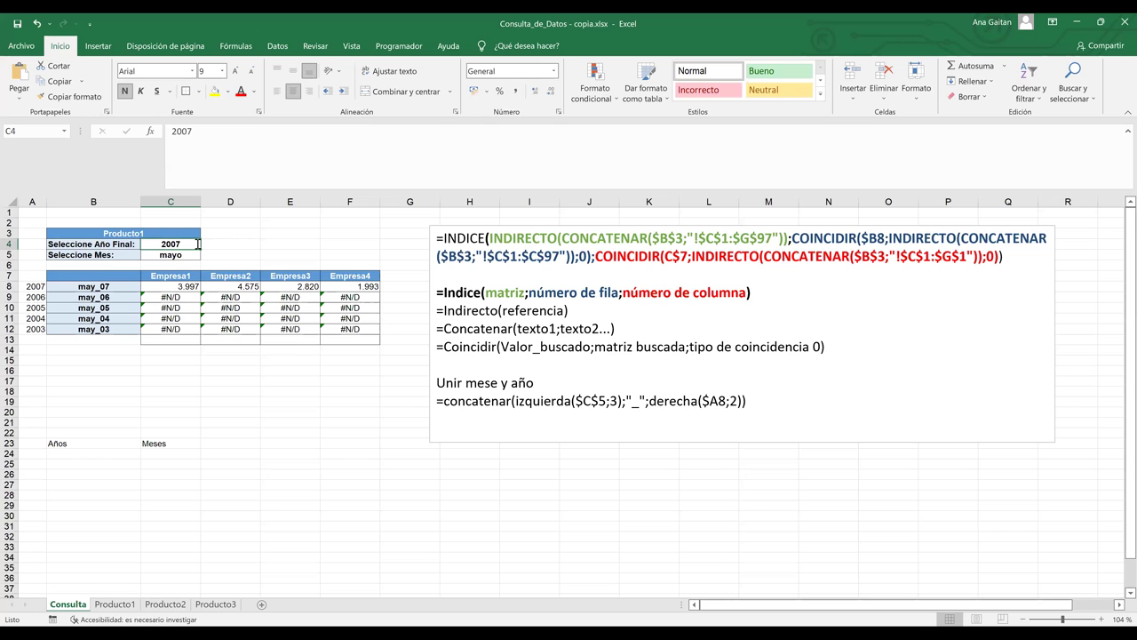
type("2011")
key("Return")
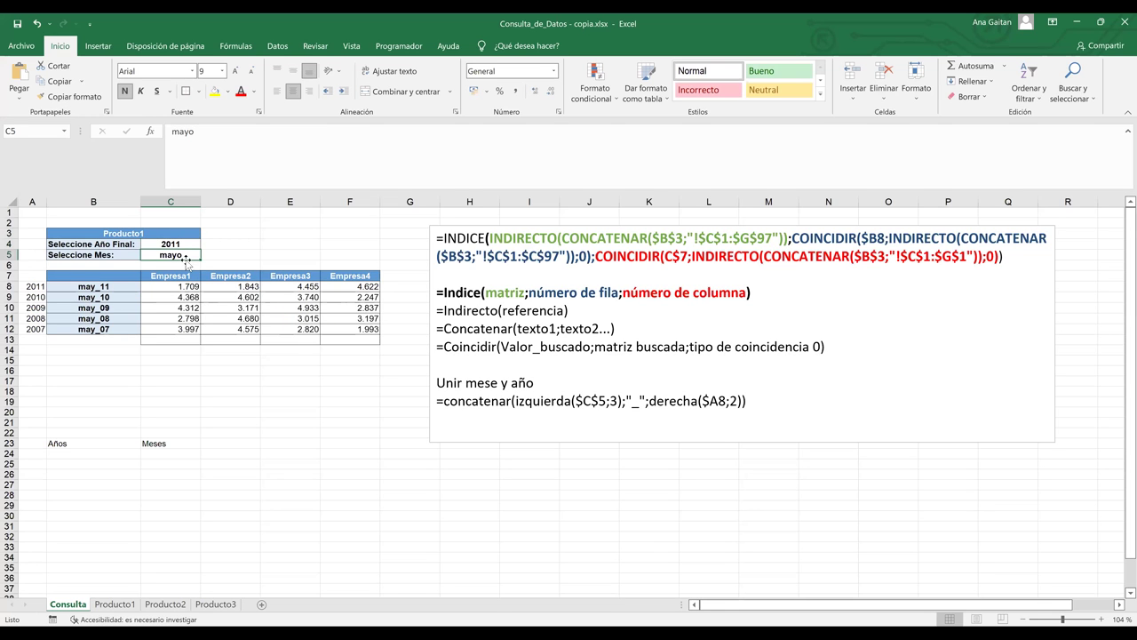
key("BackSpace")
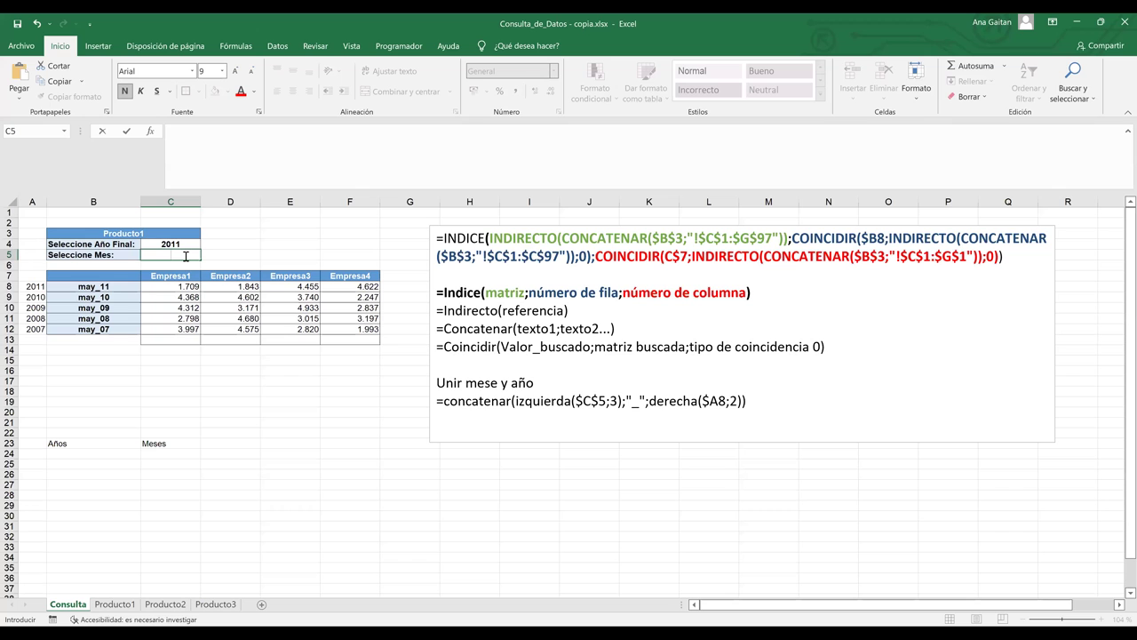
type("JUNIO")
key("Return")
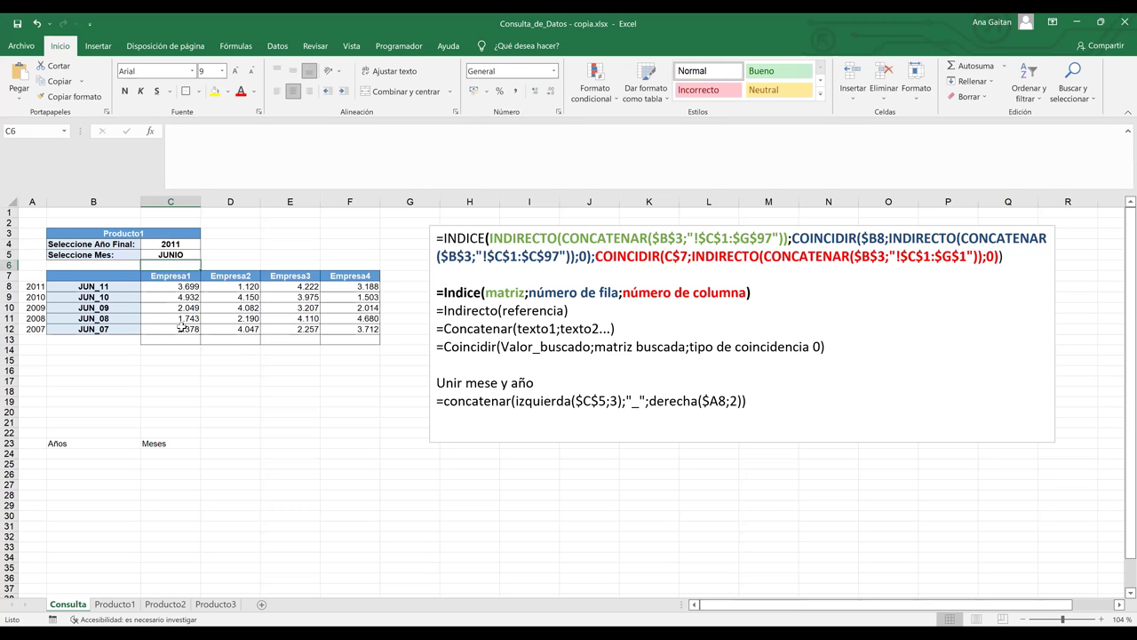
left_click(182, 327)
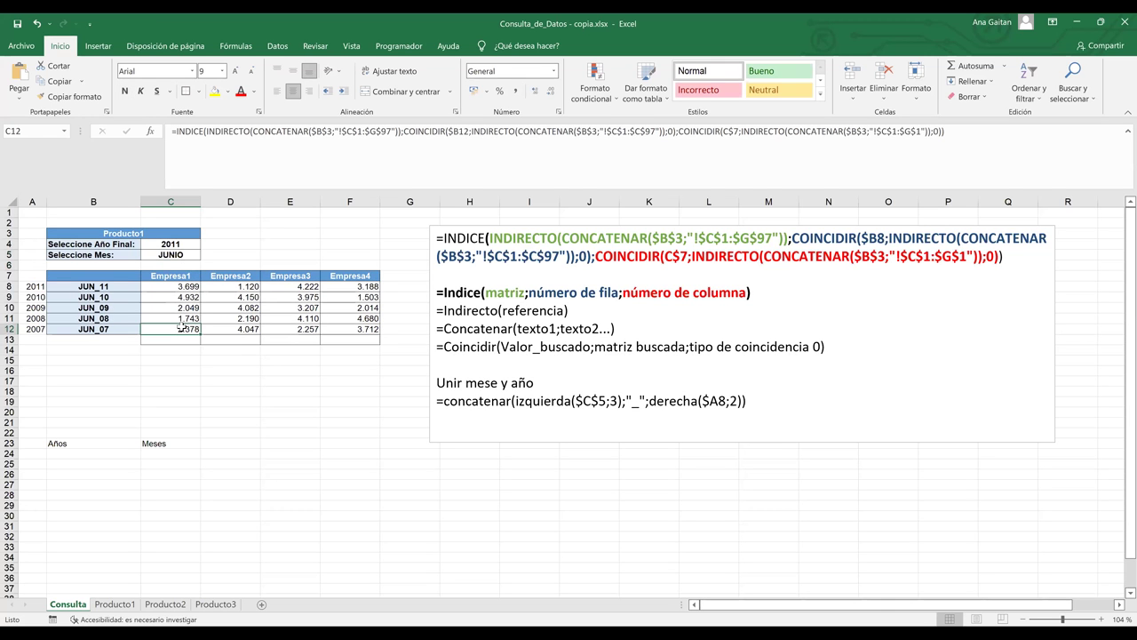
left_click(189, 403)
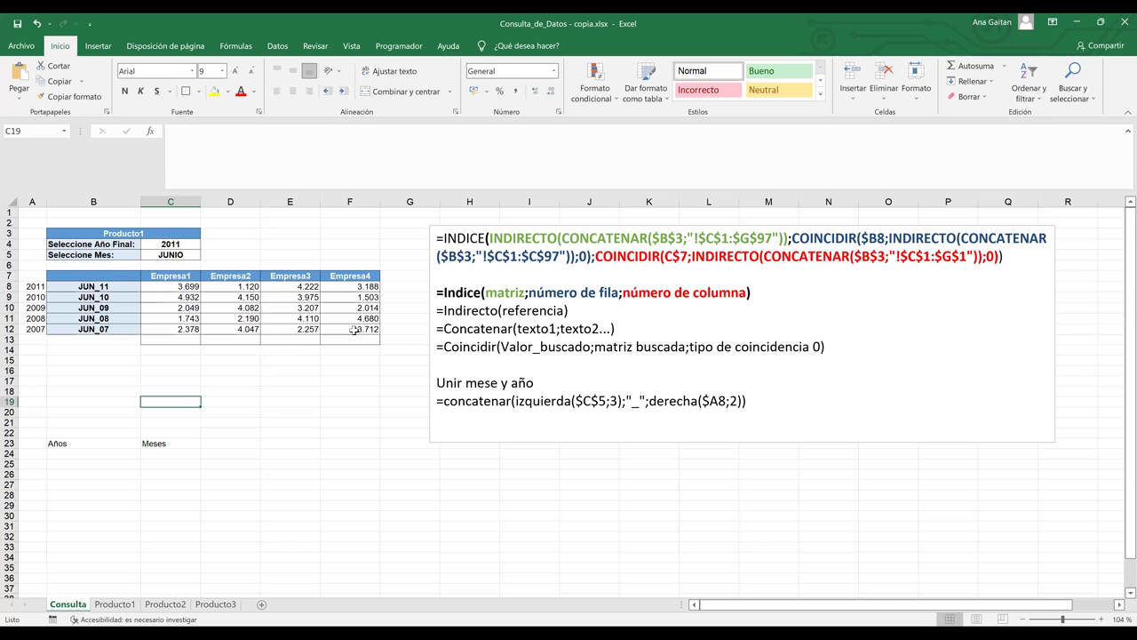
Clear the formulas for all four companies from C8:F12 of the query table.
left_click_drag(171, 287, 353, 330)
key("Delete")
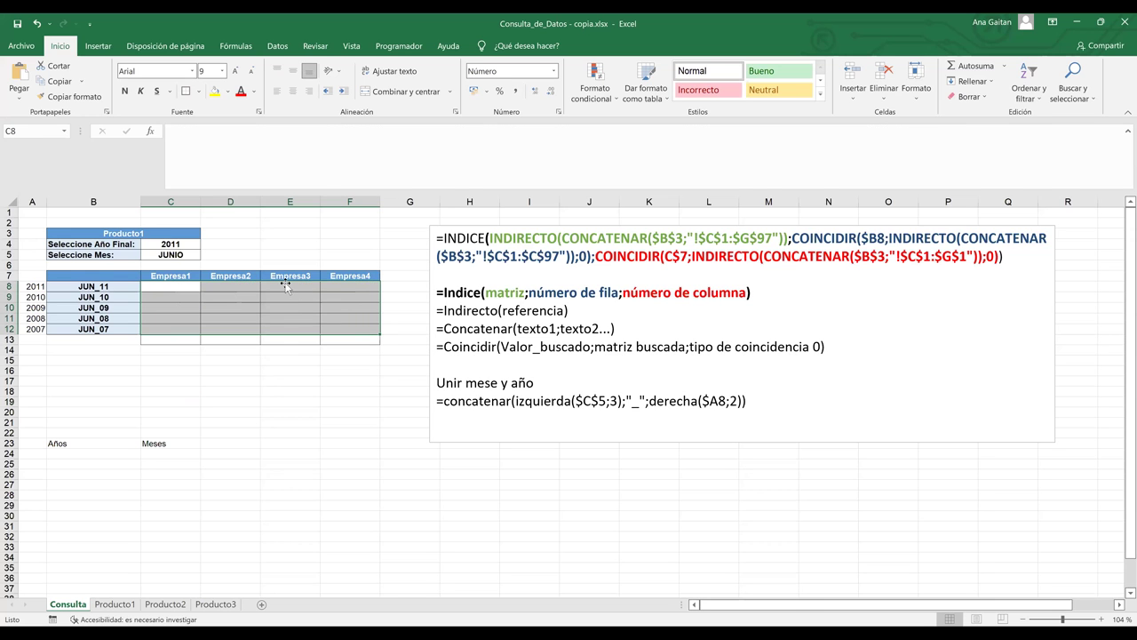
left_click(237, 233)
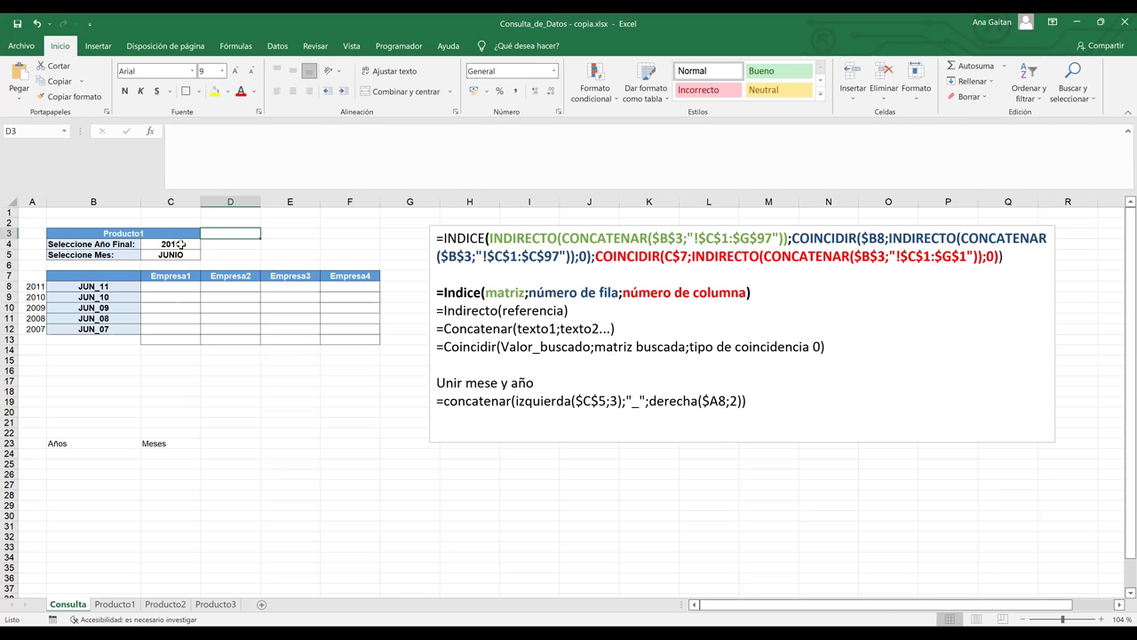
Clear the final year in C4 and the month in C5.
left_click(181, 243)
key("Delete")
key("Down")
key("BackSpace")
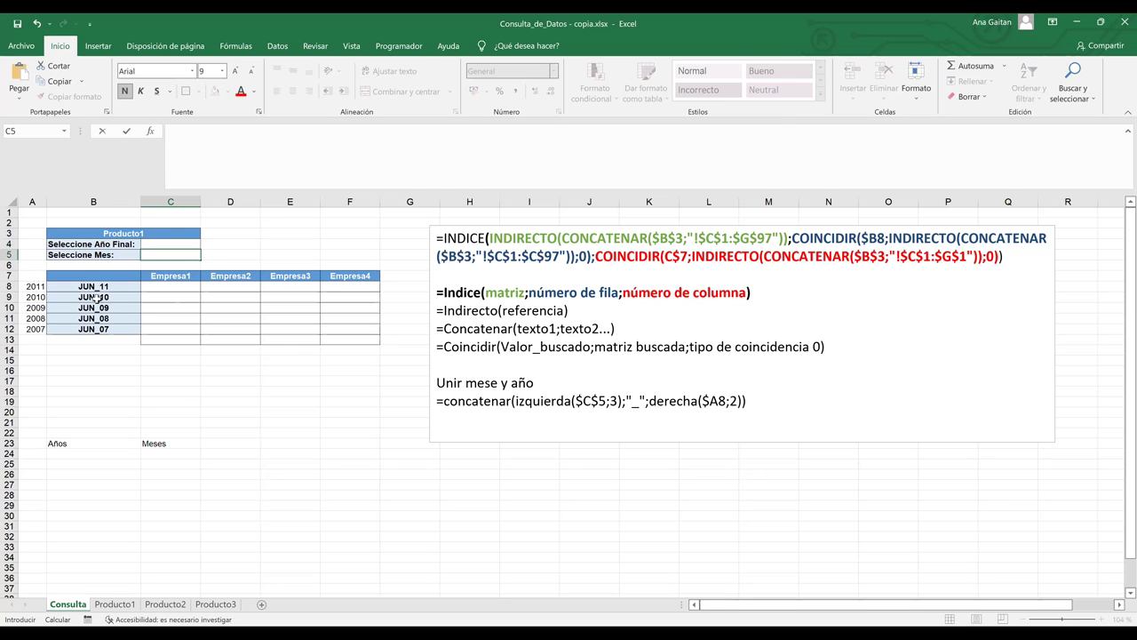
left_click(96, 296)
left_click(122, 391)
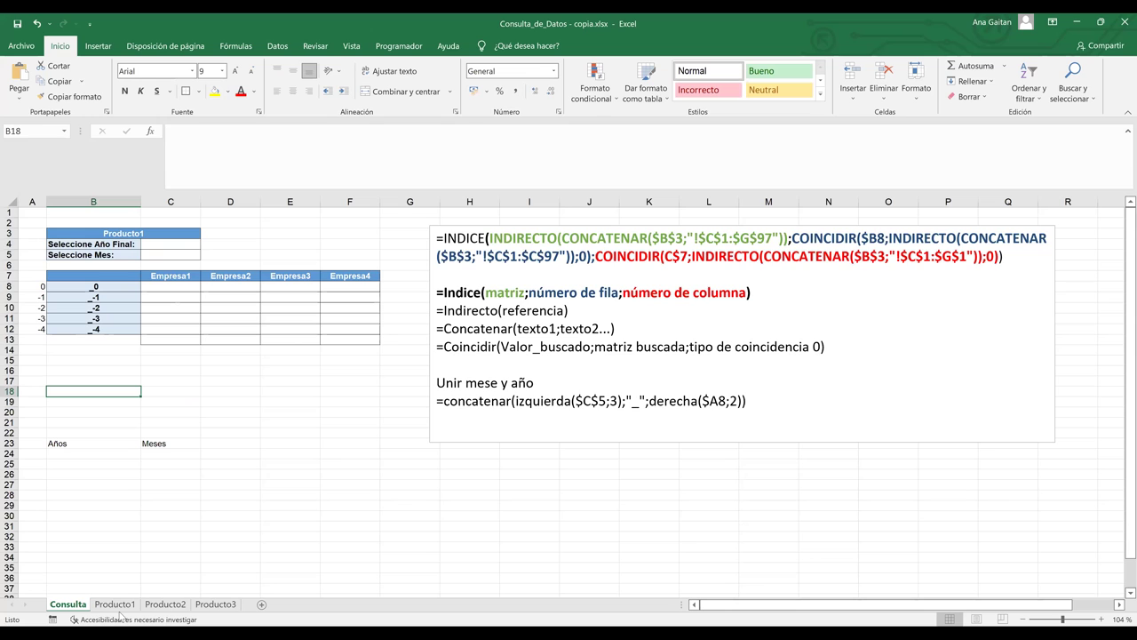
left_click(256, 506)
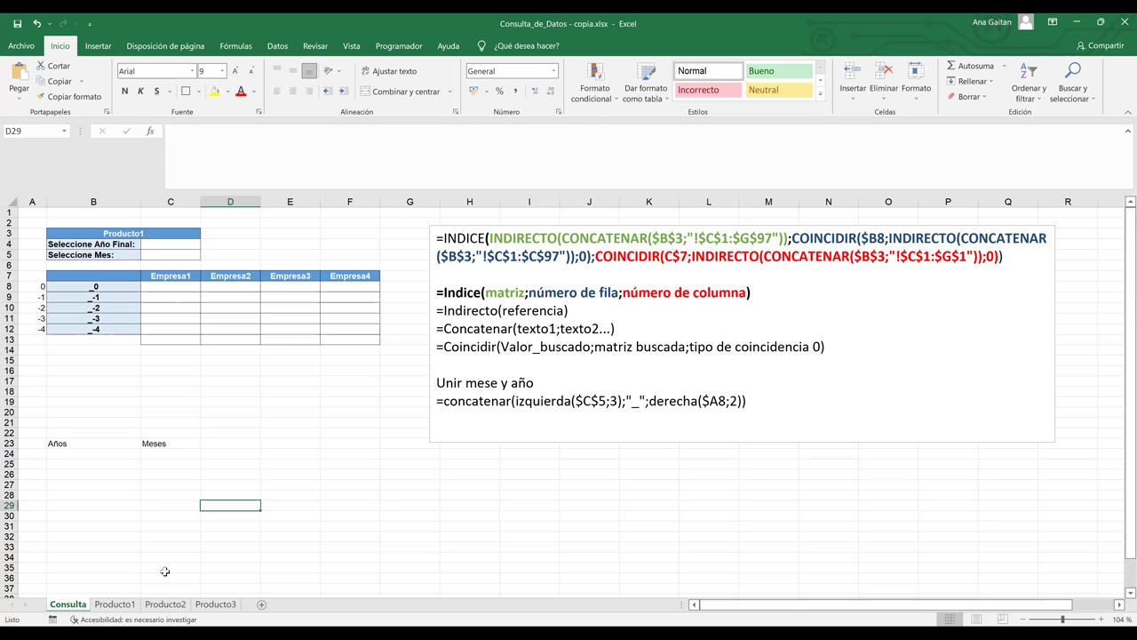
Review the extent of the Producto1 data from the Fecha header in C1, selecting the Empresa4 values from G2 down.
left_click(115, 607)
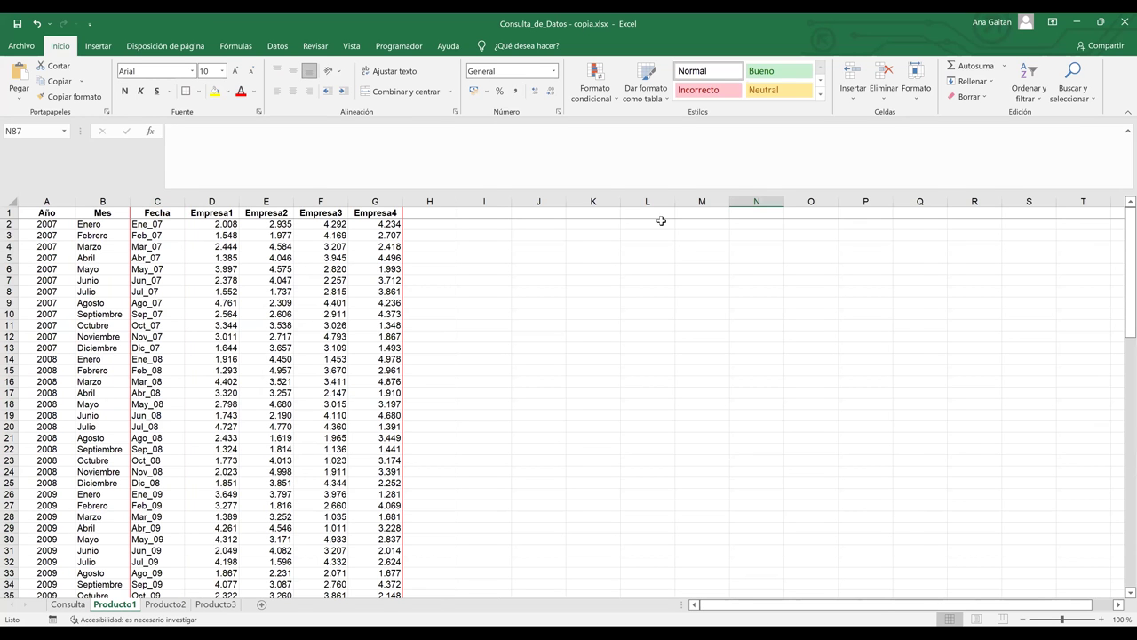
left_click(154, 215)
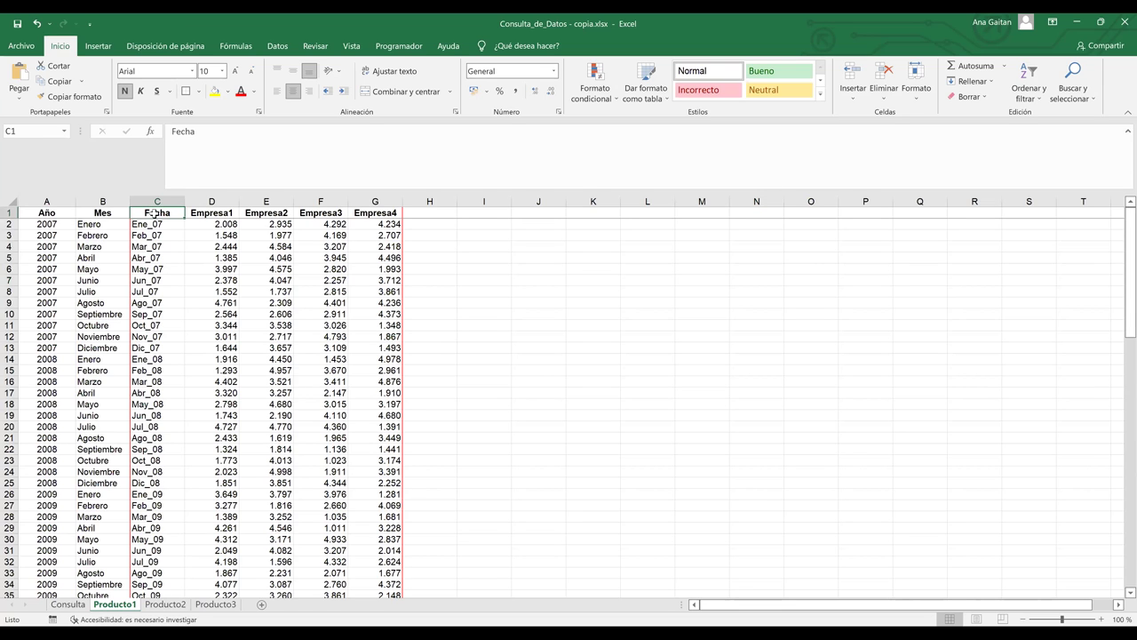
left_click(383, 202)
key("Down")
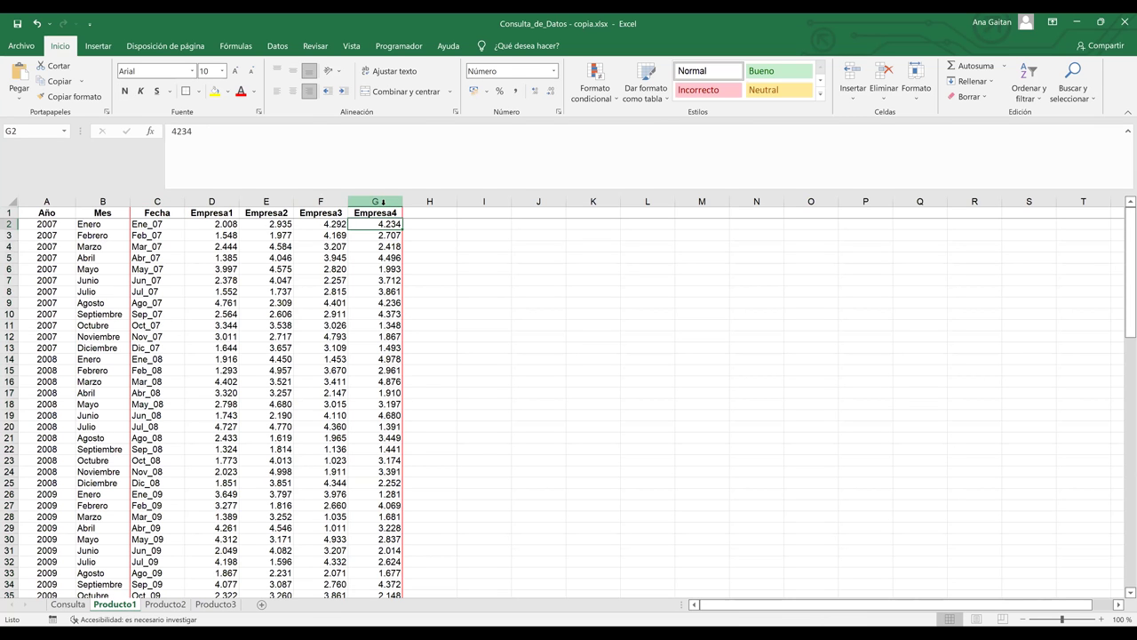
key("ctrl+shift+Down")
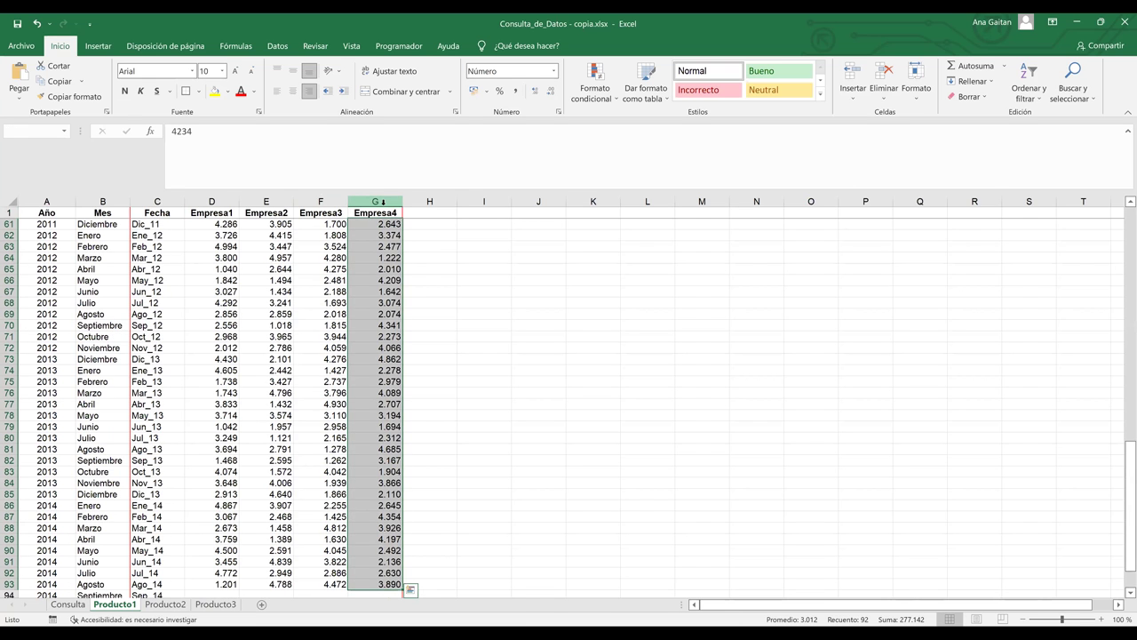
Examine the end of the Producto1 data, around rows 83 to 97, to see which 2014 months lack company values.
key("ctrl+shift+Down")
key("ctrl+shift+Up")
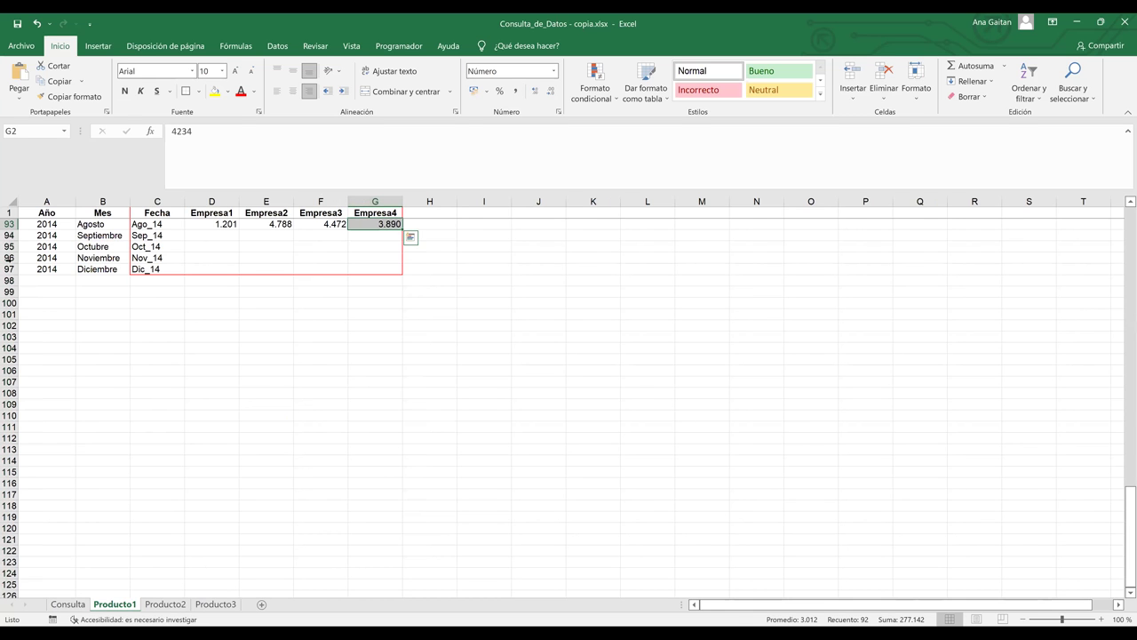
left_click(242, 226)
left_click(362, 245)
key("Up")
key("Up")
key("Up")
key("Up")
key("Up")
key("Up")
key("Up")
key("Up")
key("Up")
key("Up")
key("Up")
key("Up")
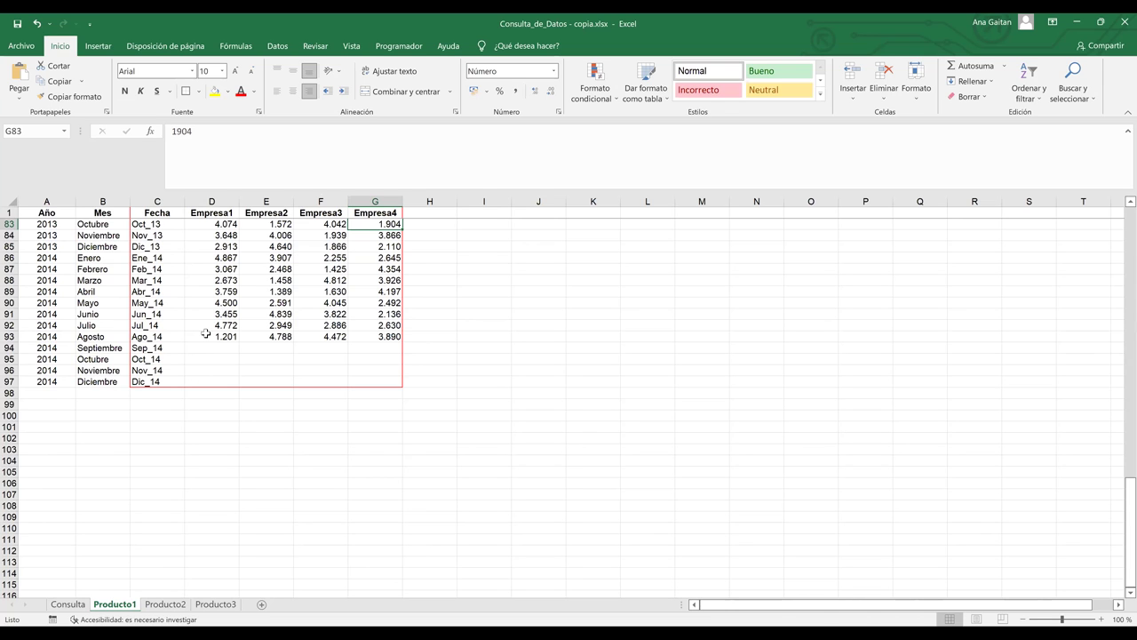
Copy the May to August 2014 values for all four companies from D90:G93 into the September to December rows, D94:G97.
left_click_drag(205, 332, 205, 308)
left_click_drag(356, 309, 372, 305)
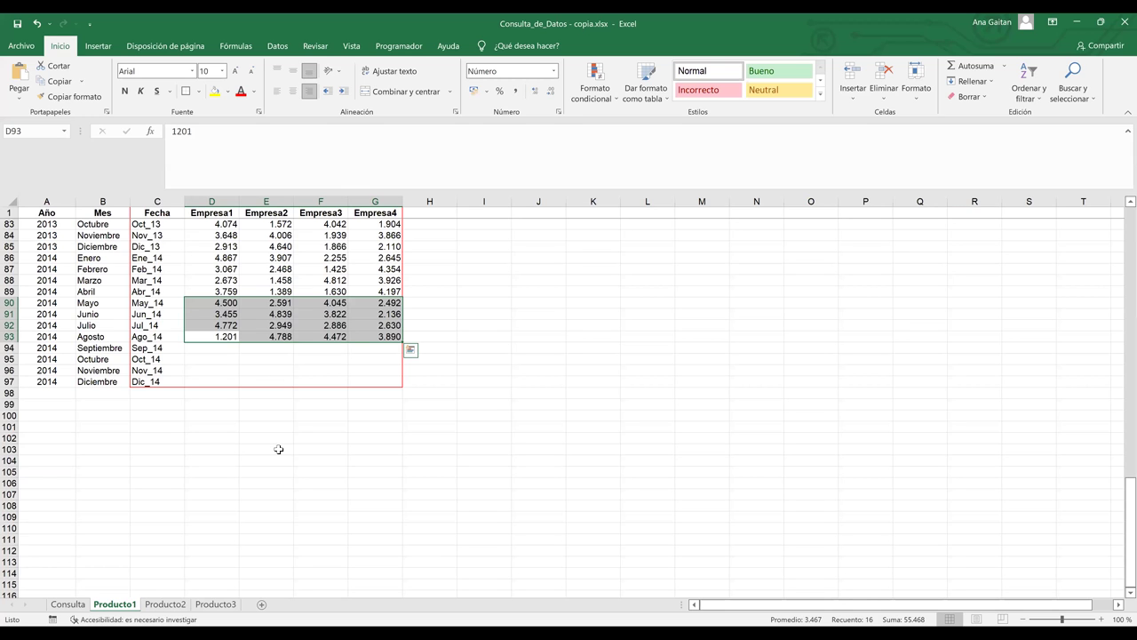
key("Return")
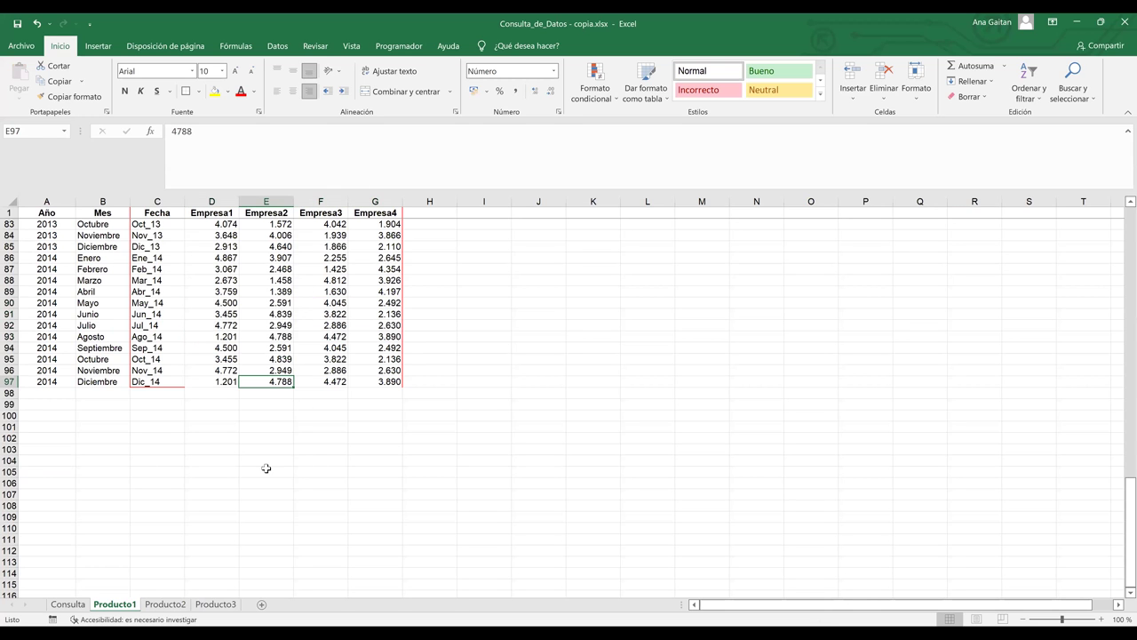
left_click(302, 460)
left_click(394, 426)
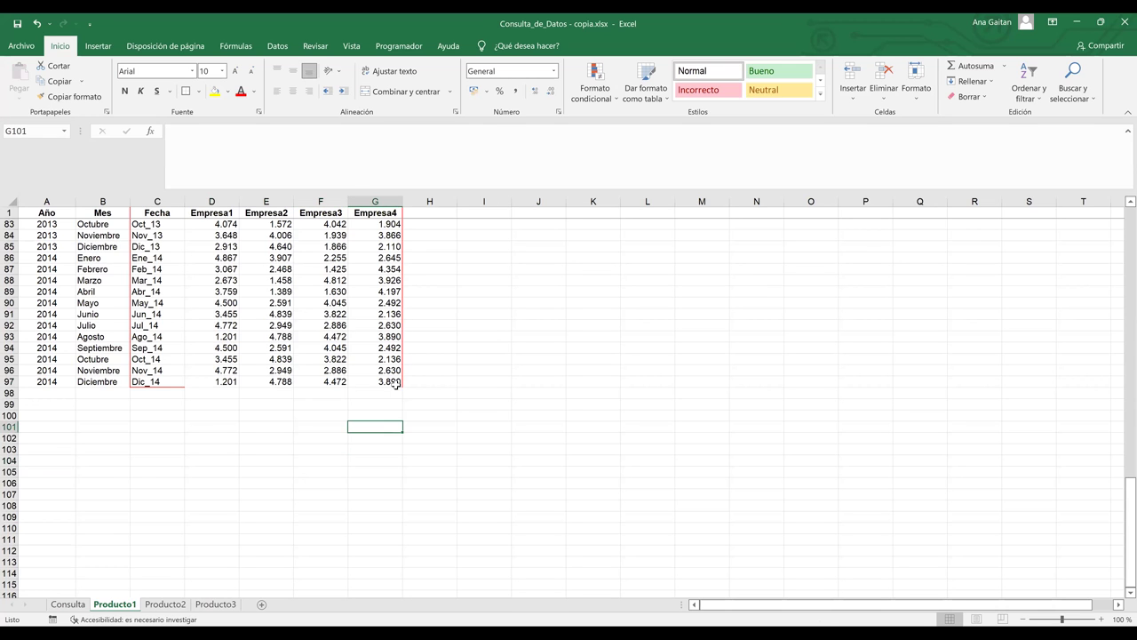
key("ctrl+Up")
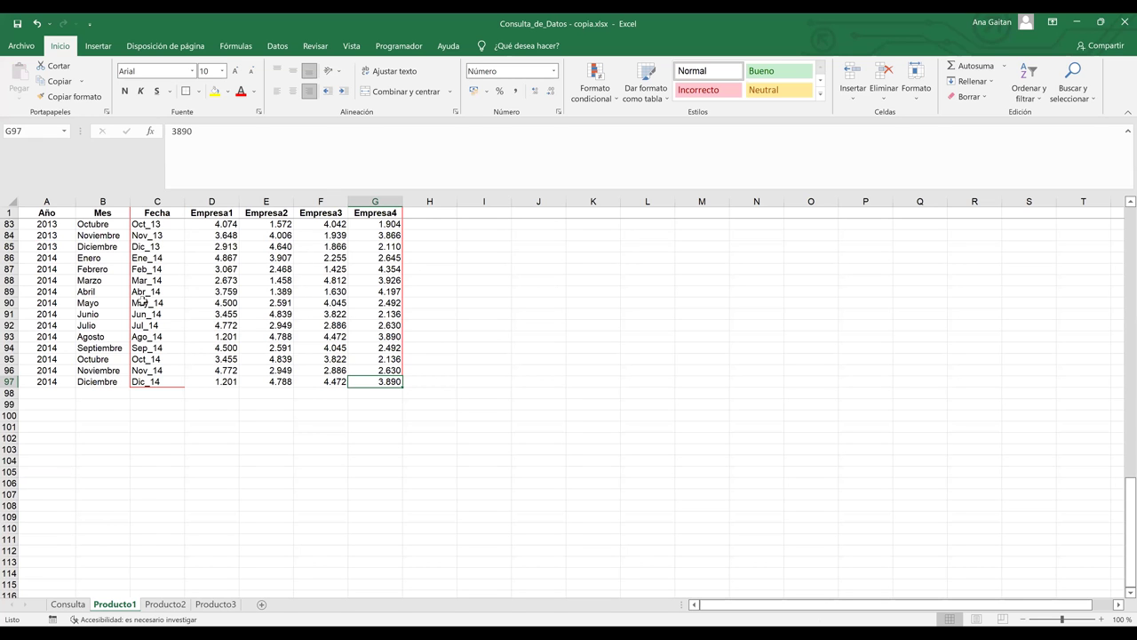
Examine the date formula in C2 of Producto1 and the matching one in B8 of the Consulta sheet.
scroll(141, 475, "up", 20)
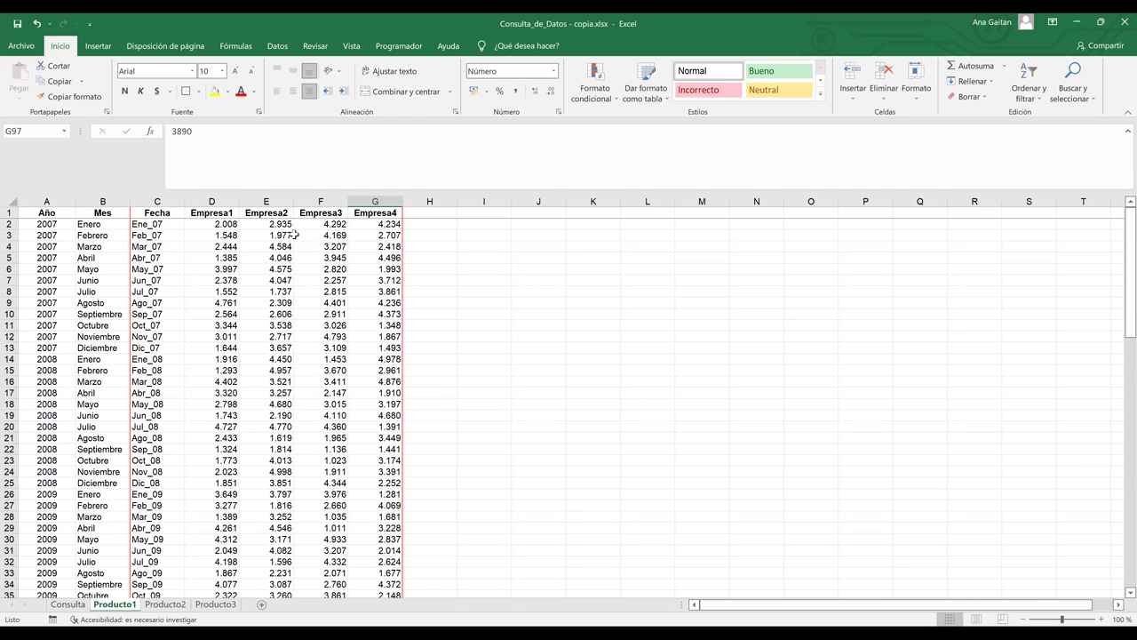
left_click(151, 224)
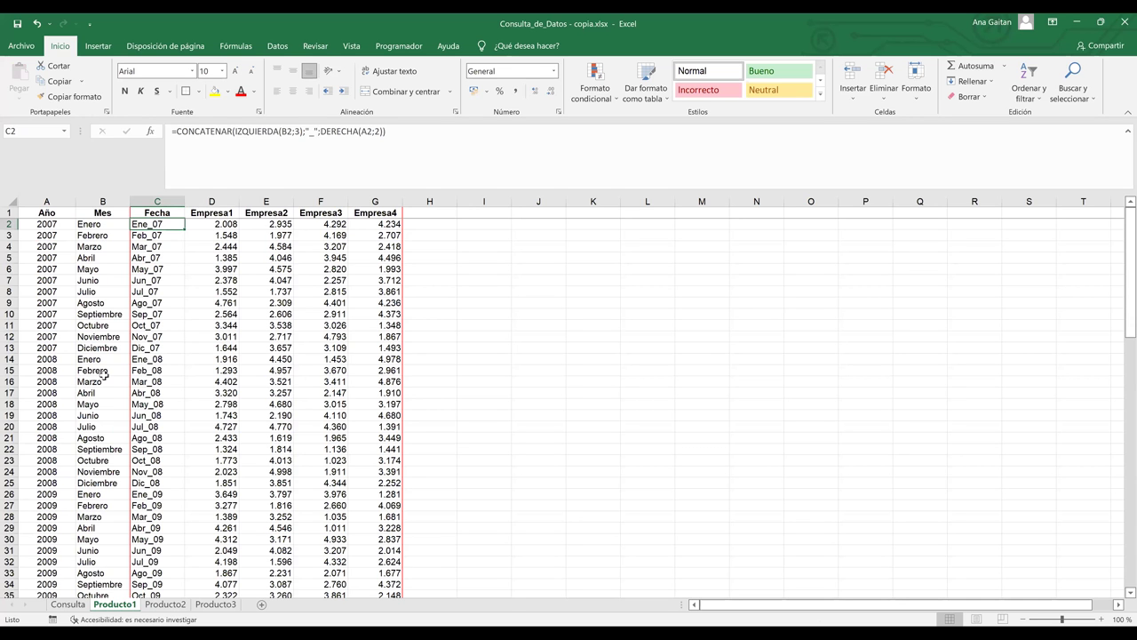
left_click(67, 605)
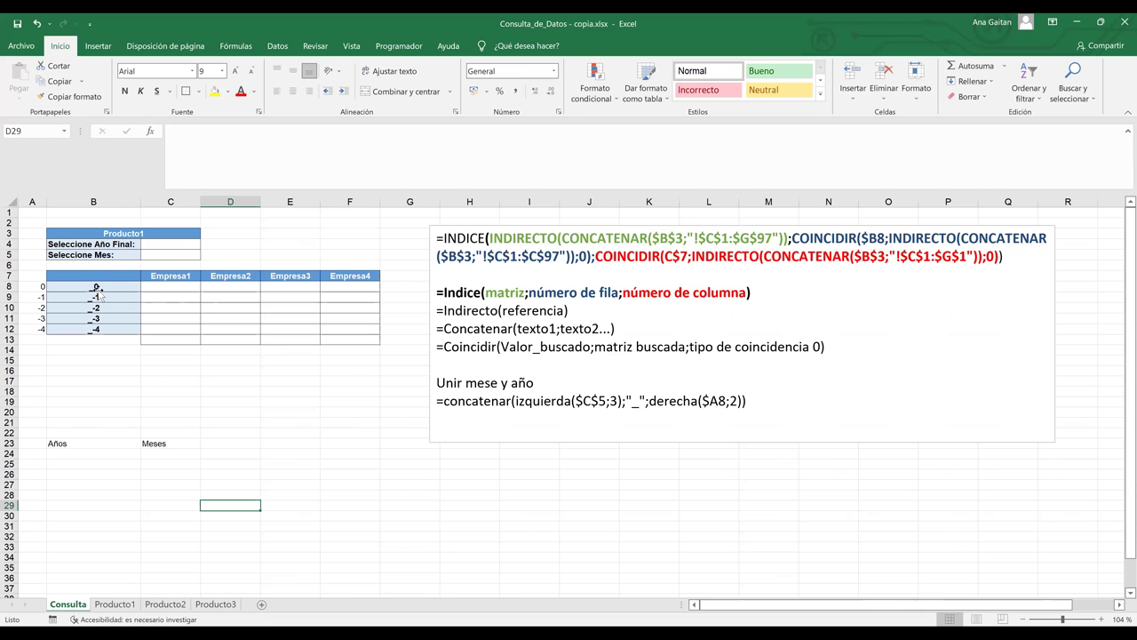
left_click(98, 291)
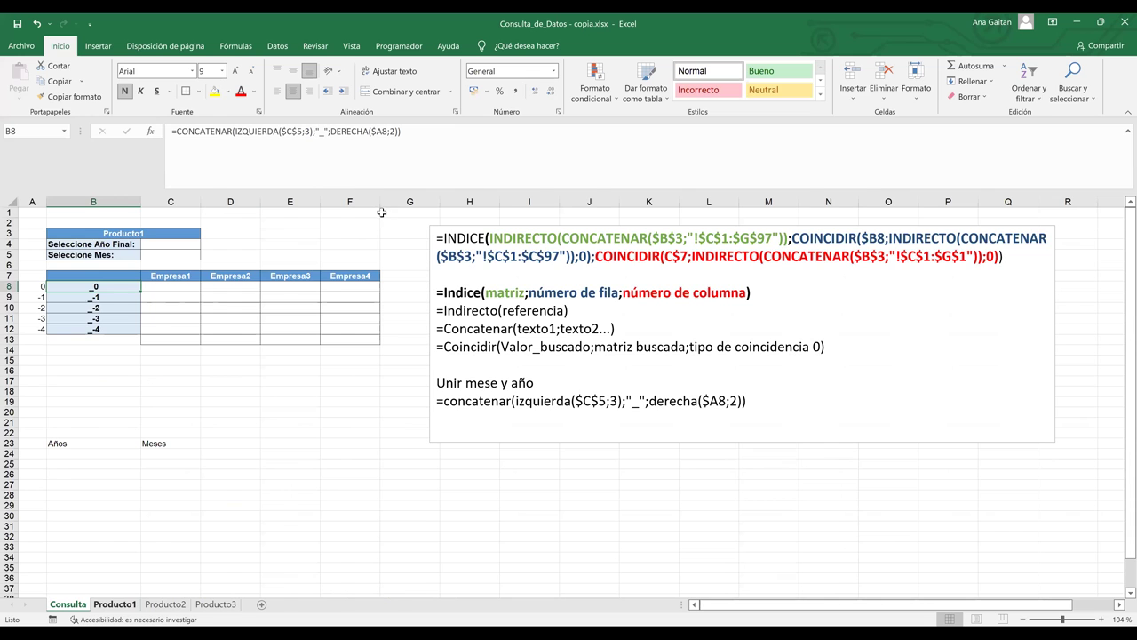
Compare the layout of Producto1, Producto2 and Producto3, checking the Fecha and company columns and the header row.
key("ctrl+Page_Down")
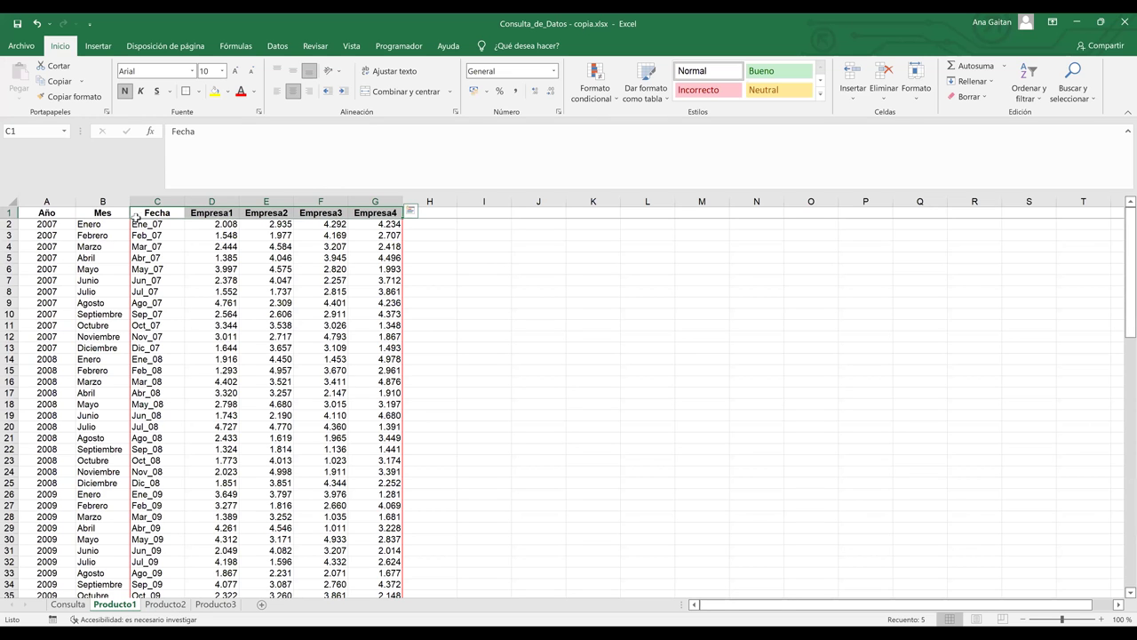
left_click(216, 605)
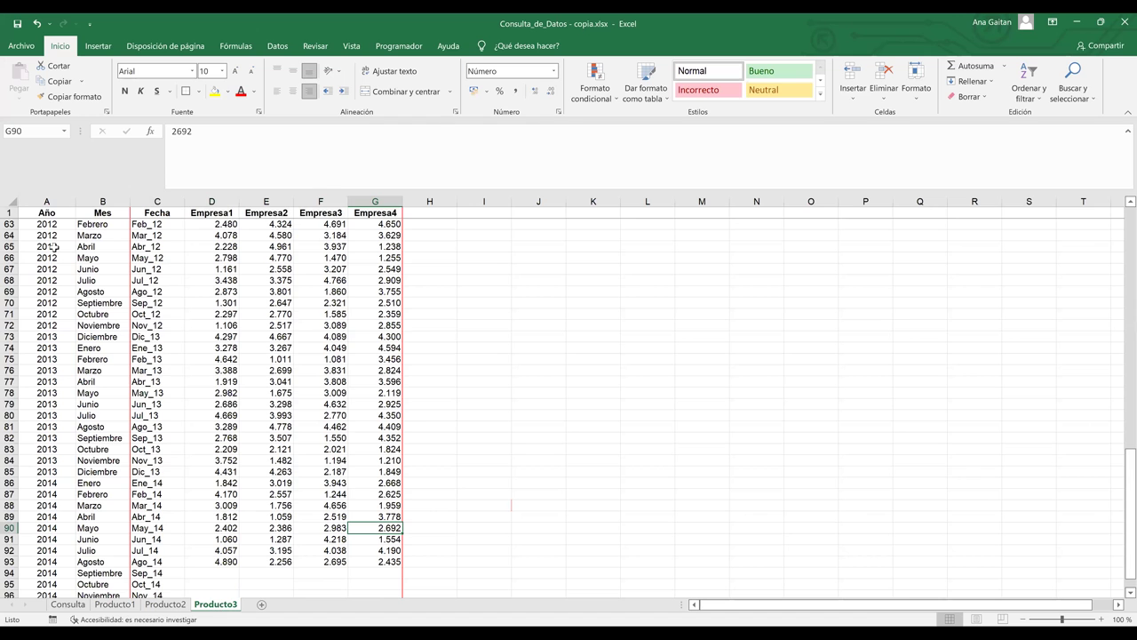
left_click(46, 201)
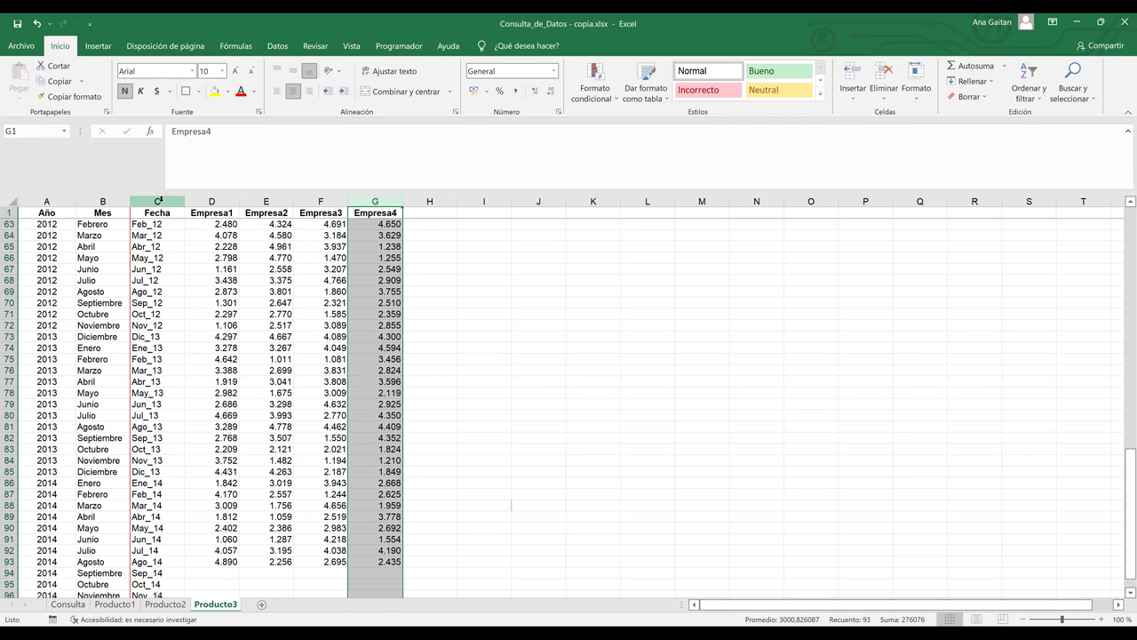
left_click(159, 201)
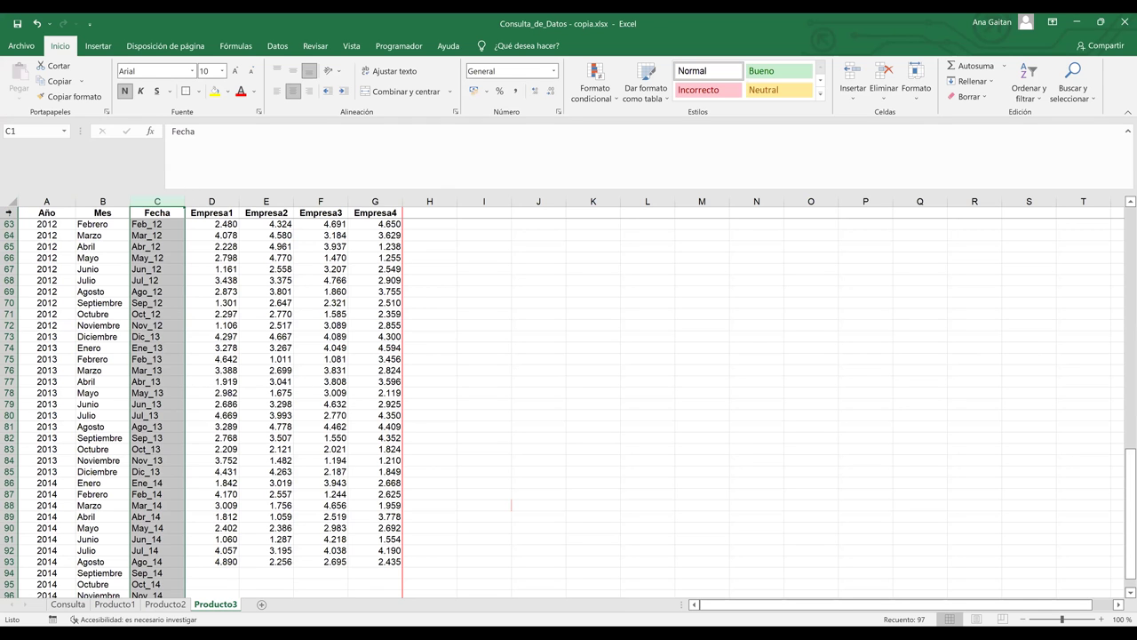
key("ctrl+Page_Up")
key("ctrl+Page_Up")
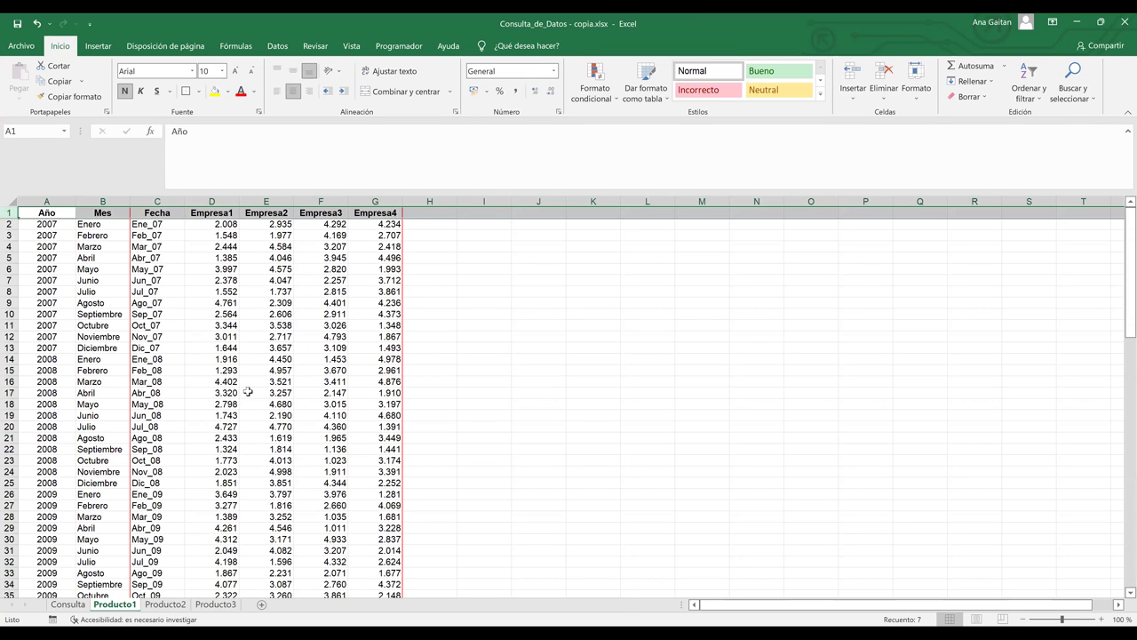
left_click(166, 608)
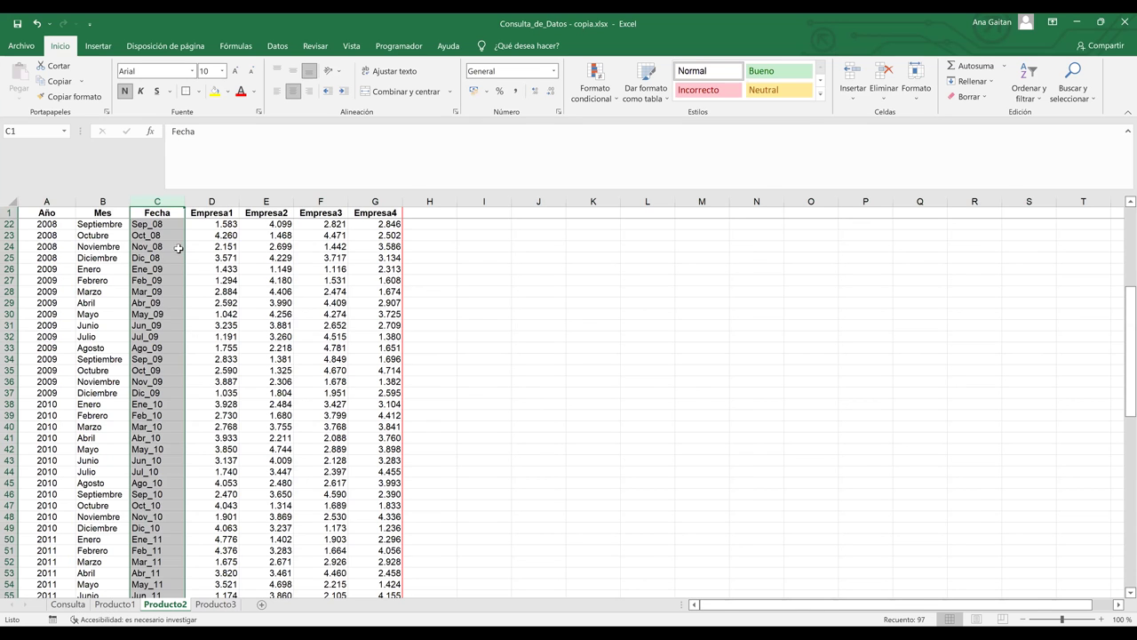
key("ctrl+Page_Up")
key("ctrl+Page_Up")
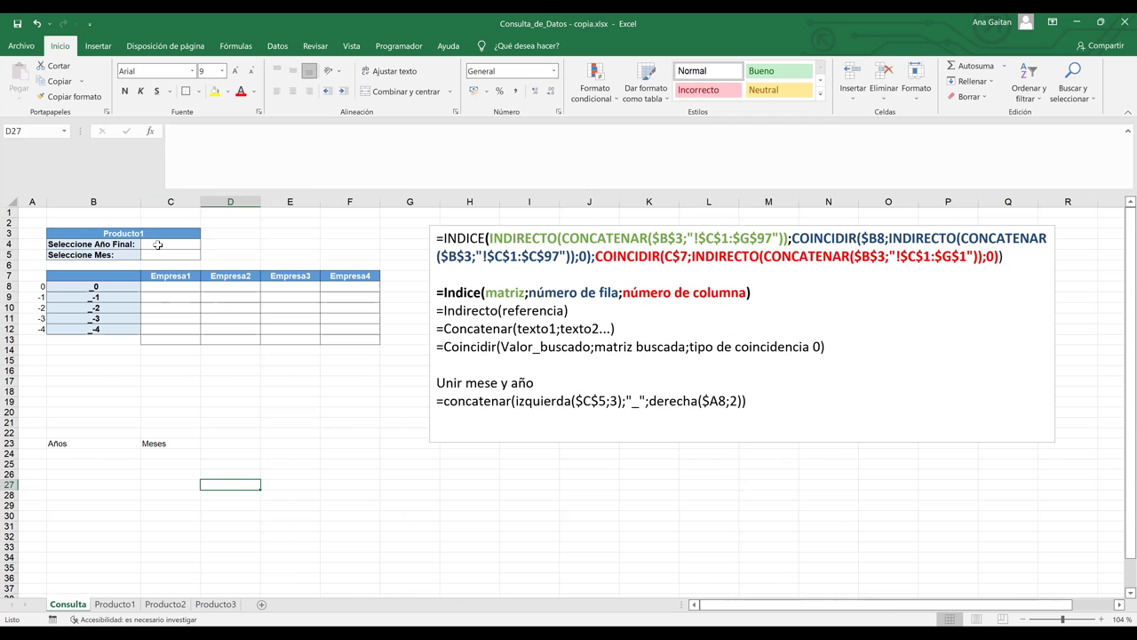
Review the year and month input cells C4 and C5, the Producto1 data and the empty Años list on Consulta.
left_click(157, 244)
left_click(157, 256)
left_click(125, 609)
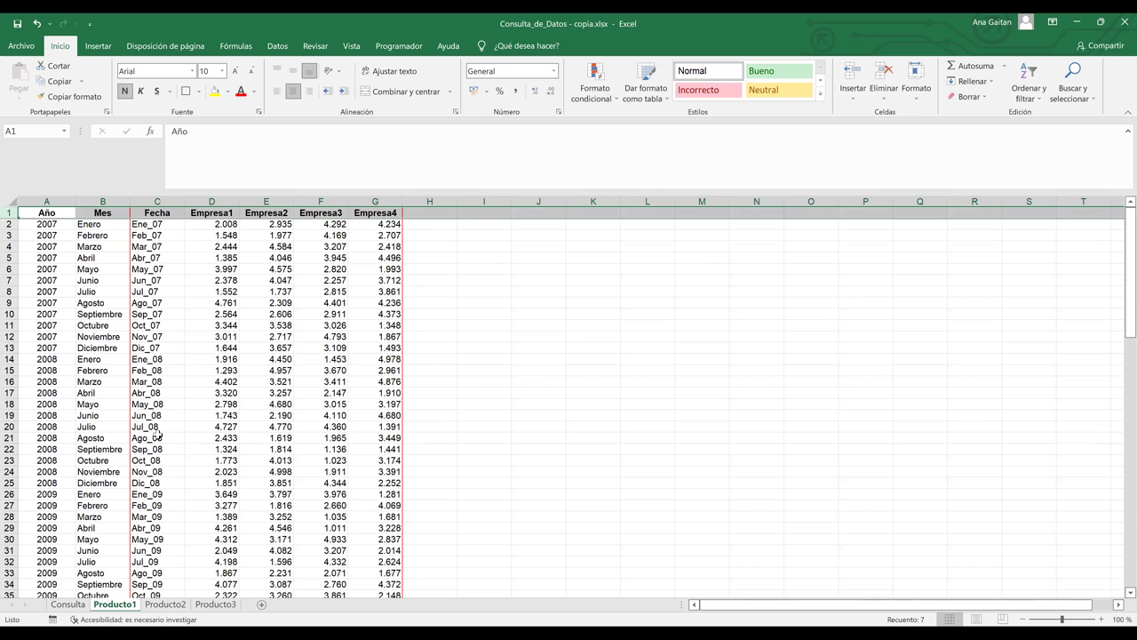
key("ctrl+Page_Up")
left_click(70, 455)
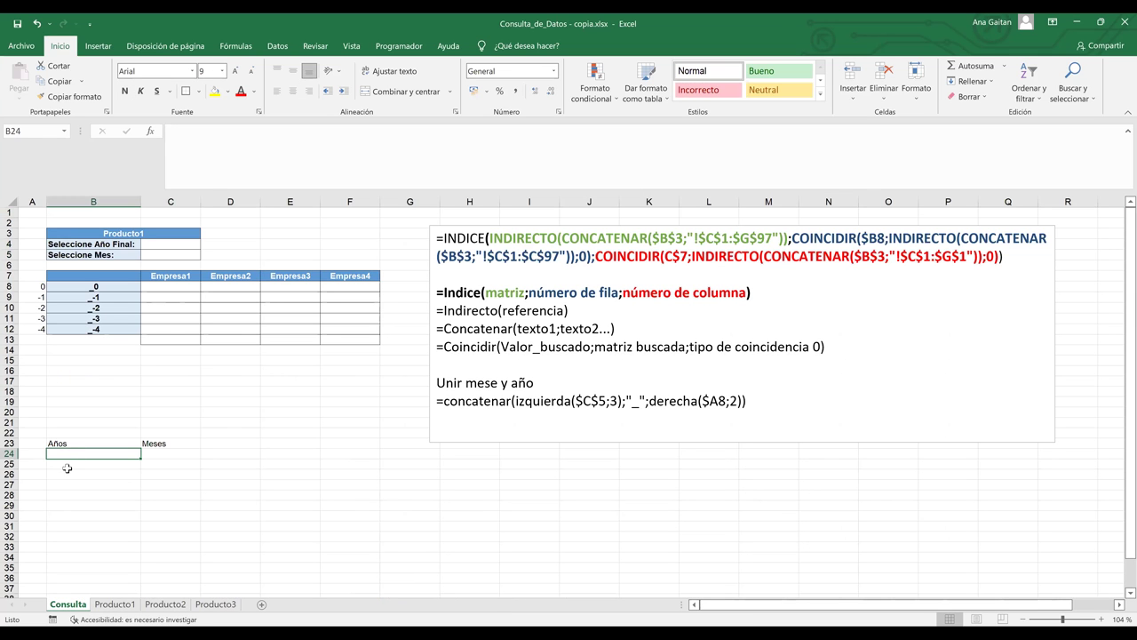
Insert a new blank worksheet after Consulta and return to the Consulta sheet.
left_click(390, 548)
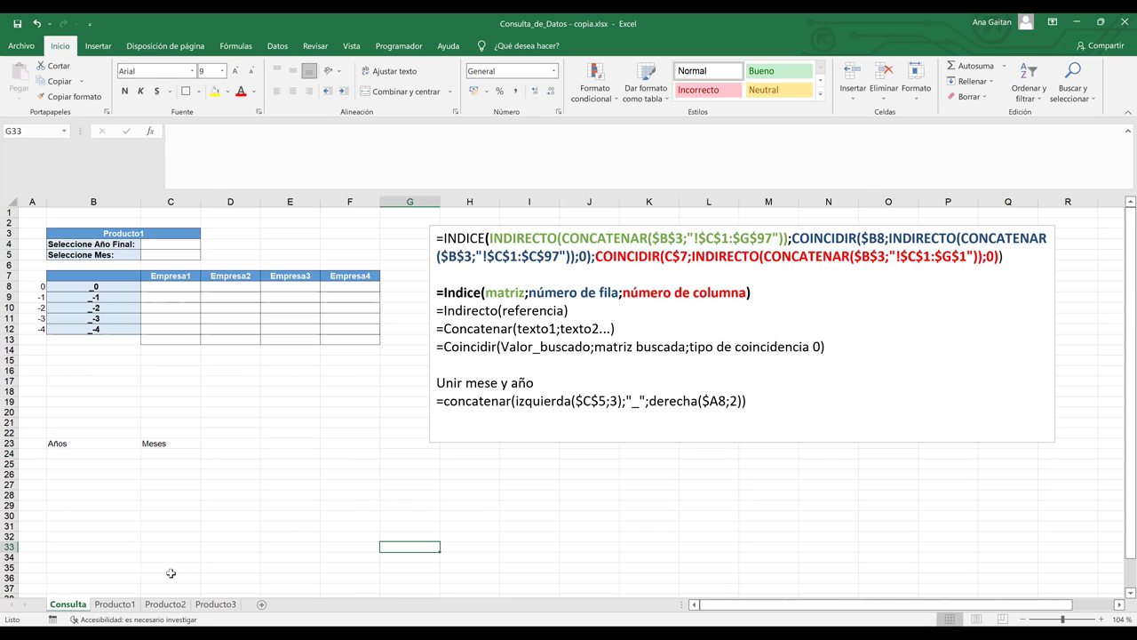
left_click(261, 605)
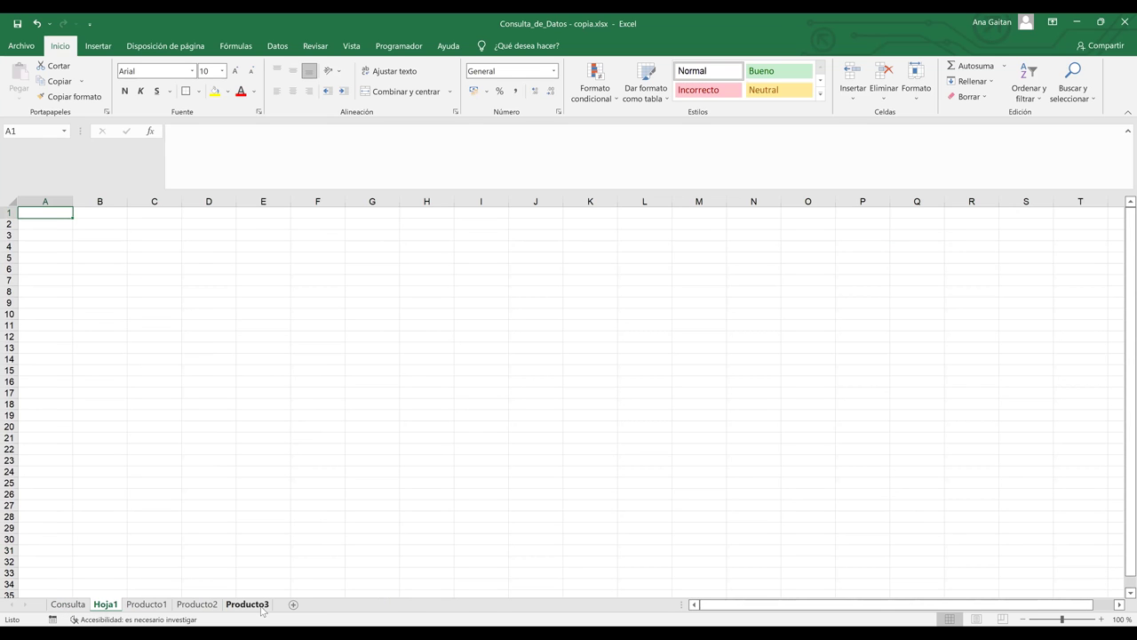
left_click(68, 604)
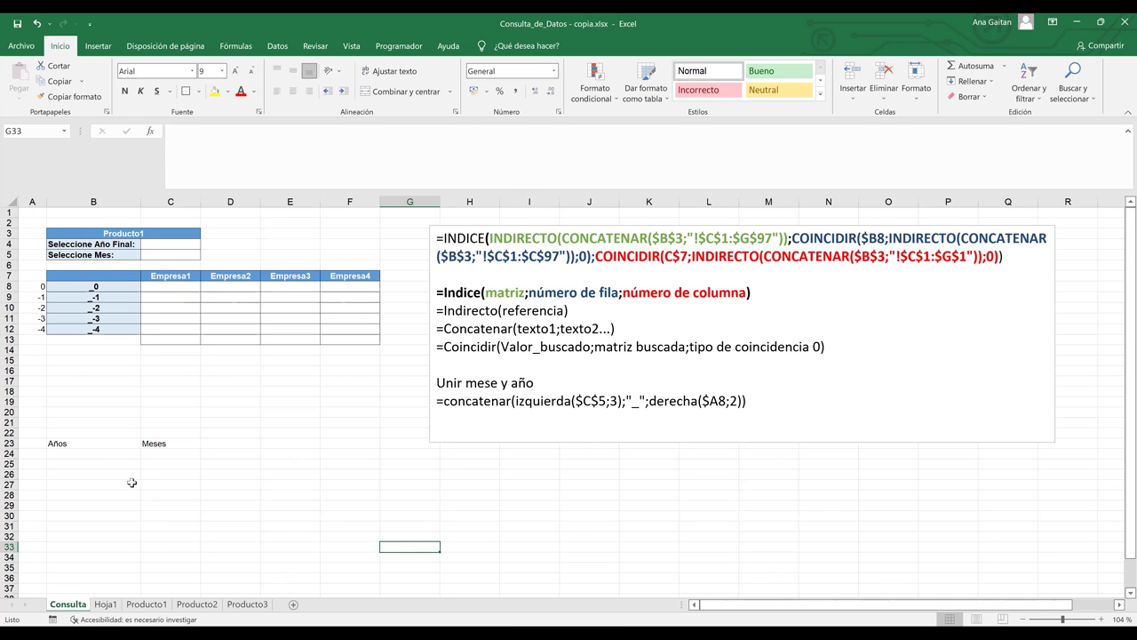
Enter 2007 and 2008 under Años in B24:B25 and fill the year series down to 2014 in B31.
left_click(87, 455)
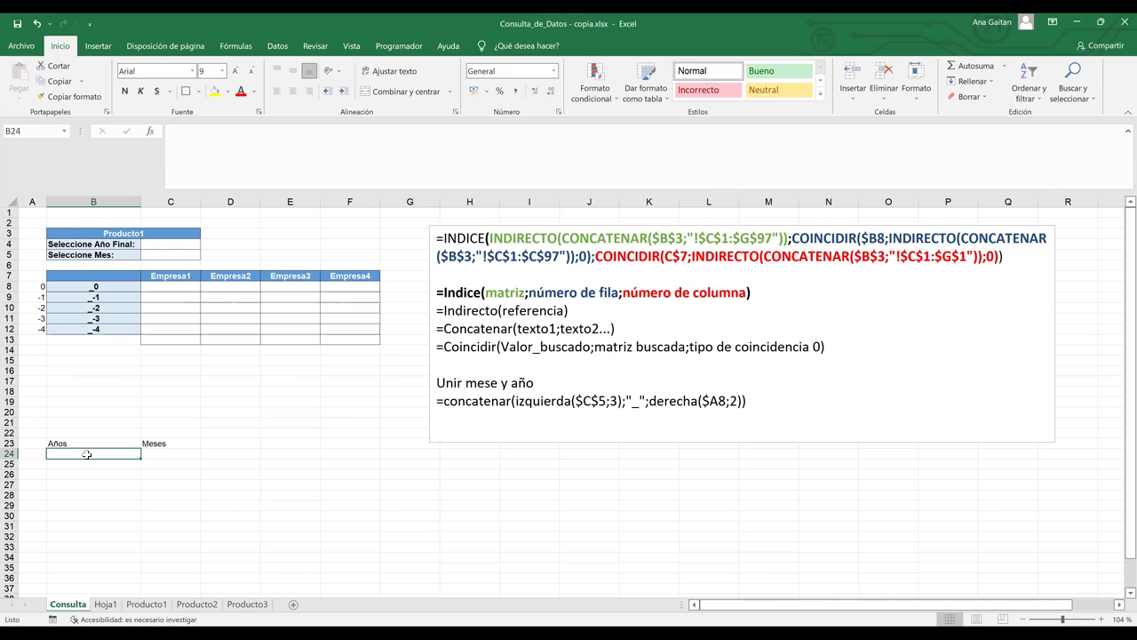
type("20")
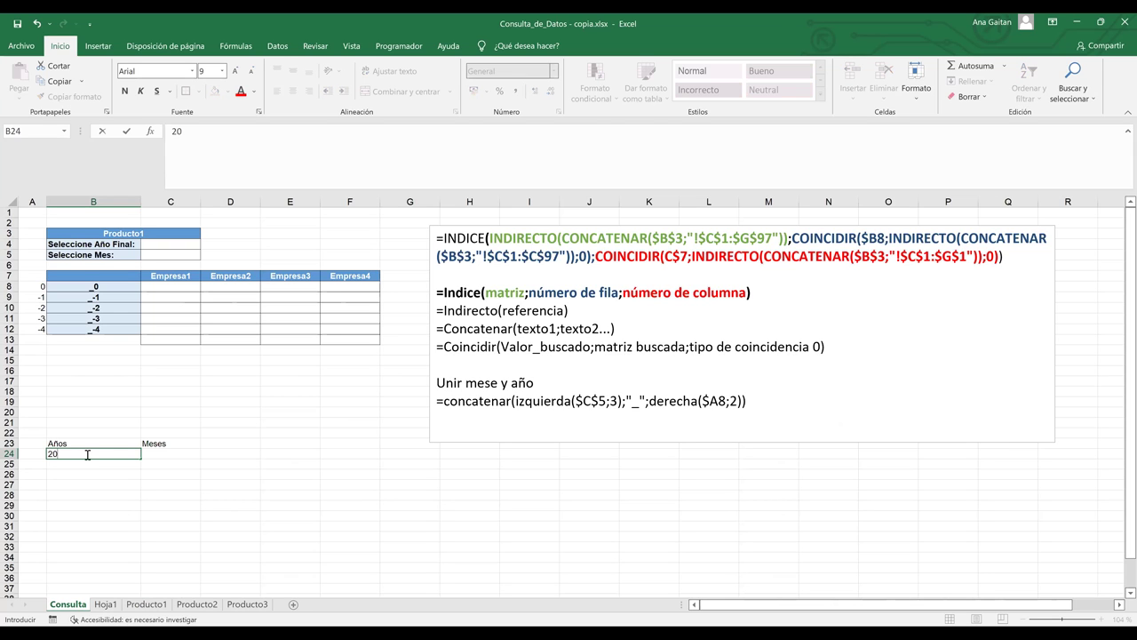
type("07")
key("Return")
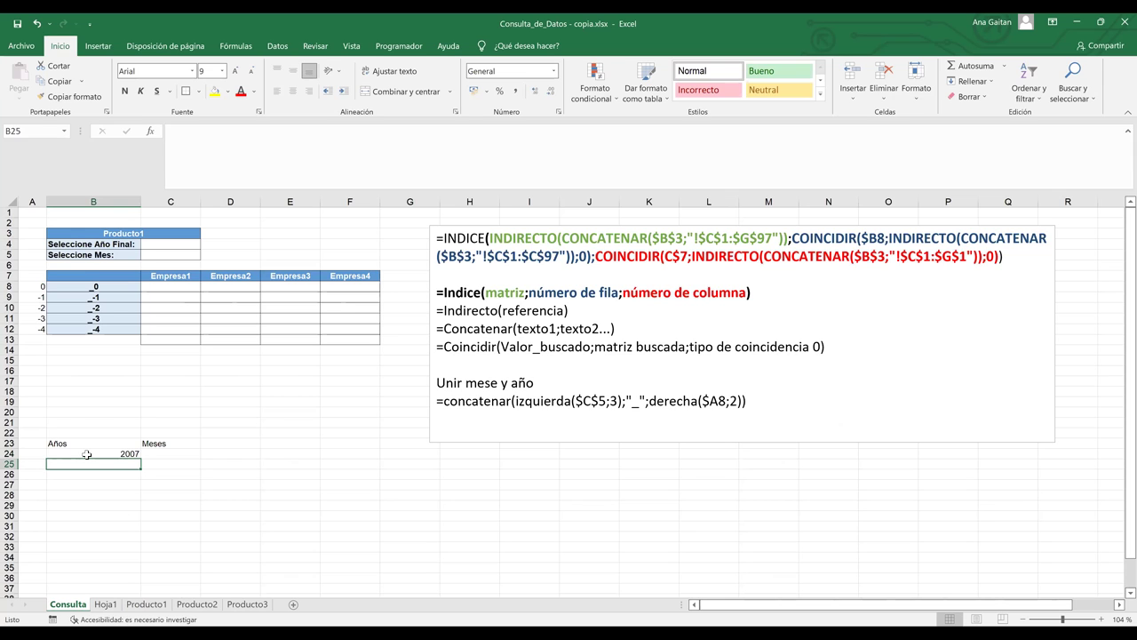
type("20")
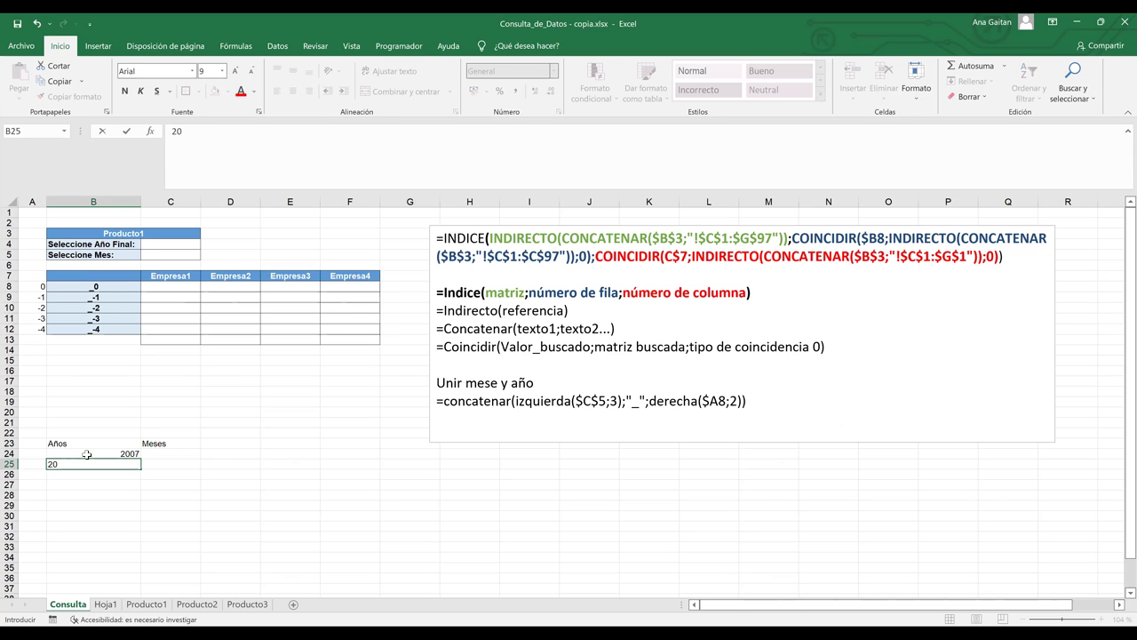
type("08")
left_click_drag(87, 454, 135, 535)
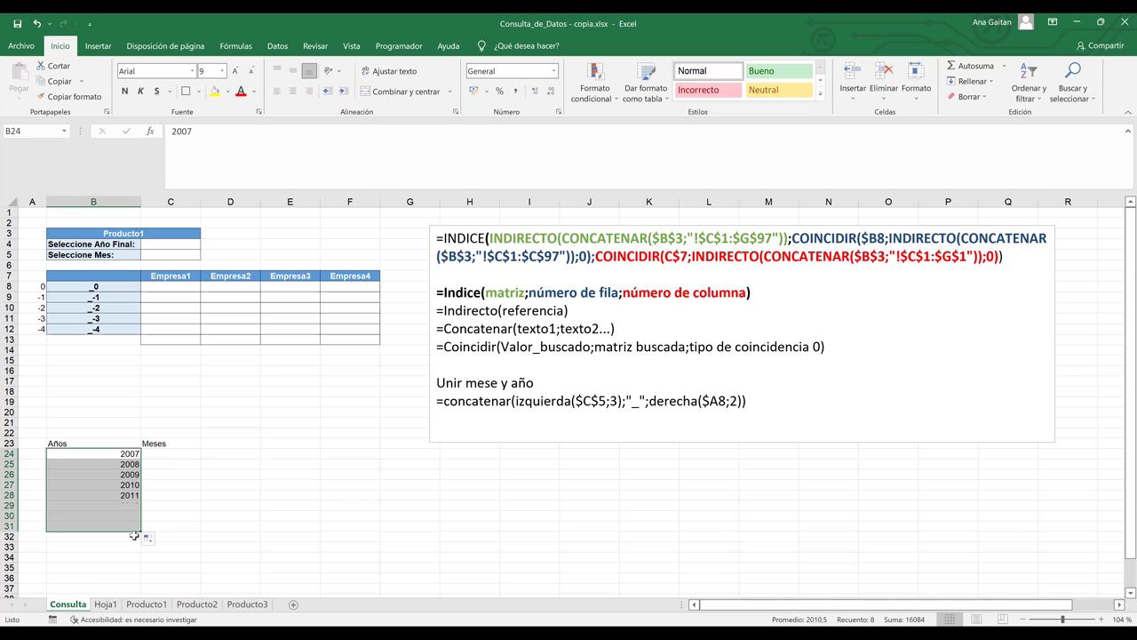
Enter Enero under Meses in C24 and fill the month series down to Diciembre in C35.
left_click(156, 457)
type("en")
key("BackSpace")
key("BackSpace")
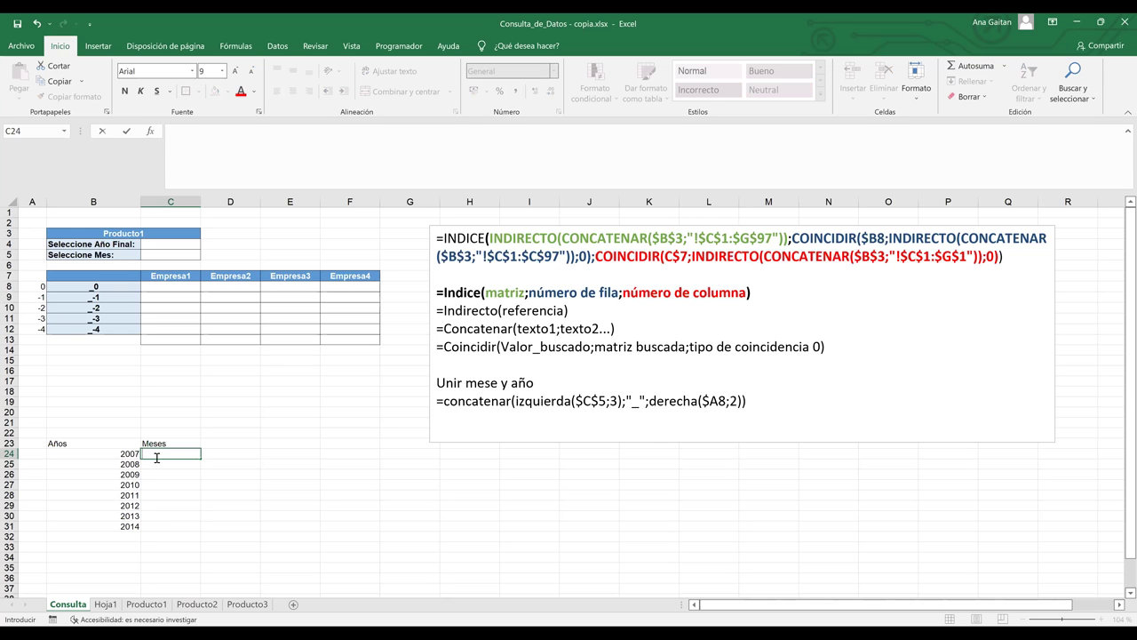
type("Enero")
key("Return")
left_click(190, 454)
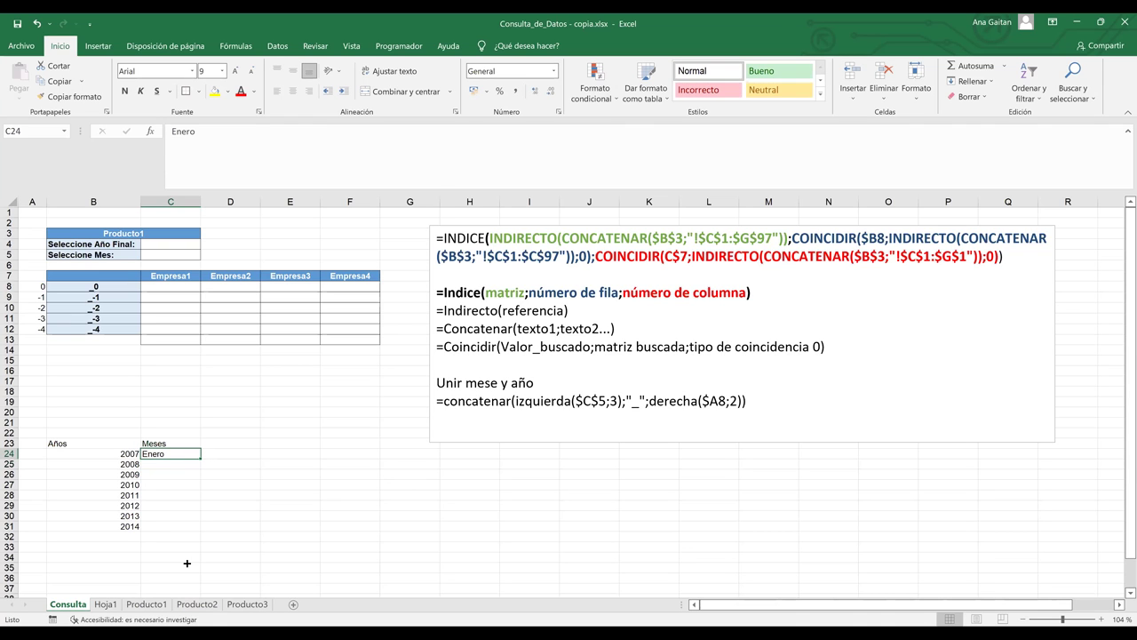
left_click_drag(201, 459, 187, 573)
left_click(230, 515)
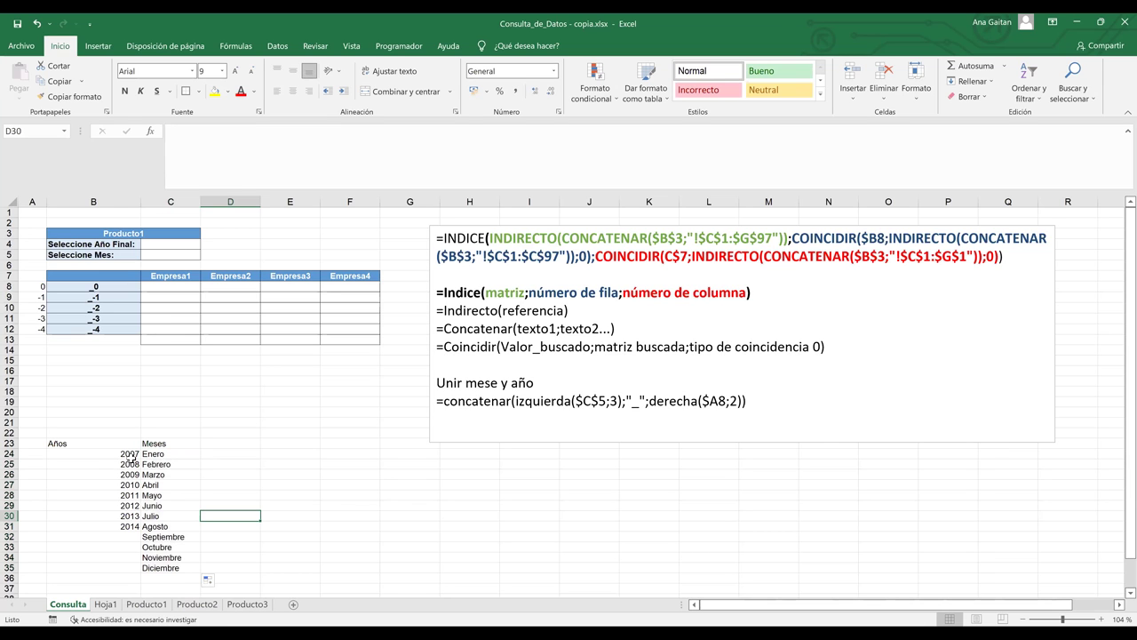
Add a Lista data validation to the final-year cell C4 using the years in B24:B31 as its source.
left_click_drag(154, 462, 62, 613)
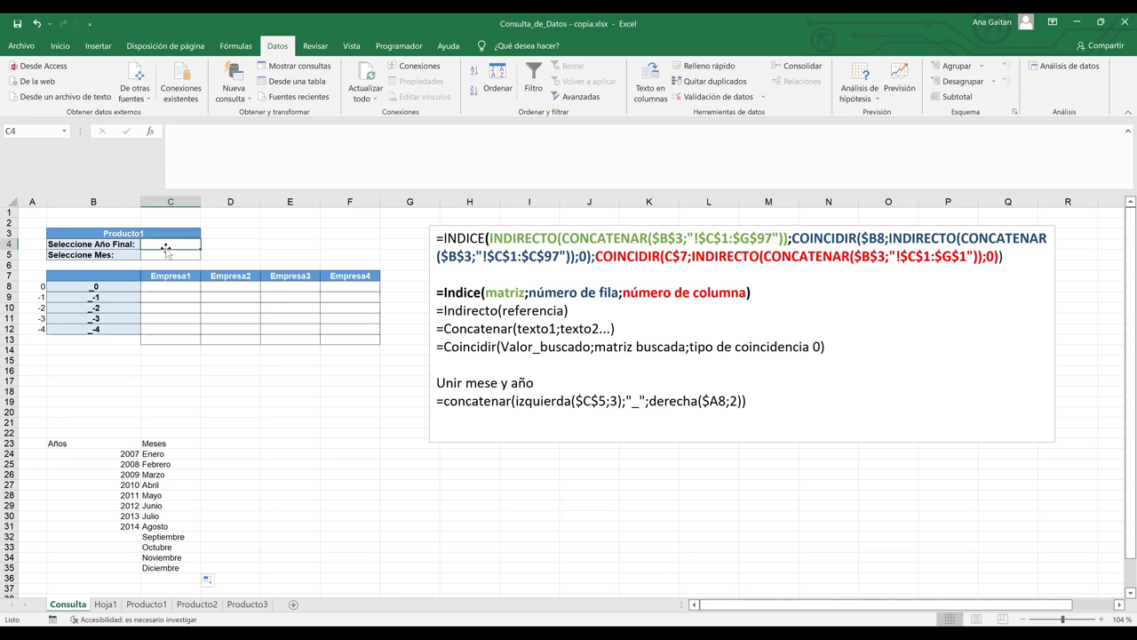
left_click(739, 100)
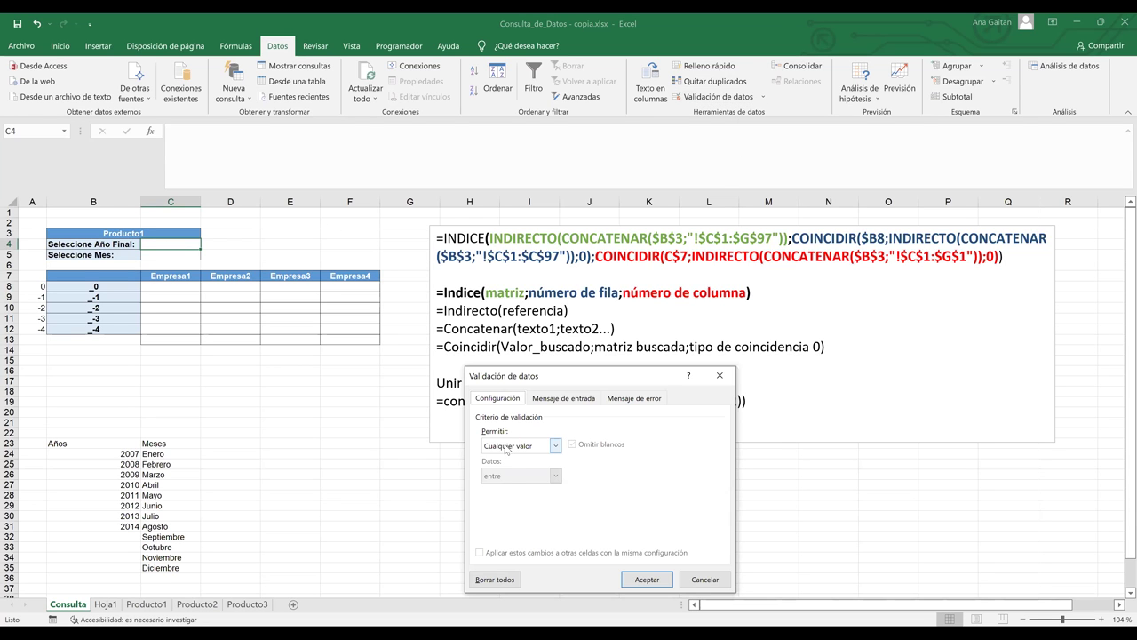
left_click(503, 446)
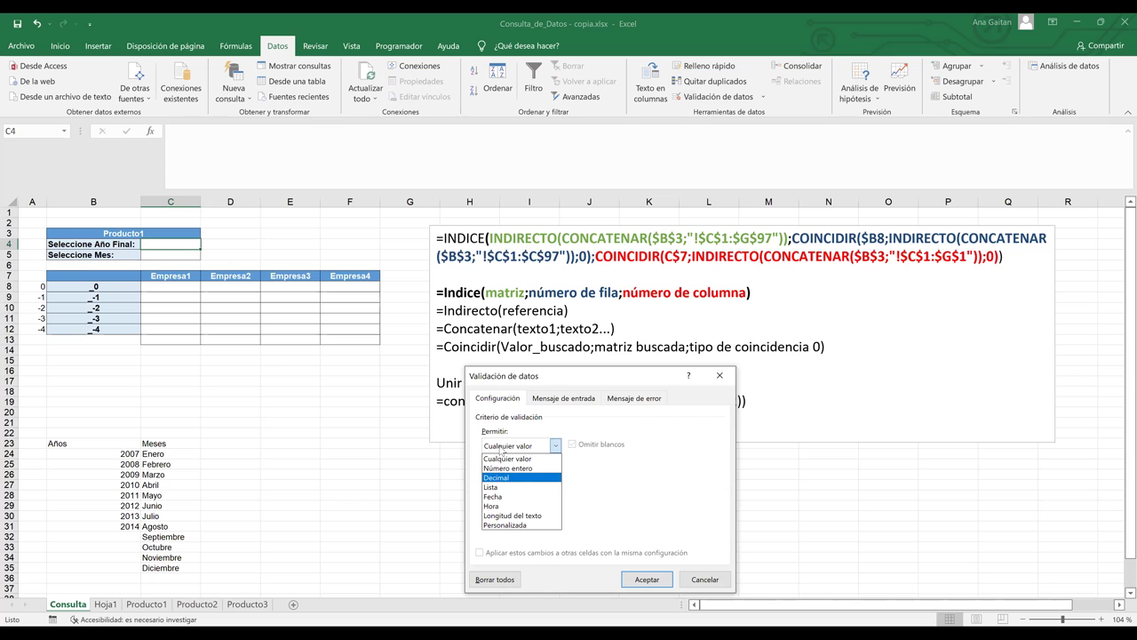
left_click(502, 446)
left_click(502, 446)
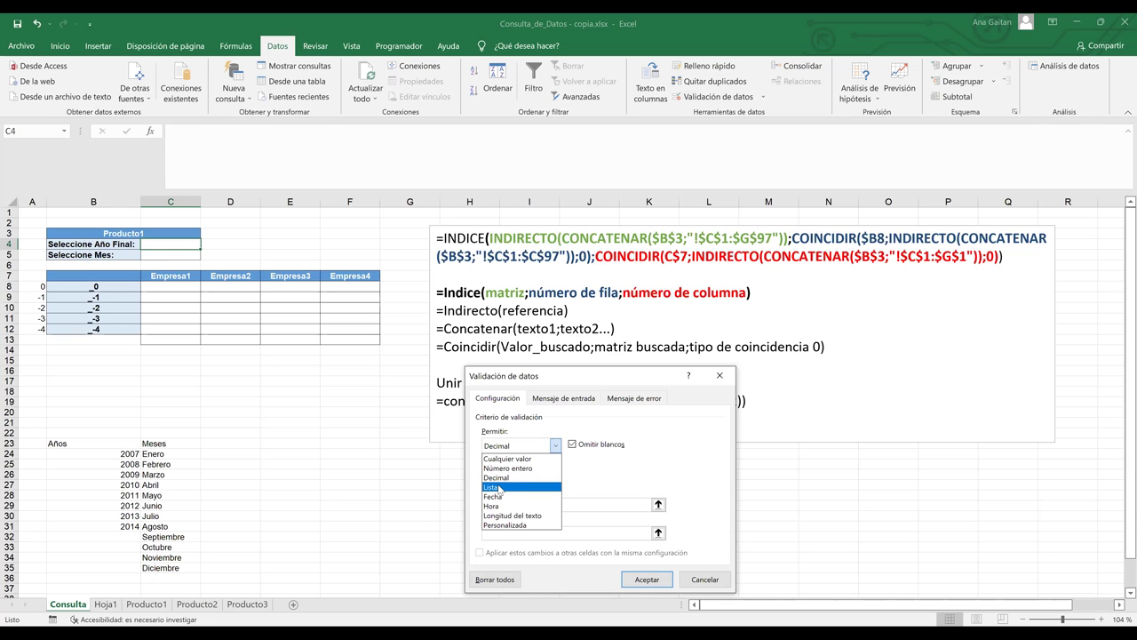
left_click(499, 488)
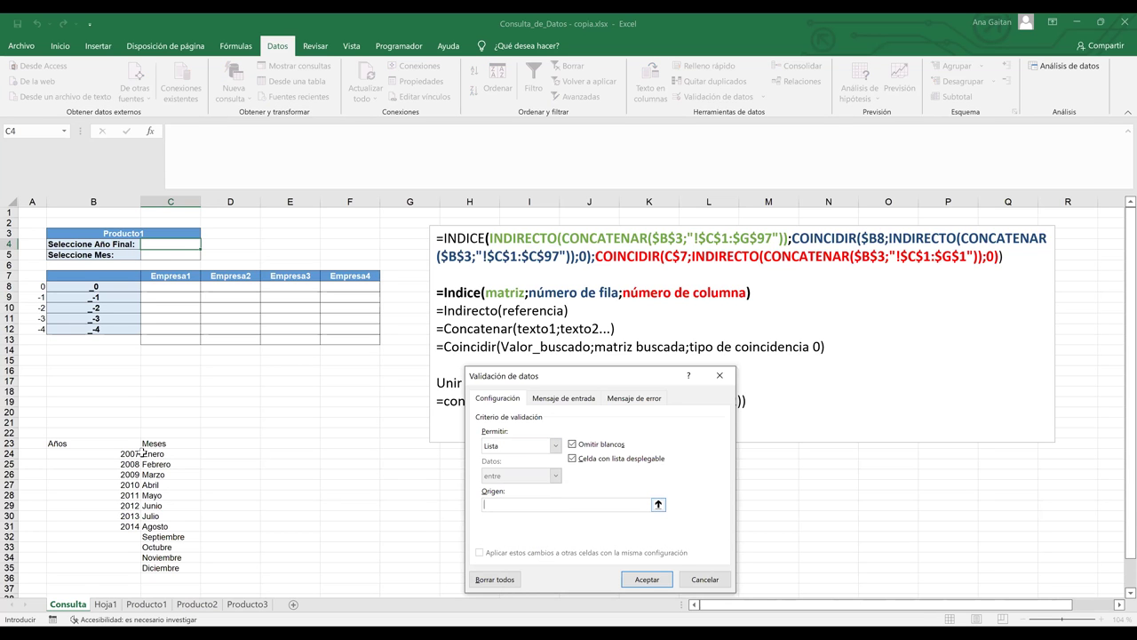
left_click_drag(124, 454, 129, 527)
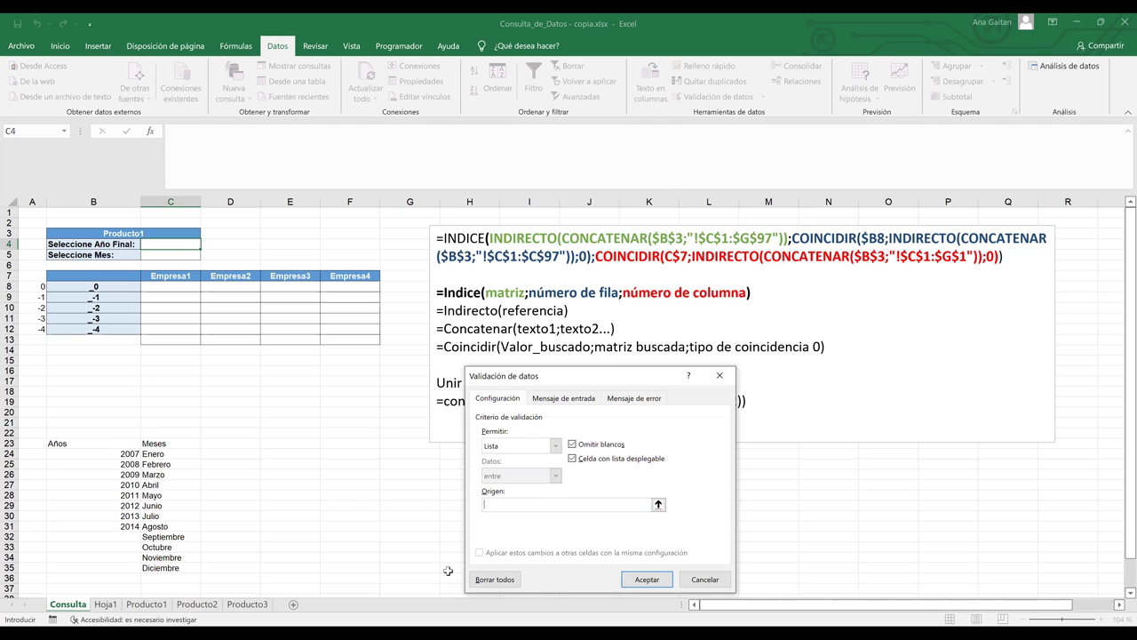
left_click(647, 580)
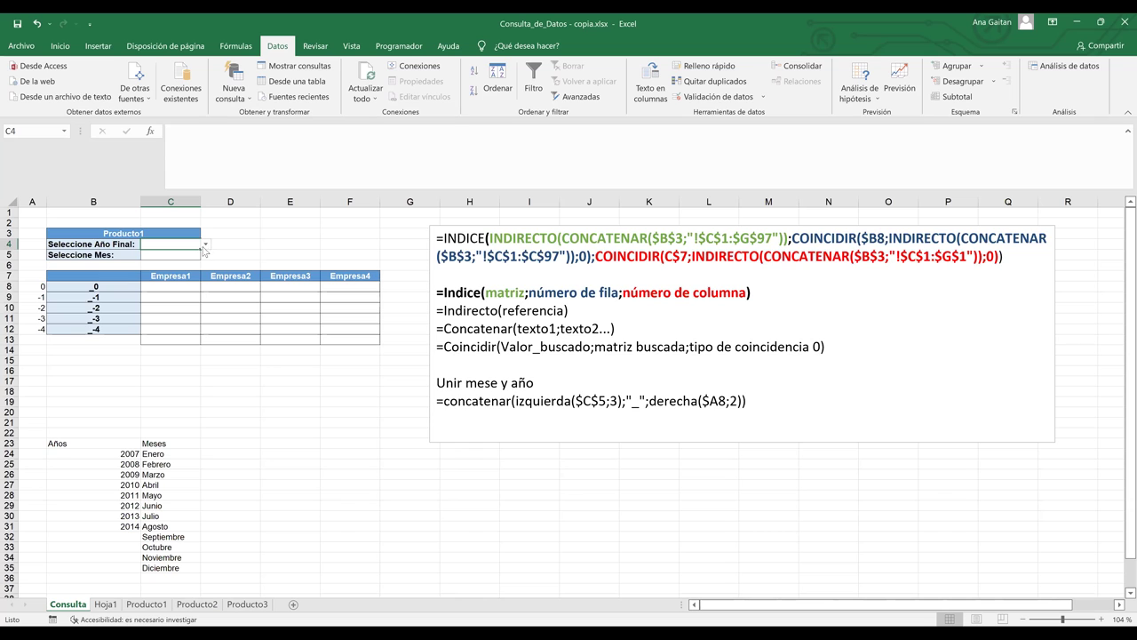
Choose 2014 as the final year in the C4 dropdown list.
left_click(206, 245)
left_click(168, 323)
left_click(229, 246)
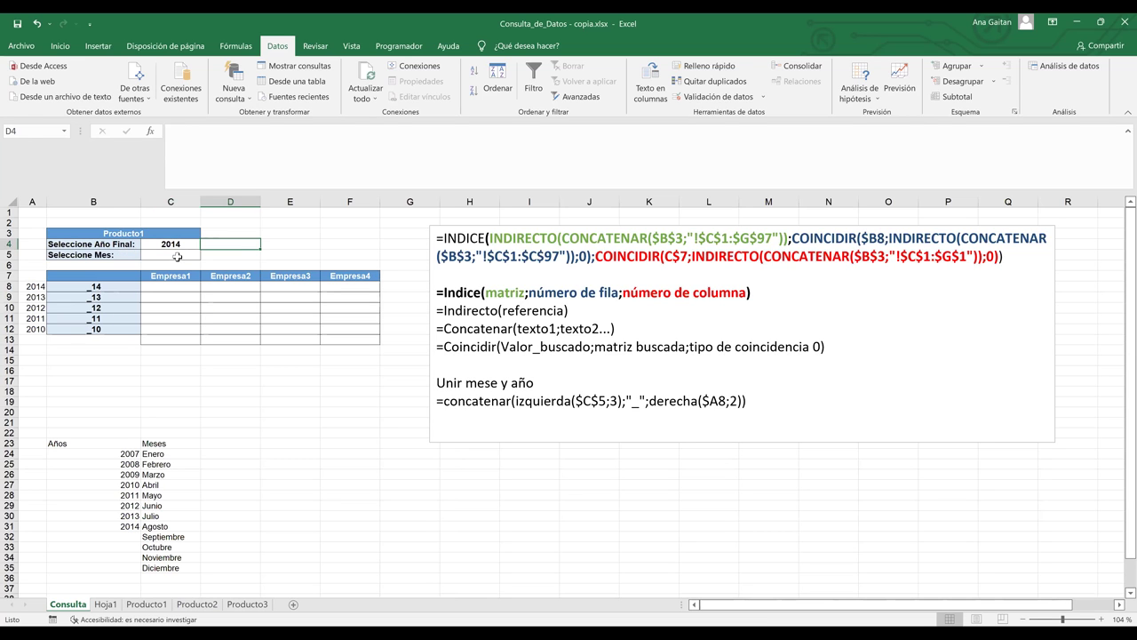
Add a Lista data validation to the month cell C5 using the months in C24:C35 as its source.
left_click(177, 257)
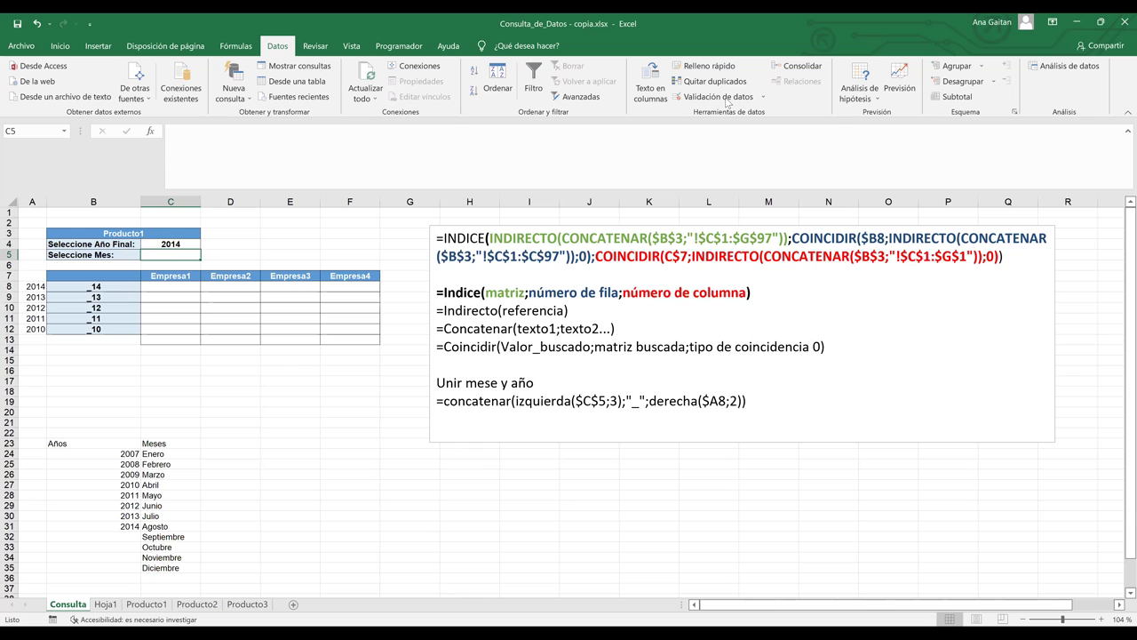
left_click(690, 126)
left_click(533, 448)
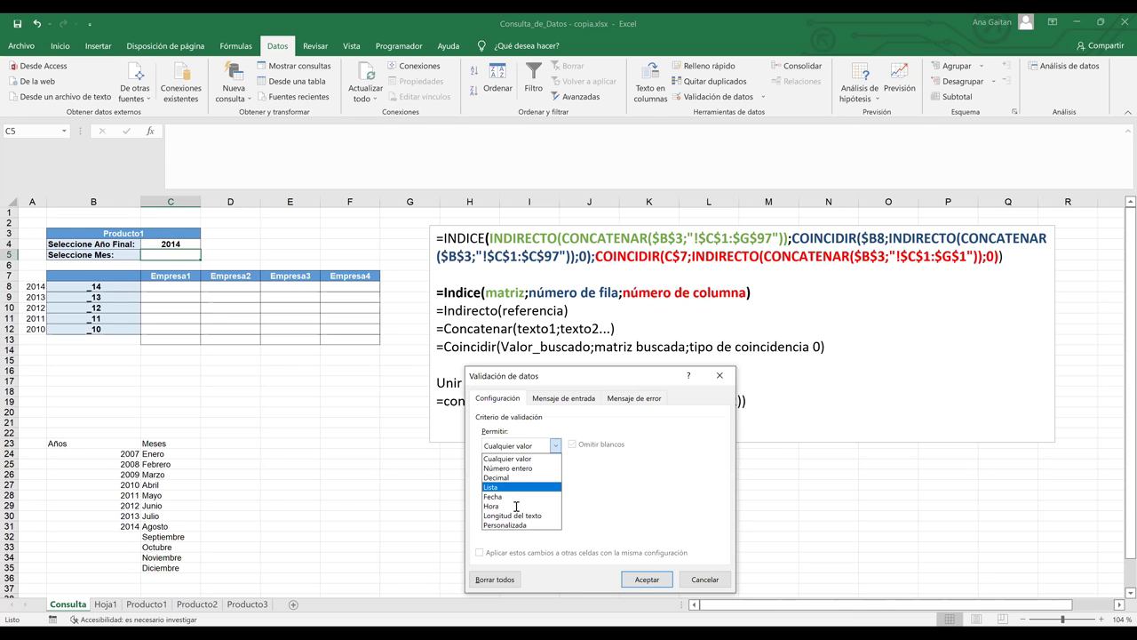
key("Return")
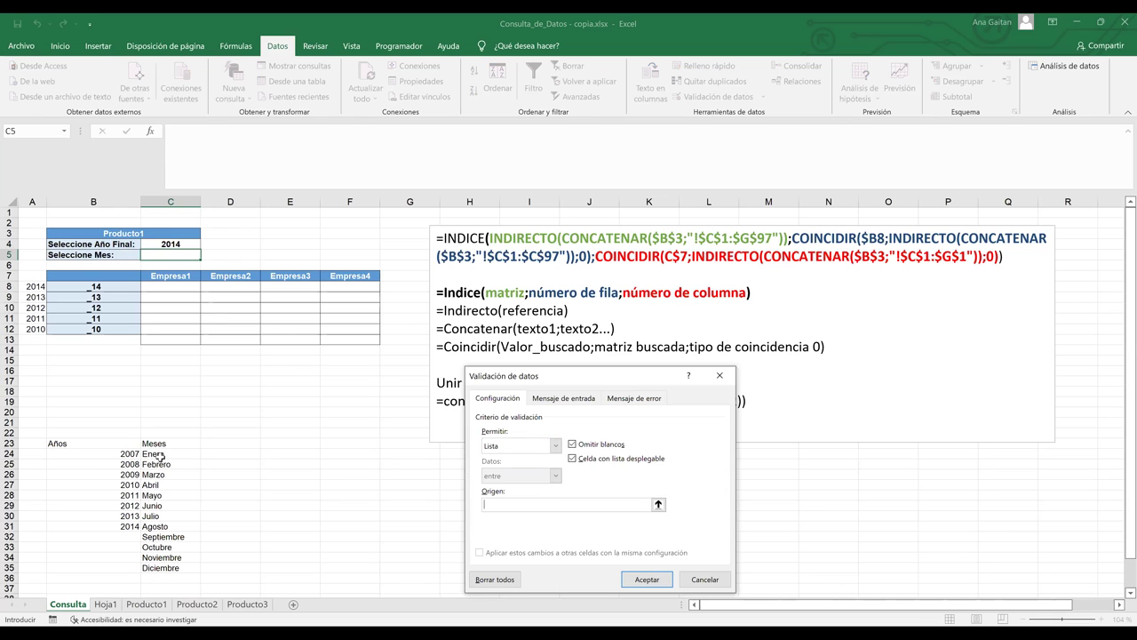
left_click(160, 455)
key("ctrl+shift+Down")
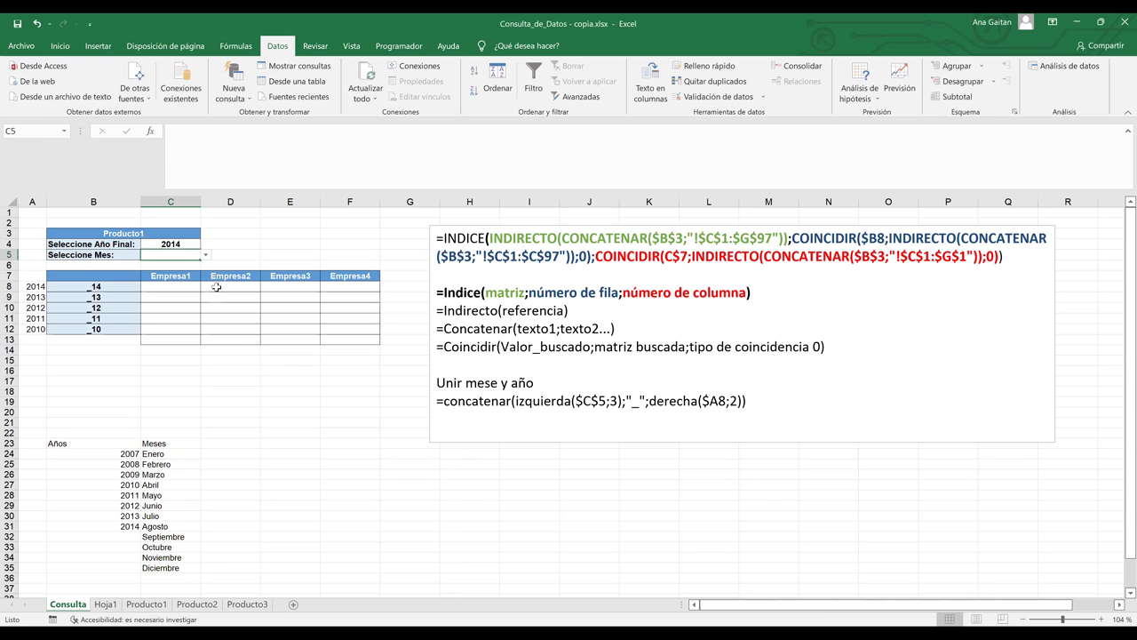
Test the C5 month dropdown with Marzo and leave it set to Julio.
key("alt+Down")
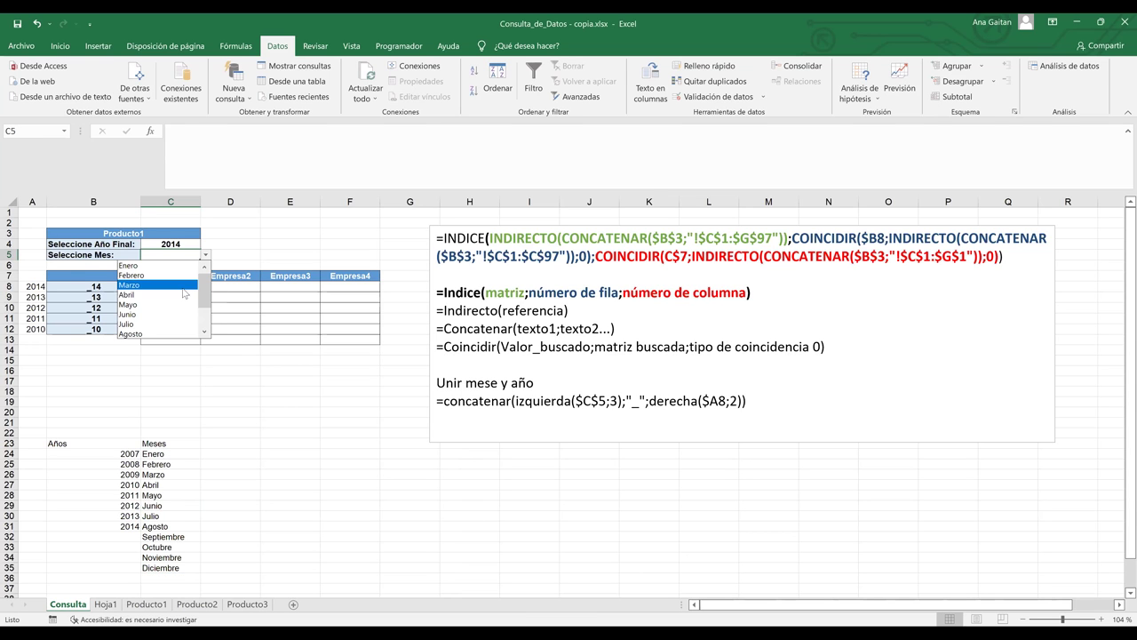
left_click(189, 282)
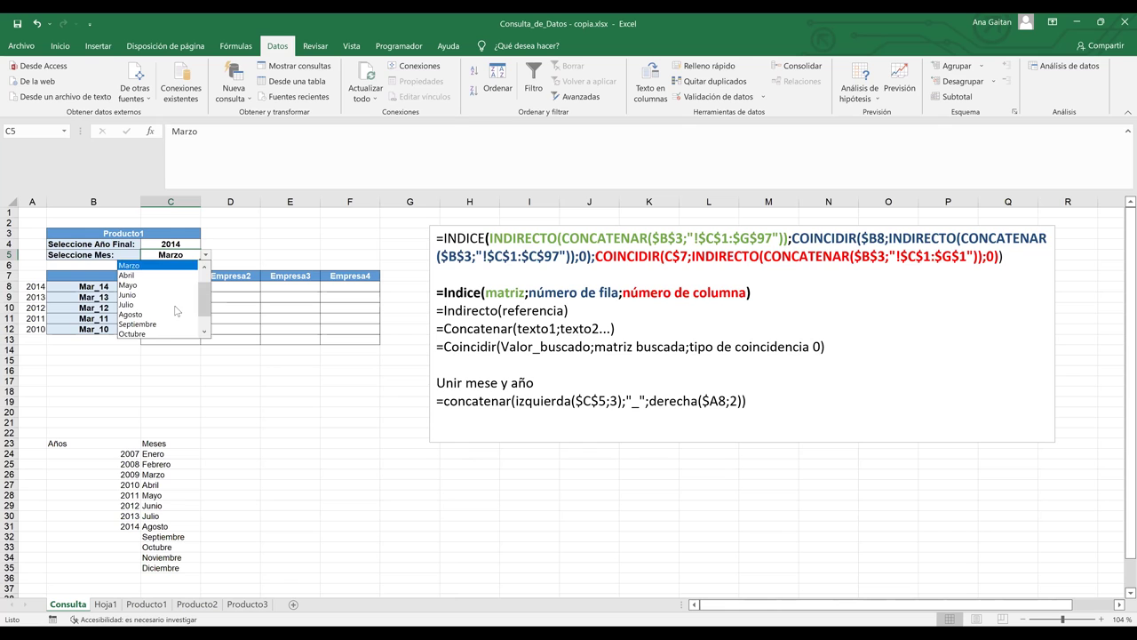
left_click(174, 324)
Clear the month-year label formulas in B8:B12 of the query table.
left_click(118, 291)
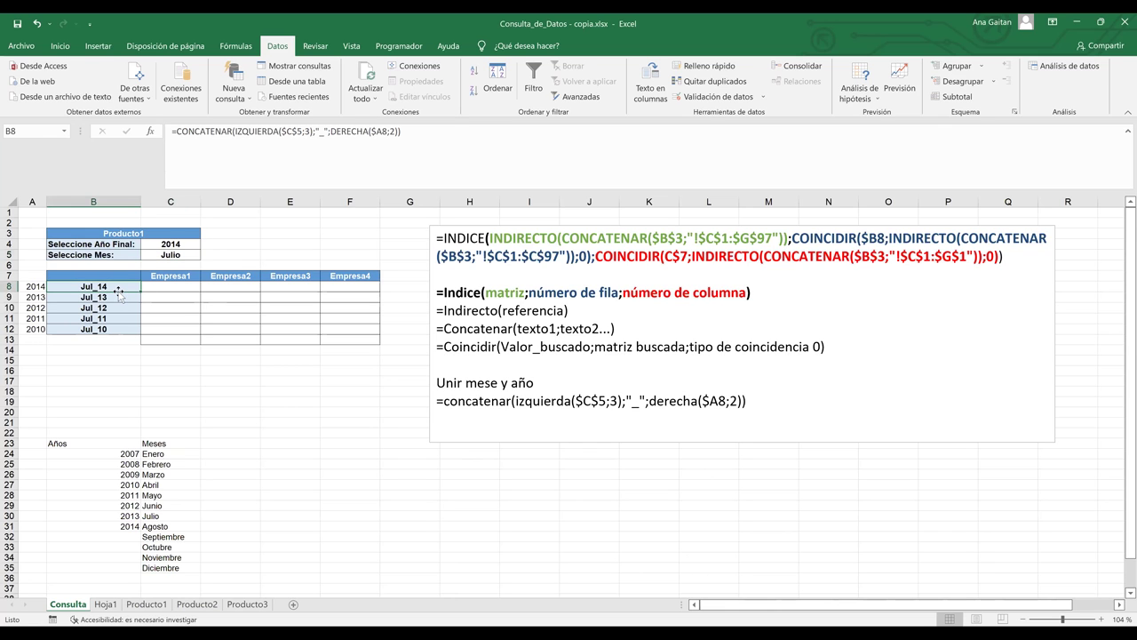
key("BackSpace")
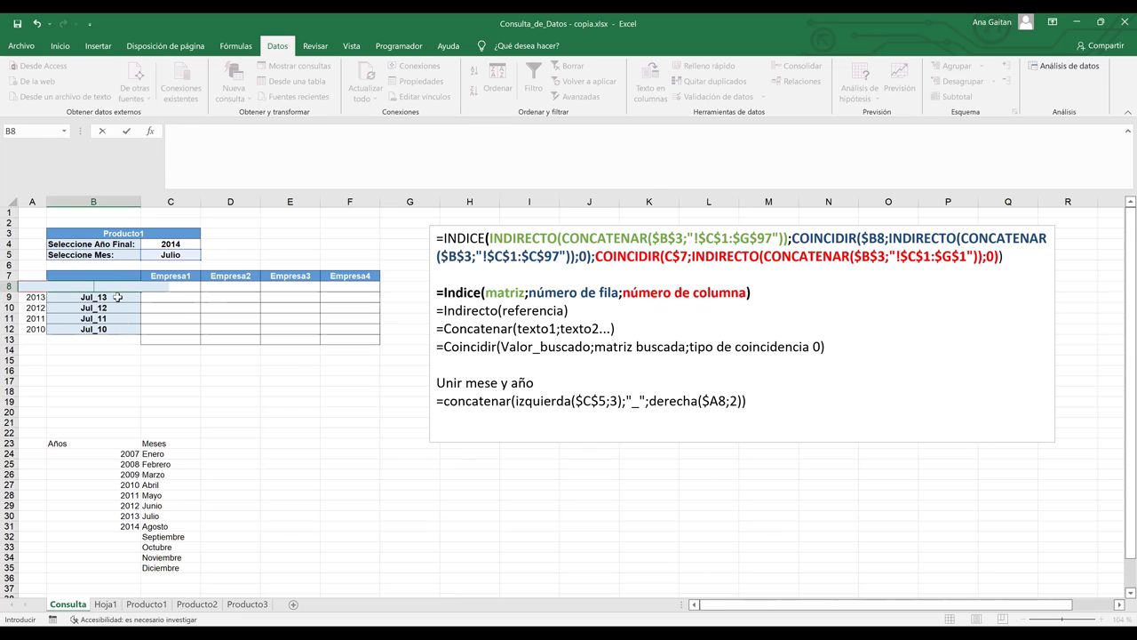
left_click(118, 295)
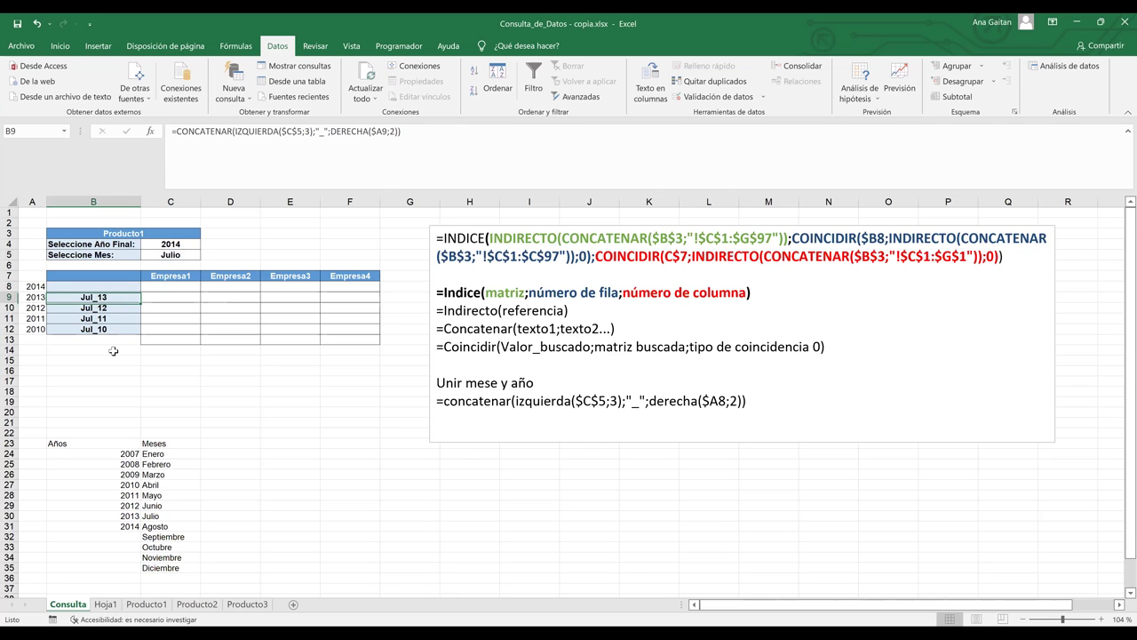
left_click(113, 351, "shift")
key("Delete")
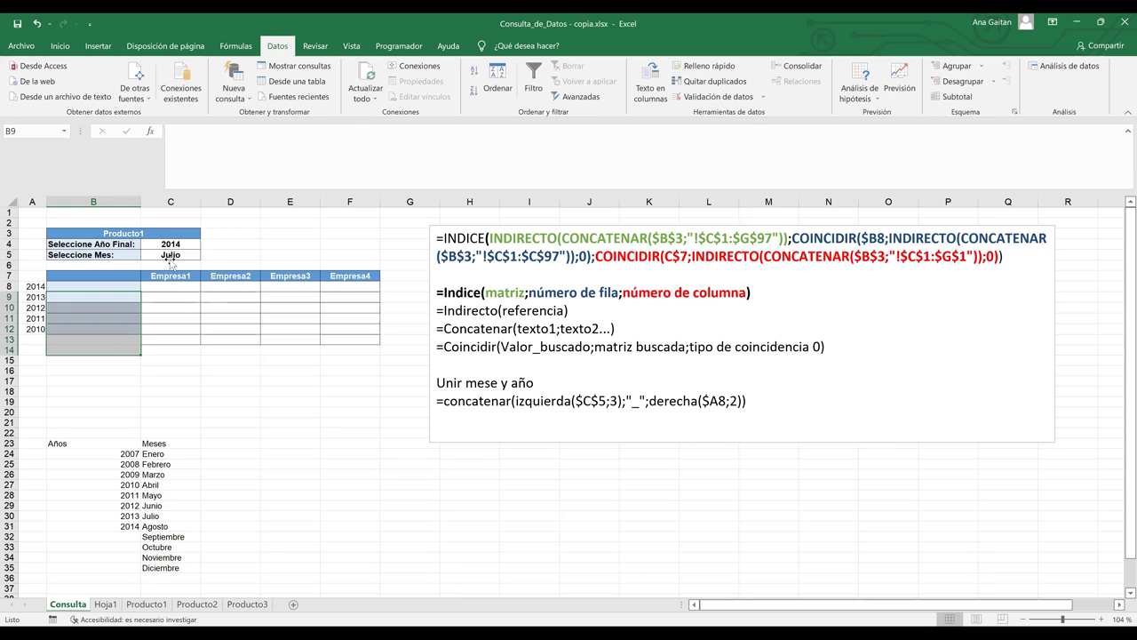
Check the helper year formulas in A8:A12 and re-enter =C4 in A8.
left_click(70, 291)
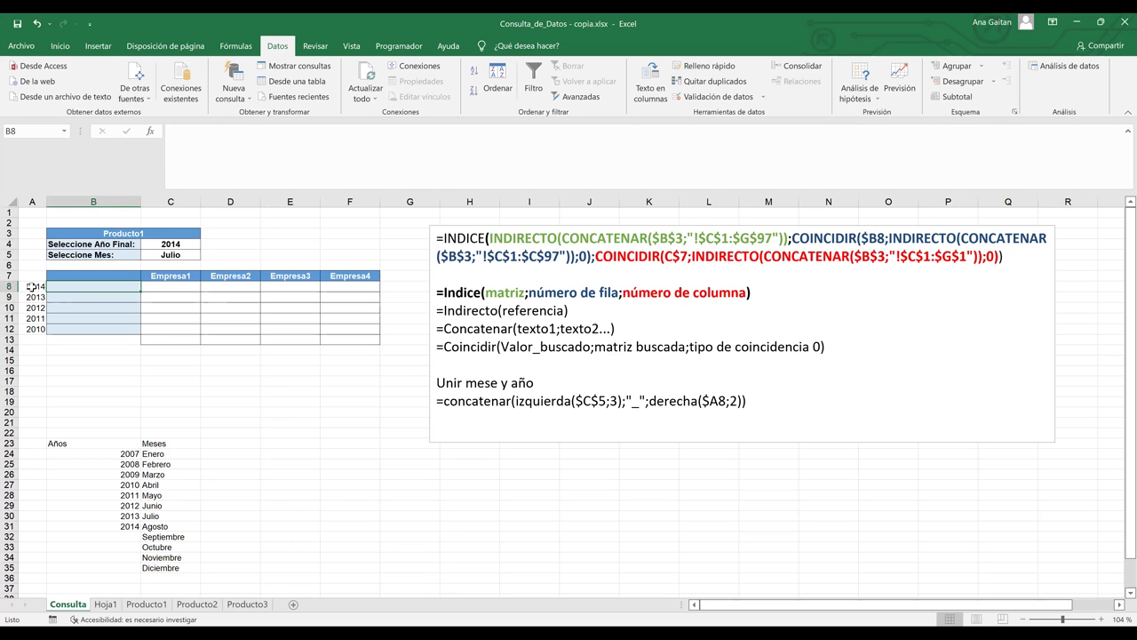
left_click(31, 287)
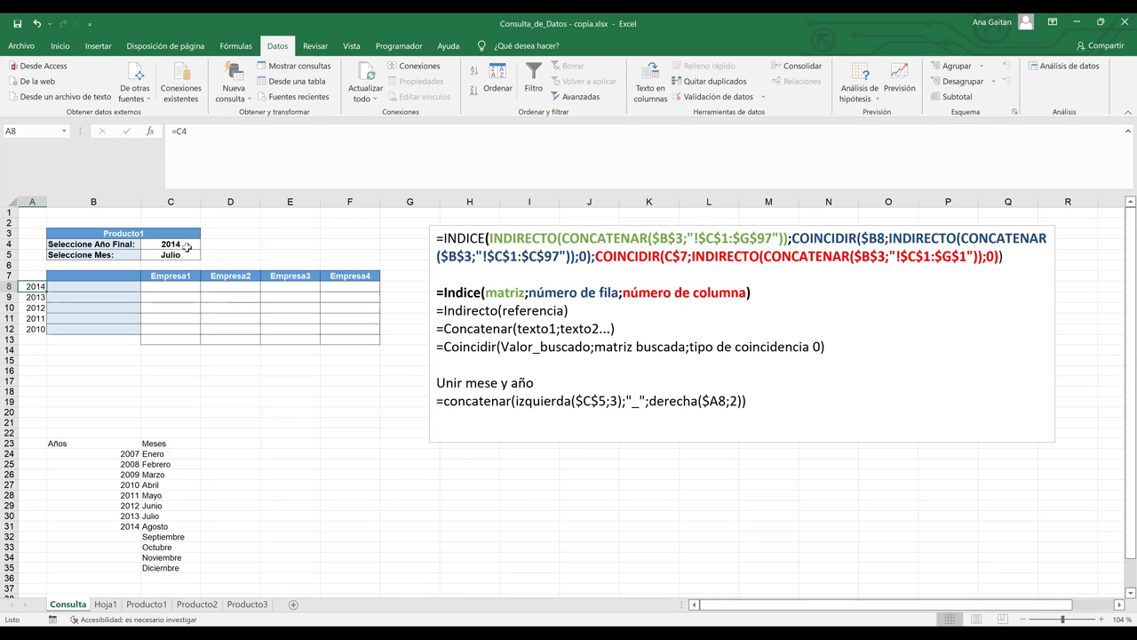
left_click(37, 298)
left_click(35, 309)
left_click(36, 330)
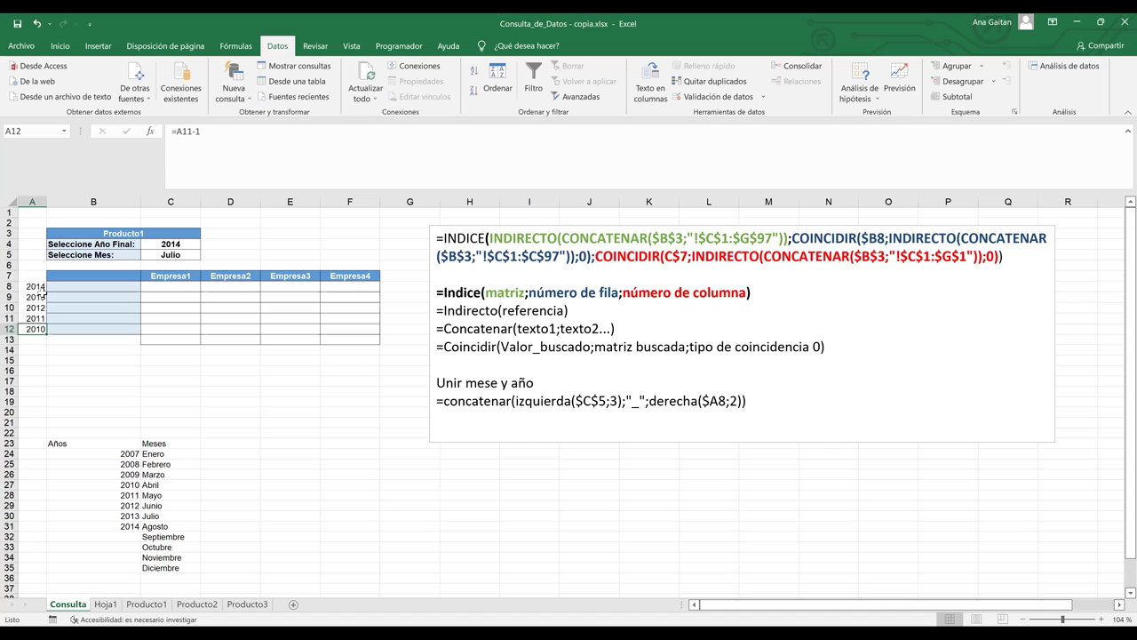
left_click(32, 288)
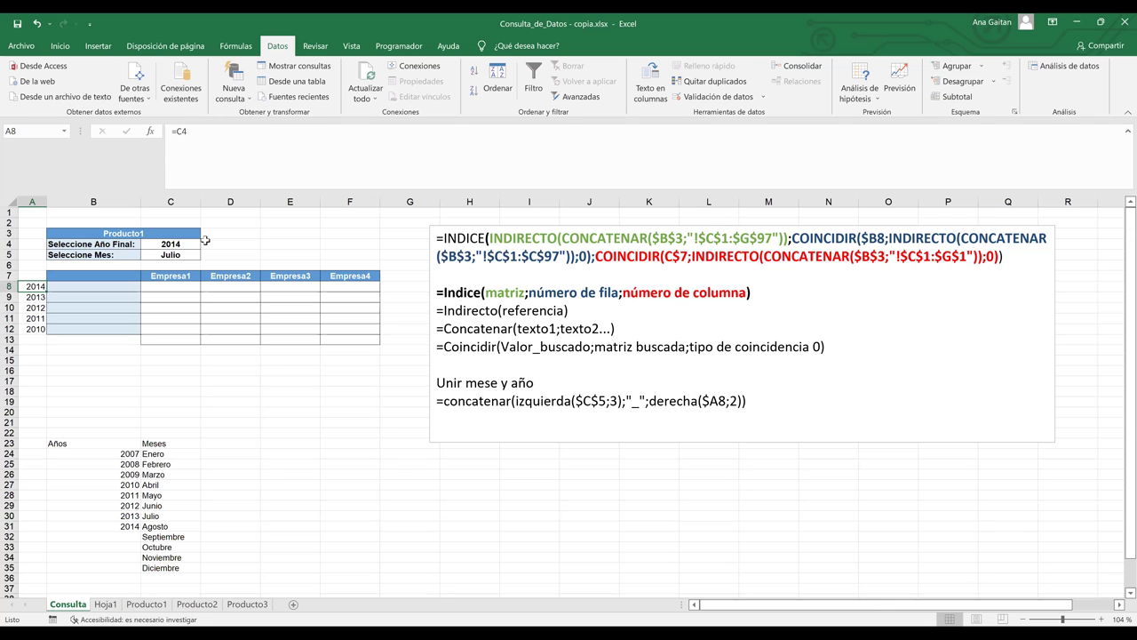
key("BackSpace")
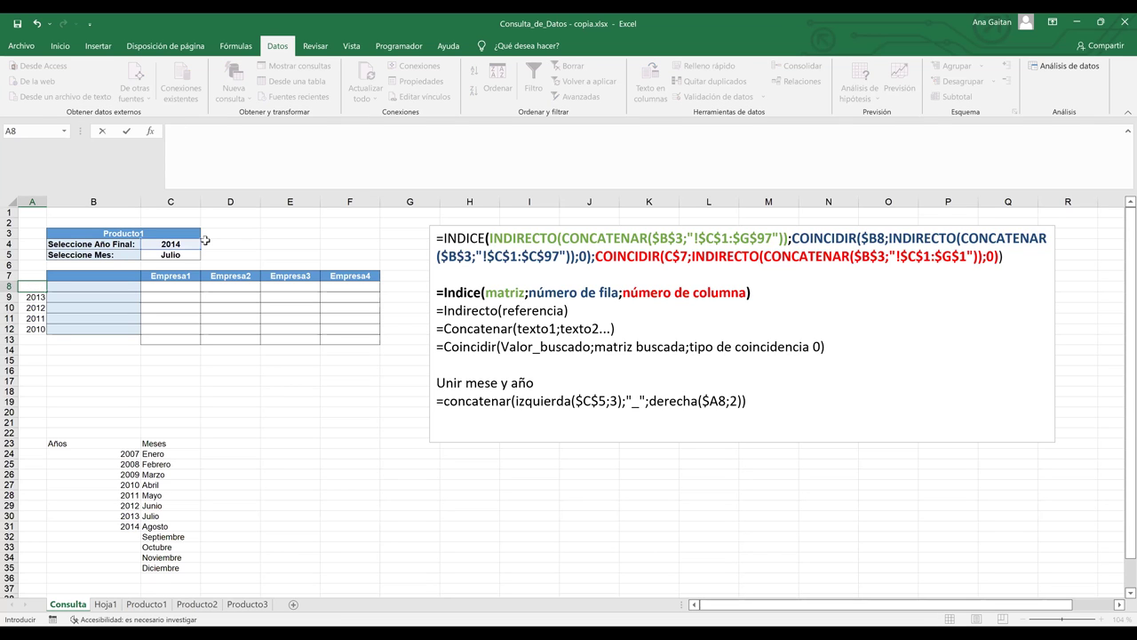
type("=")
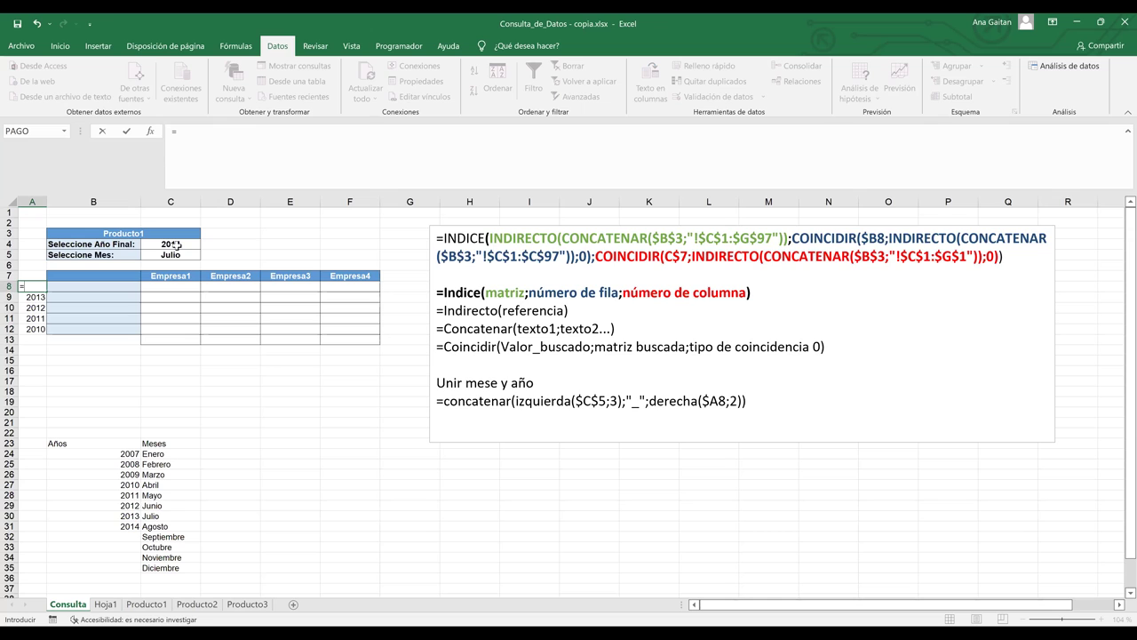
left_click(176, 245)
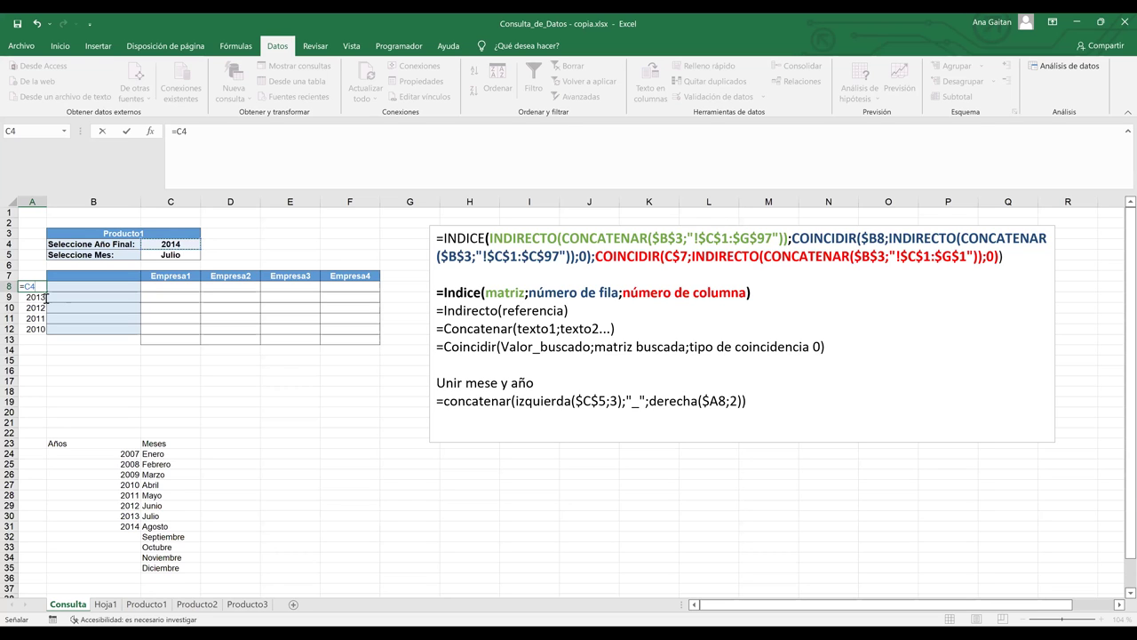
key("Return")
Re-enter =A8-1 in A9 and fill the formula down to A12.
type("=A8-1")
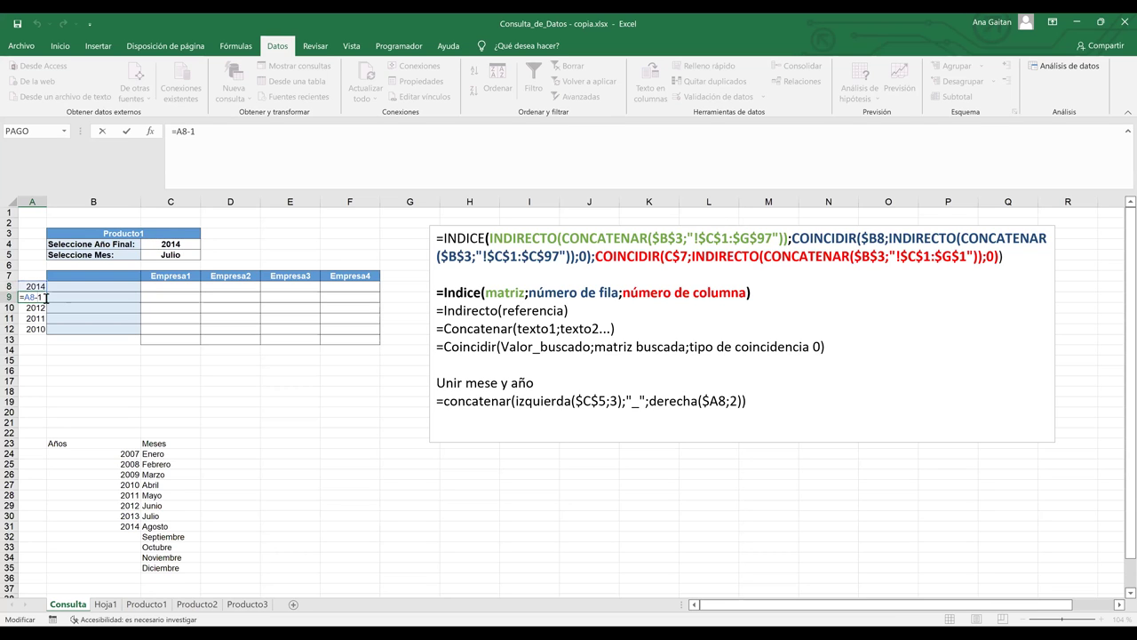
left_click_drag(46, 298, 24, 298)
key("BackSpace")
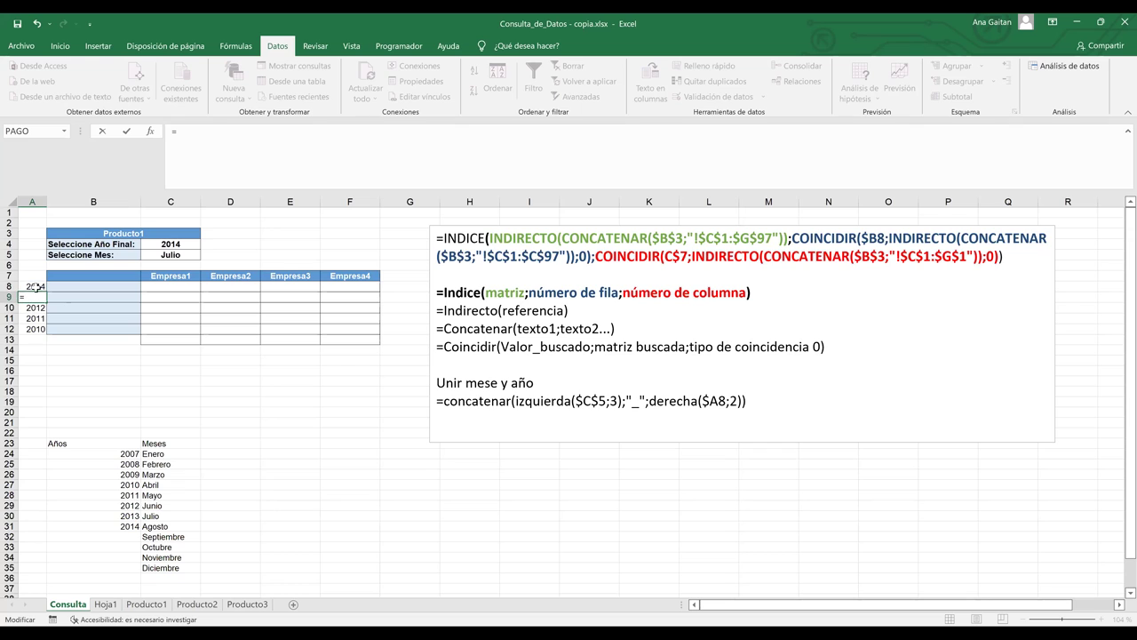
left_click(33, 287)
type("-1")
key("Return")
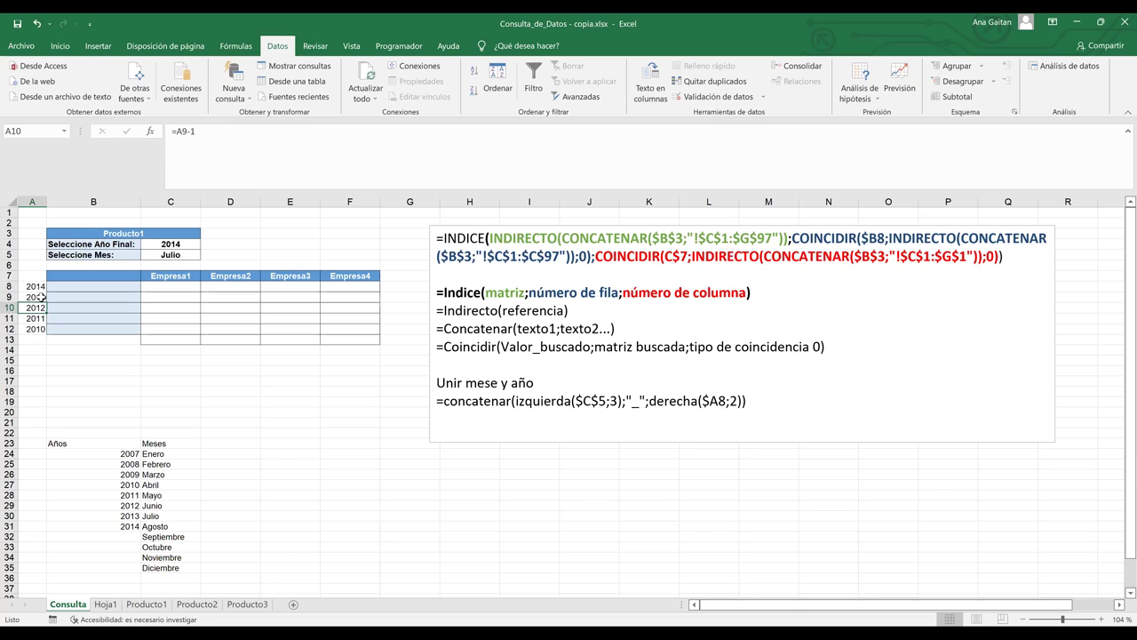
left_click(42, 298)
left_click_drag(43, 300, 44, 334)
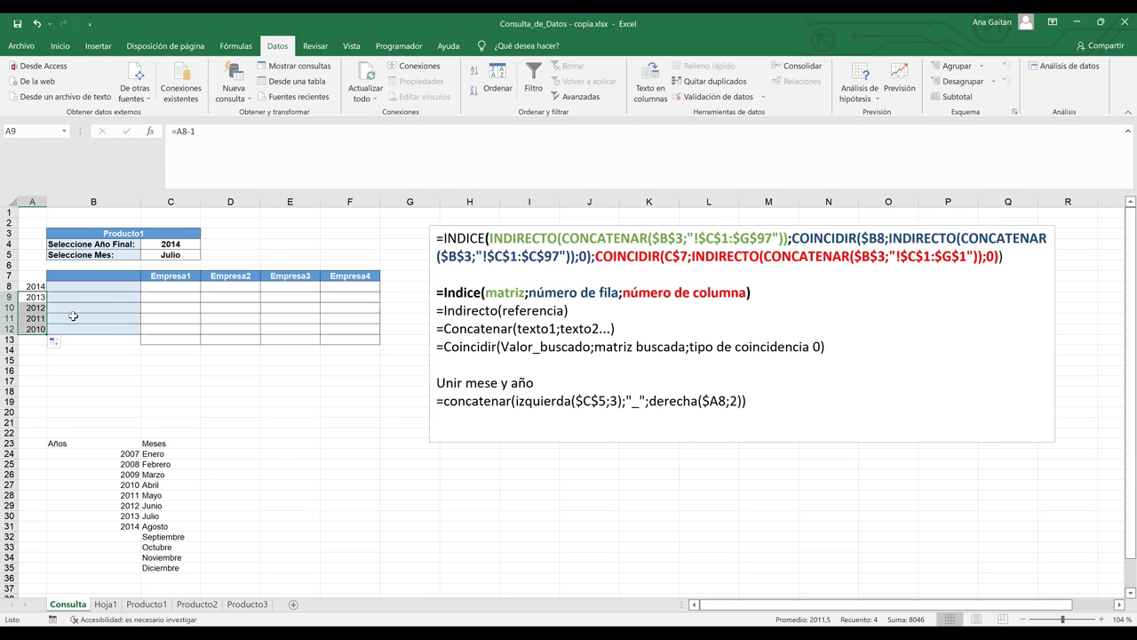
Try starting the month-year label formula in B8 with the CONCATENAR function.
left_click(80, 308)
left_click(86, 286)
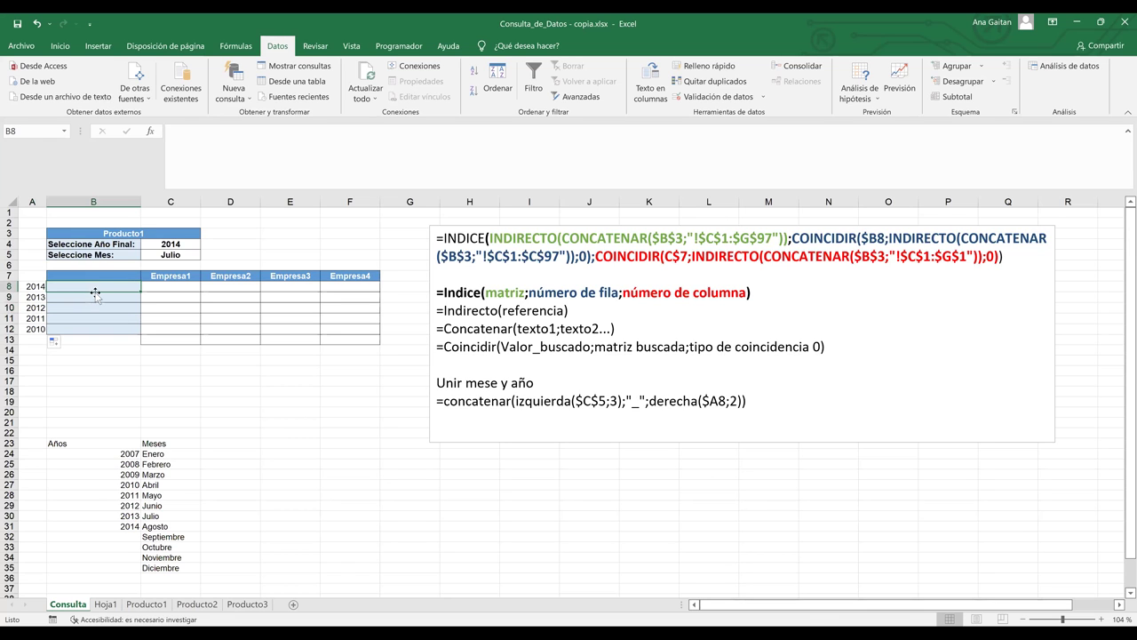
left_click(173, 253)
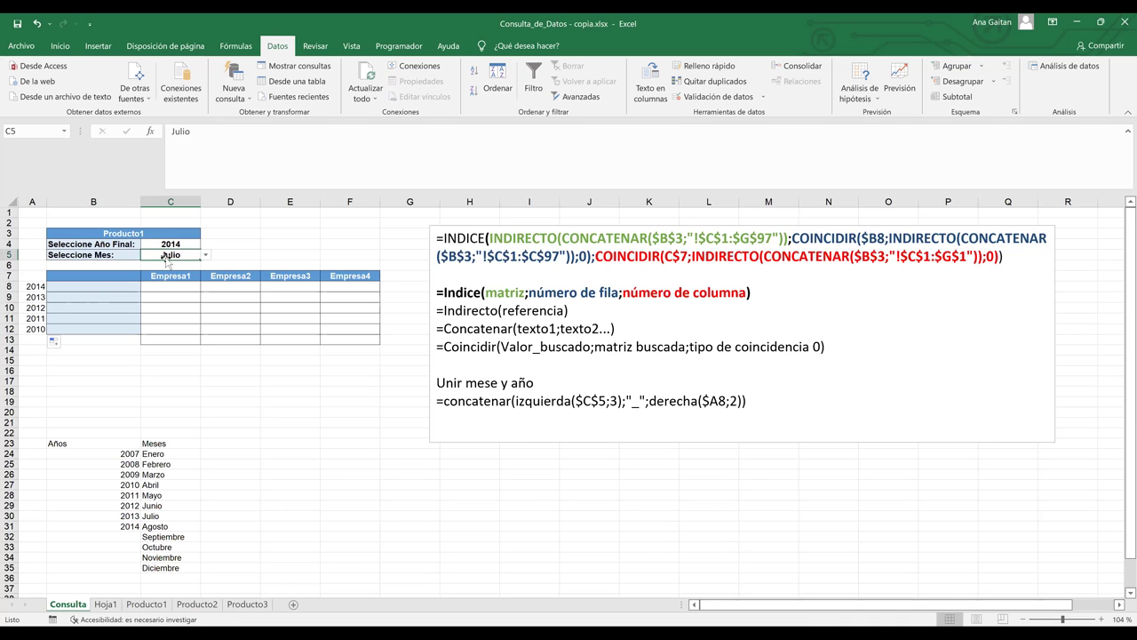
left_click(96, 287)
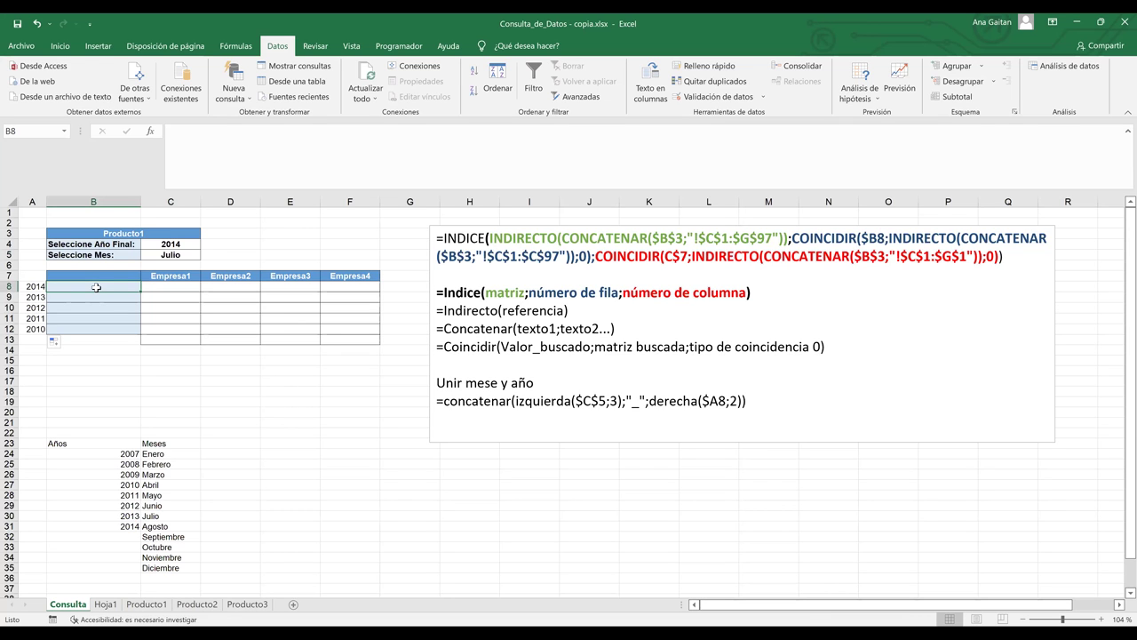
type("=")
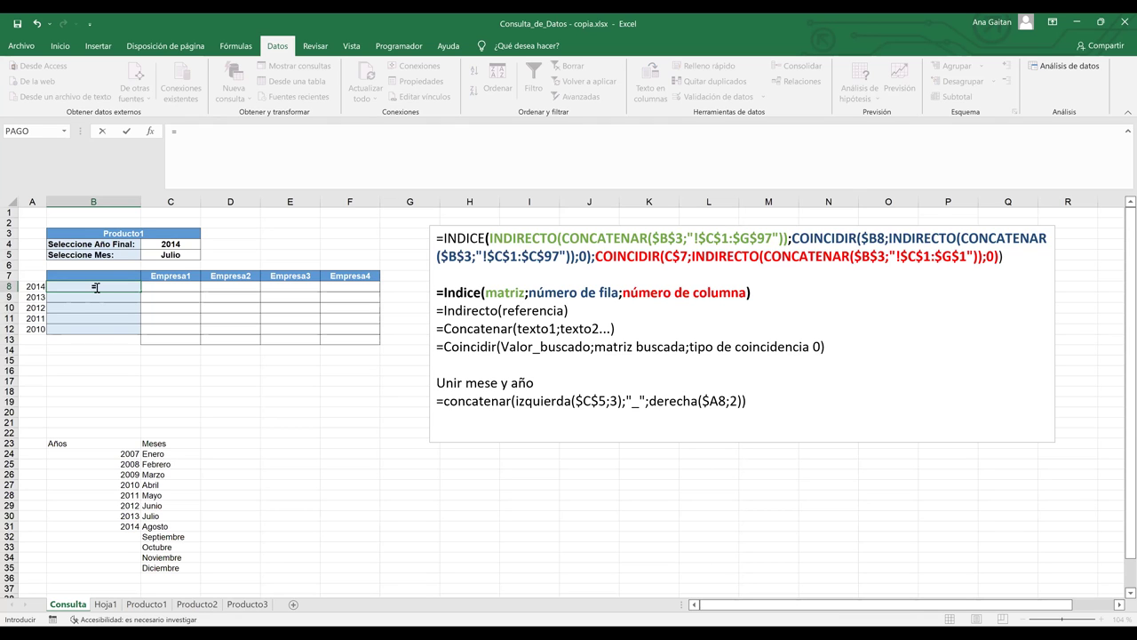
type("con")
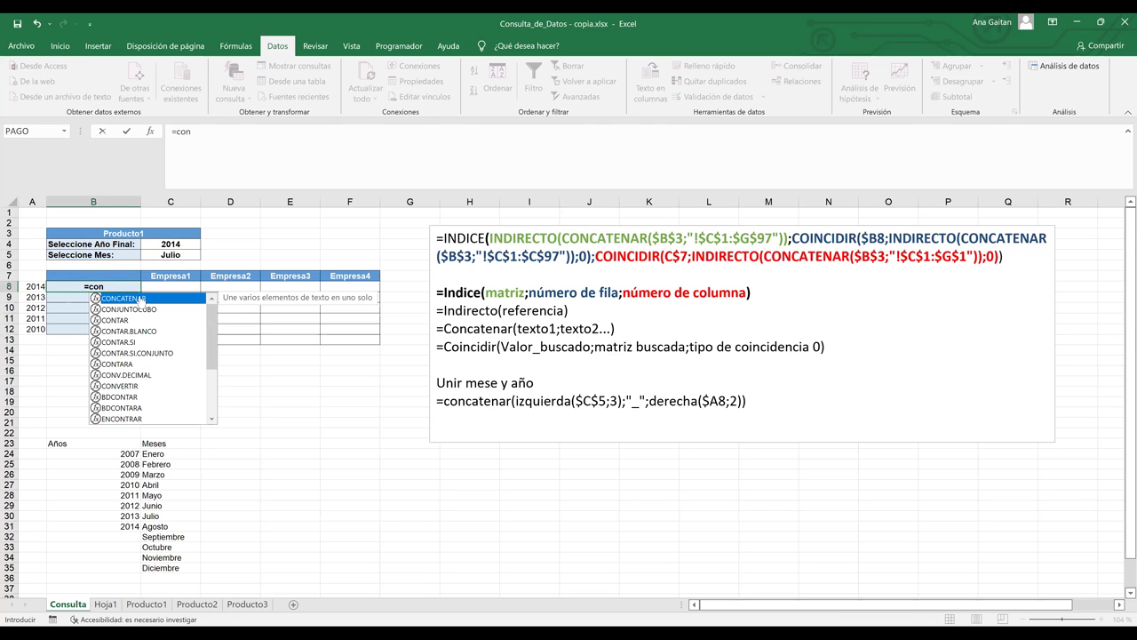
double_click(183, 300)
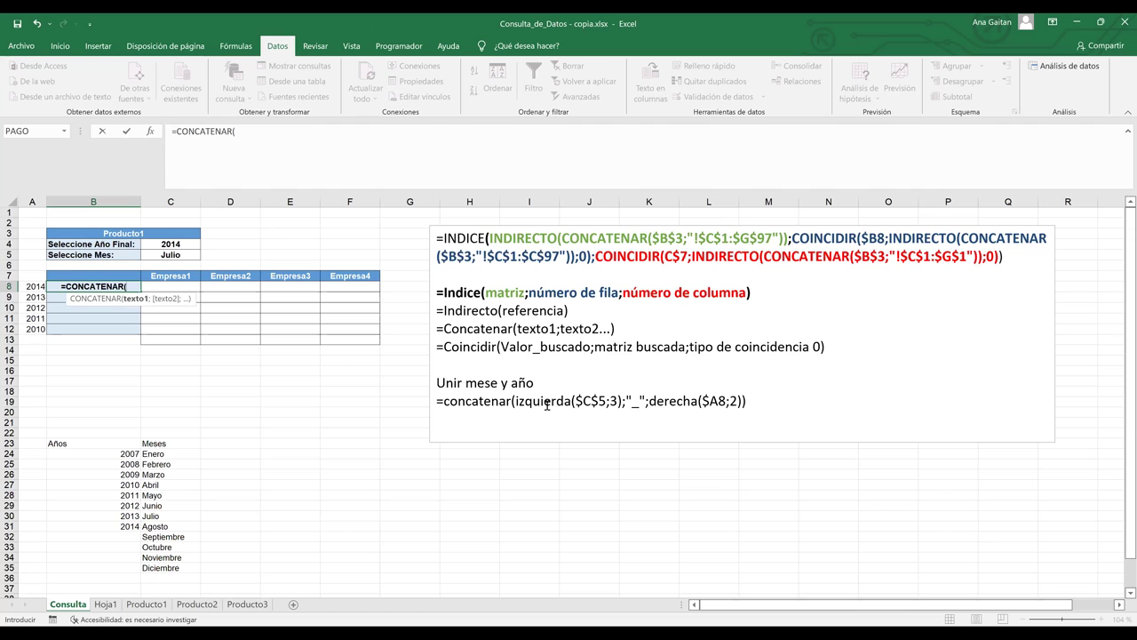
Try adding IZQUIERDA with the absolute reference $C$5 and 3 characters, followed by the "_" separator, to the B8 formula.
type("i")
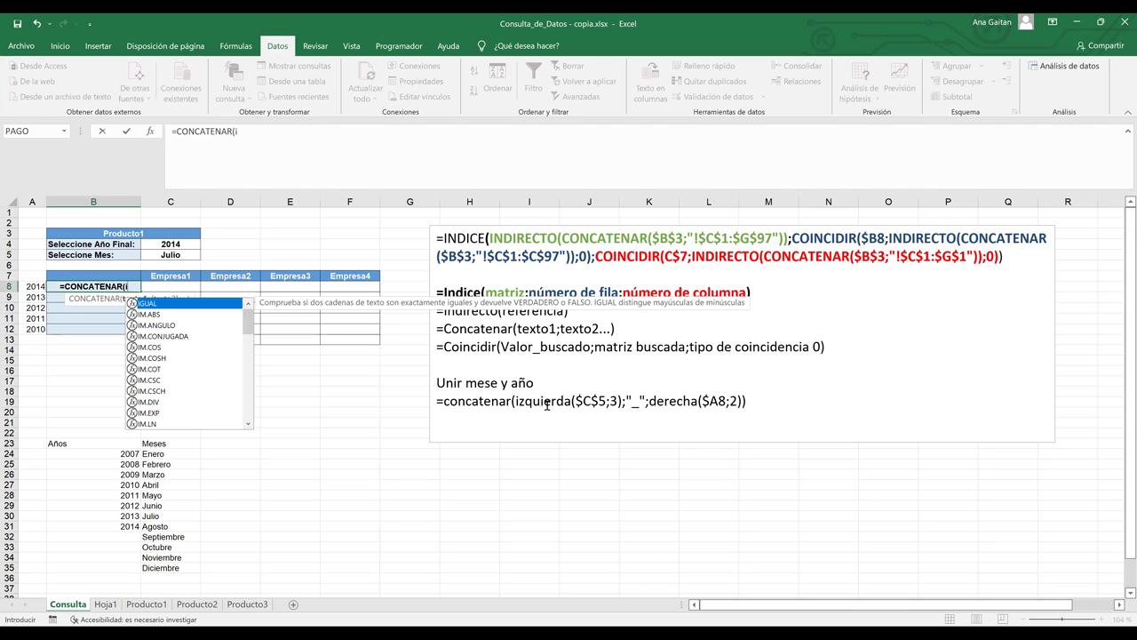
type("z")
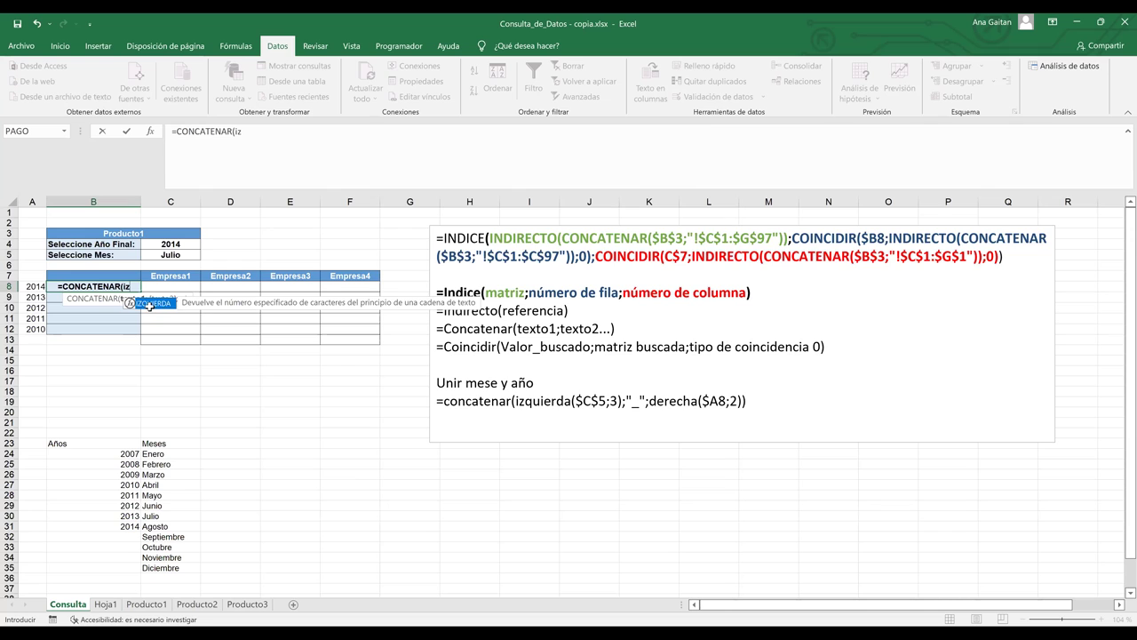
double_click(165, 305)
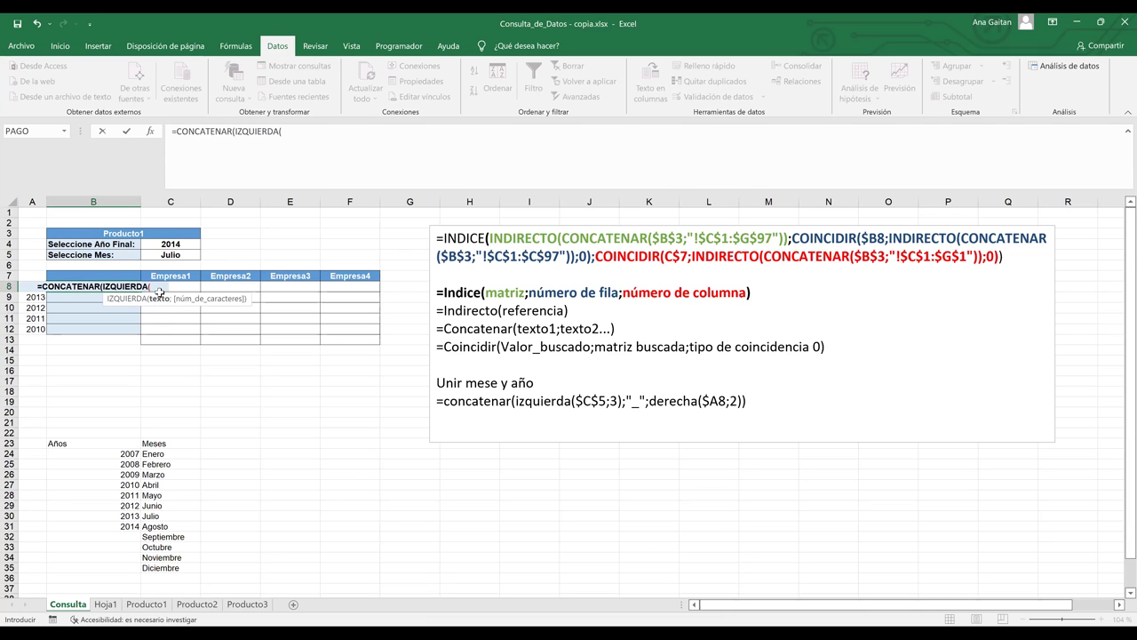
left_click(165, 255)
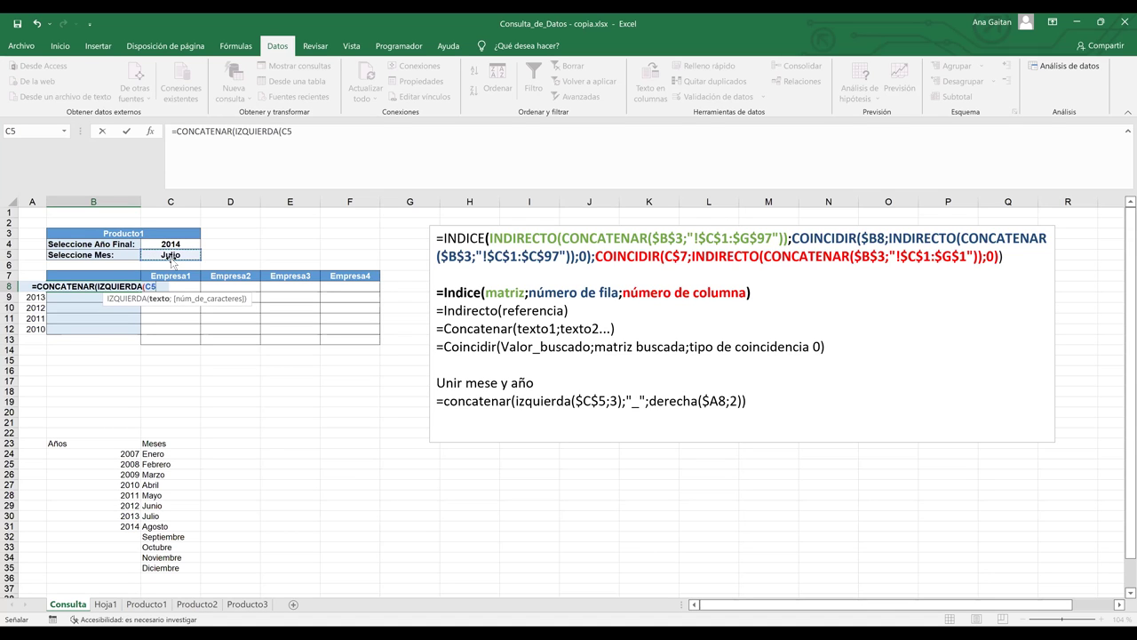
key("F4")
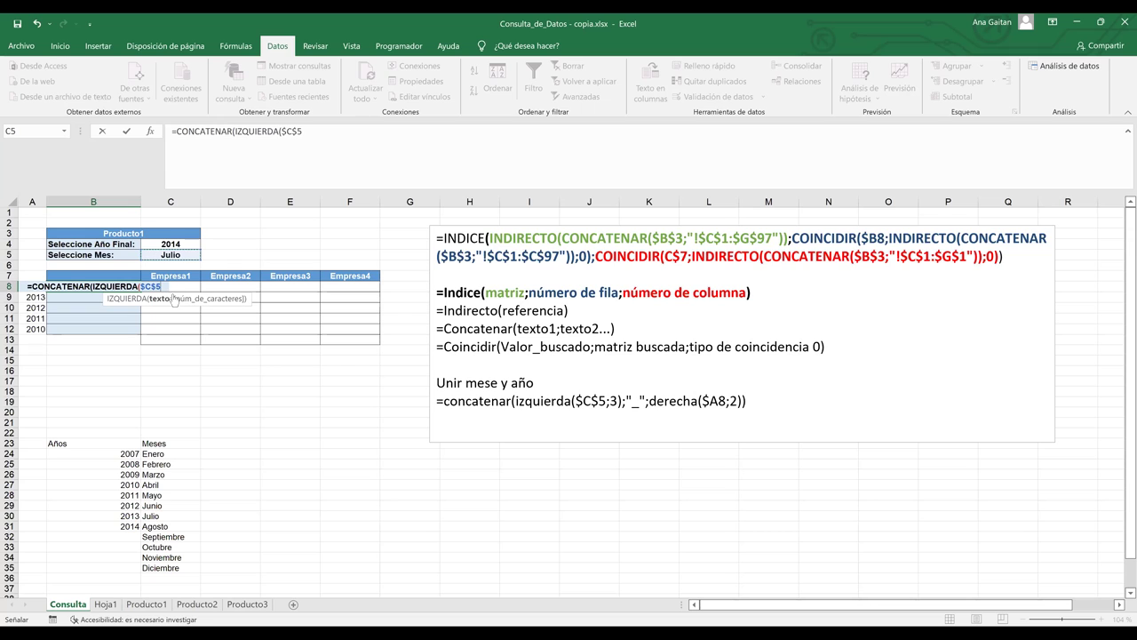
type(";")
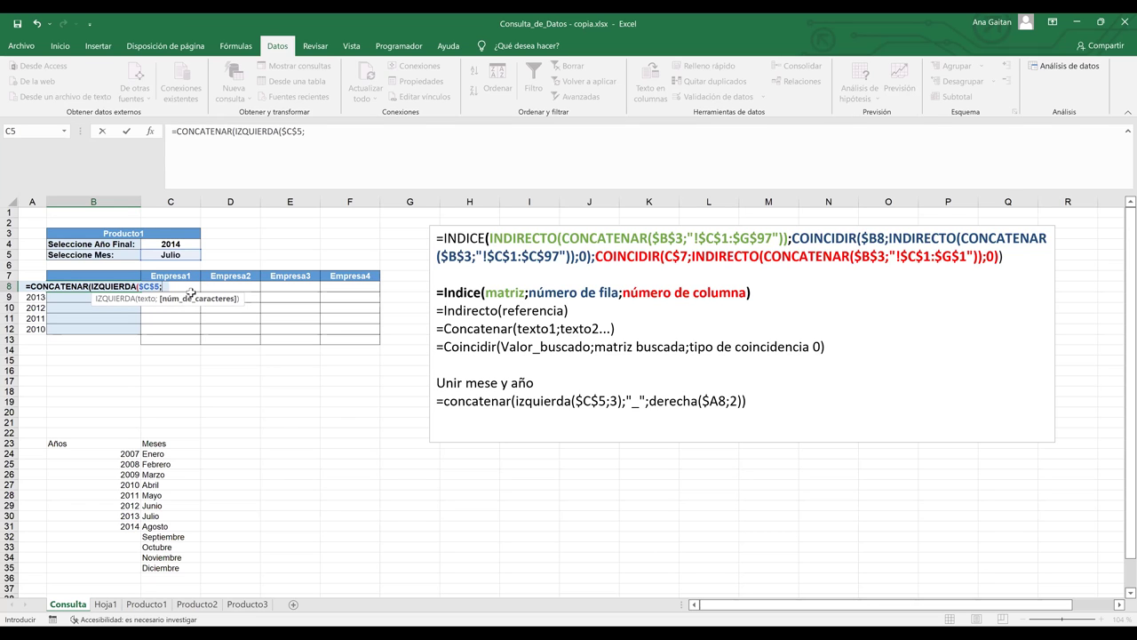
type("3")
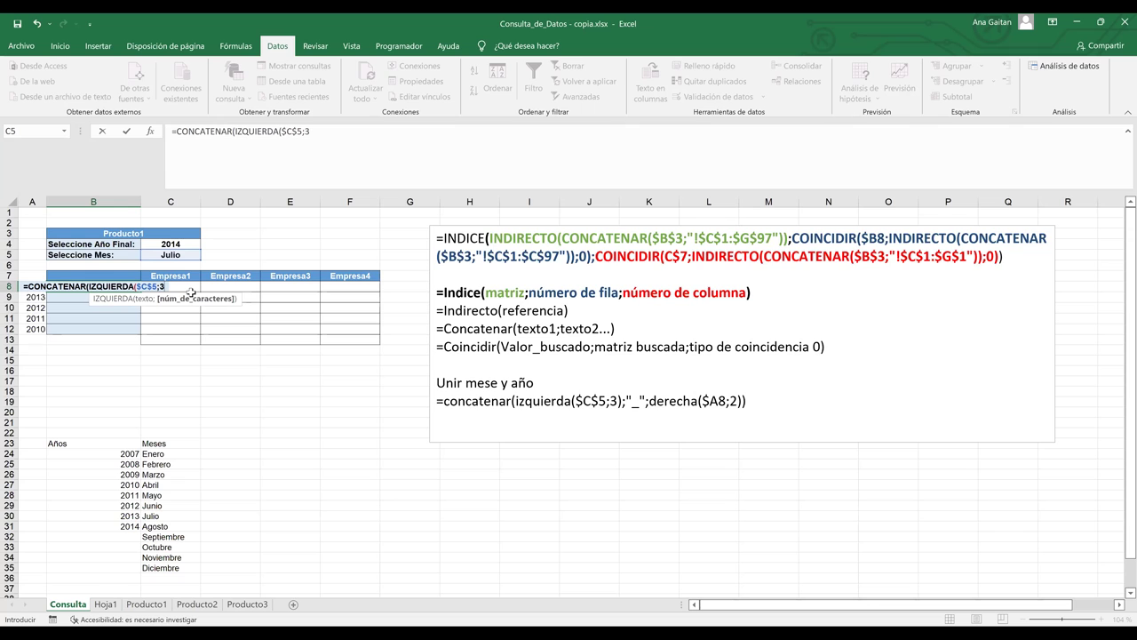
type(";")
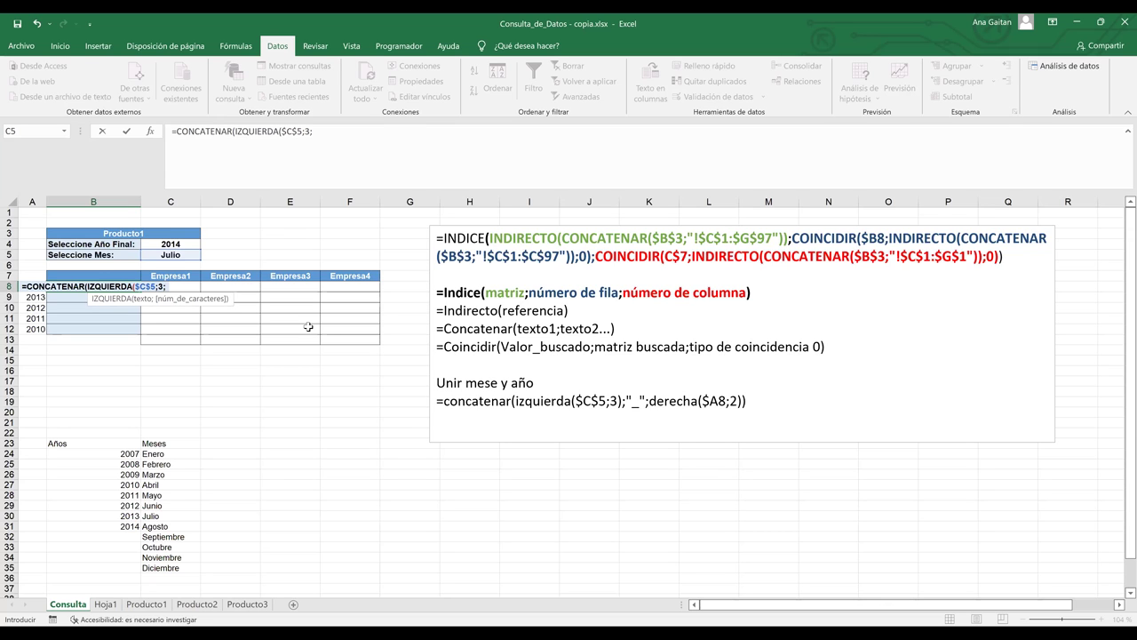
type("\"_")
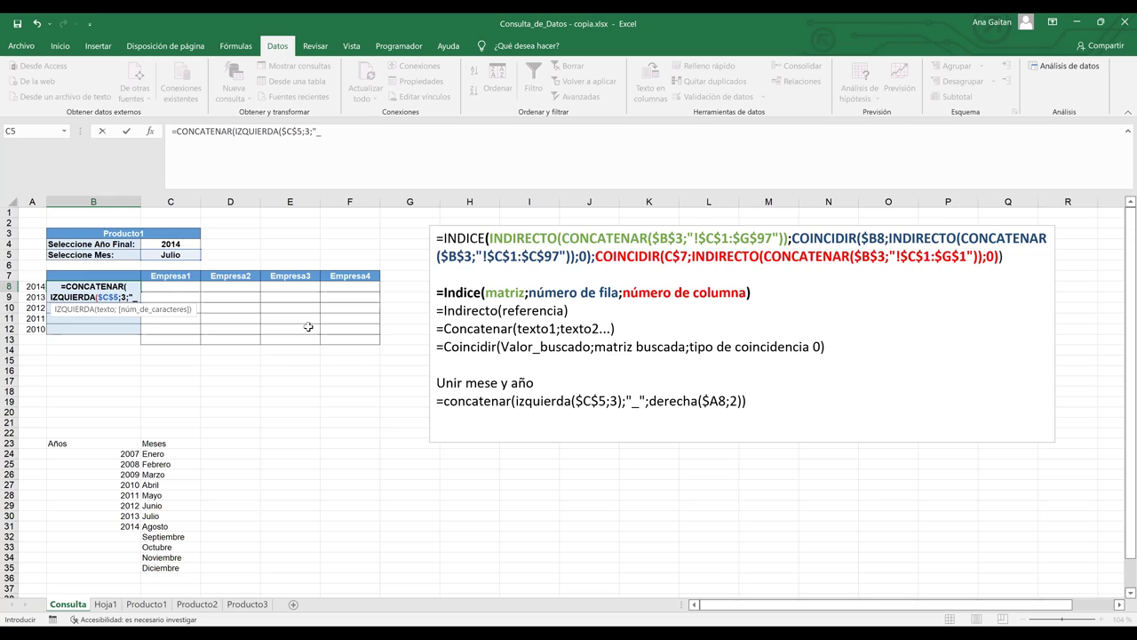
type("\"")
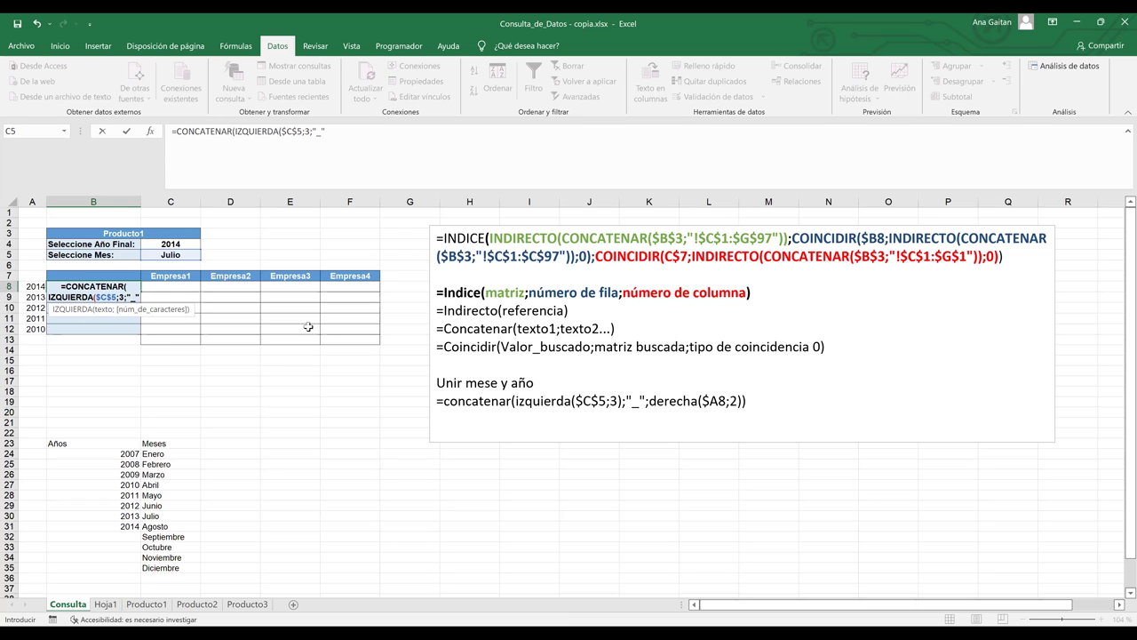
type(";")
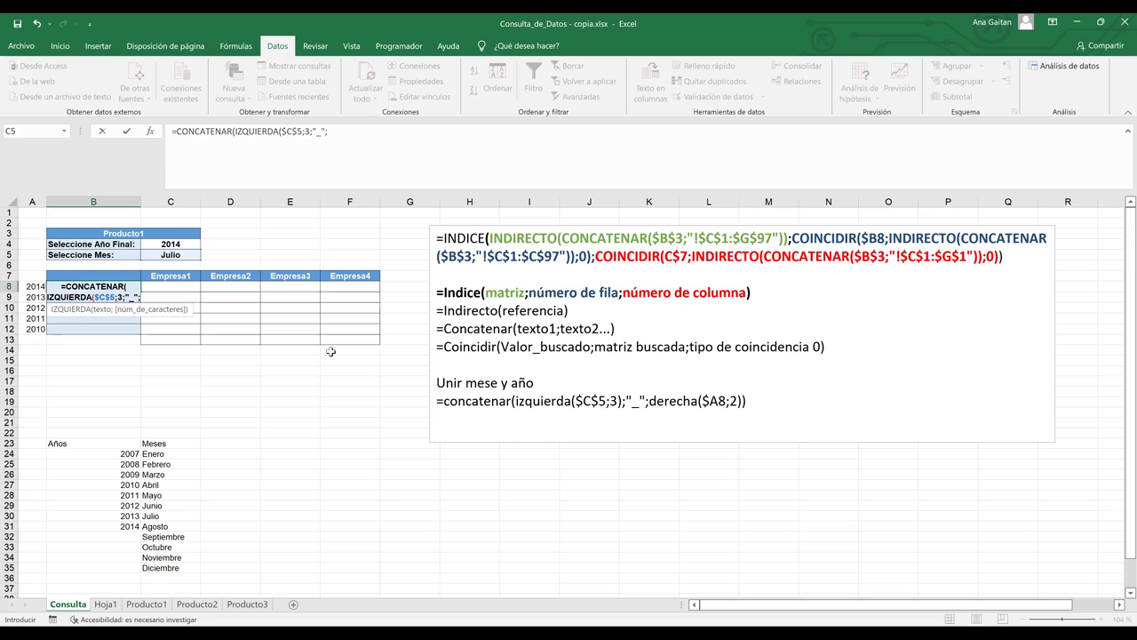
Try adding DERECHA with the column-fixed reference $A8 and 2 characters to the B8 formula.
type("der")
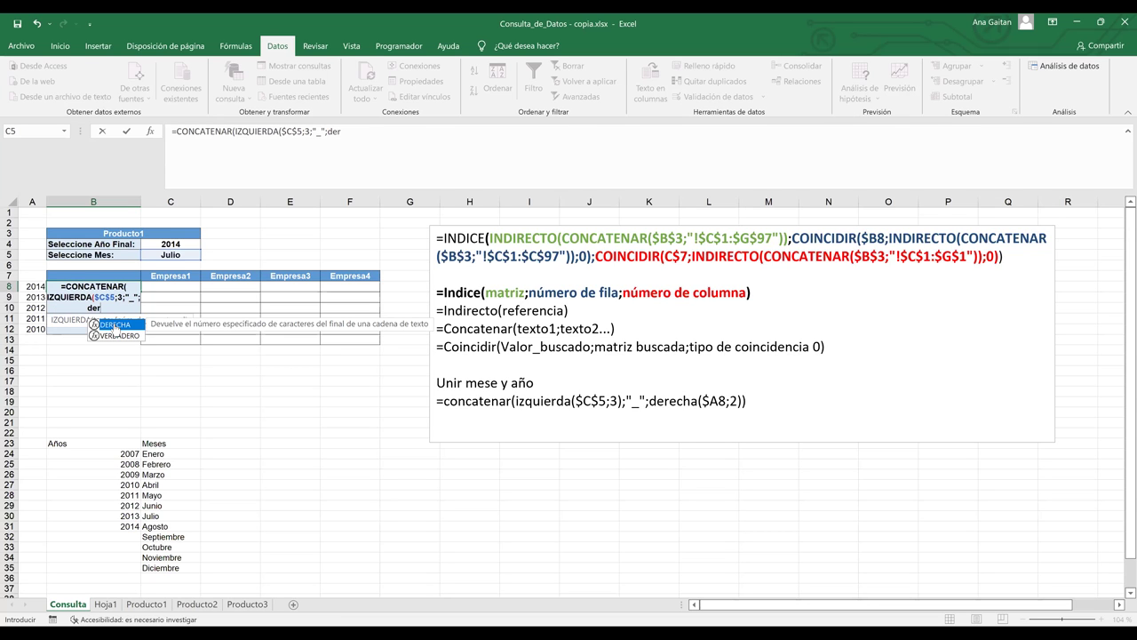
double_click(126, 326)
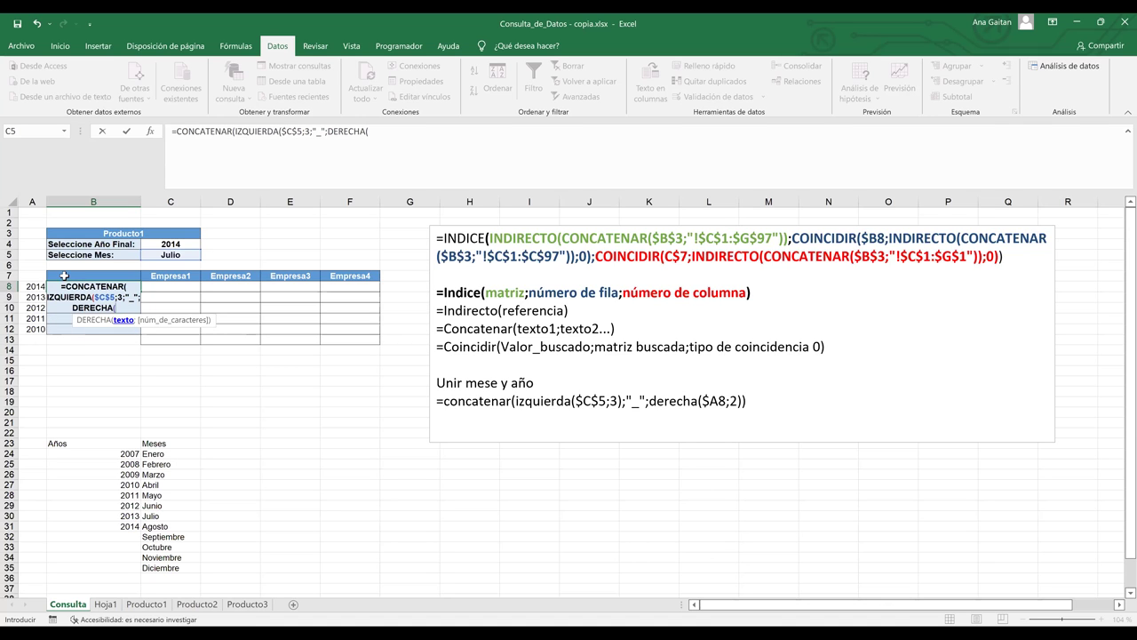
left_click(32, 286)
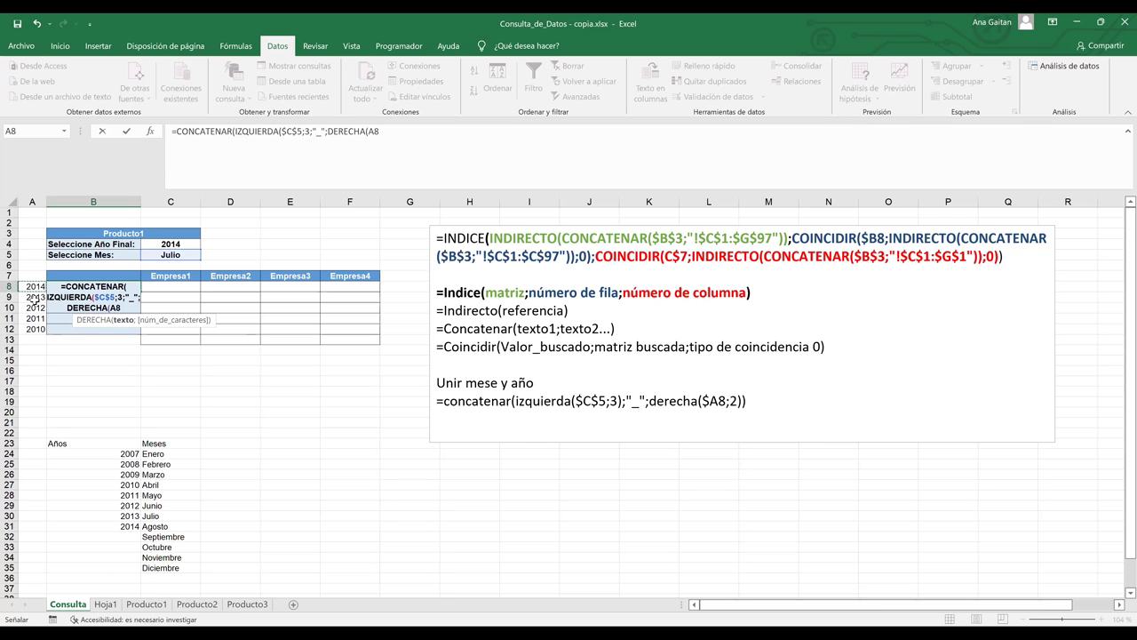
left_click(114, 309)
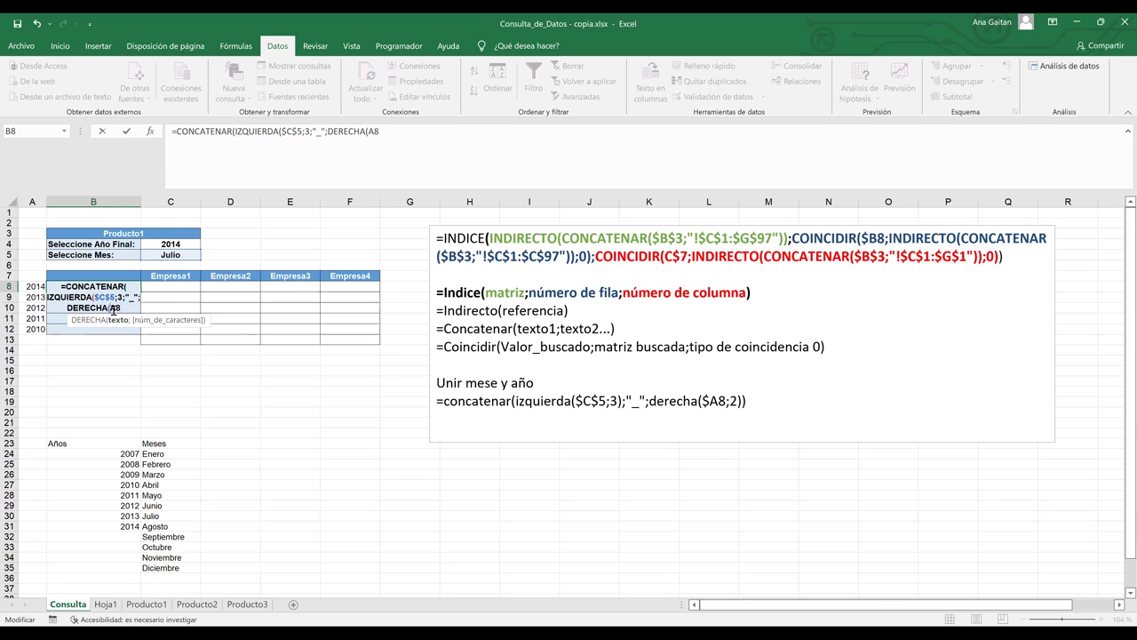
type("/")
key("BackSpace")
type("$")
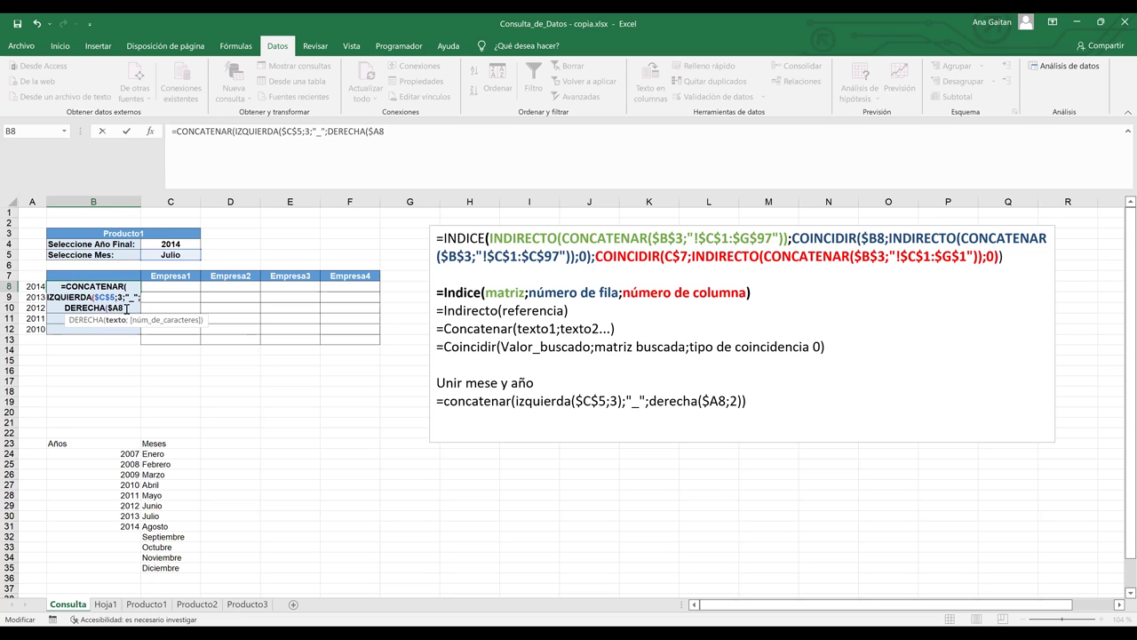
type(";")
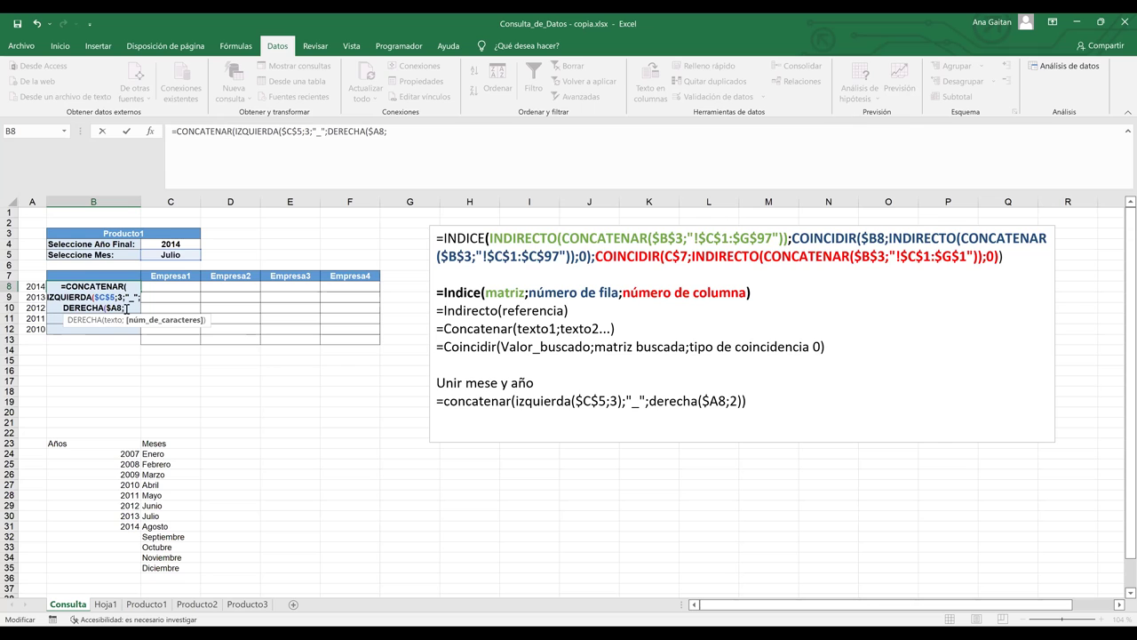
type("2")
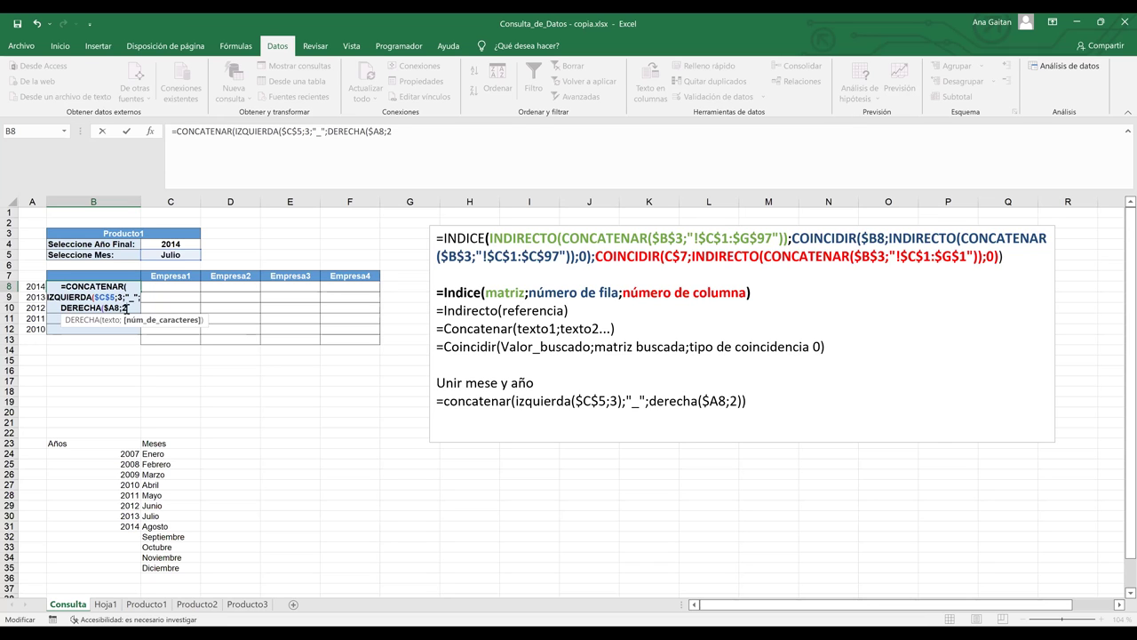
Try to enter =CONCATENAR(IZQUIERDA($C$5;3;"_";DERECHA($A8;2)) in B8, inspect its arguments, and discard the entry.
type("))")
key("Right")
key("Return")
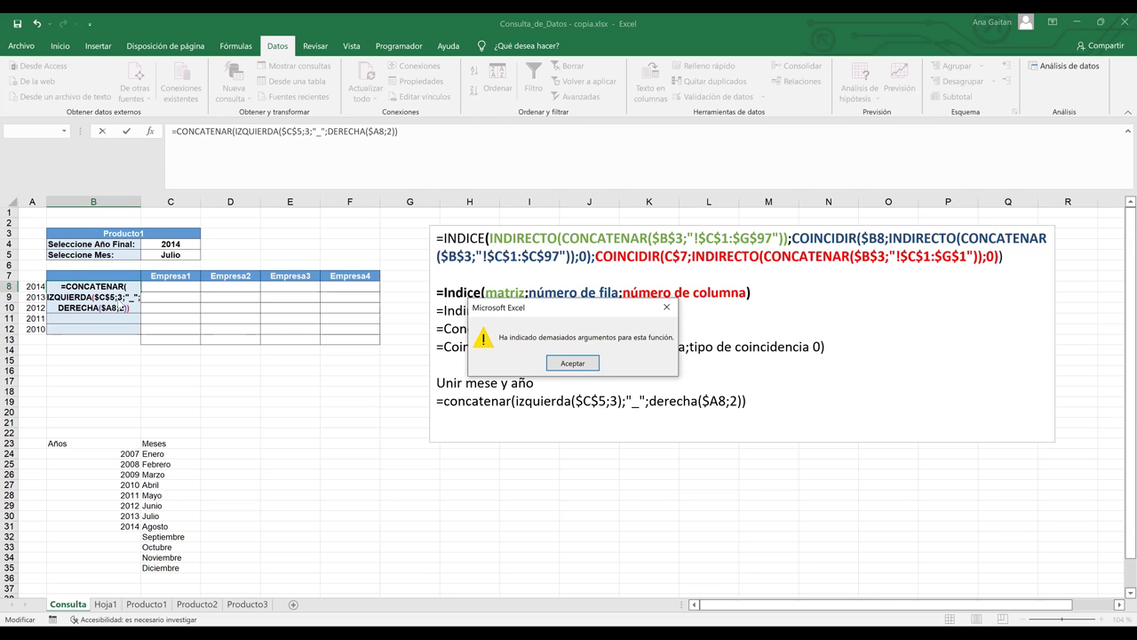
left_click(579, 364)
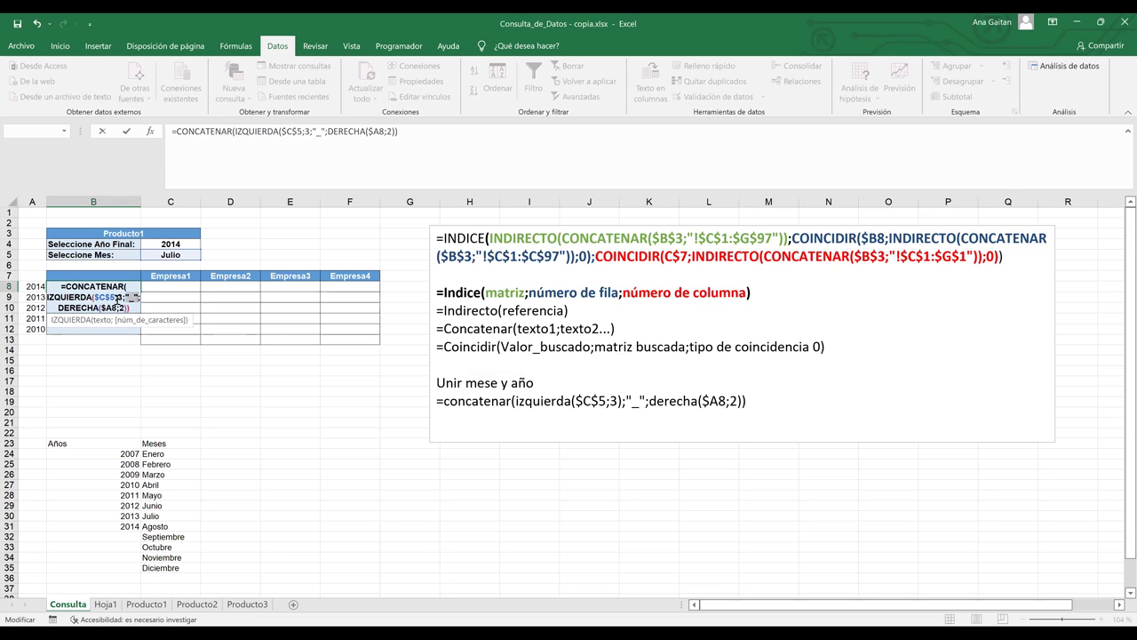
left_click(125, 297)
left_click(128, 298)
left_click(133, 309)
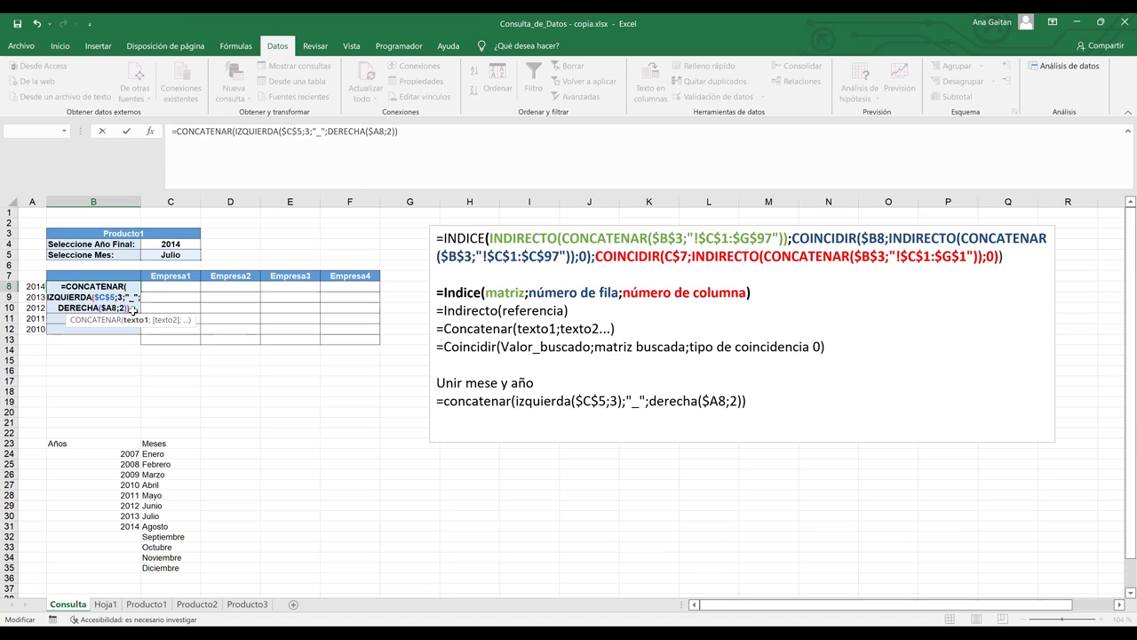
key("Escape")
Start the month-year label formula in B8 with IZQUIERDA nested inside CONCATENAR.
type("=")
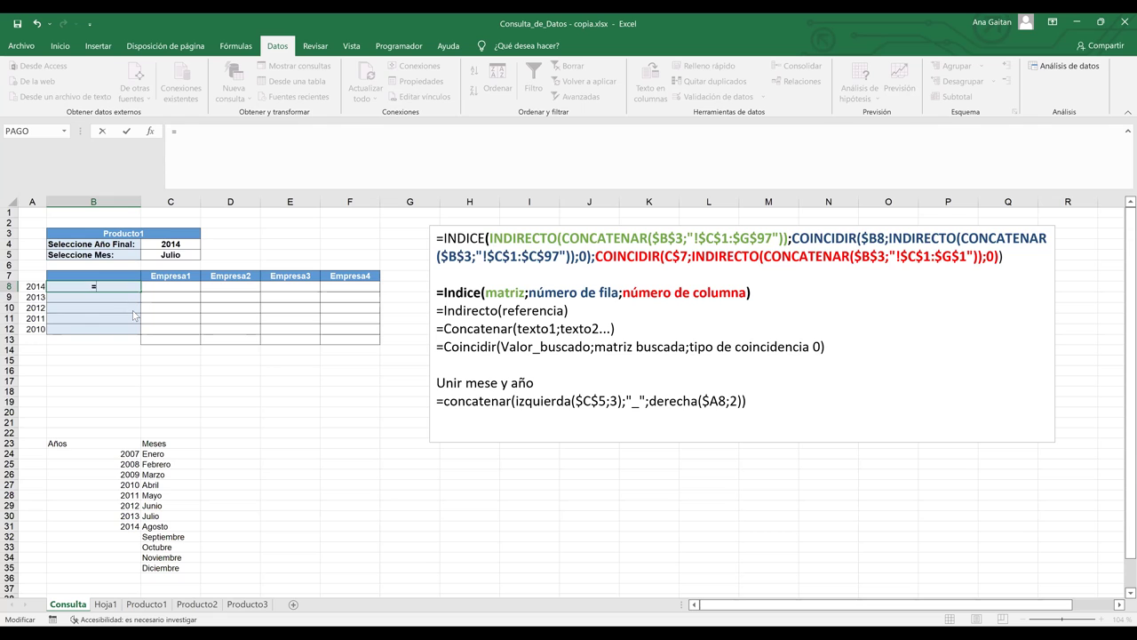
type("con")
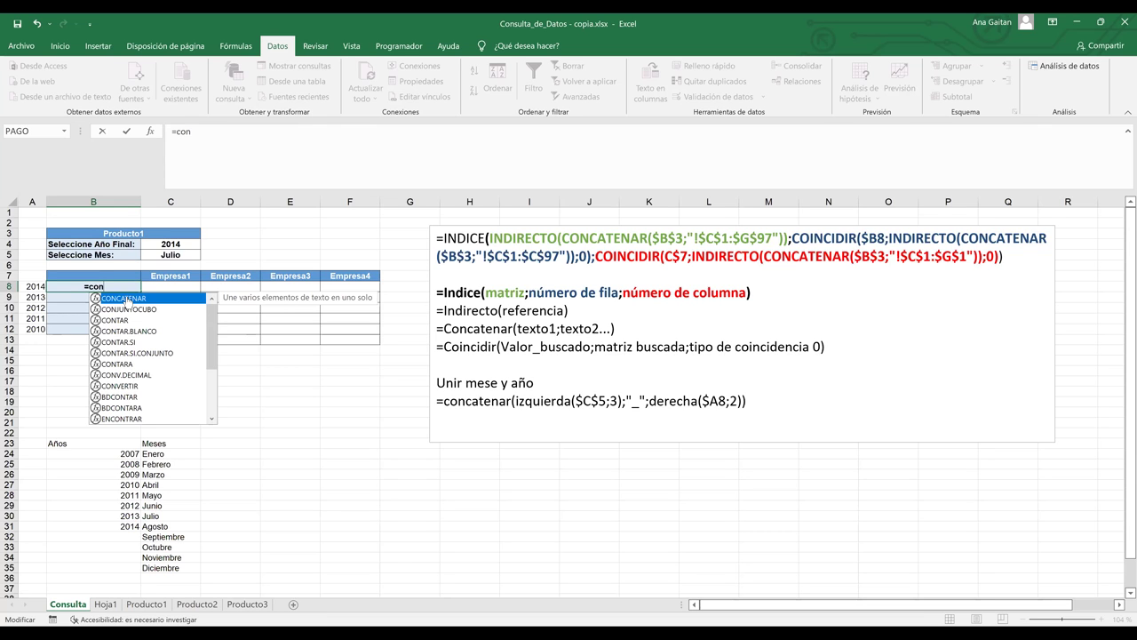
double_click(127, 298)
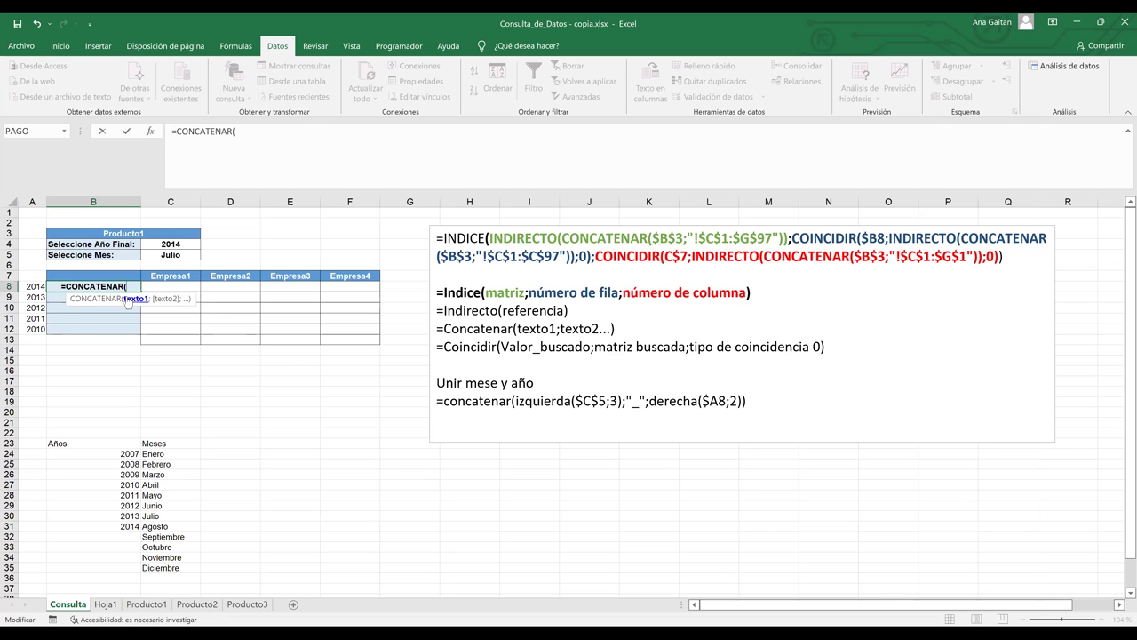
type("i")
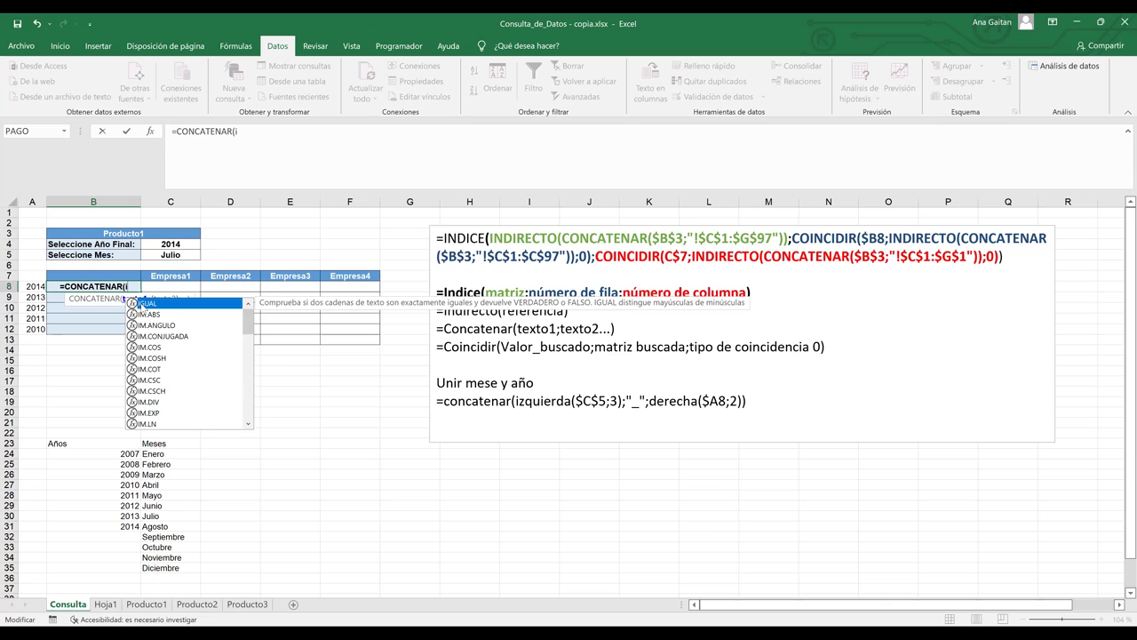
type("zqu")
double_click(140, 303)
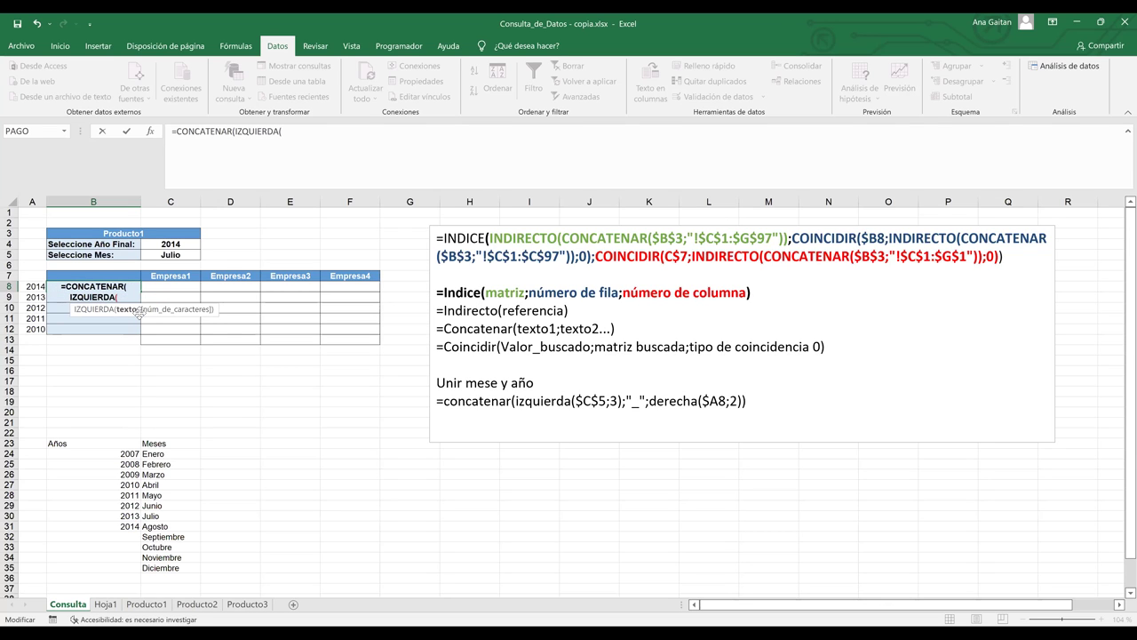
Give IZQUIERDA the absolute reference $C$5 and 3 characters, close it, and add the "_" separator to the B8 formula.
left_click(163, 255)
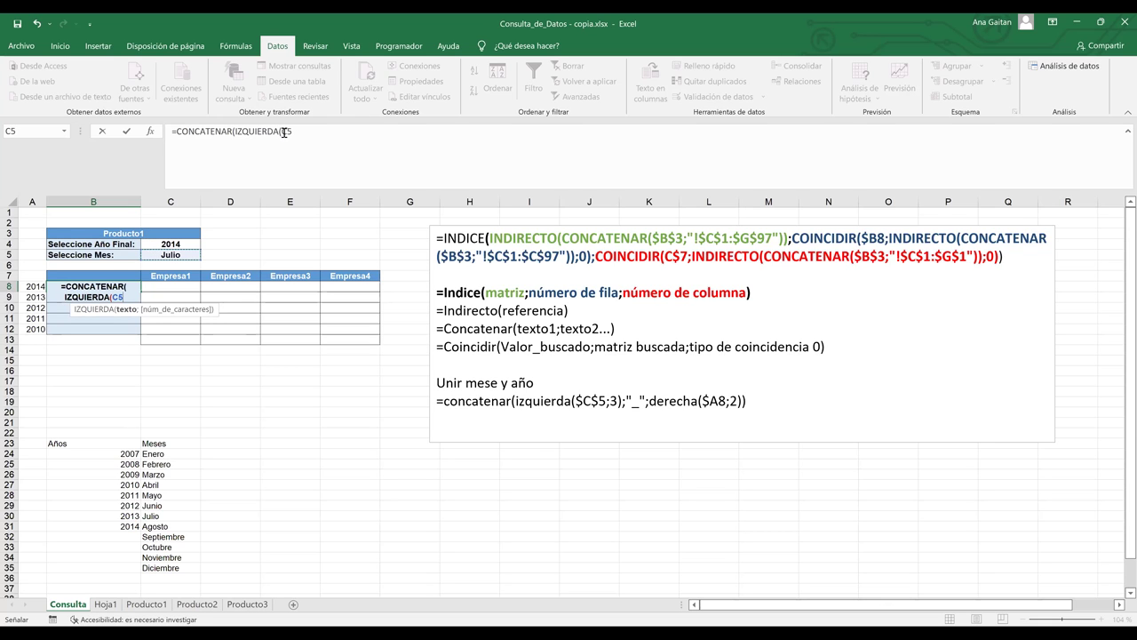
left_click(284, 131)
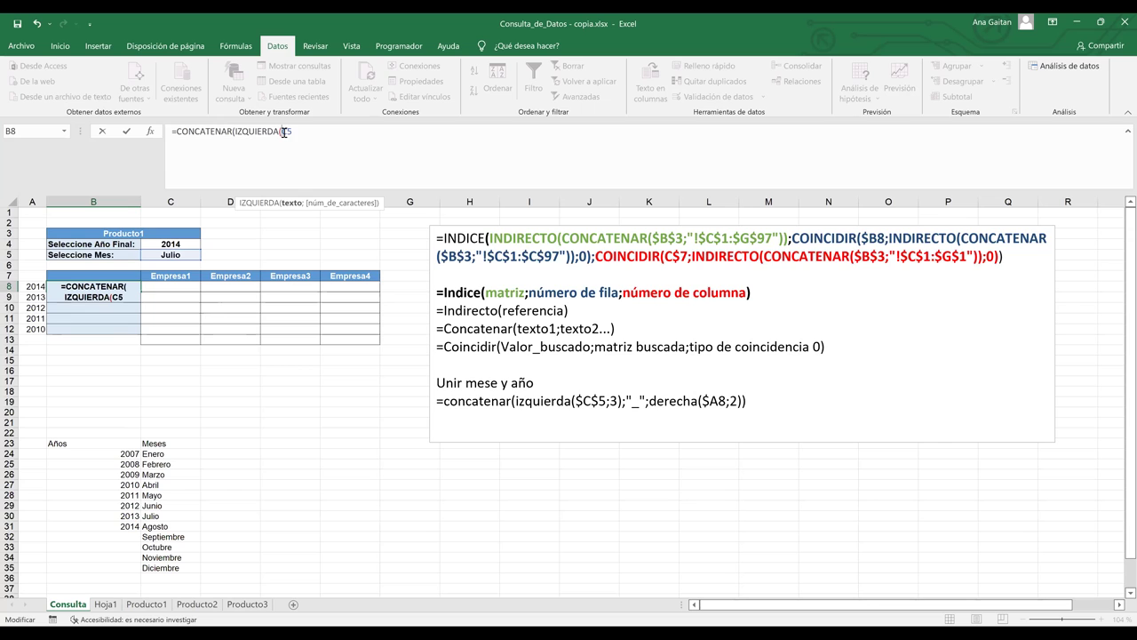
key("F4")
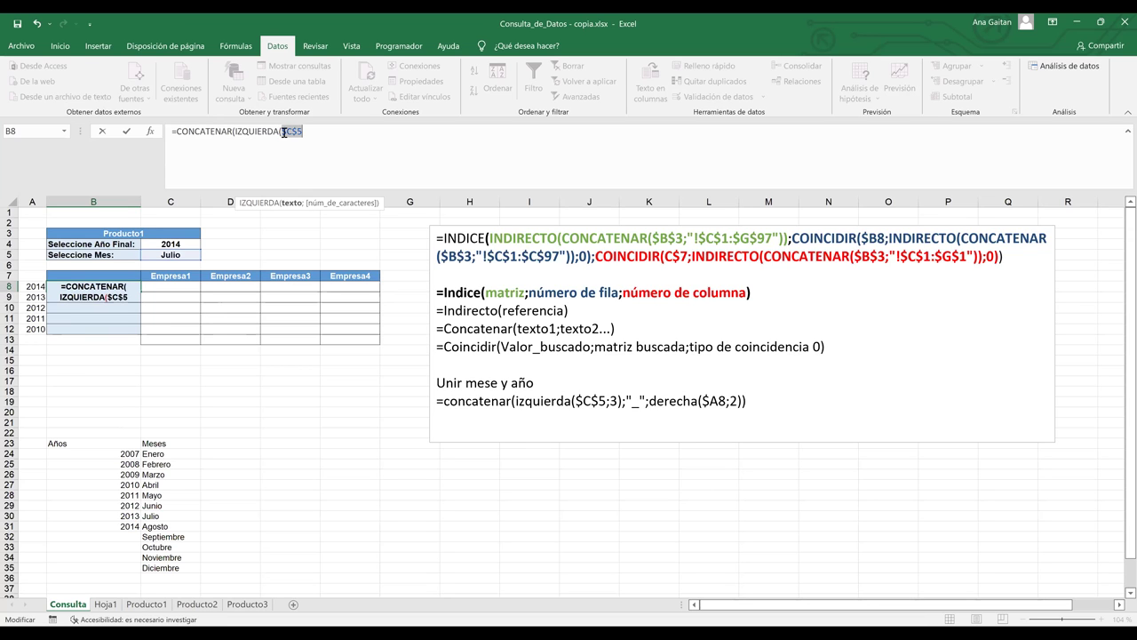
left_click(311, 132)
type(";3")
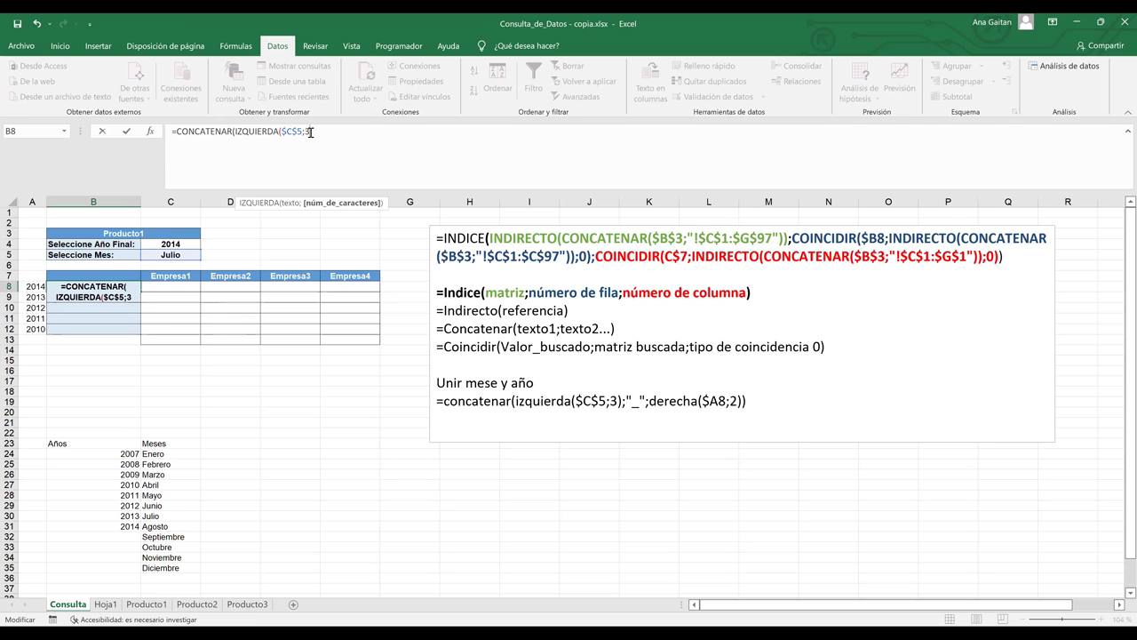
type(")")
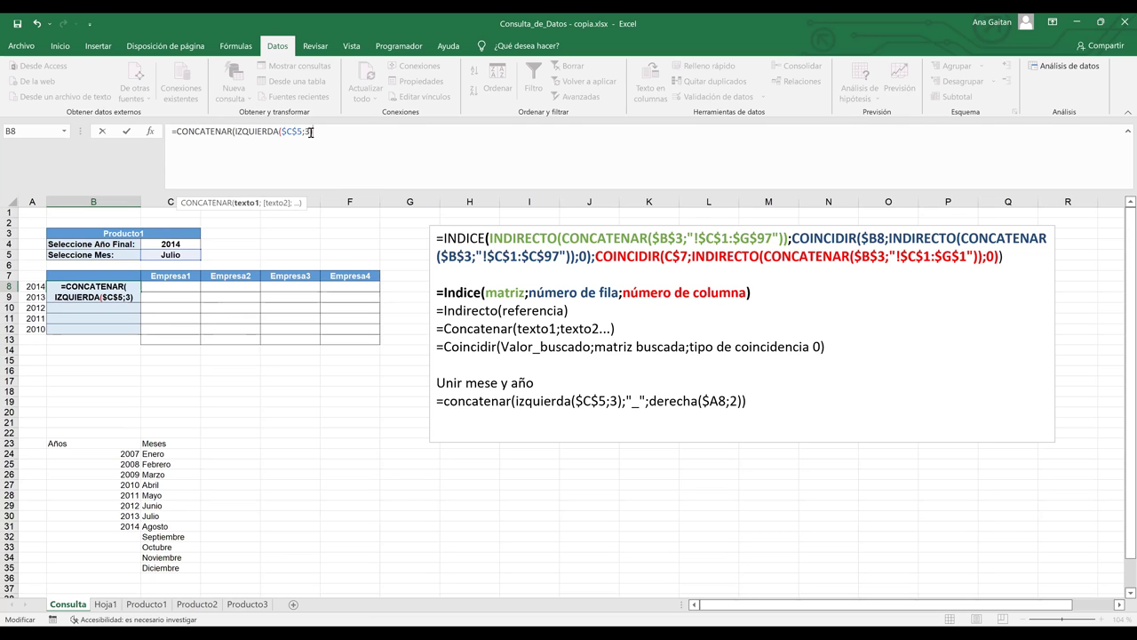
type(";\"")
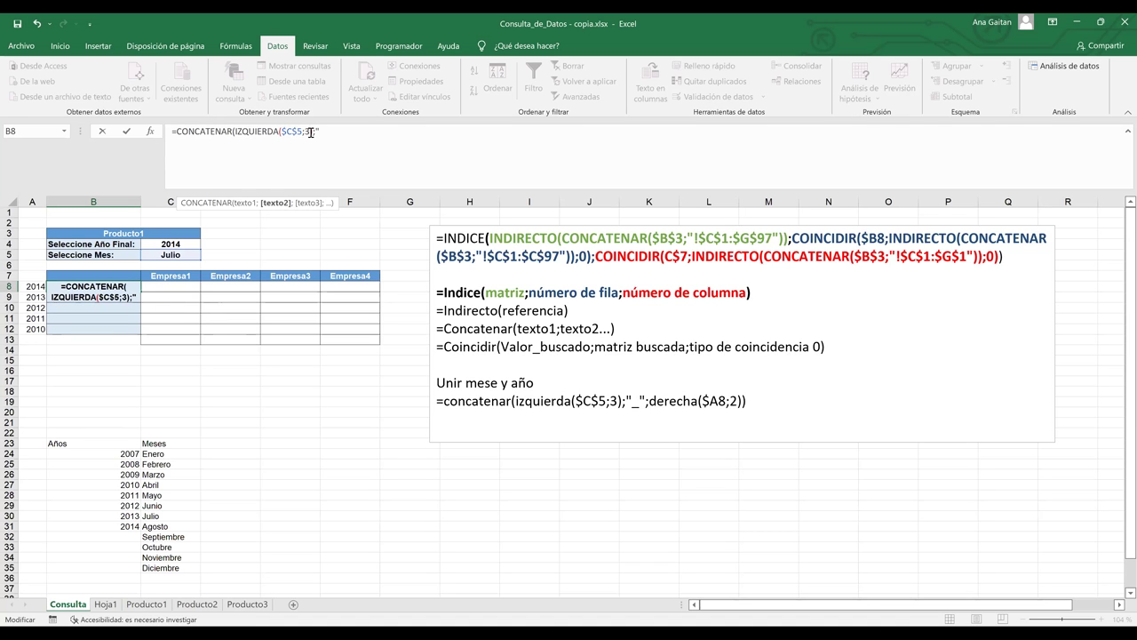
type("_")
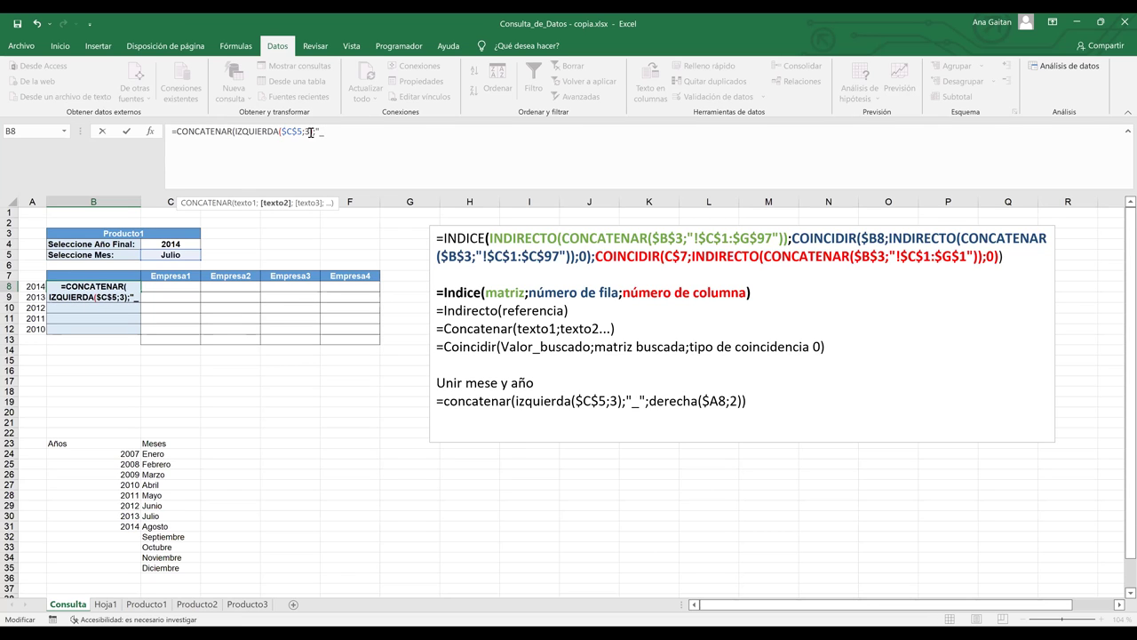
type("\";")
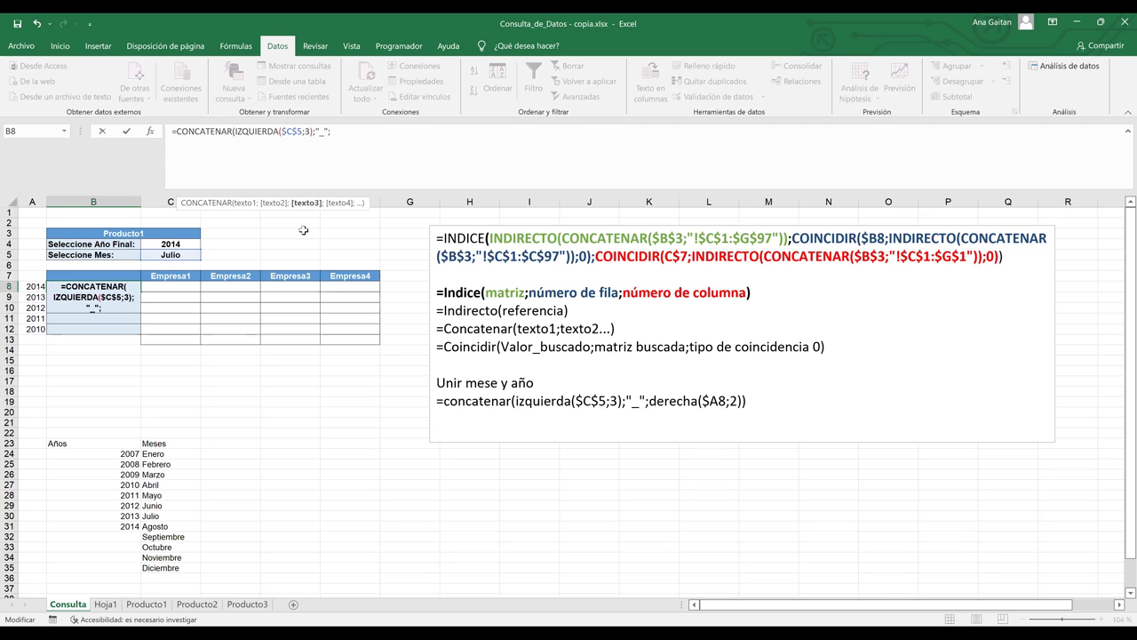
Add DERECHA with the column-fixed reference $A8 and 2 characters, and enter the completed CONCATENAR formula in B8.
type("dere")
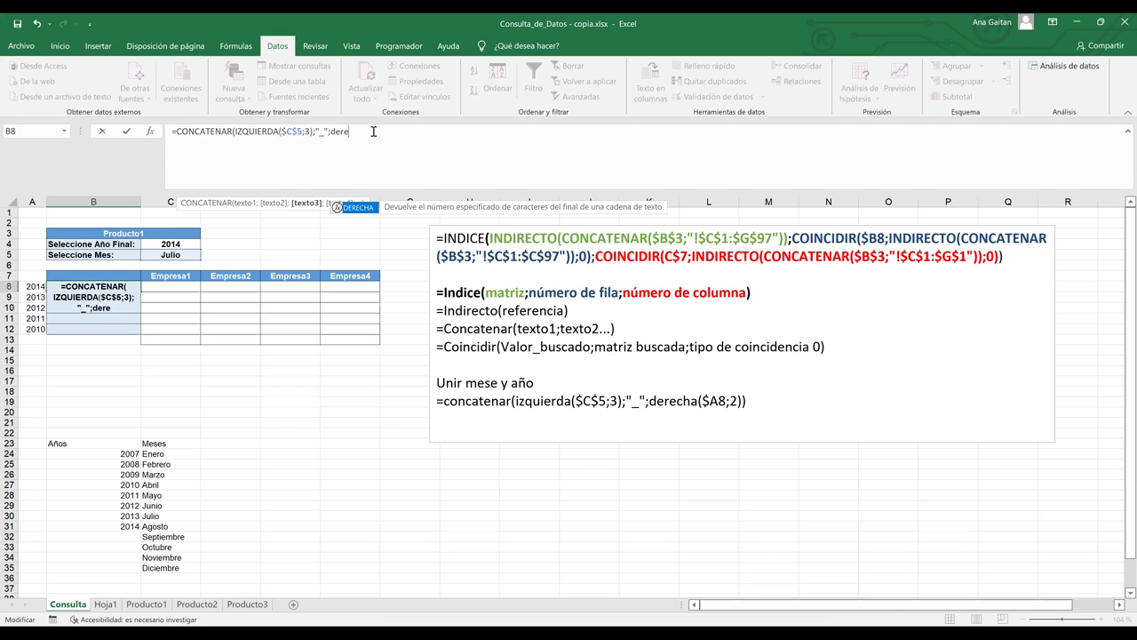
key("Tab")
type("A8")
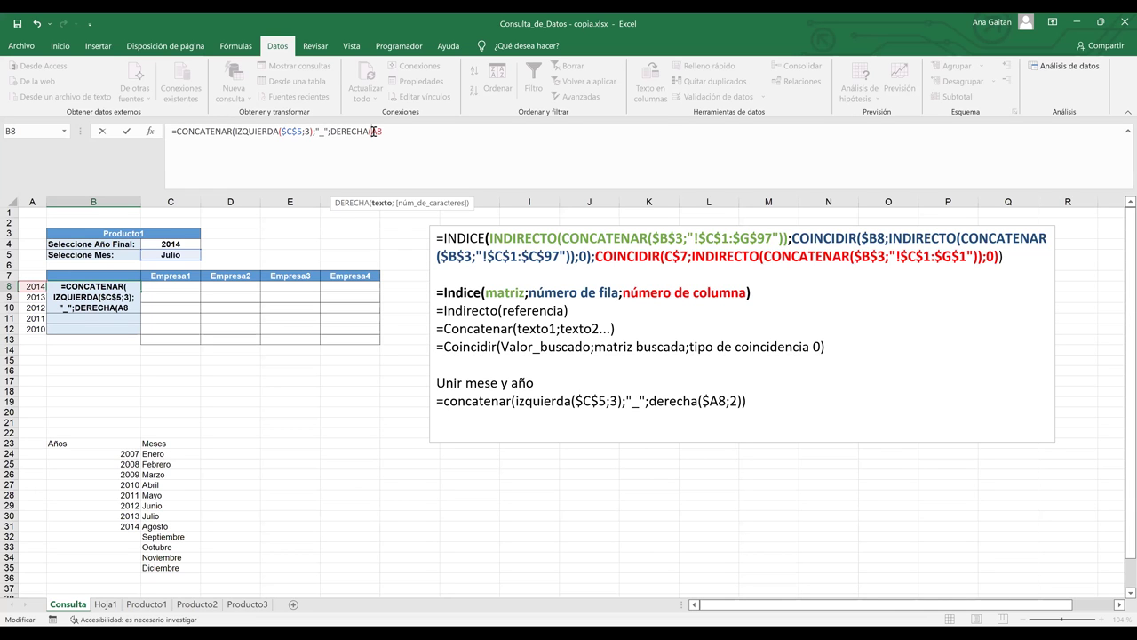
key("F4")
key("F4")
key("F4")
left_click(405, 131)
type(";")
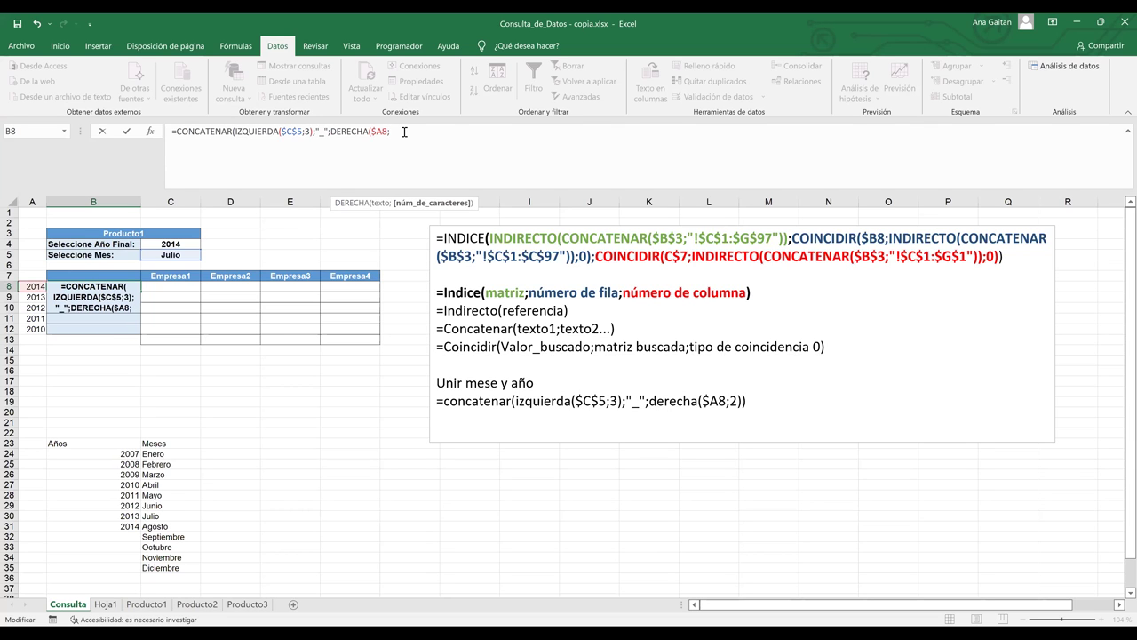
type("2)")
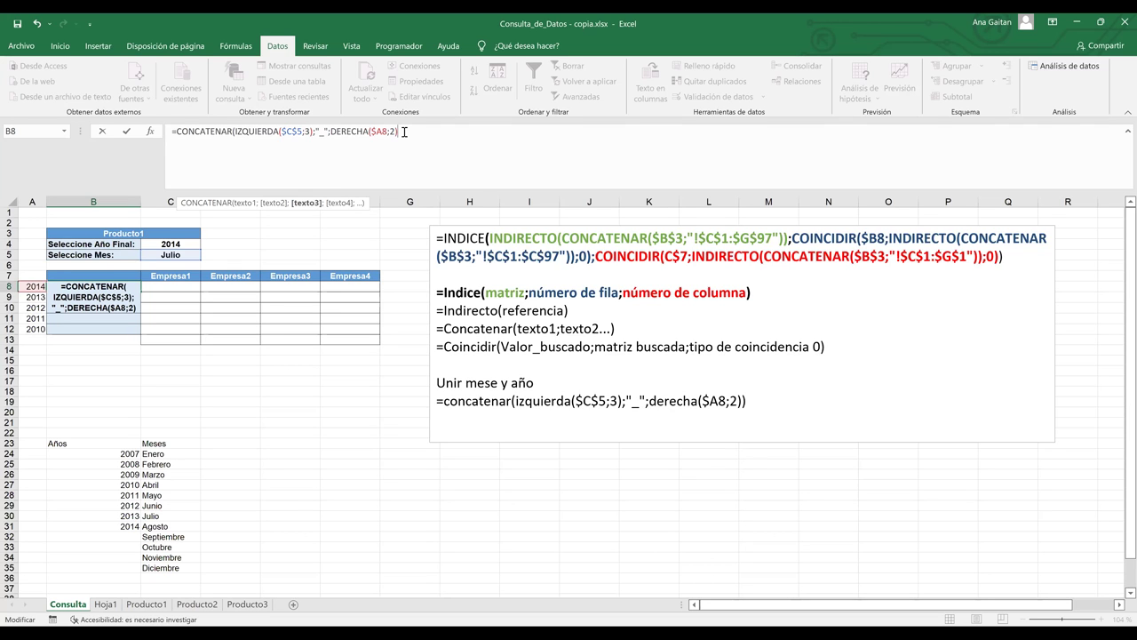
type(")")
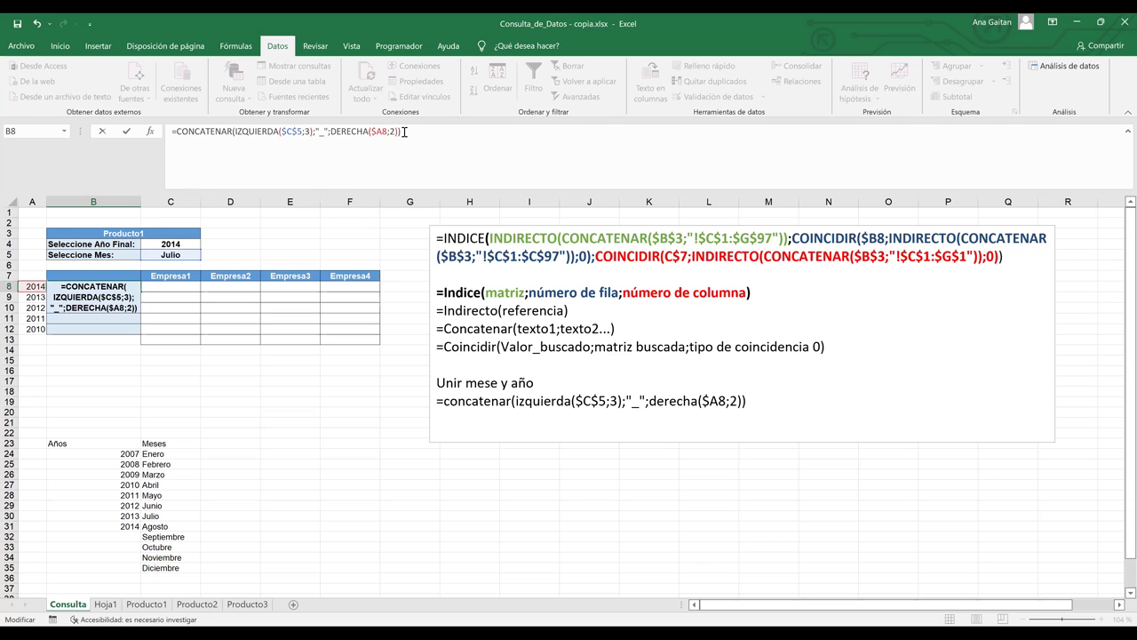
key("Return")
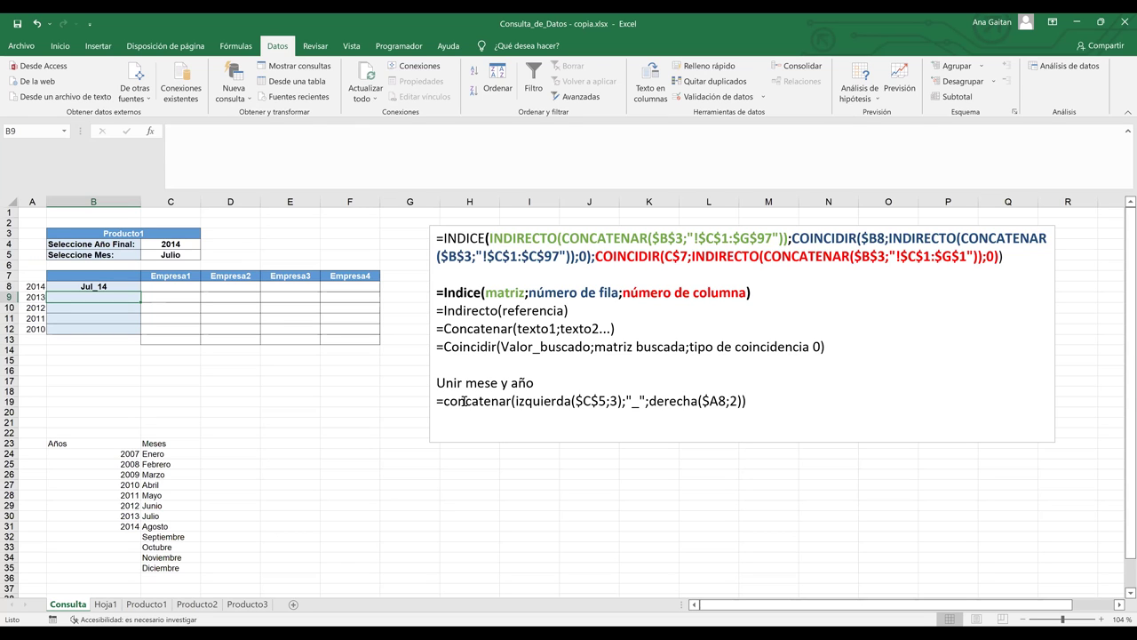
Fill the month-year label formula from B8 down through B12.
left_click(134, 285)
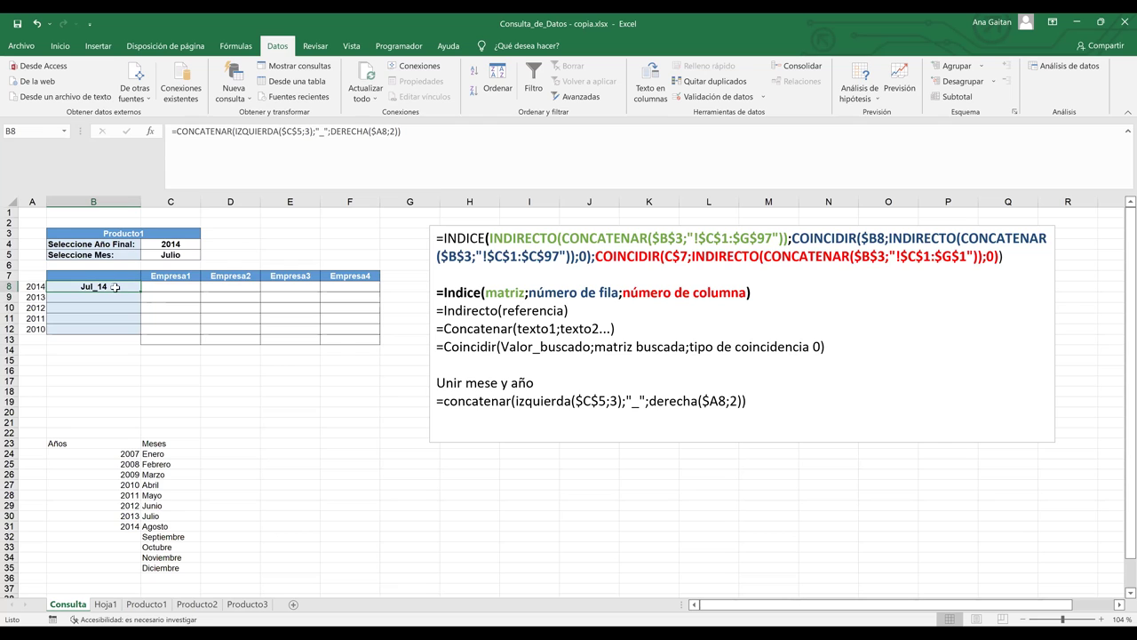
left_click_drag(142, 289, 137, 335)
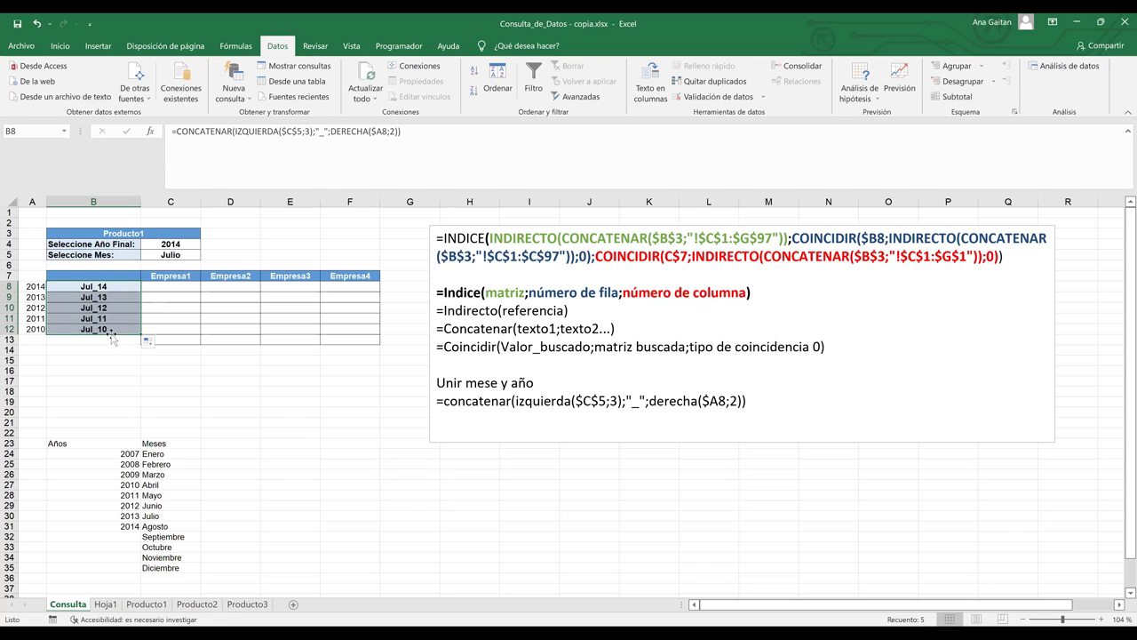
Check the filled labels against the month and year cells, and review the selectors and company header that the C8 query depends on.
left_click(160, 286)
left_click(171, 255)
left_click(33, 330)
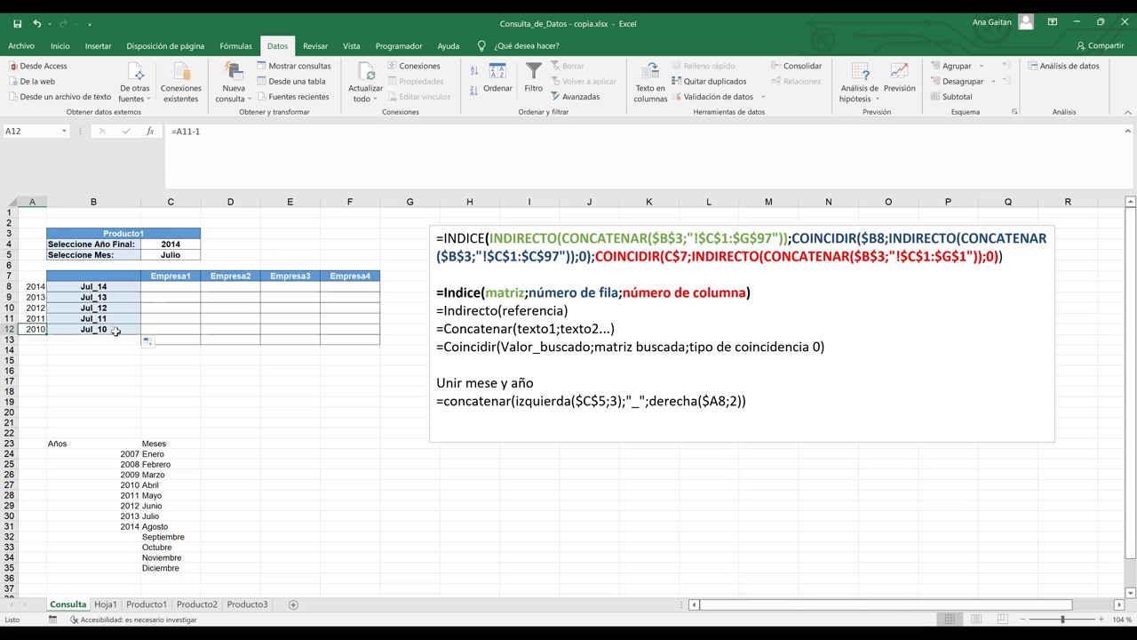
left_click(116, 331)
left_click(178, 298)
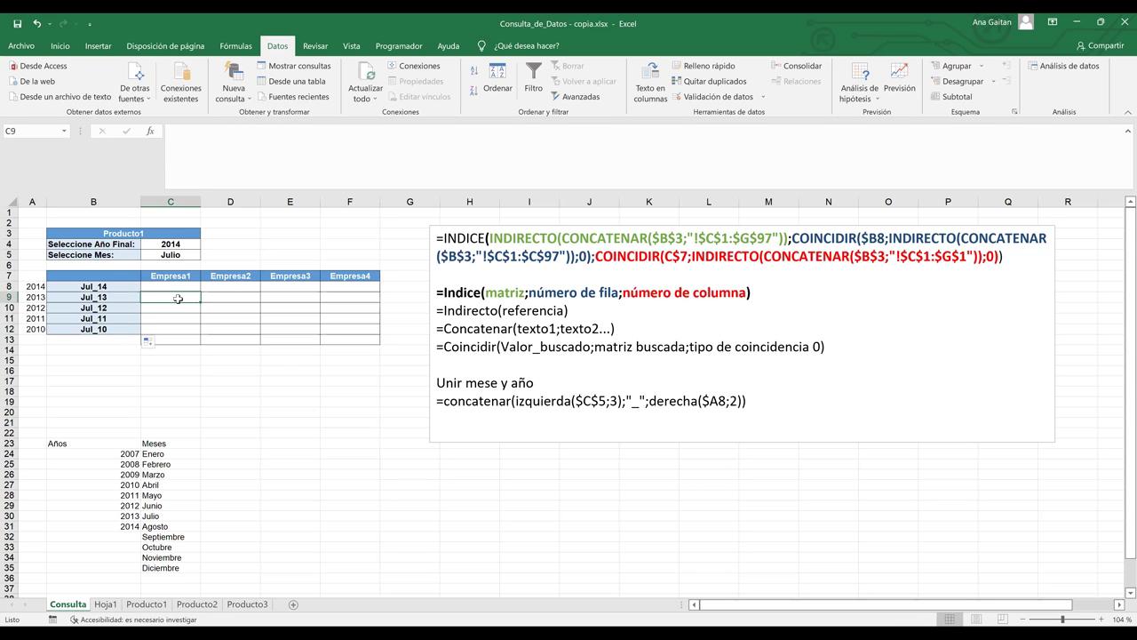
left_click(174, 286)
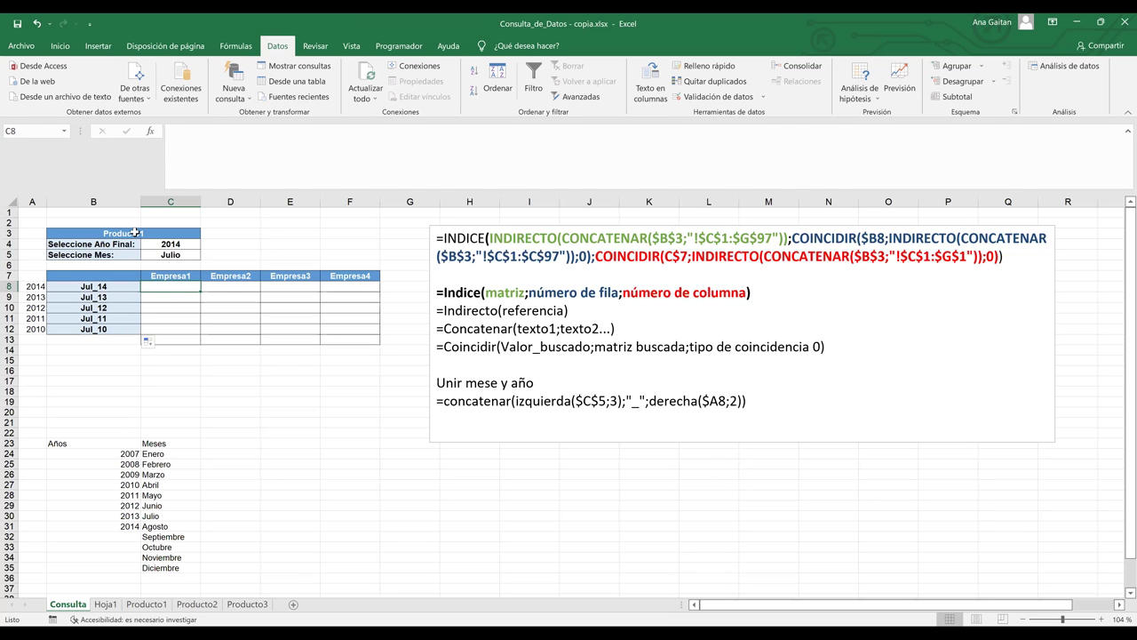
left_click(170, 243)
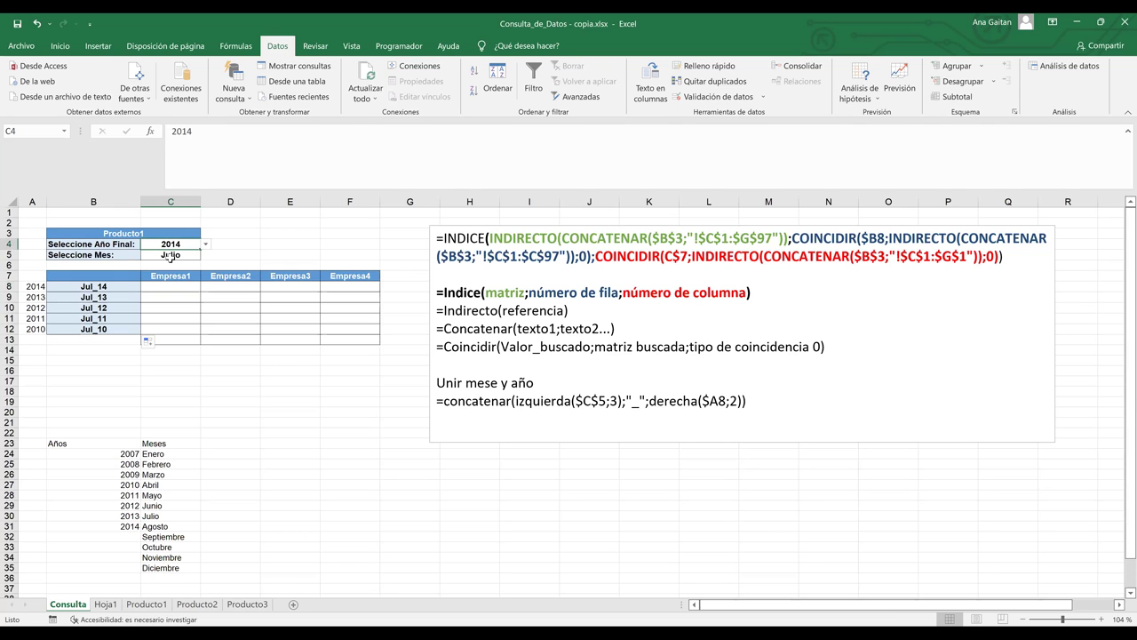
left_click(170, 255)
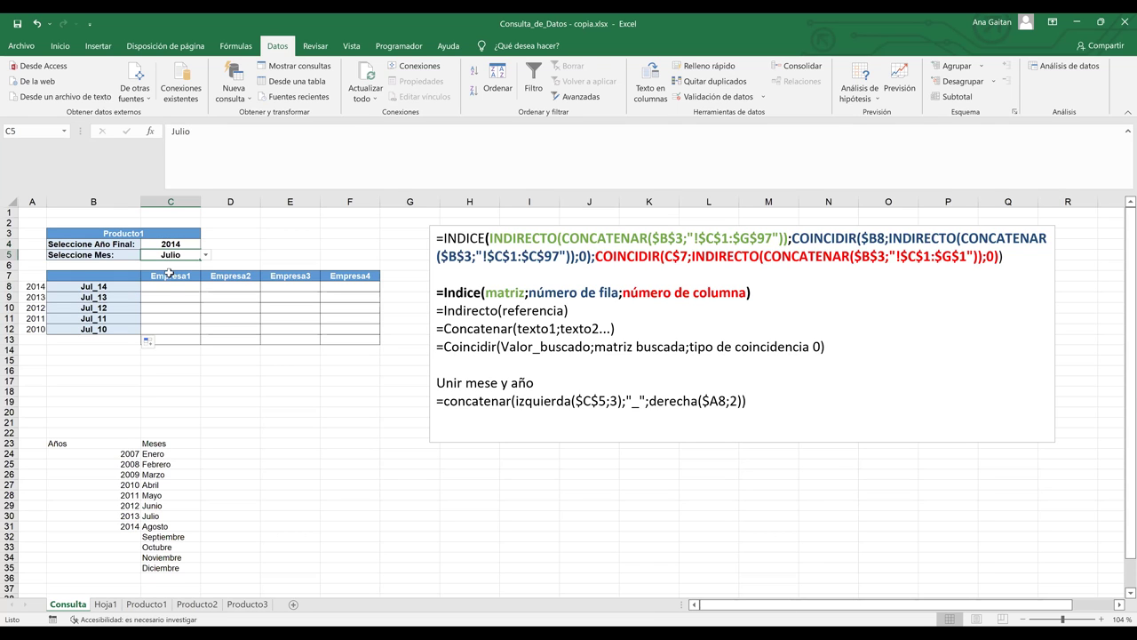
left_click(172, 280)
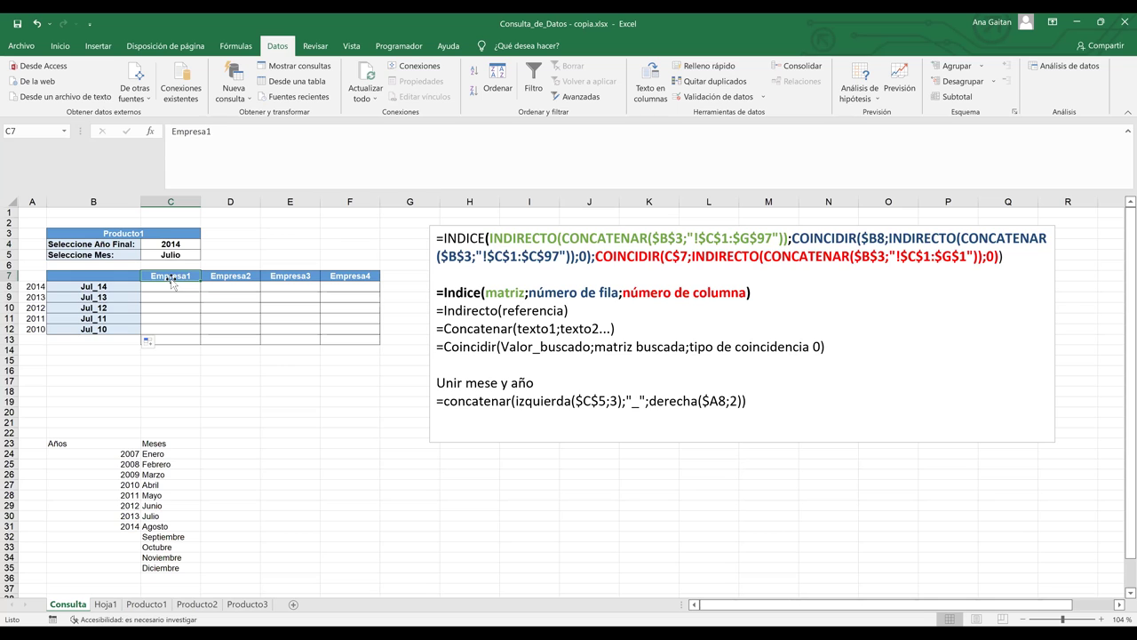
left_click(178, 286)
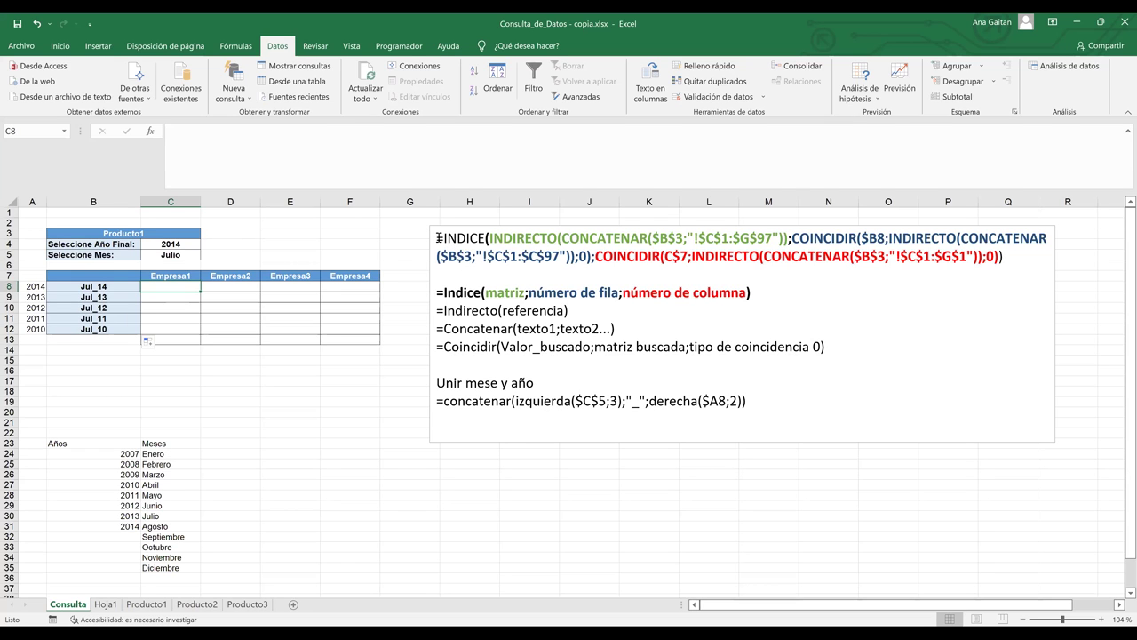
Examine the reference INDICE formula in the text box, focusing on its INDIRECTO(CONCATENAR()) matrix argument and the $B$3 reference.
left_click_drag(438, 238, 471, 238)
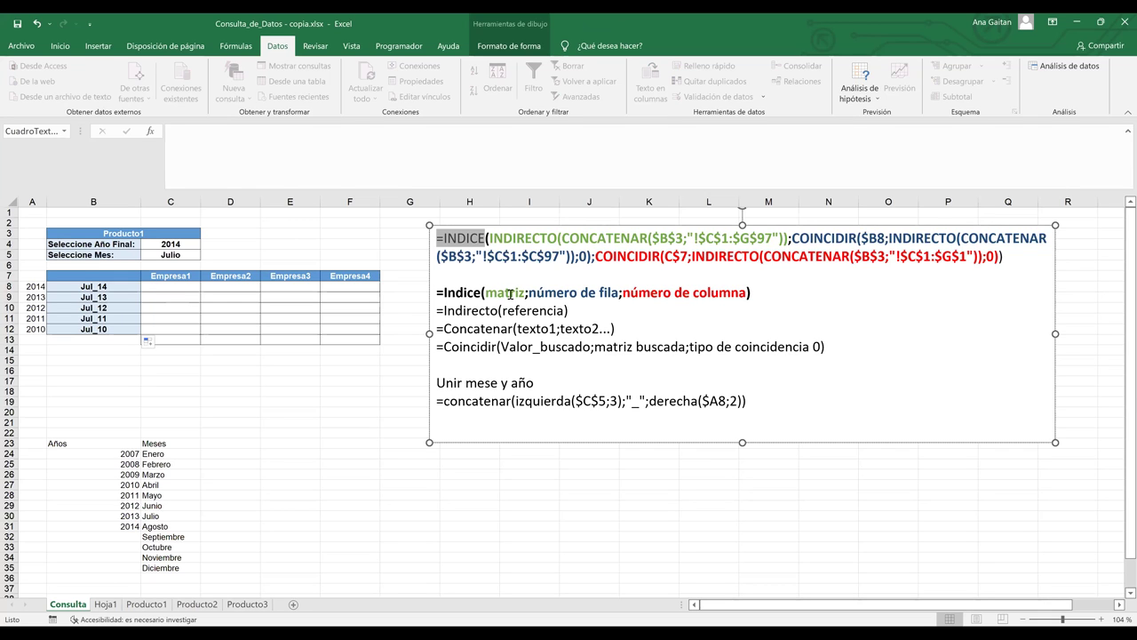
left_click_drag(490, 235, 787, 236)
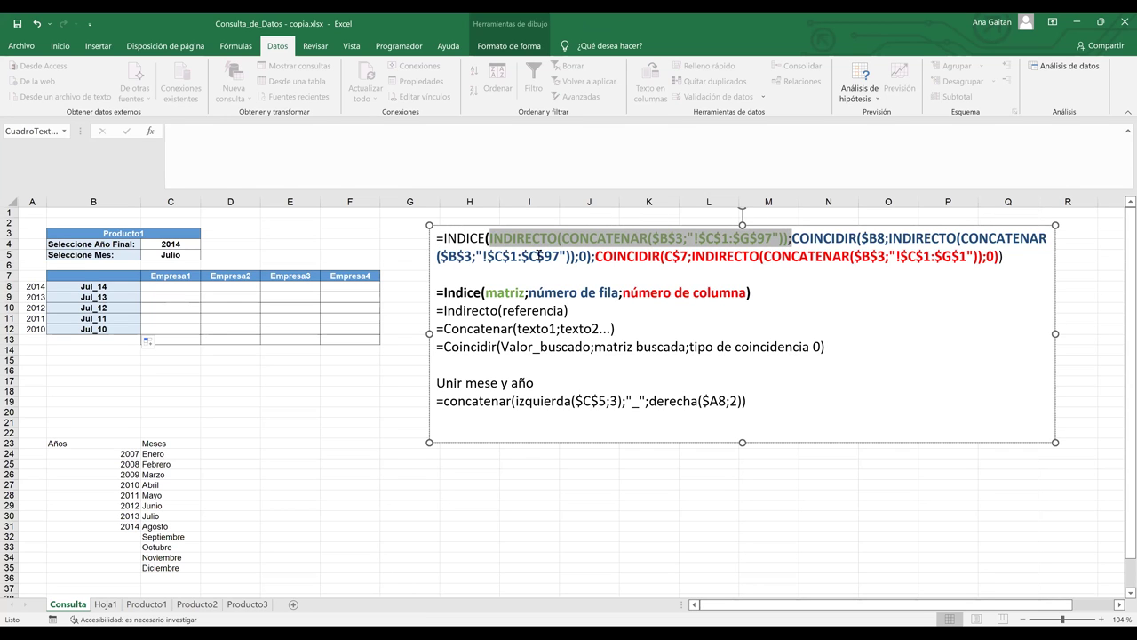
left_click(517, 240)
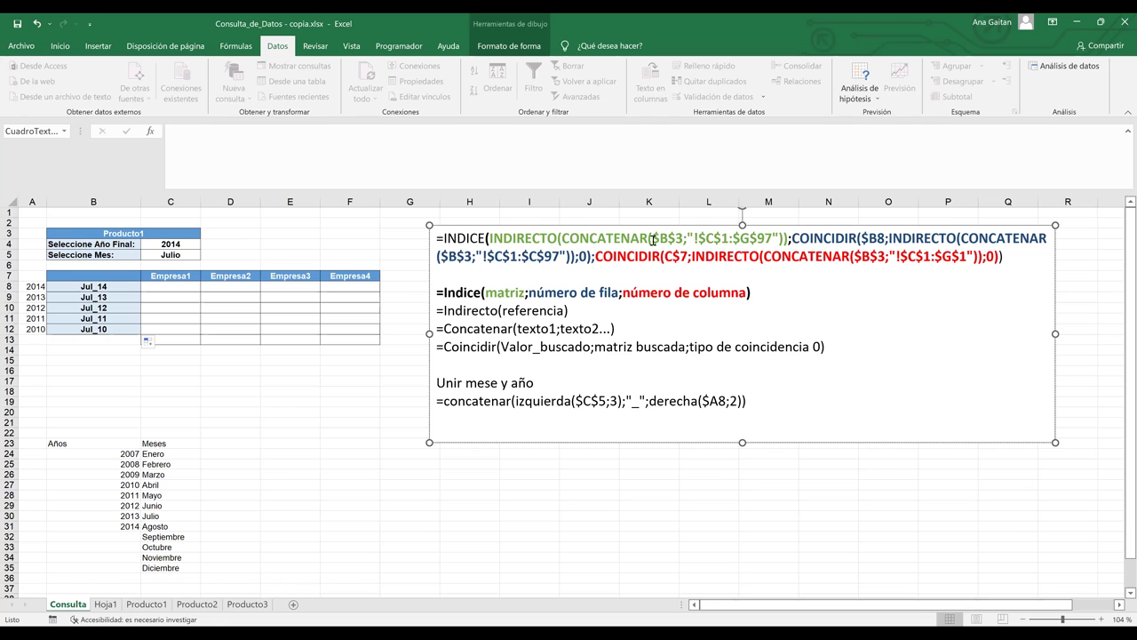
left_click_drag(650, 238, 682, 235)
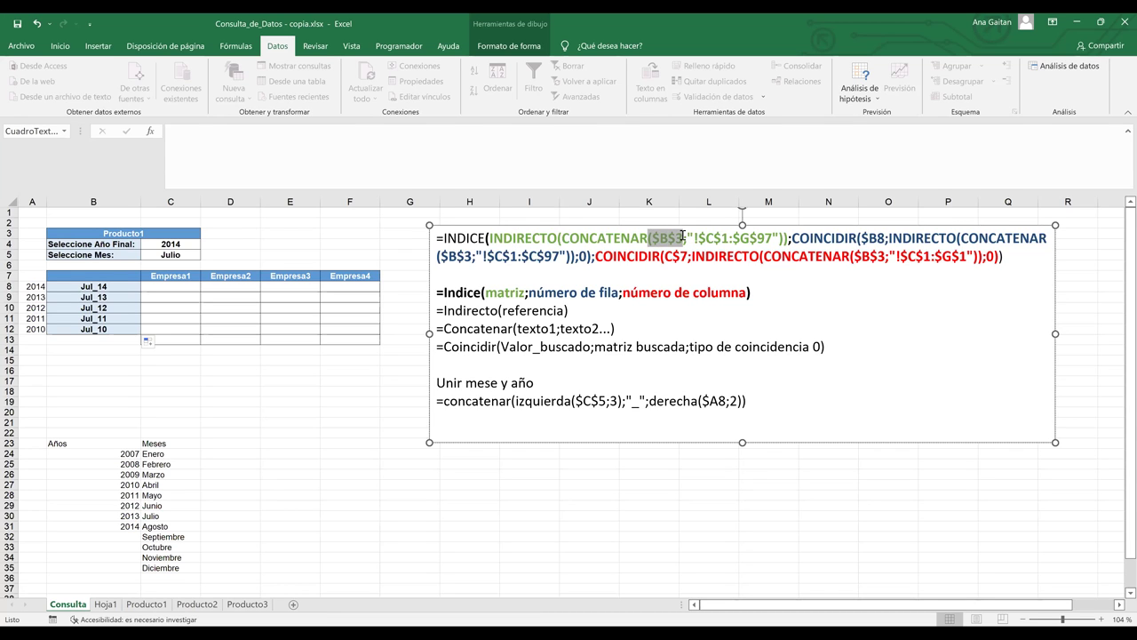
Choose Producto3 as the product in B3.
left_click(124, 233)
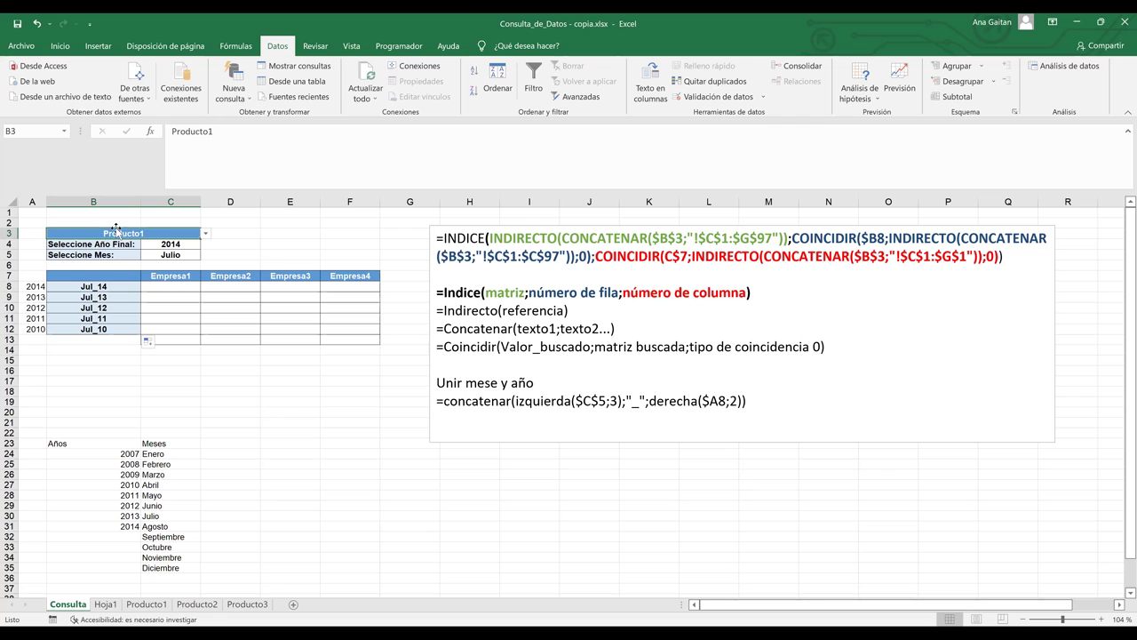
left_click(207, 233)
left_click(160, 242)
Examine the "!$C$1:$G$97" range text in the reference formula's matrix argument.
left_click(730, 238)
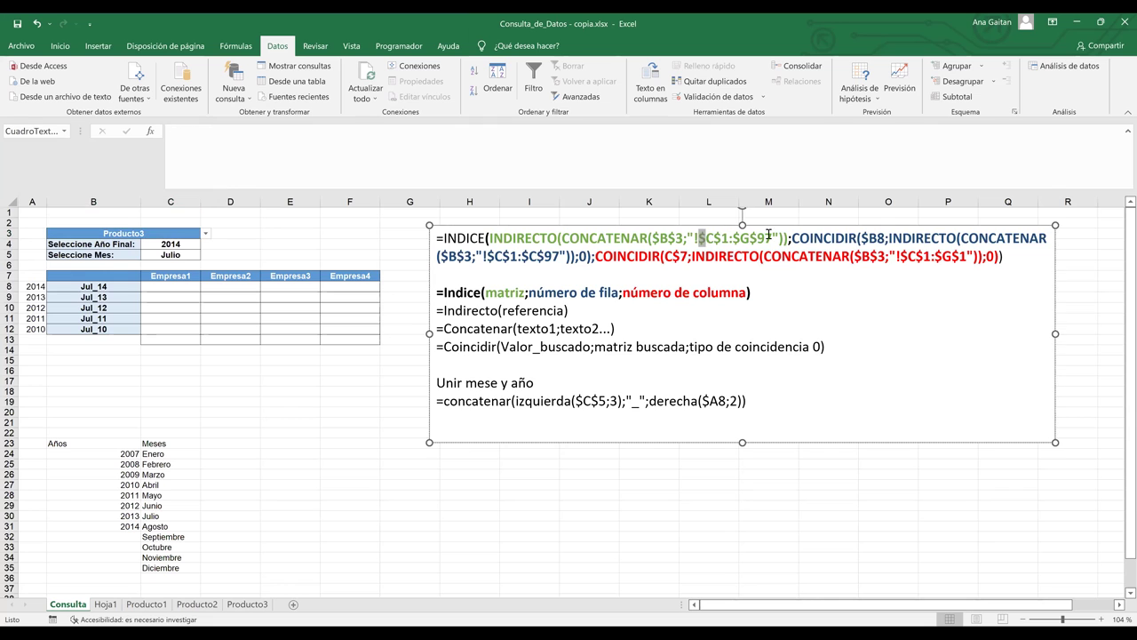
double_click(744, 237)
left_click_drag(741, 237, 777, 236)
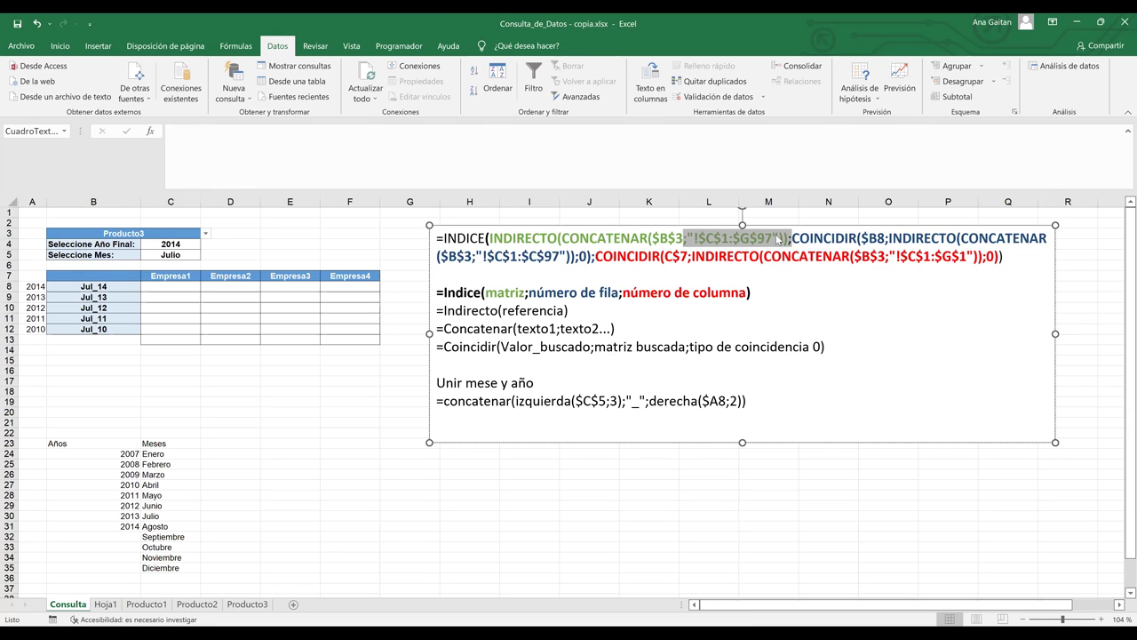
Review the C1:G97 data block on the Producto1 sheet and return to product cell B3 on Consulta.
left_click(149, 604)
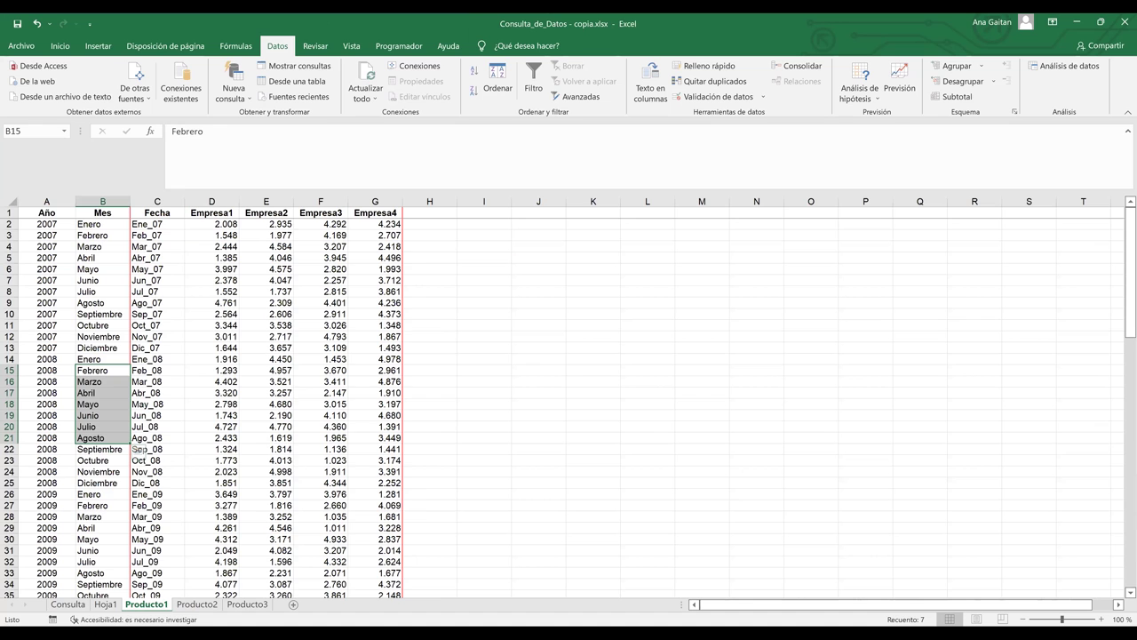
key("ctrl+Up")
key("Right")
key("ctrl+shift+End")
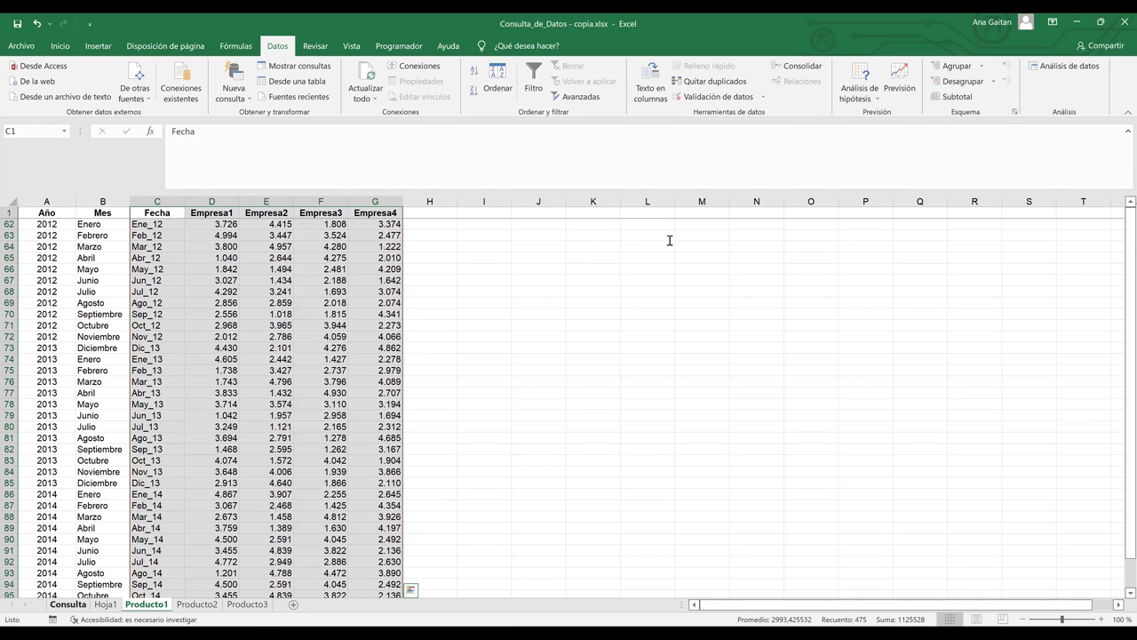
key("ctrl+Page_Up")
key("ctrl+Page_Up")
left_click(161, 228)
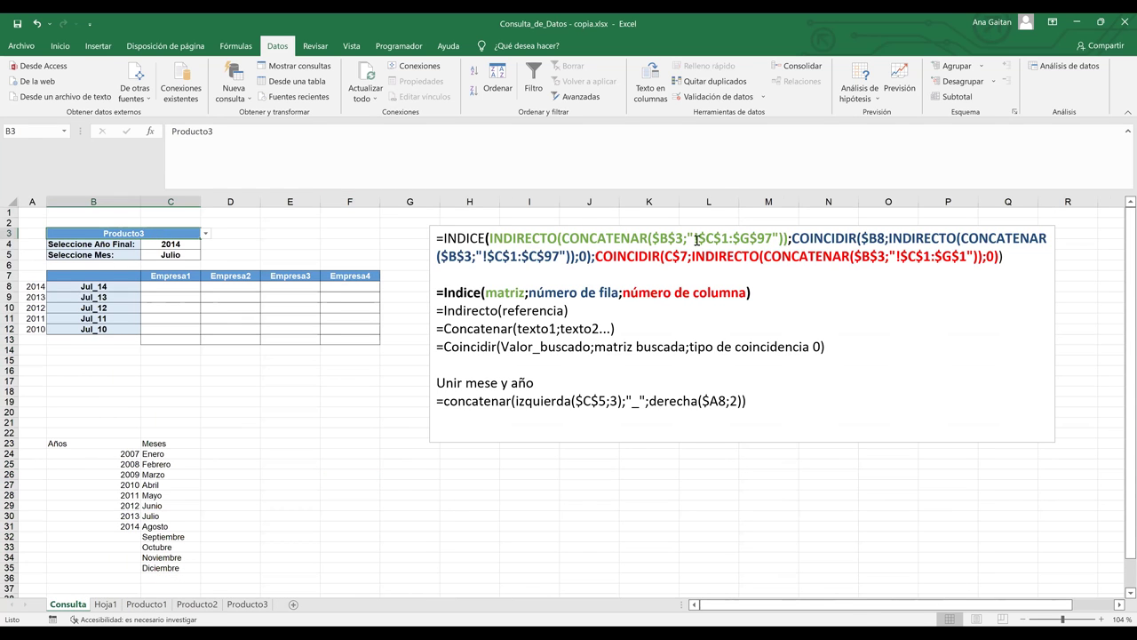
Match the reference formula's "!$C$1:$G$97" matrix text and first COINCIDIR block to the matriz and número de fila arguments of Indice.
left_click_drag(686, 238, 775, 238)
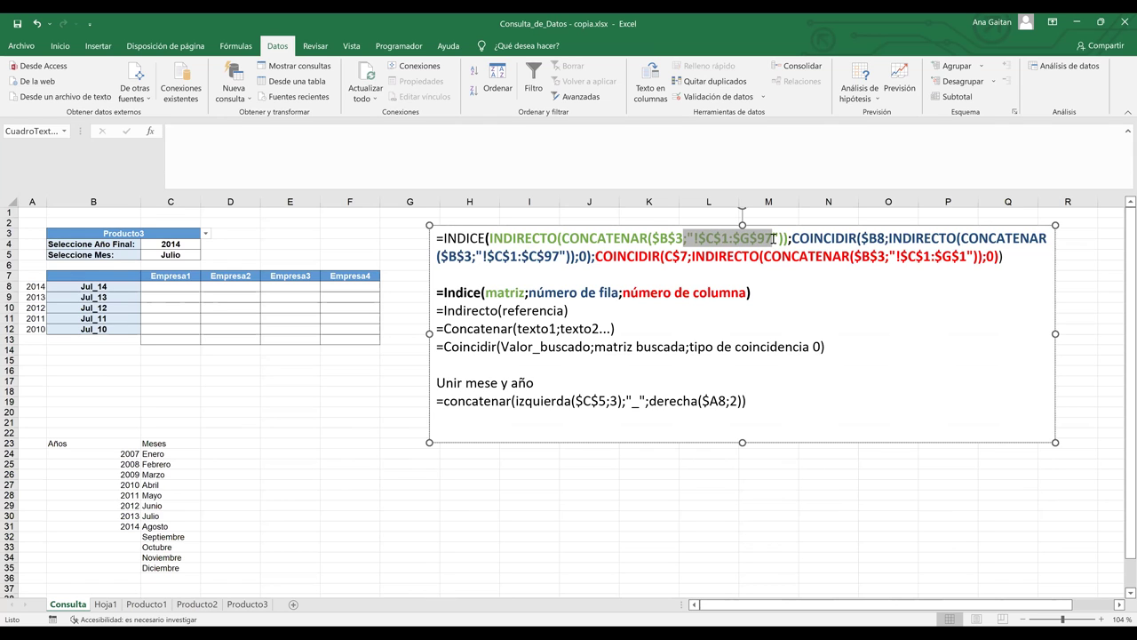
left_click_drag(774, 238, 788, 240)
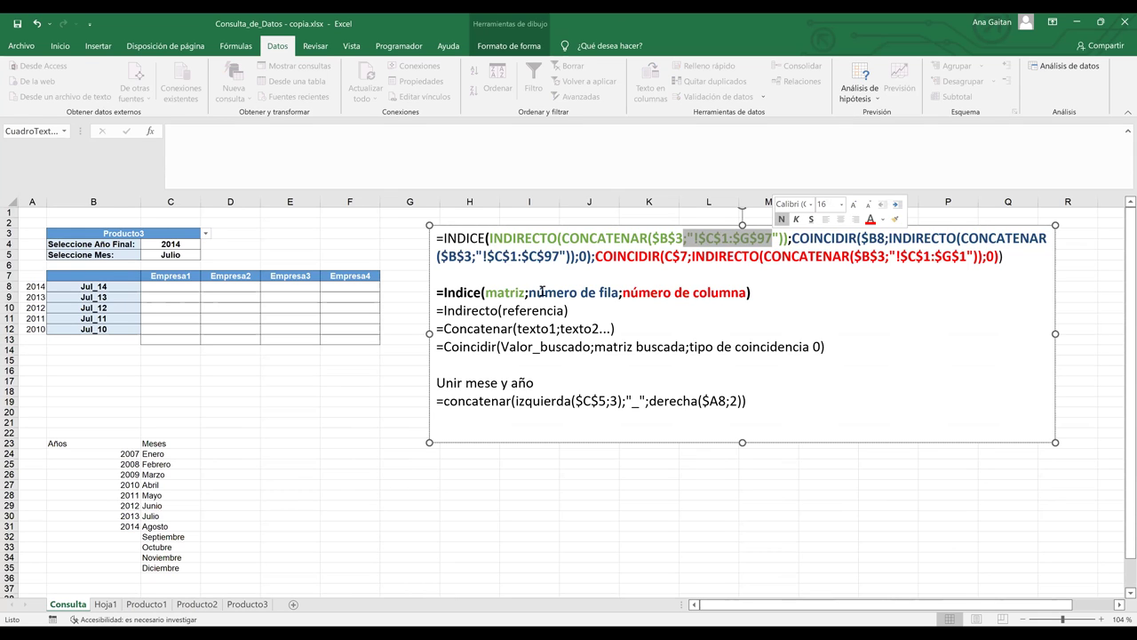
left_click_drag(444, 293, 619, 293)
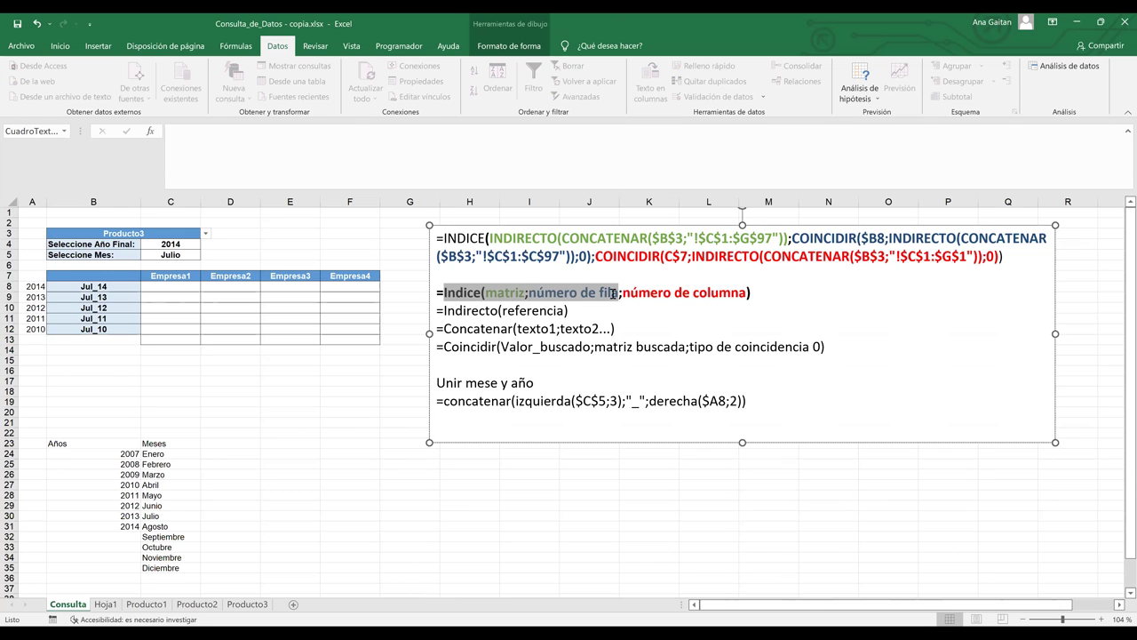
left_click_drag(530, 295, 616, 295)
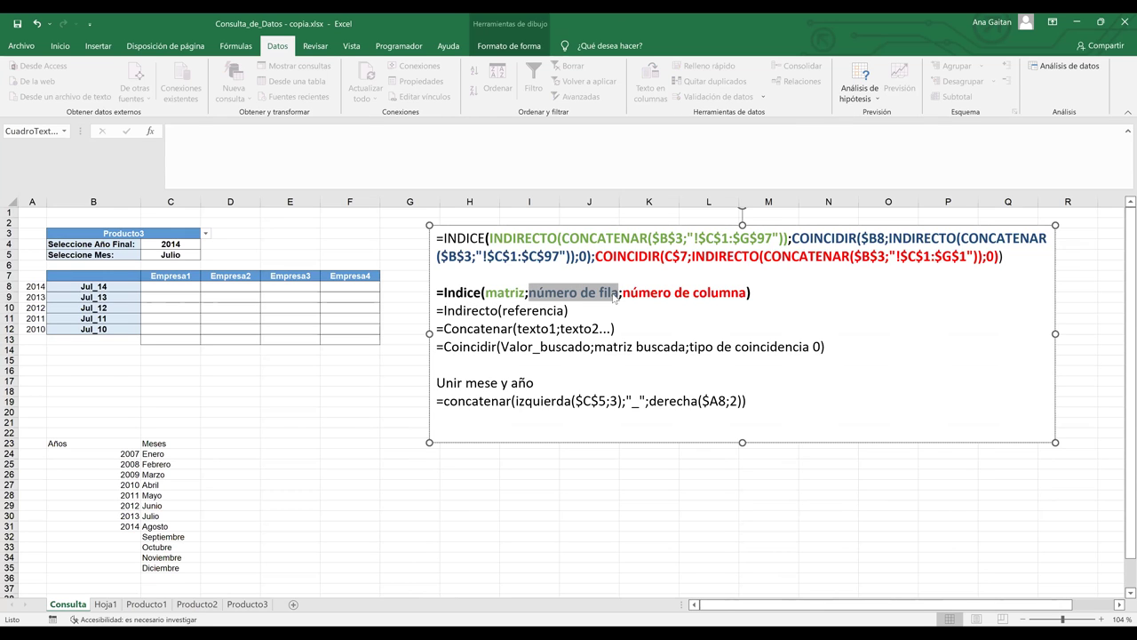
left_click(692, 294)
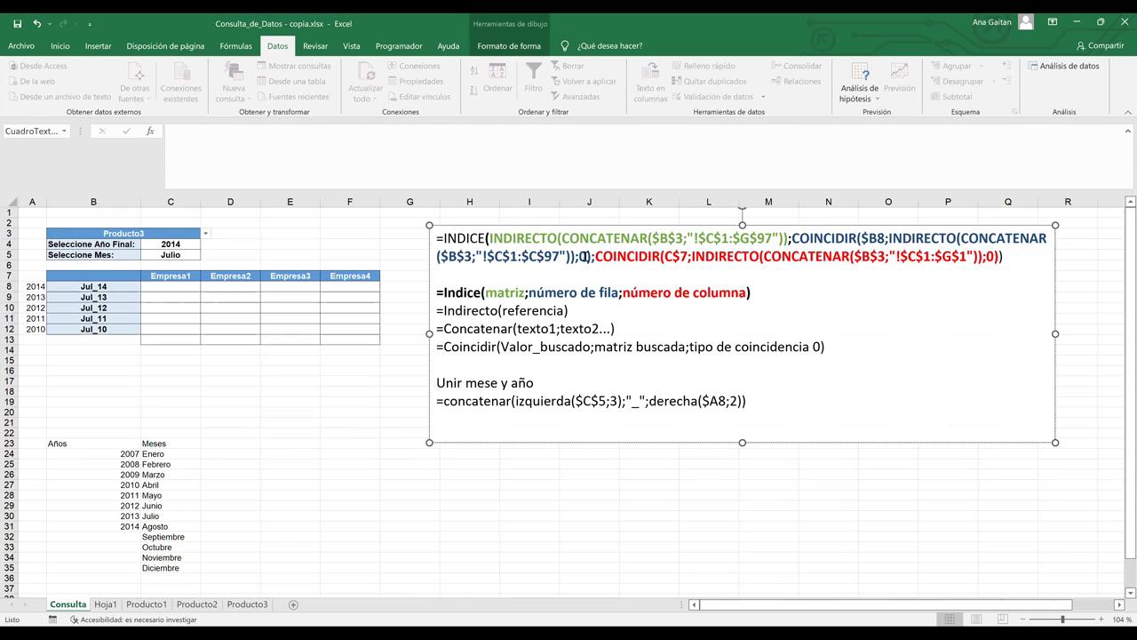
left_click(592, 259, "shift")
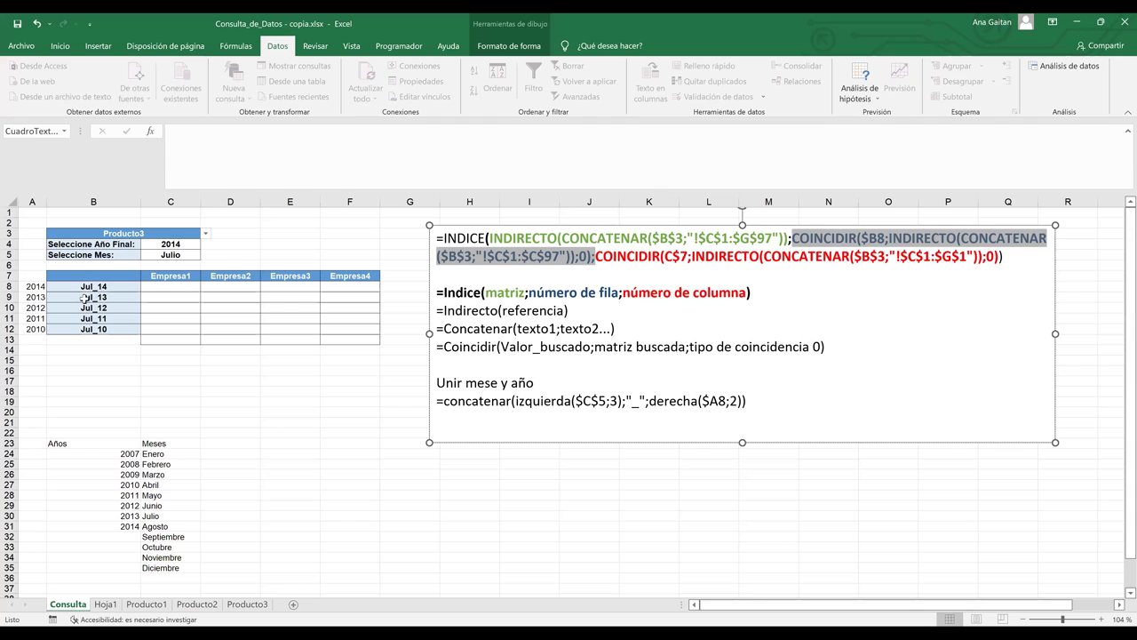
Highlight the month-year label in B8 with a yellow fill.
left_click(93, 288)
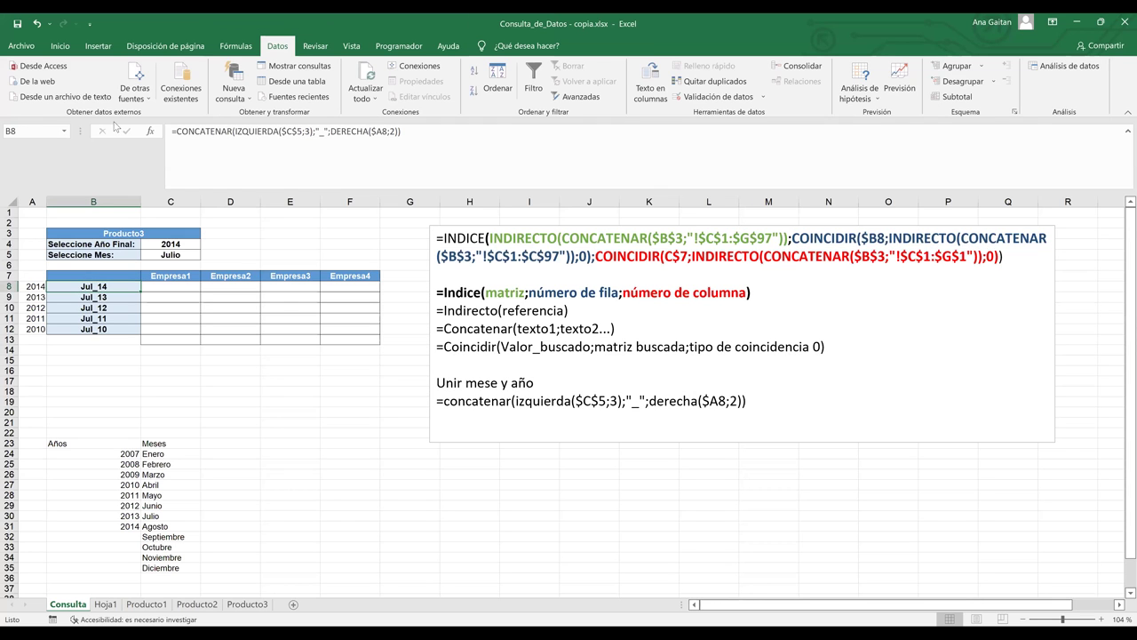
left_click(60, 46)
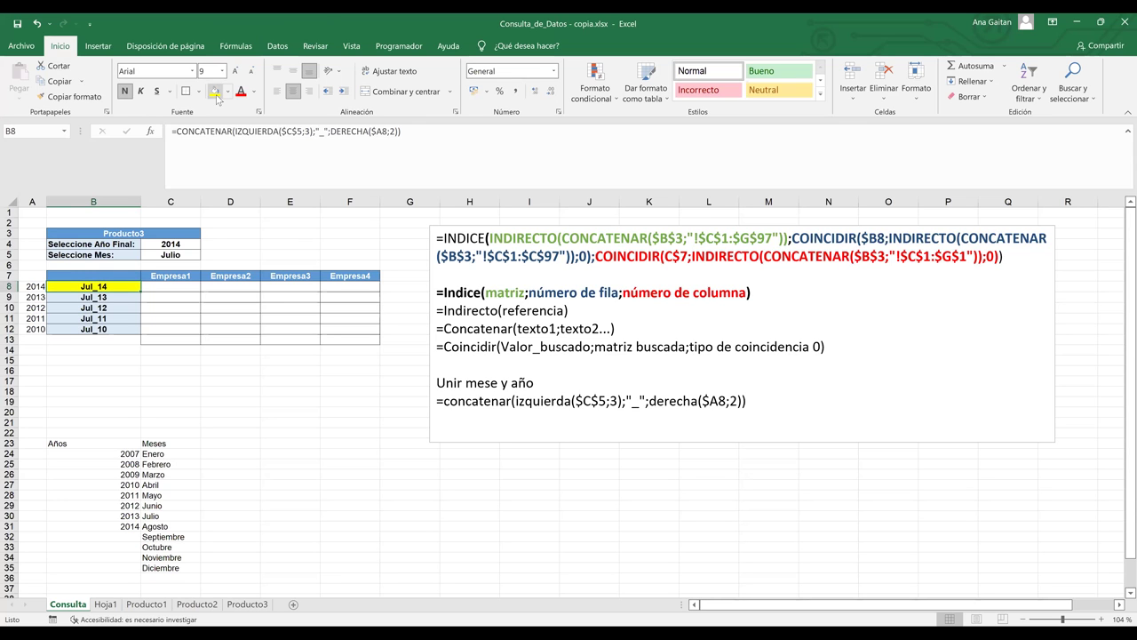
Try highlighting the product selector in B3 with a yellow fill.
left_click(141, 234)
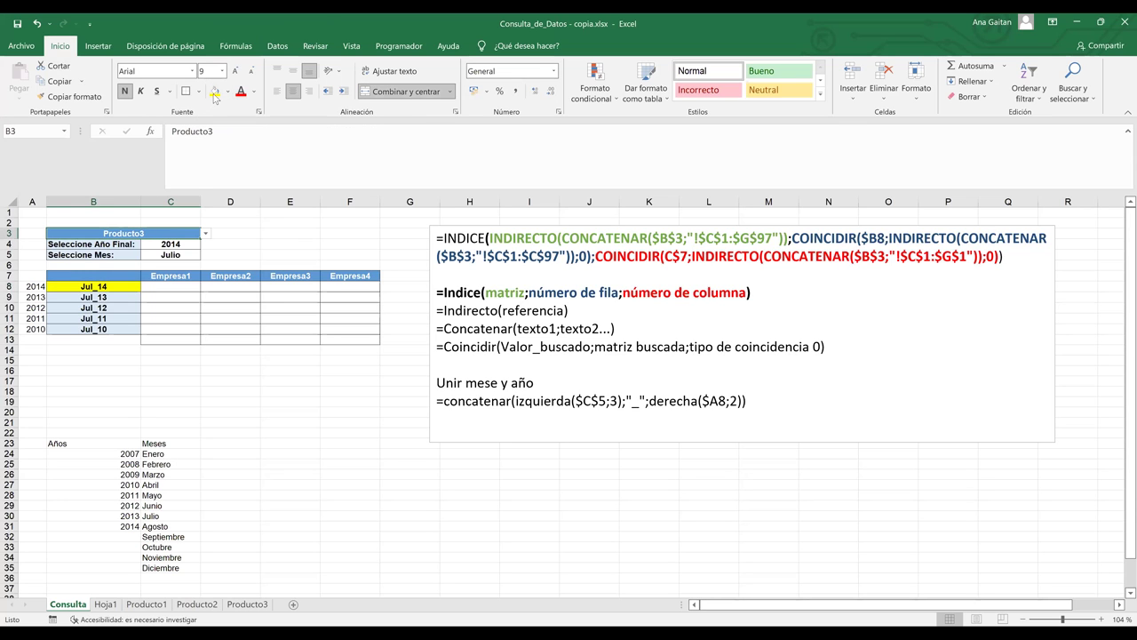
left_click(214, 91)
left_click(229, 92)
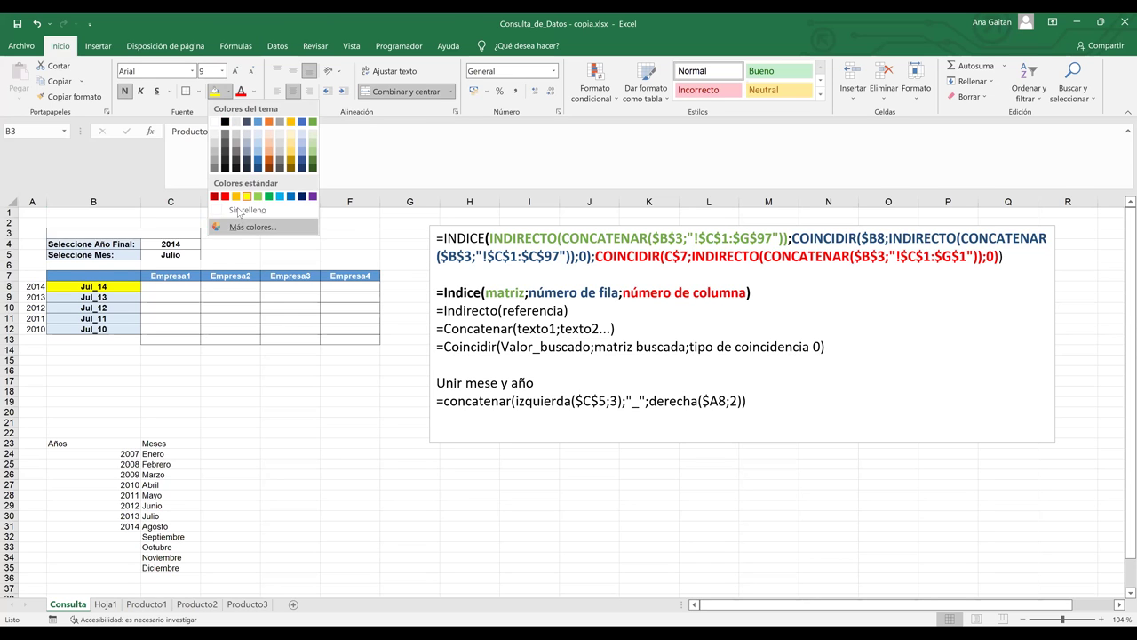
left_click(312, 250)
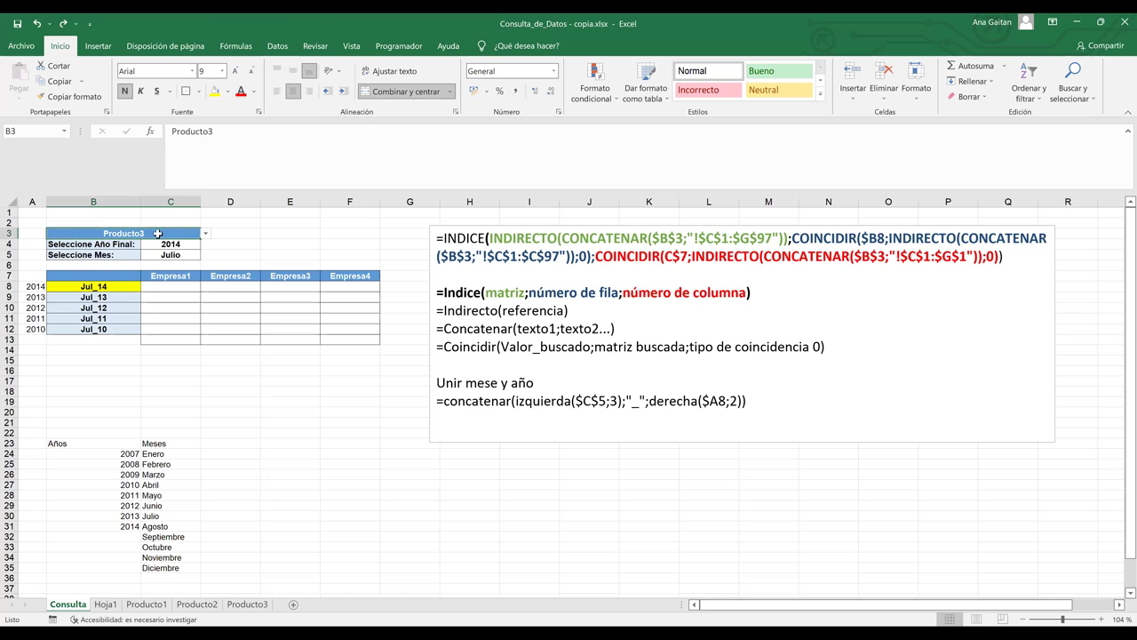
Add an outside border around the product selector in B3.
left_click(199, 91)
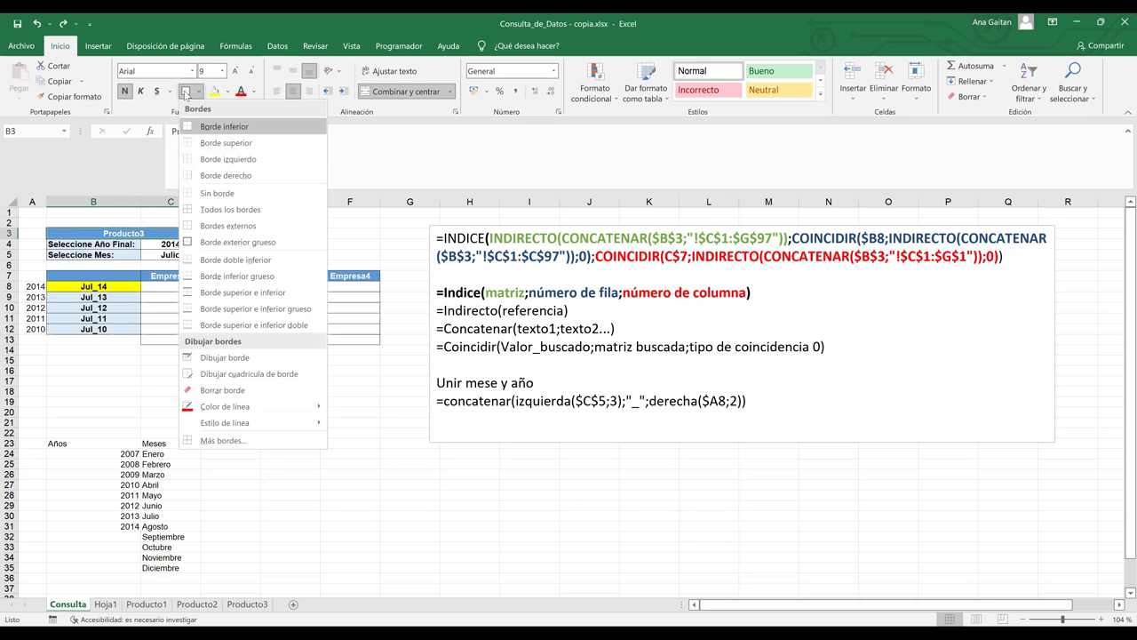
left_click(234, 226)
left_click(234, 233)
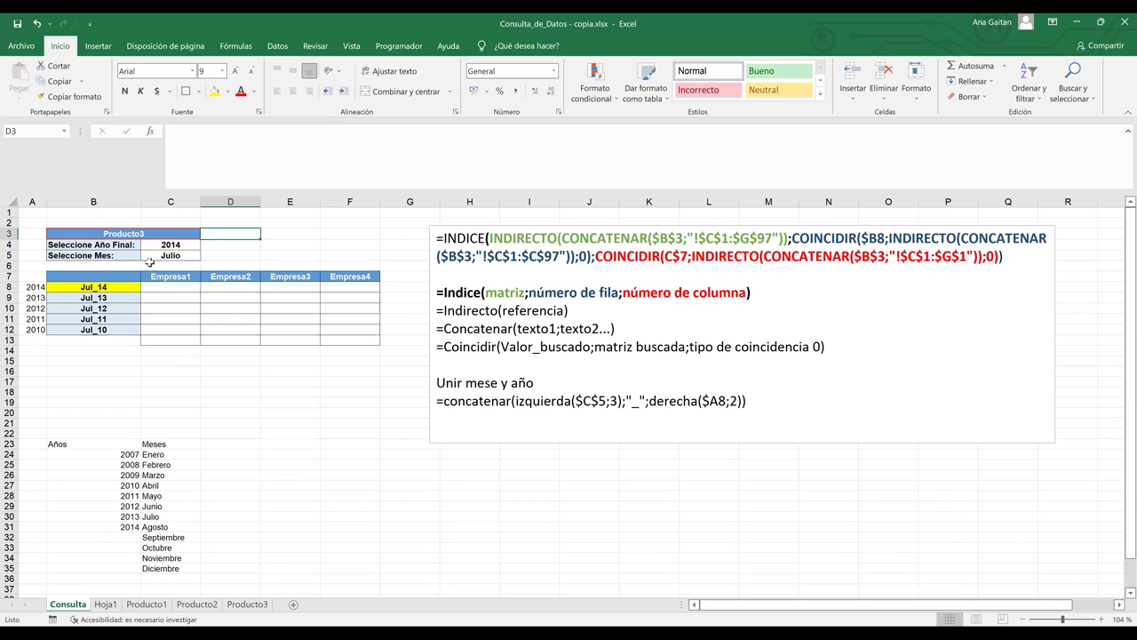
Examine the row COINCIDIR arguments in the reference formula: lookup cell B8, INDIRECTO(CONCATENAR()), $B$3 and the "!$C$1:$C$97" range text.
left_click(112, 285)
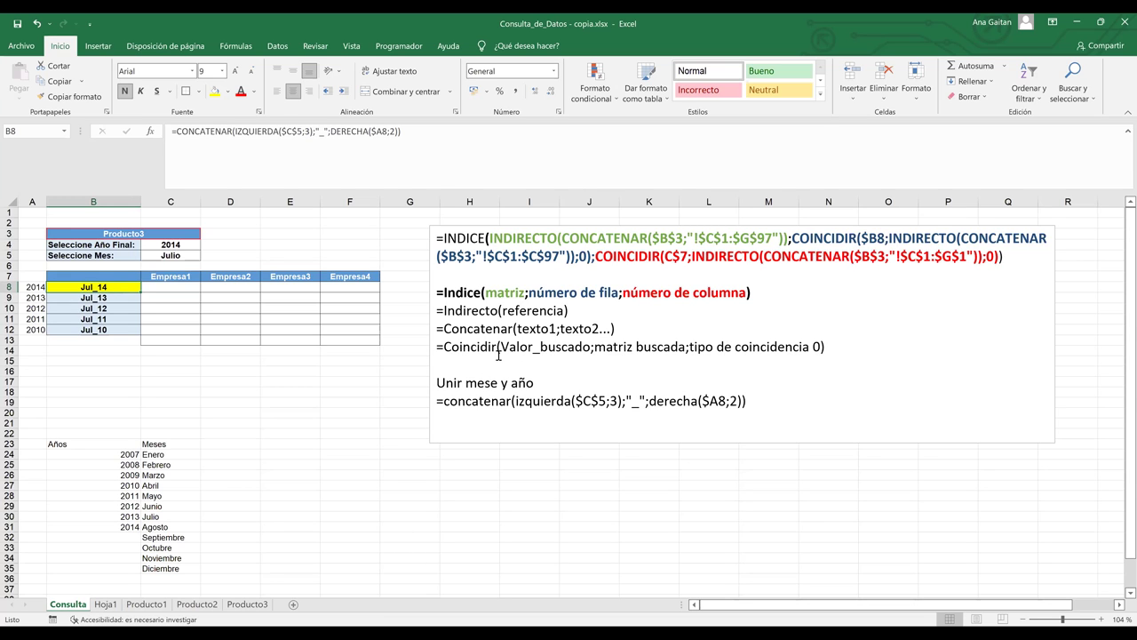
left_click_drag(595, 346, 675, 345)
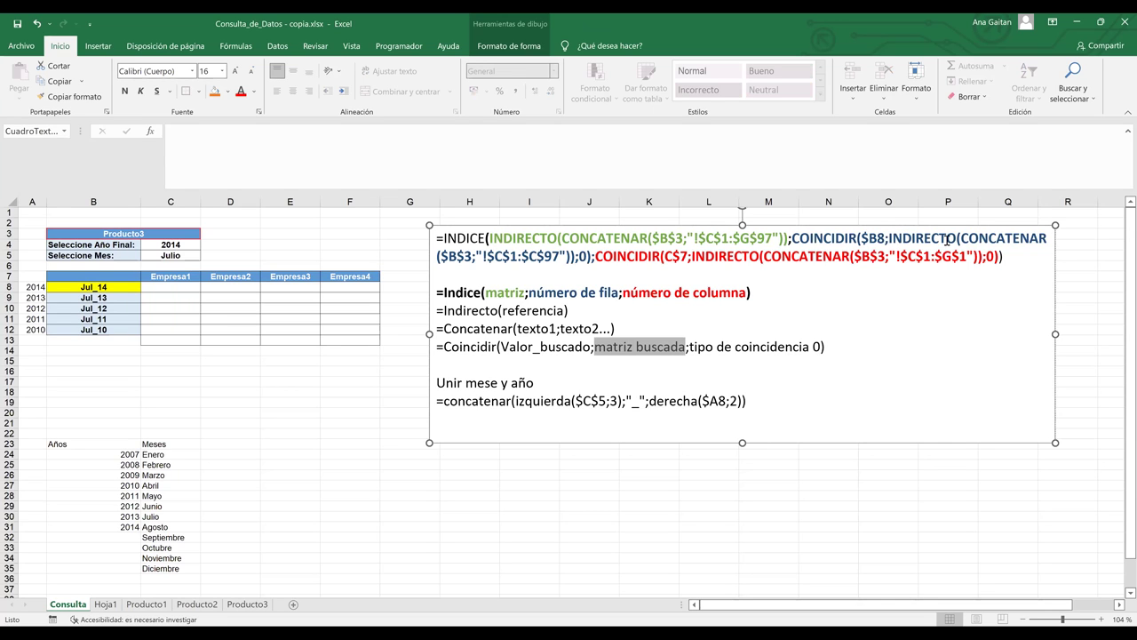
double_click(949, 240)
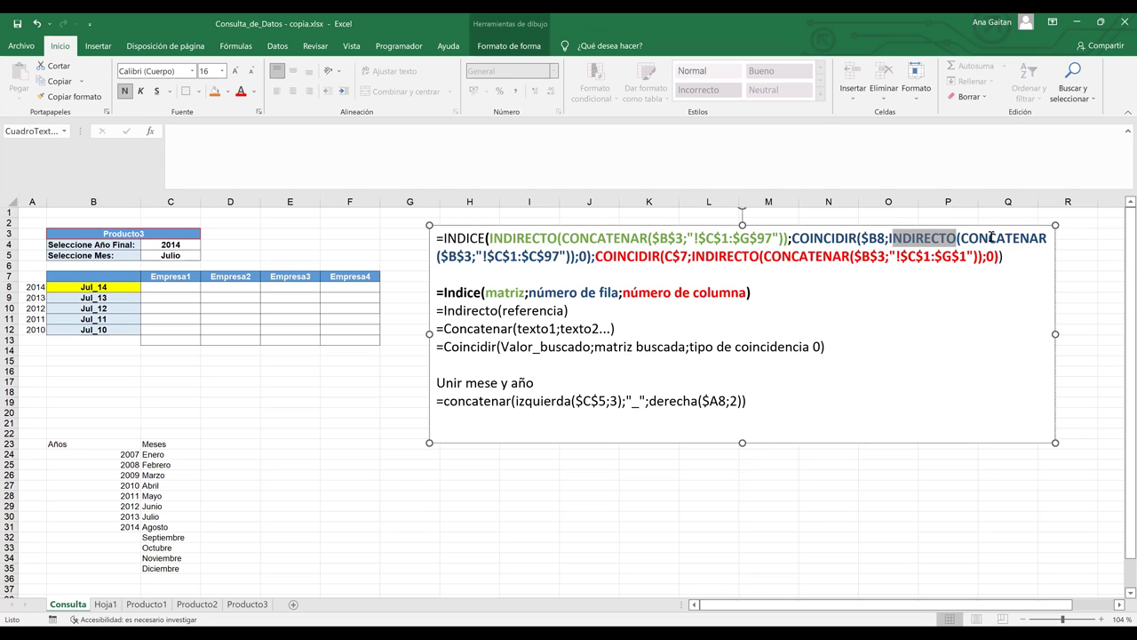
left_click_drag(969, 238, 1048, 227)
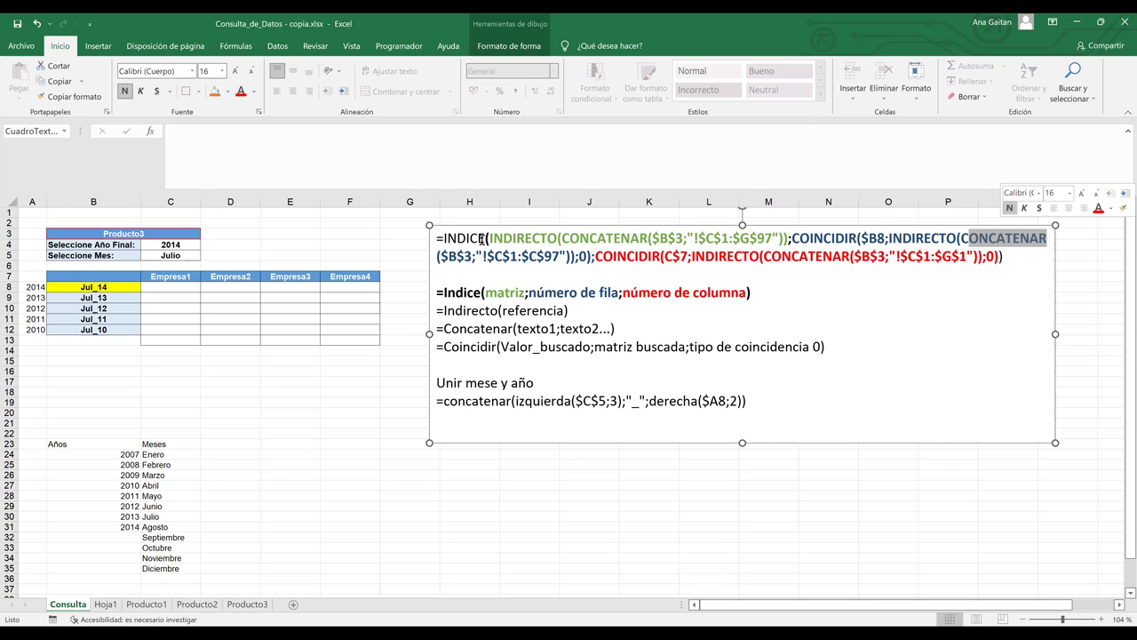
left_click_drag(438, 256, 473, 258)
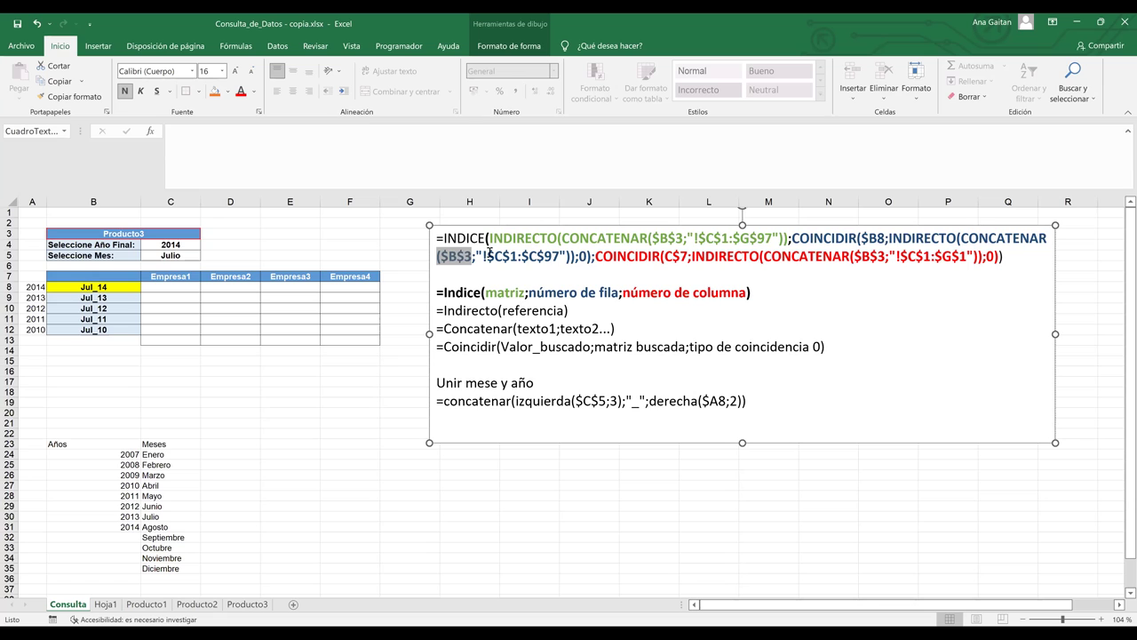
left_click_drag(474, 257, 545, 257)
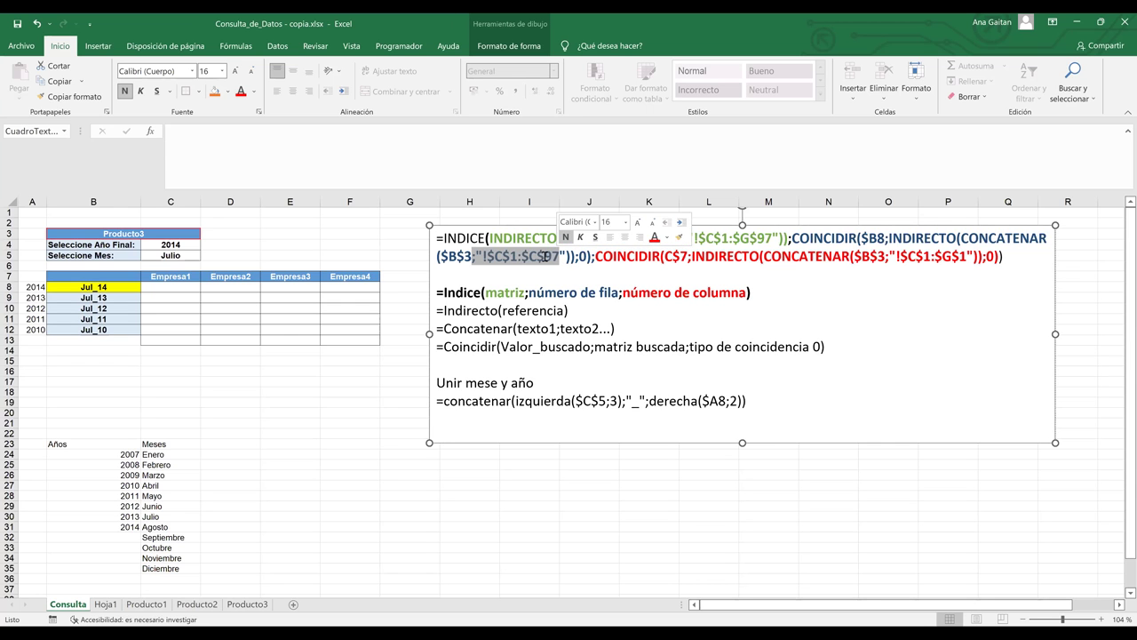
left_click(559, 257)
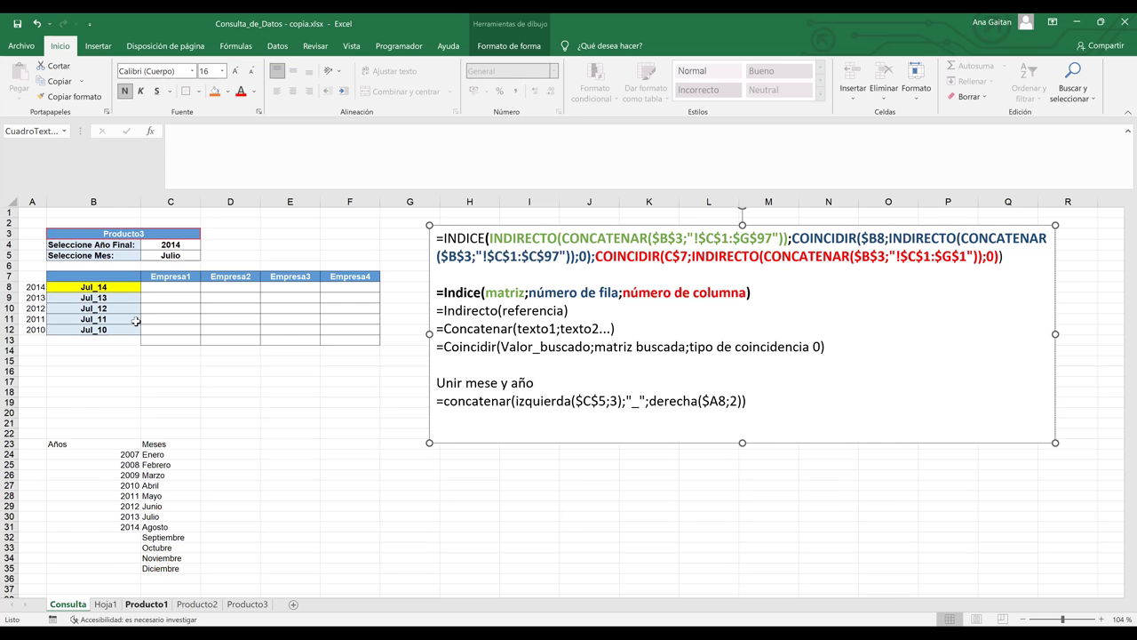
Review the Fecha column from C1 to row 97 on the Producto1 sheet, and return to Consulta.
left_click(146, 604)
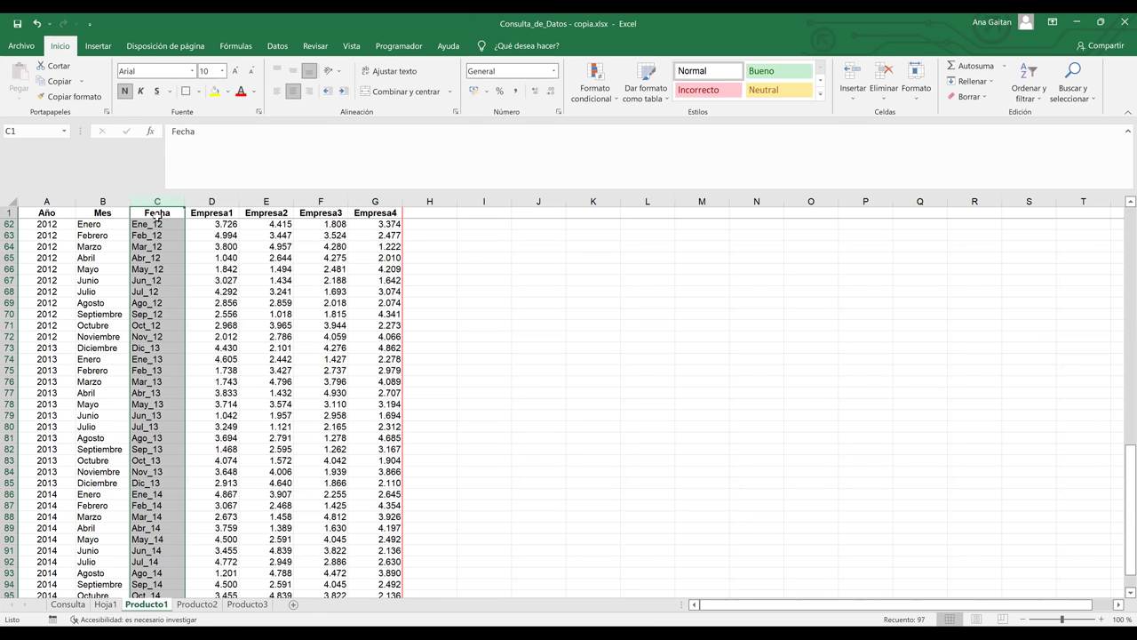
left_click(157, 212)
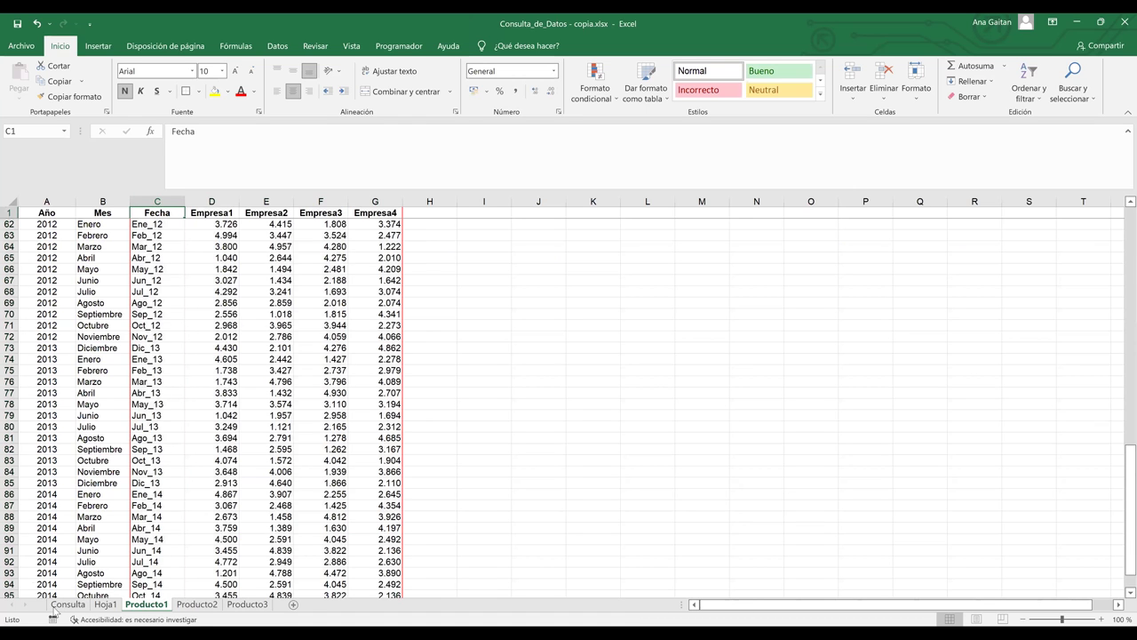
key("ctrl+shift+Down")
left_click(14, 588)
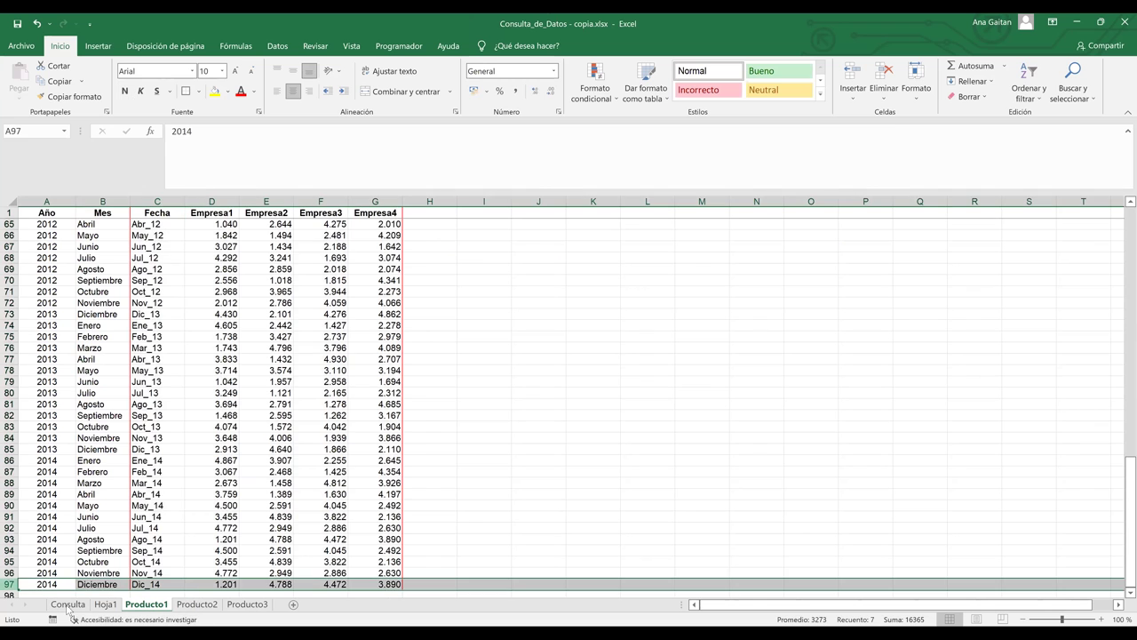
left_click(69, 605)
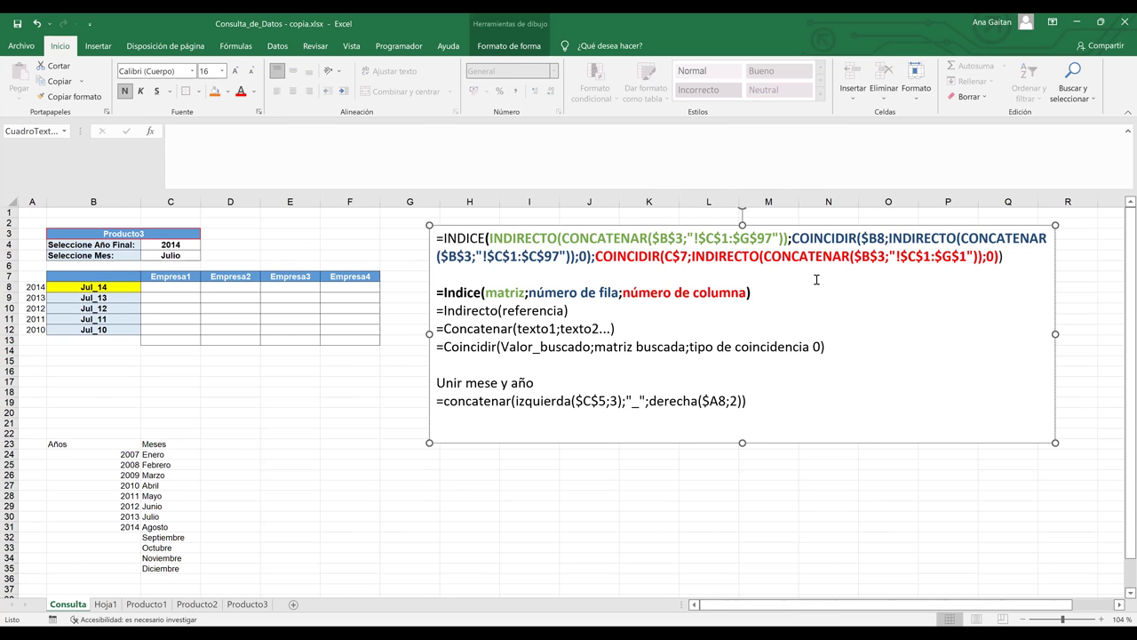
Examine the "!$C$1:$C$97" text and match type 0 that complete the reference formula's row-number COINCIDIR.
double_click(489, 252)
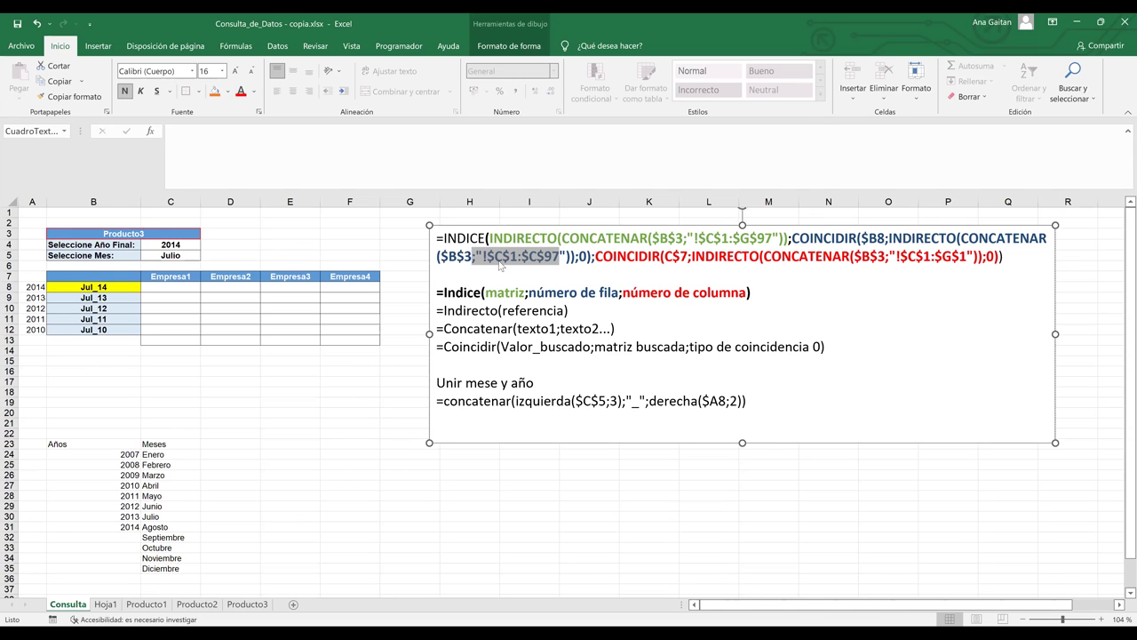
left_click_drag(558, 266, 567, 258)
left_click(574, 256)
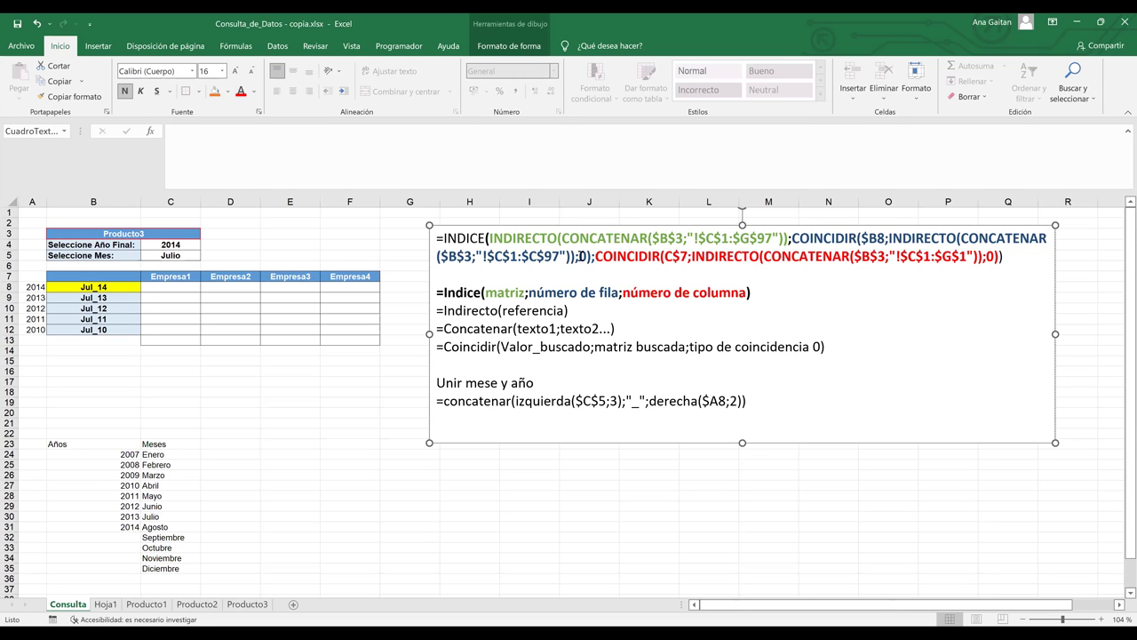
double_click(584, 256)
left_click_drag(734, 346, 822, 347)
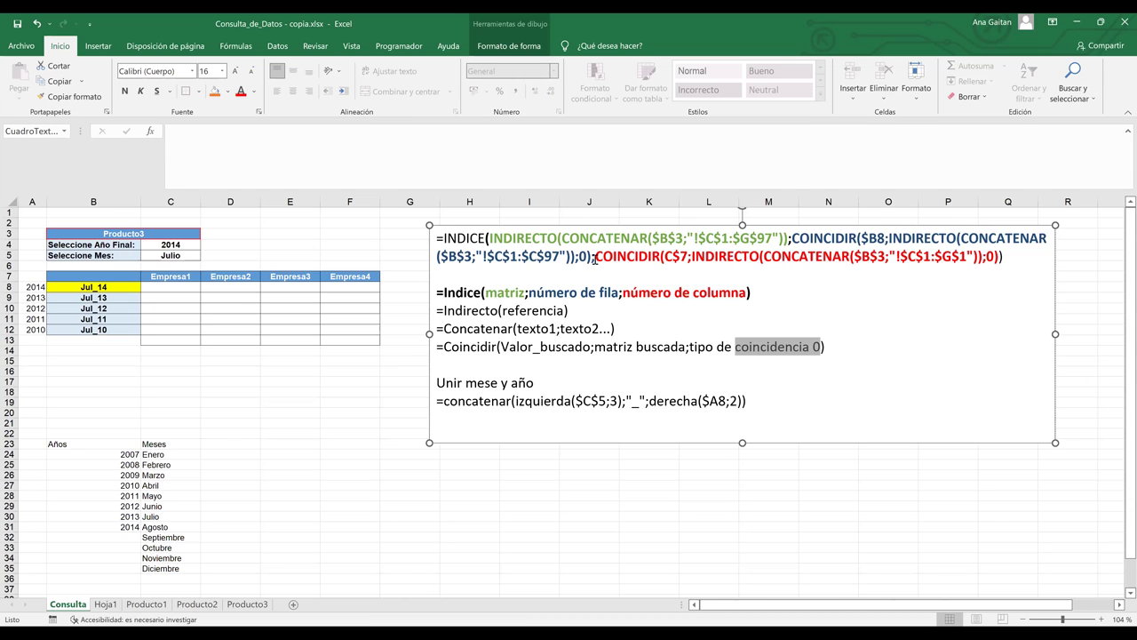
left_click_drag(594, 256, 562, 238)
left_click_drag(765, 218, 794, 239)
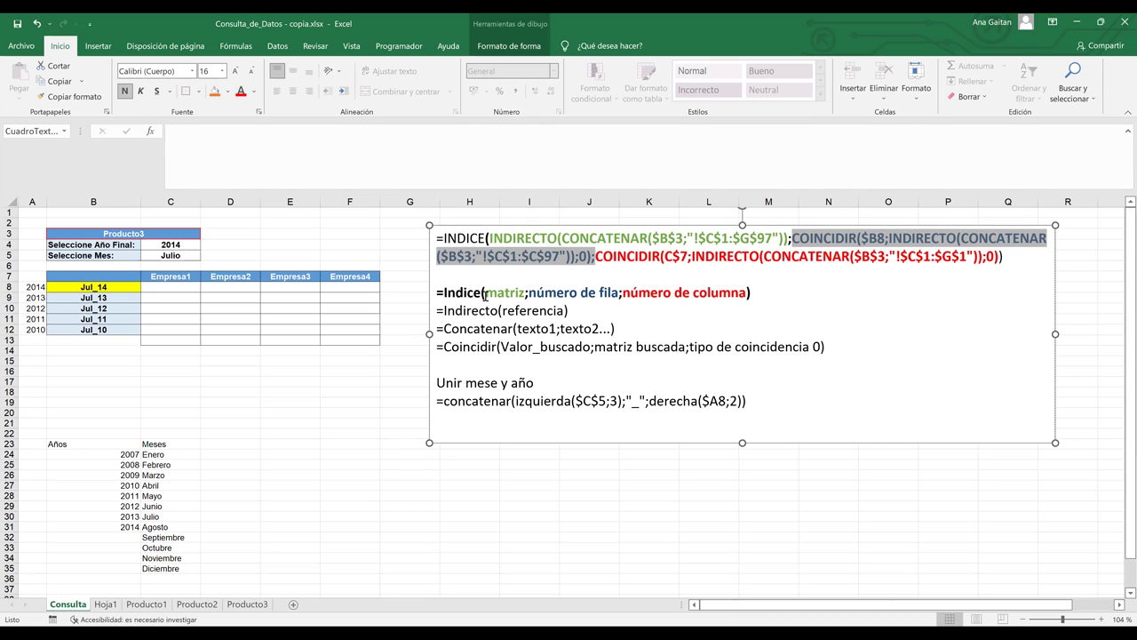
Examine the INDICE syntax and the column-number COINCIDIR, relating its lookup value C$7 to the company headers in C7:F7.
left_click_drag(675, 267, 730, 299)
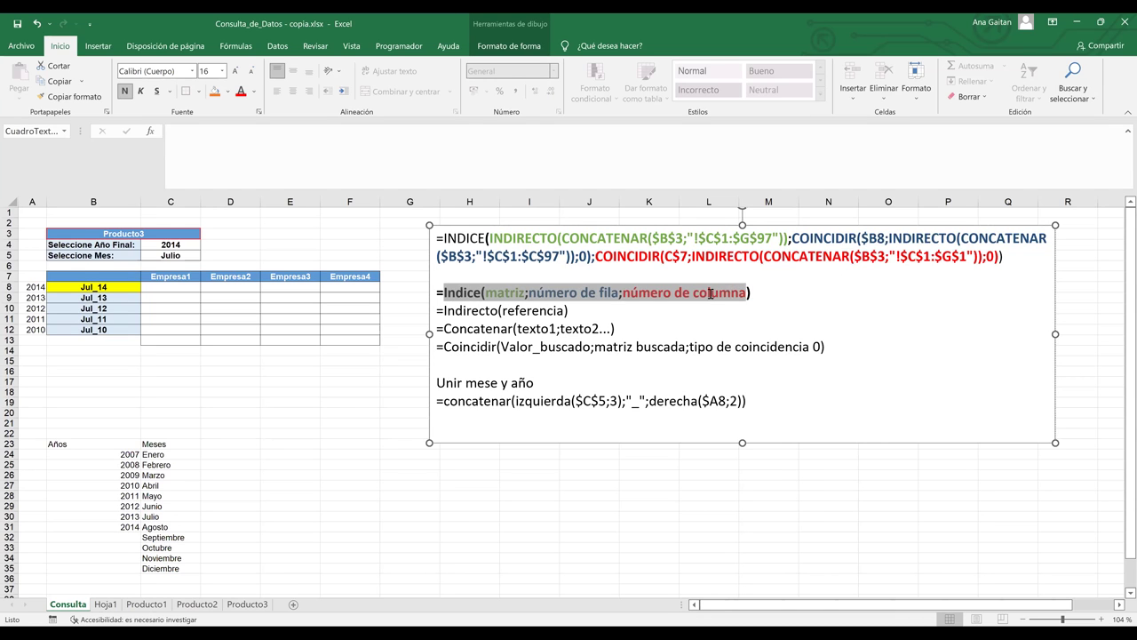
left_click(730, 294)
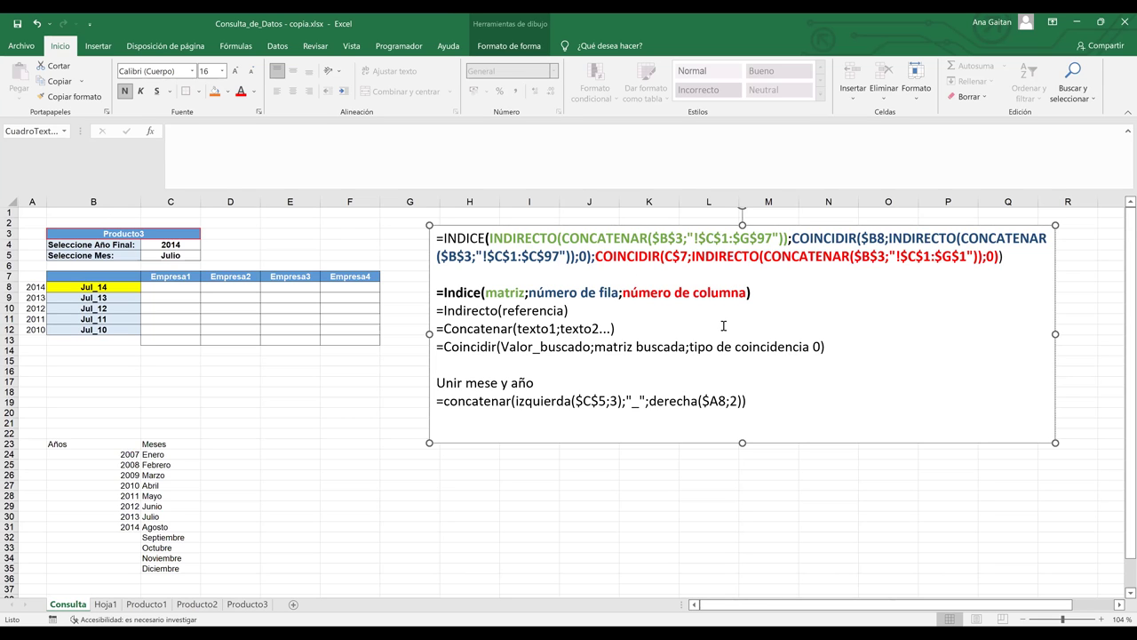
left_click_drag(599, 261, 662, 265)
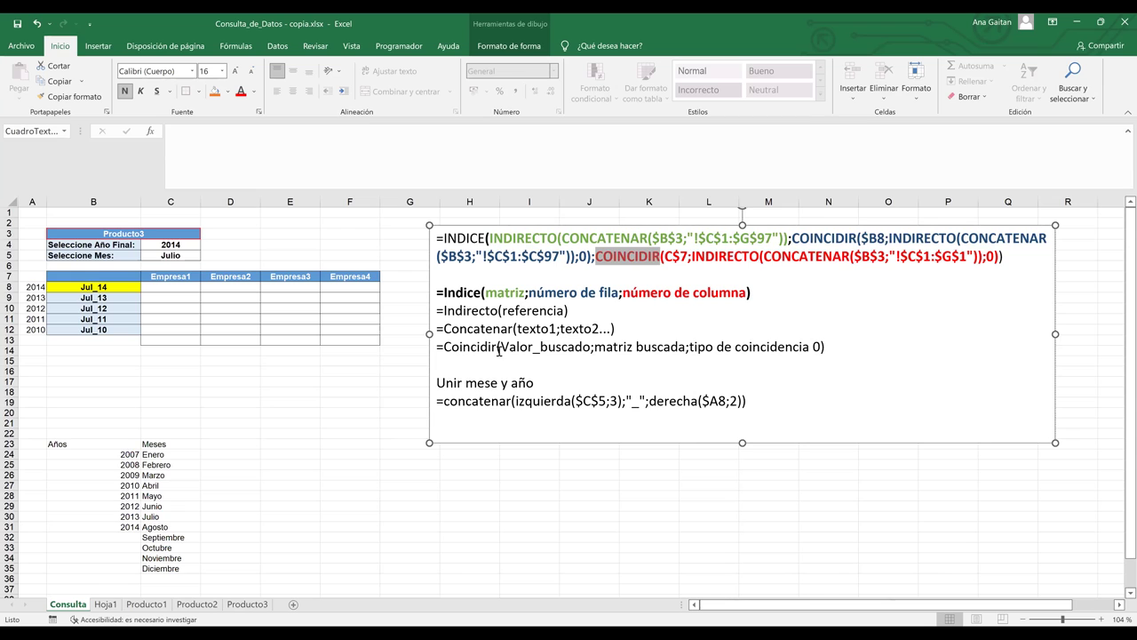
left_click_drag(533, 347, 575, 347)
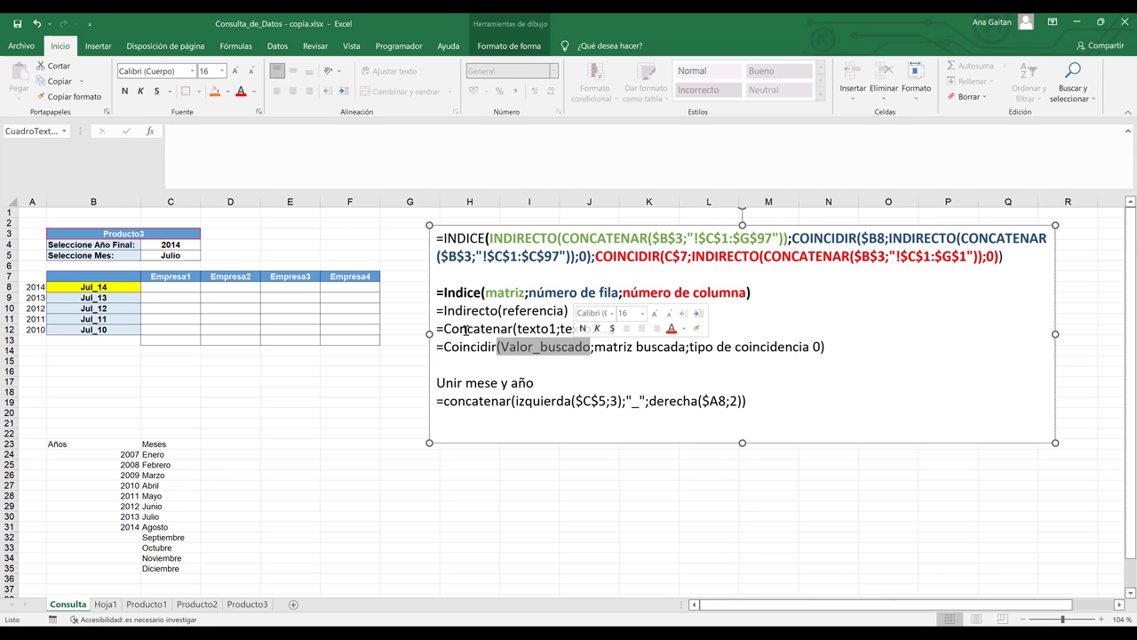
left_click_drag(182, 277, 341, 277)
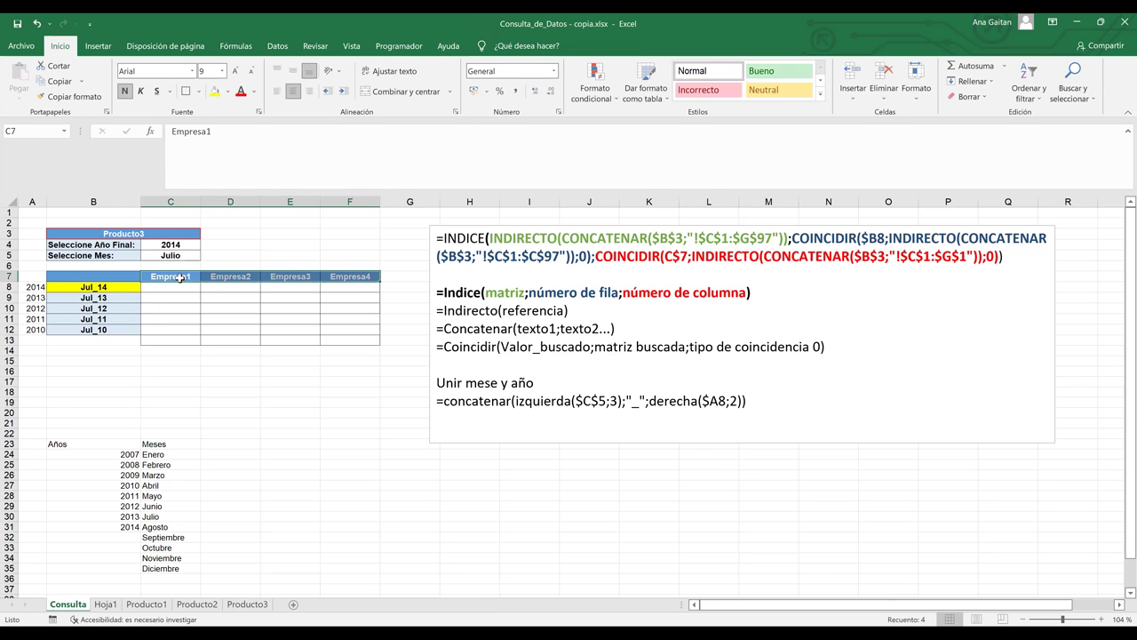
left_click(180, 278)
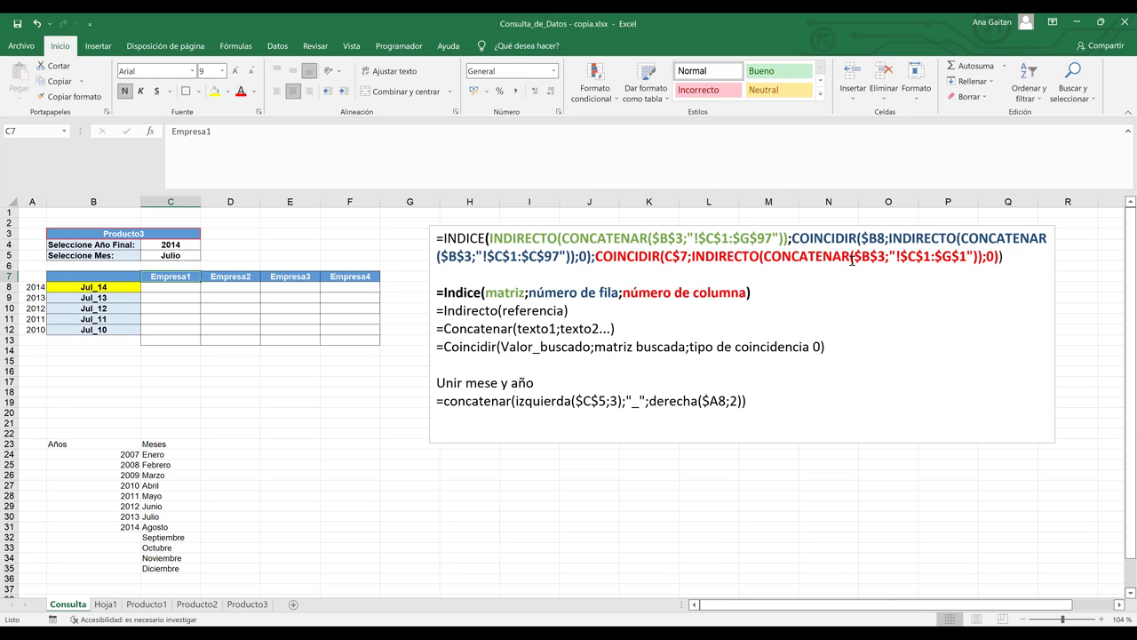
double_click(679, 257)
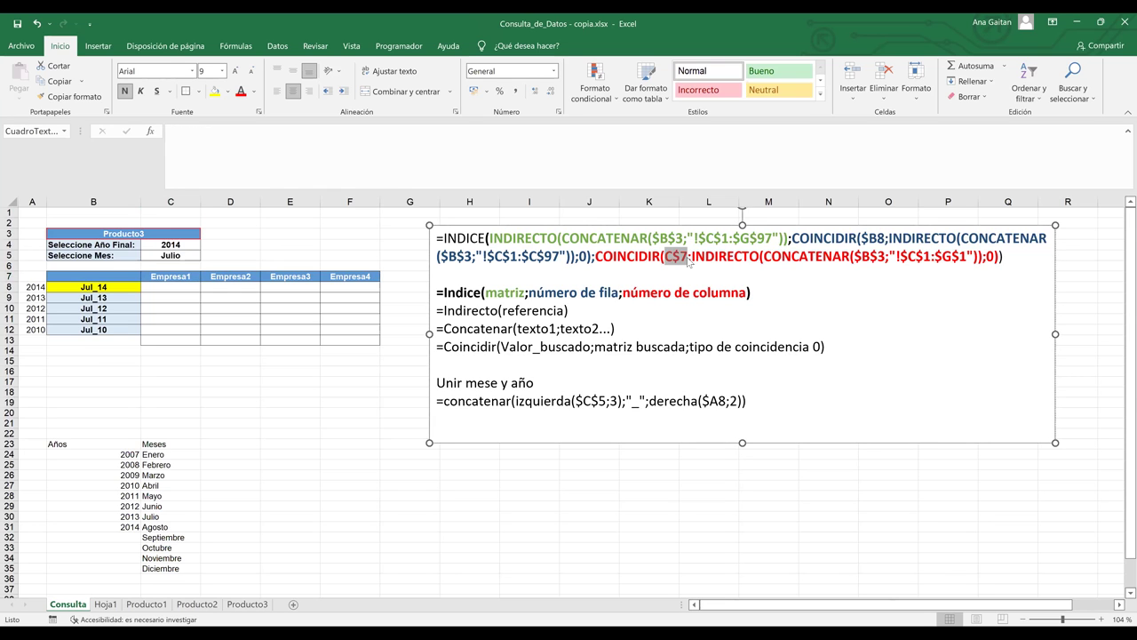
Add an outside border around the Empresa1 header in C7.
left_click(169, 279)
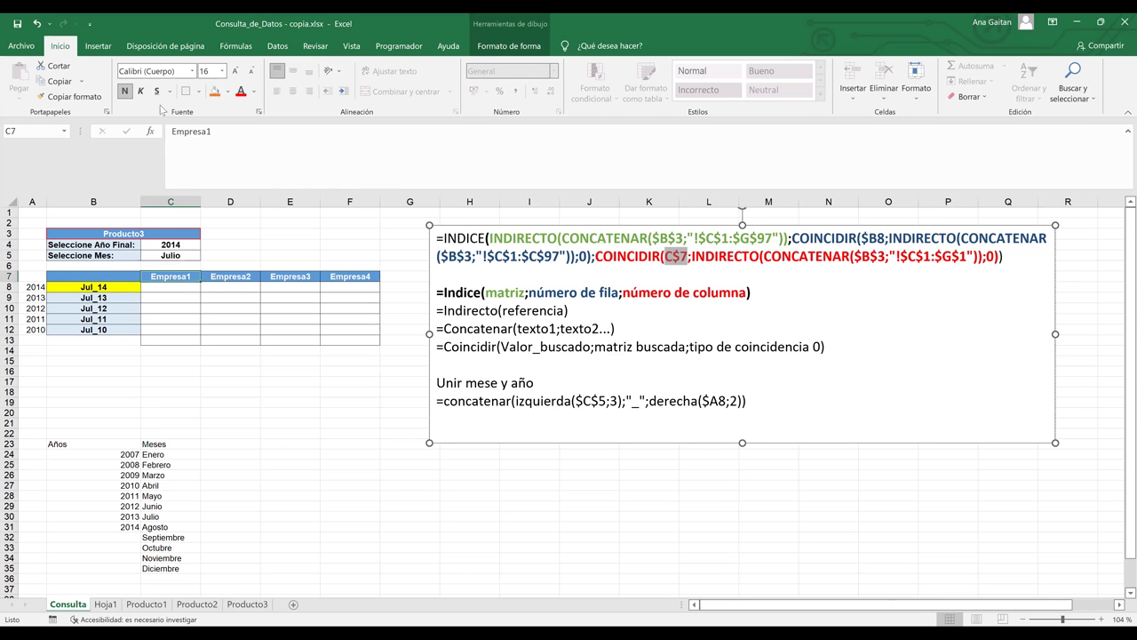
left_click(216, 92)
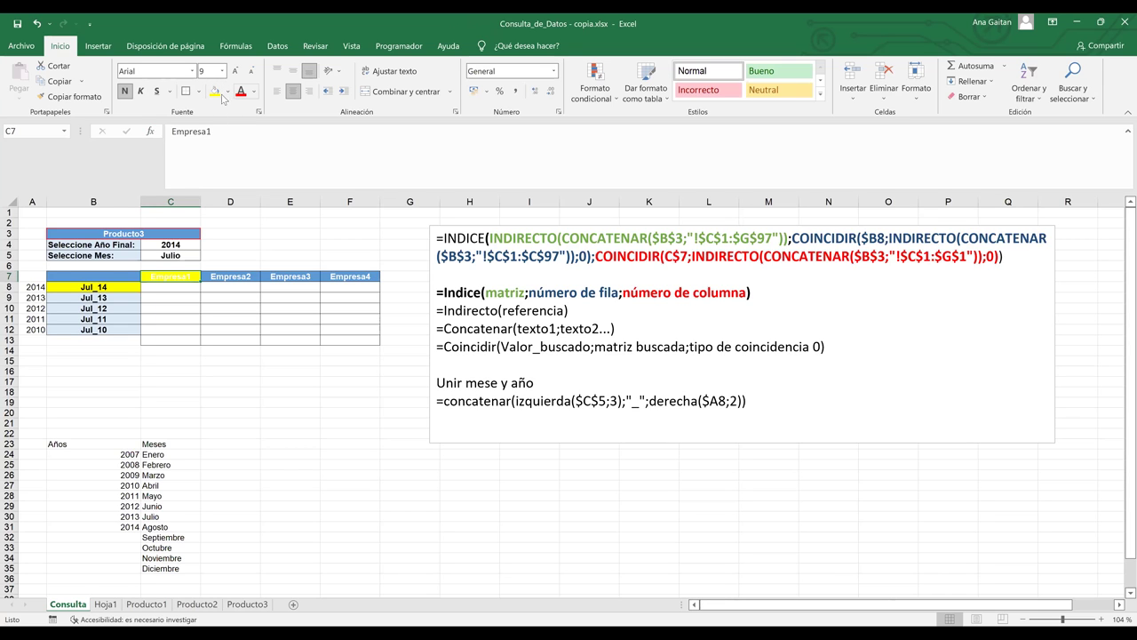
key("ctrl+z")
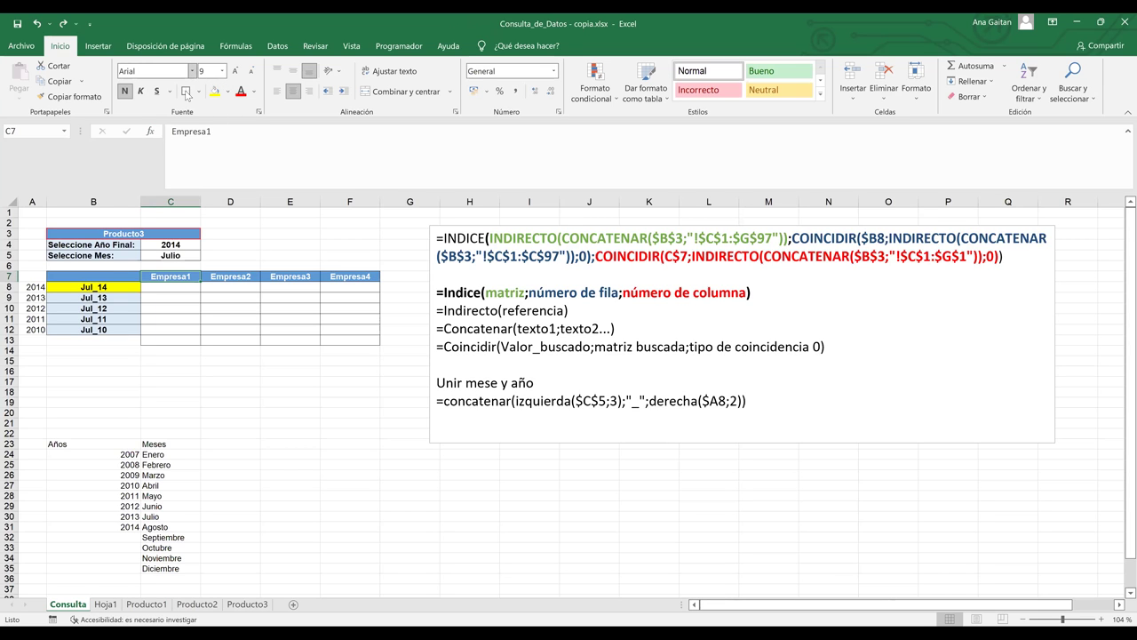
left_click(183, 370)
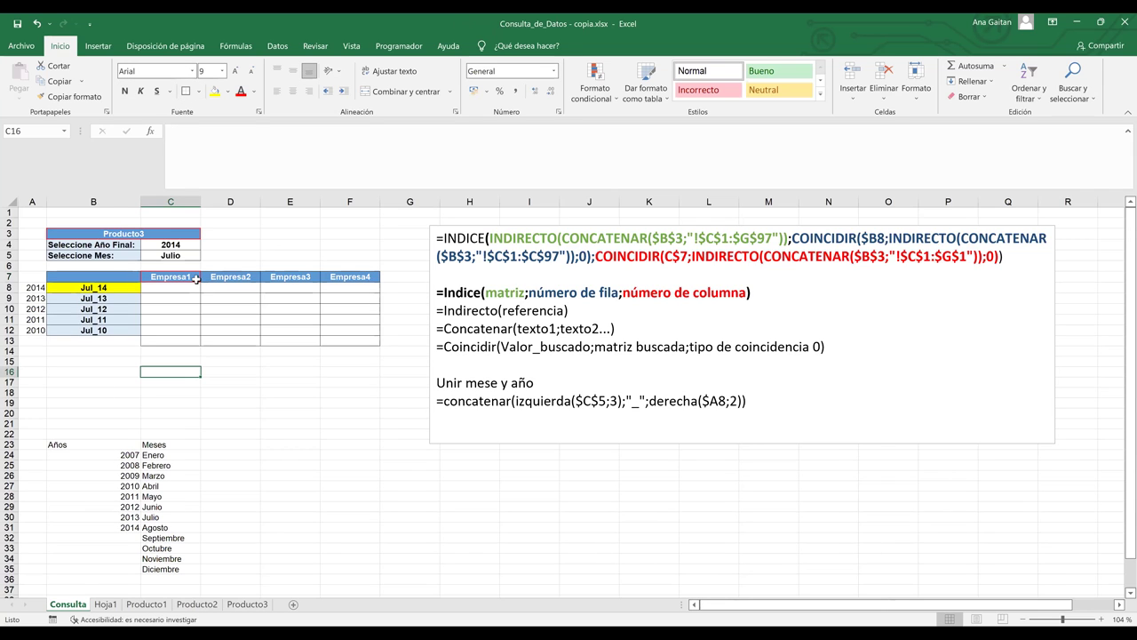
Examine the column COINCIDIR's search array, $B$3 and "!$C$1:$G$1", against header range C1:G1 on the Producto3 sheet, and return to Consulta.
left_click(197, 278)
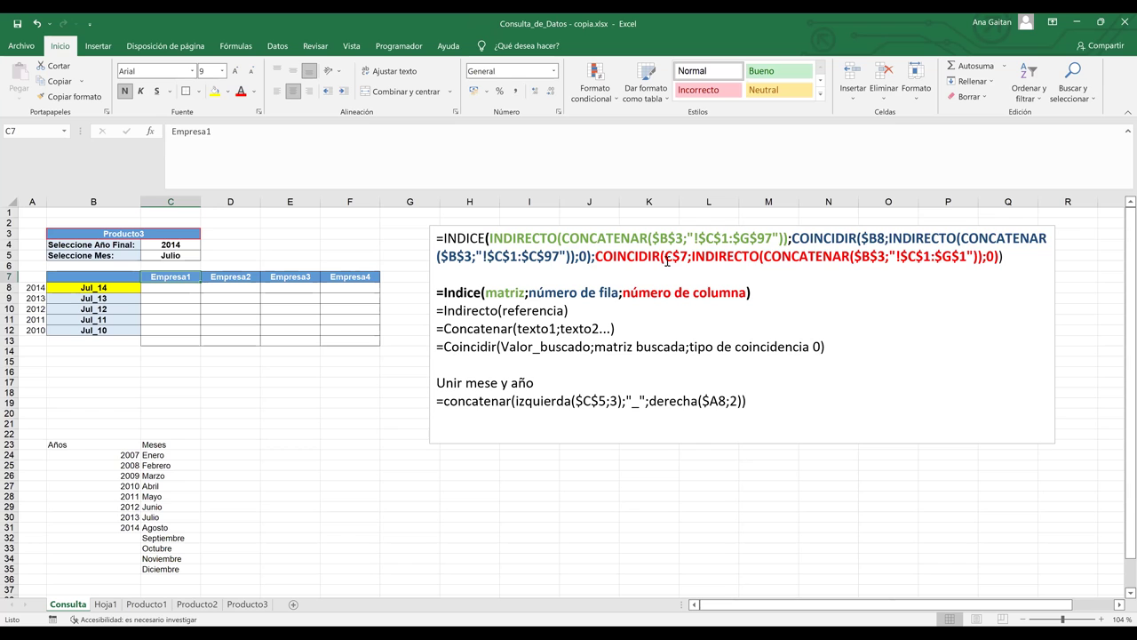
left_click_drag(595, 349, 673, 348)
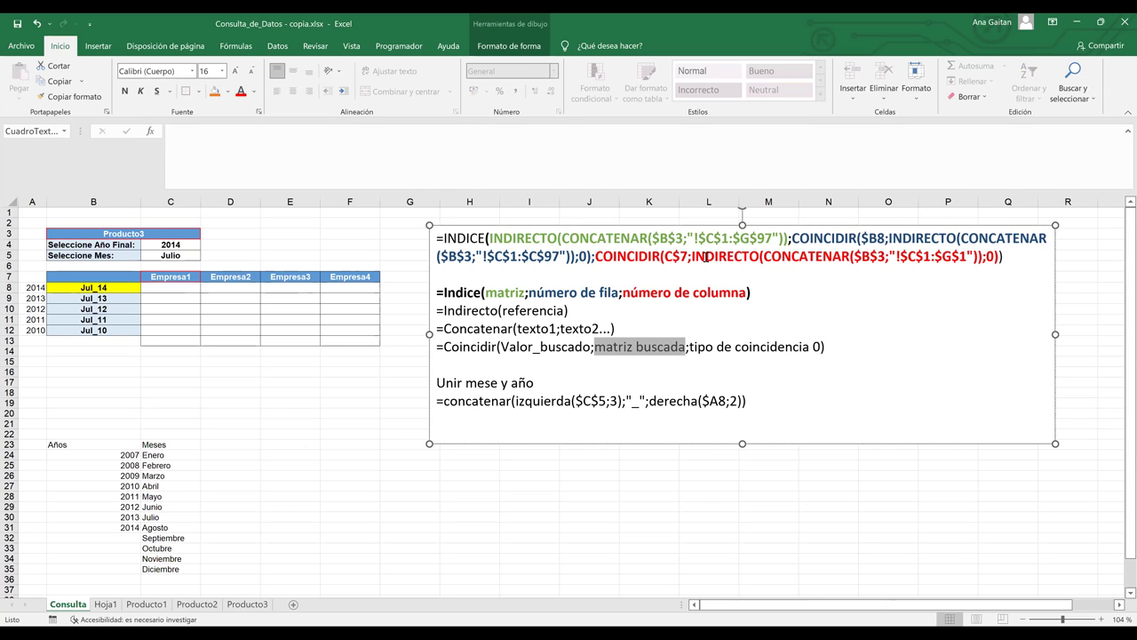
left_click_drag(693, 257, 886, 256)
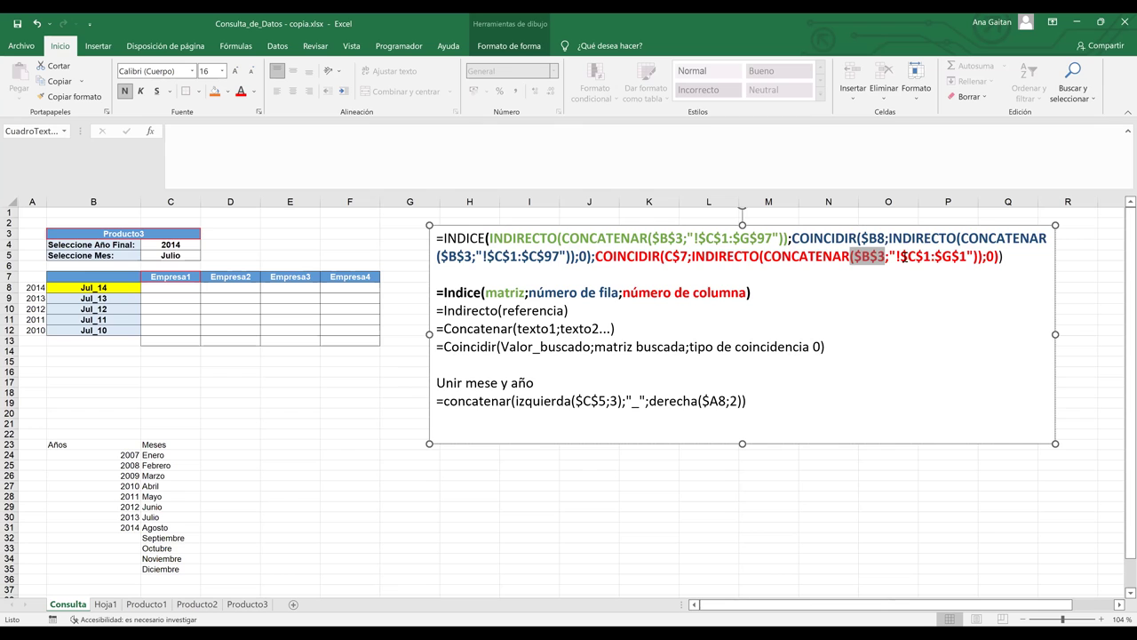
left_click_drag(907, 257, 965, 259)
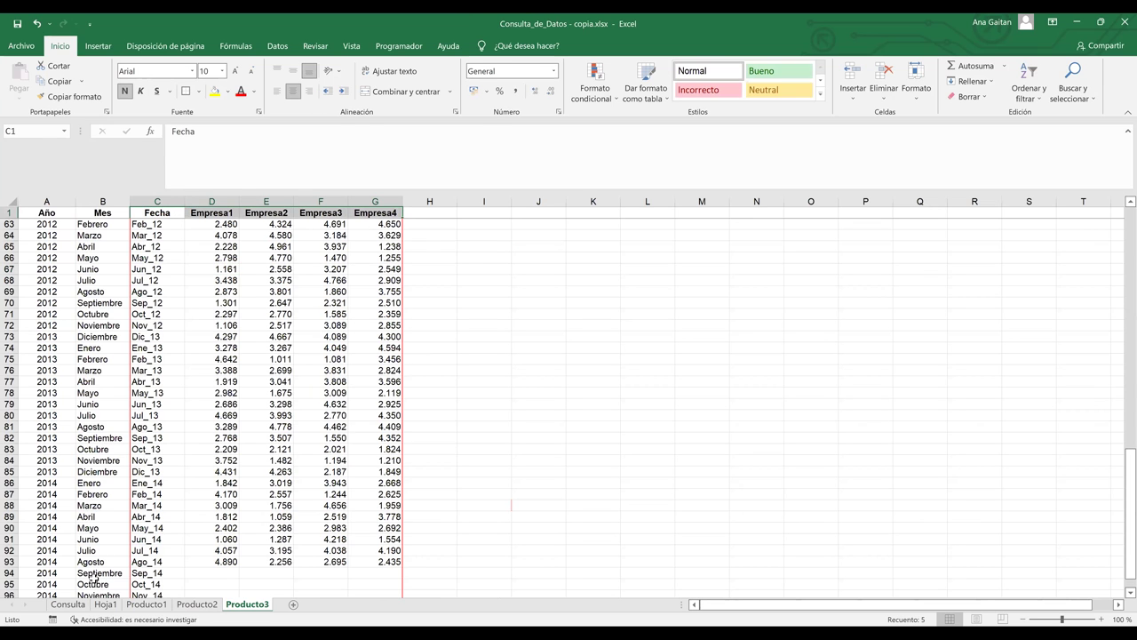
left_click(67, 604)
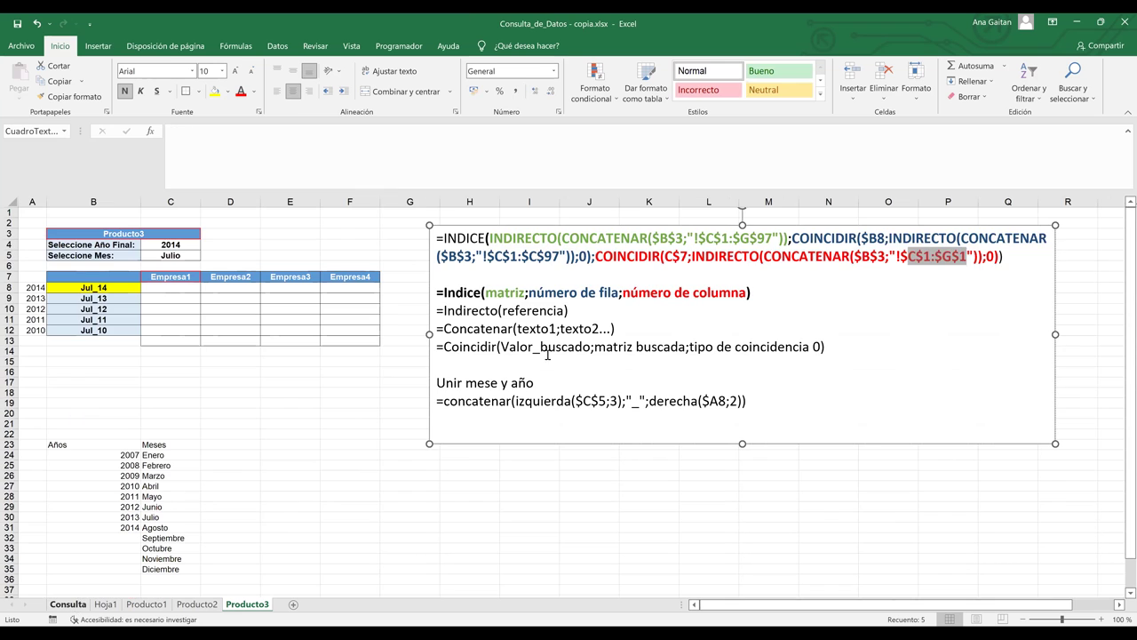
Examine the full INDIRECTO(CONCATENAR()) search array and the match type 0 that close the column-number COINCIDIR.
left_click(981, 258)
left_click(983, 258)
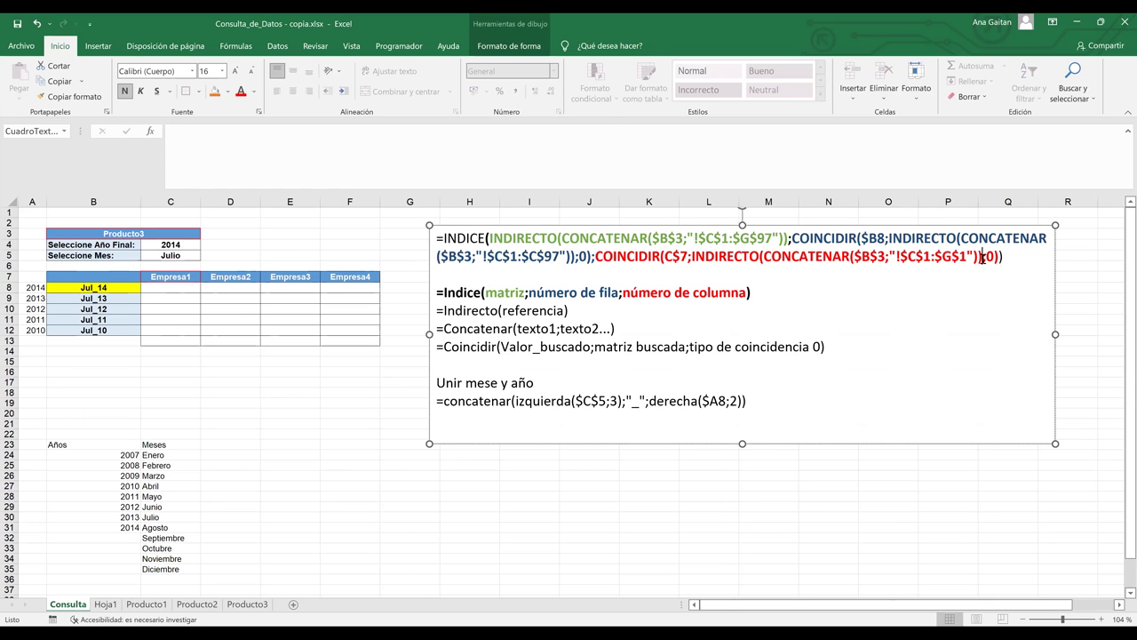
double_click(983, 257)
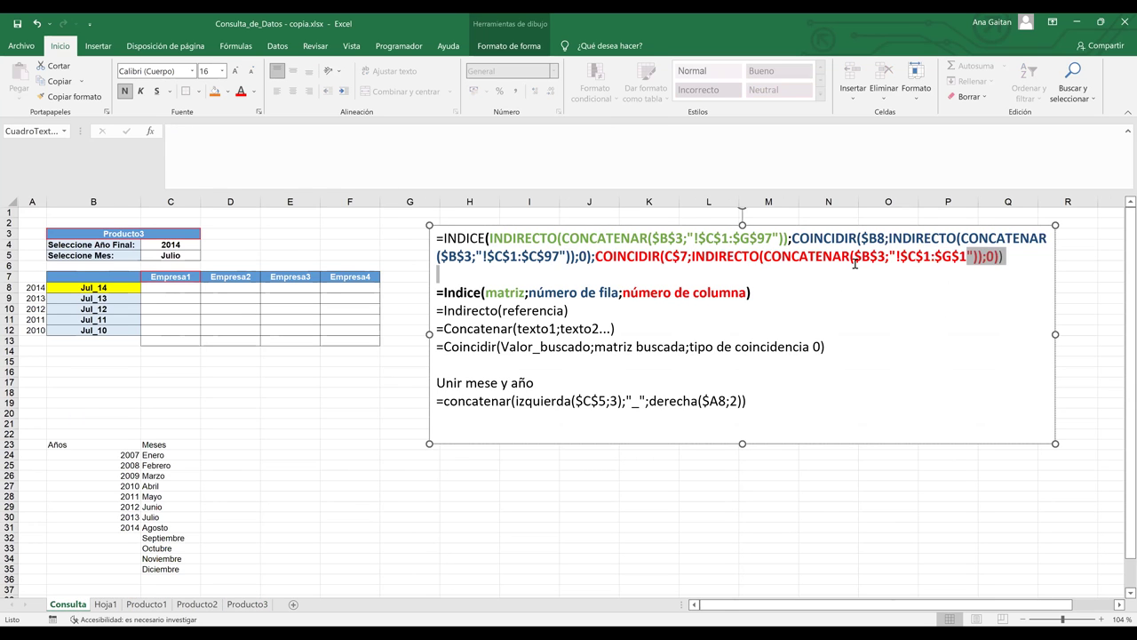
left_click_drag(851, 258, 713, 262)
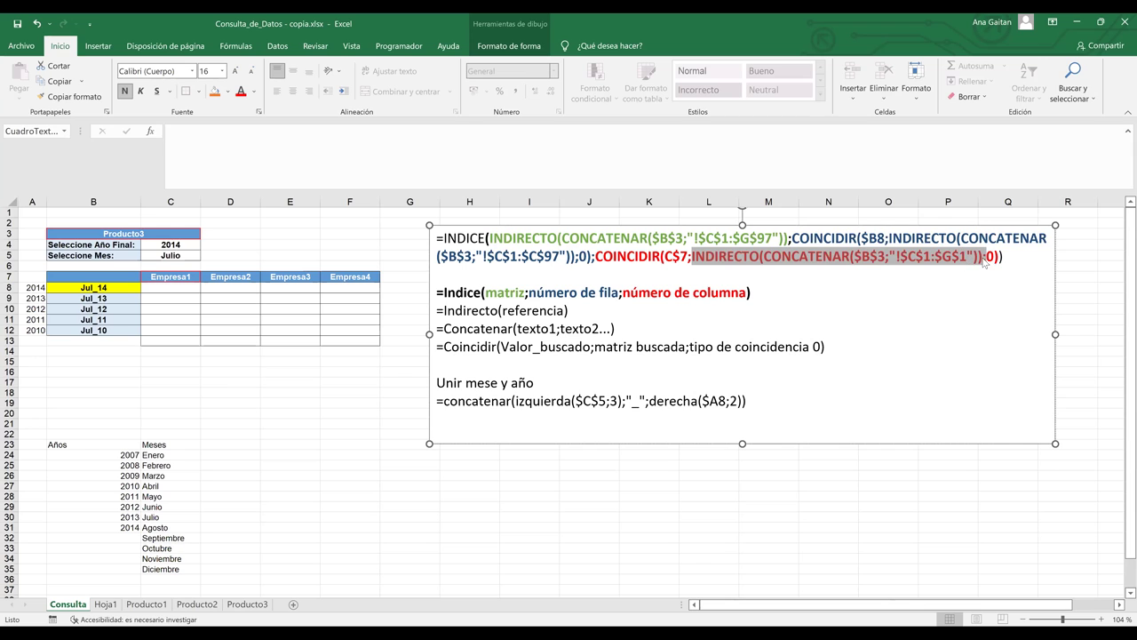
left_click(995, 257)
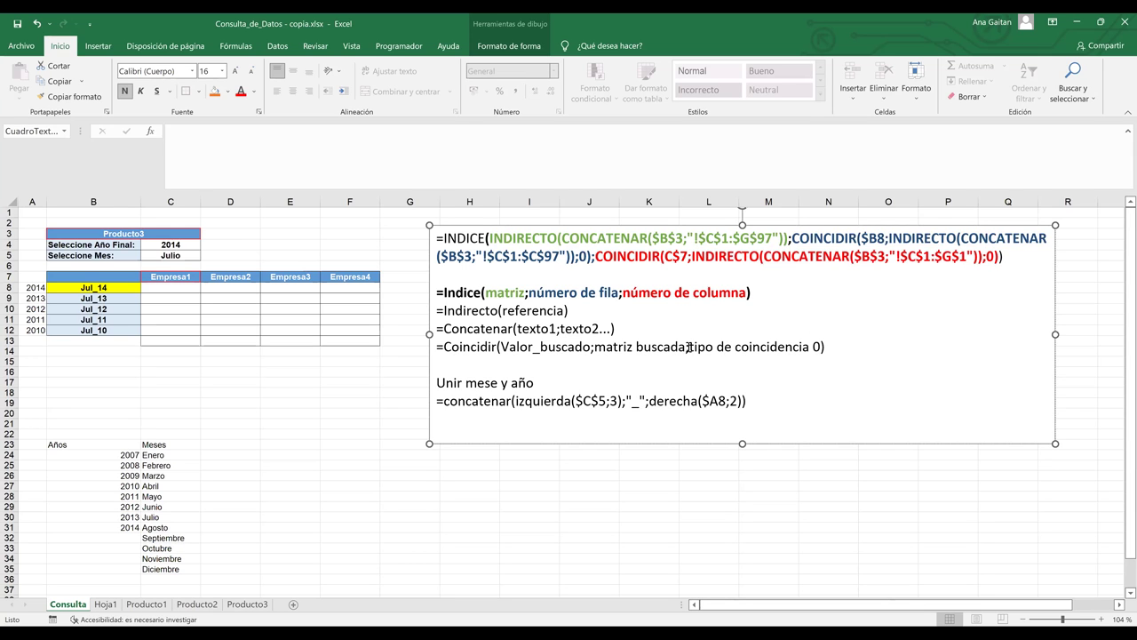
left_click_drag(690, 347, 826, 347)
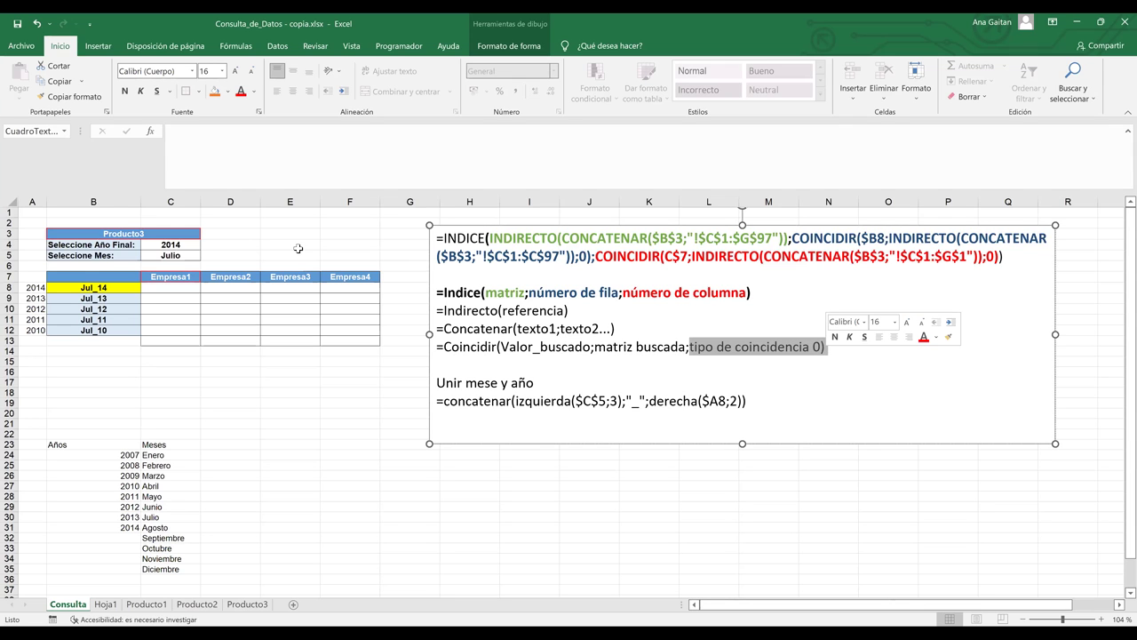
Start the lookup formula in C8 with INDICE and INDIRECTO nested as its matrix argument.
left_click(182, 288)
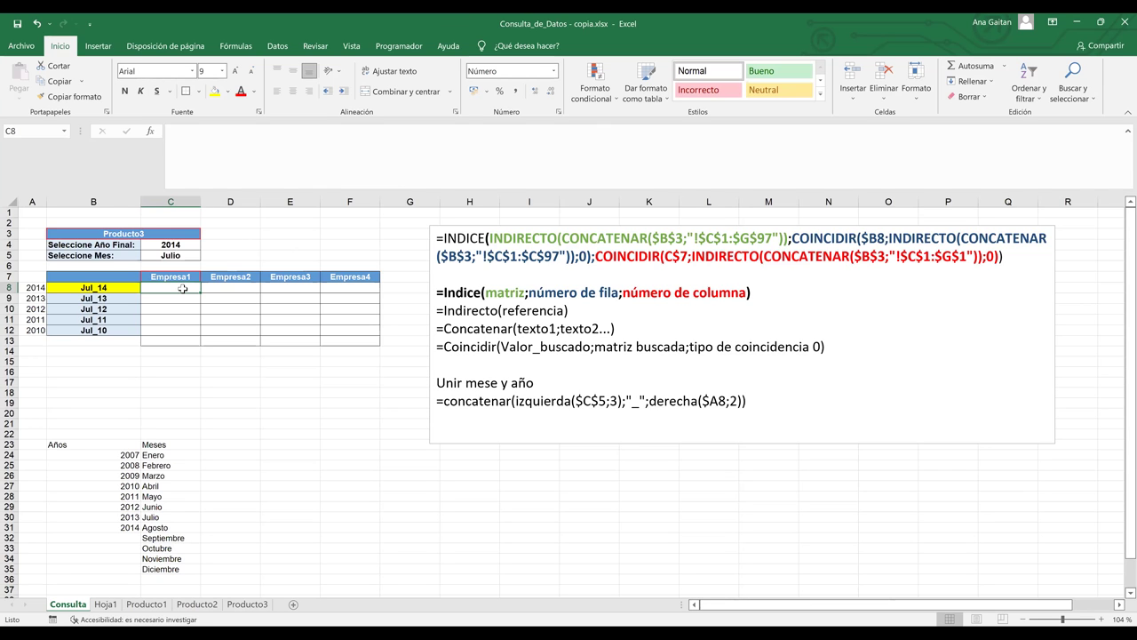
type("=")
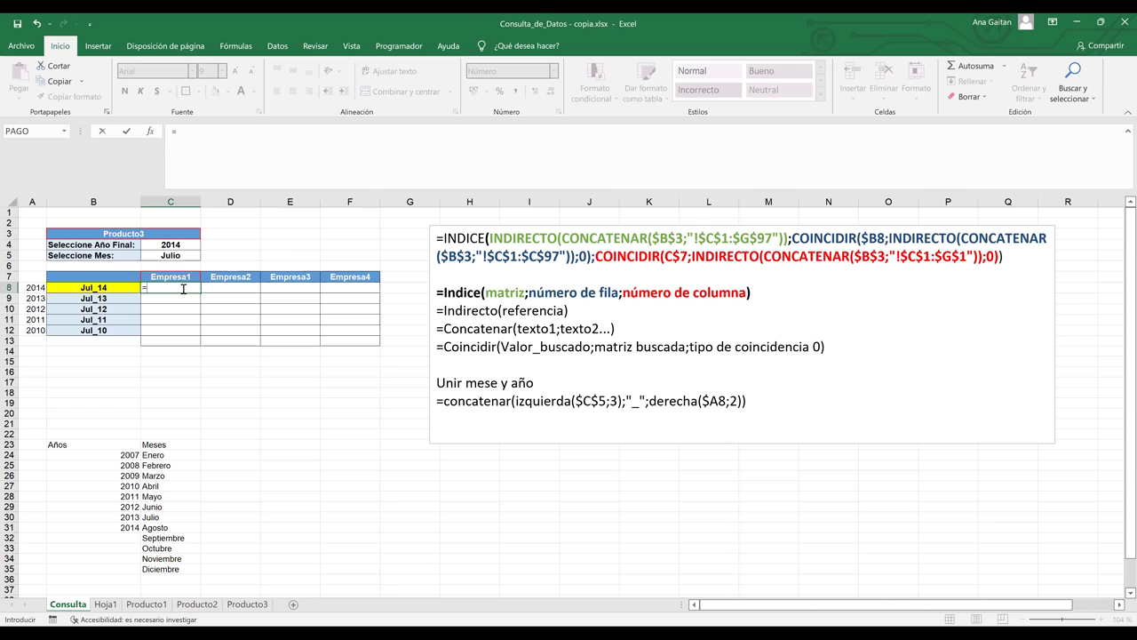
type("ind")
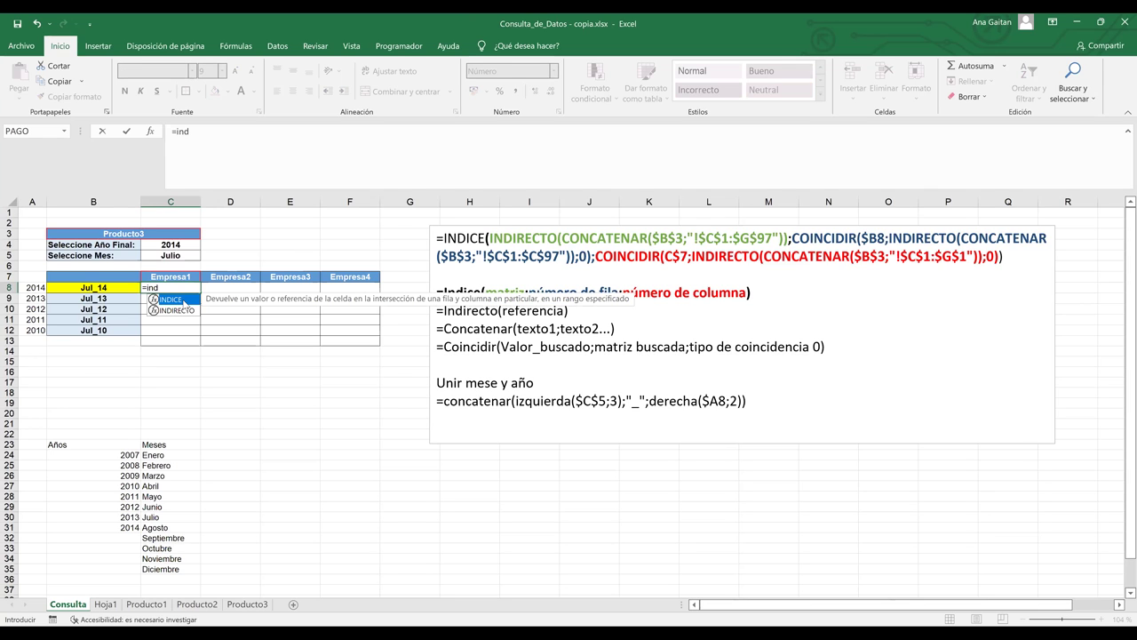
double_click(182, 301)
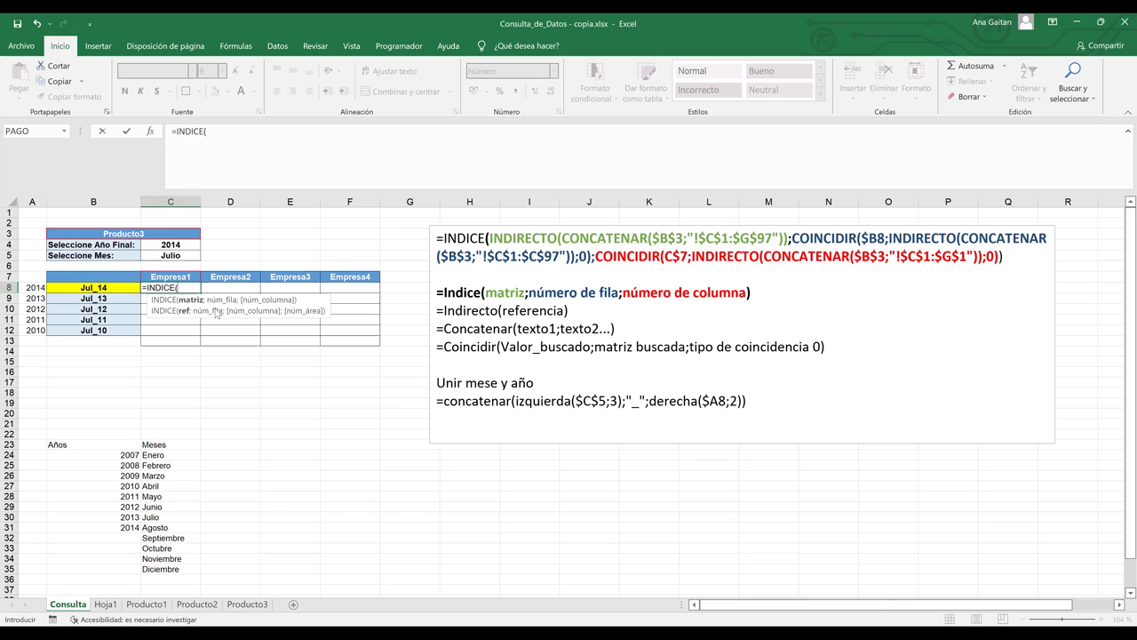
type("in")
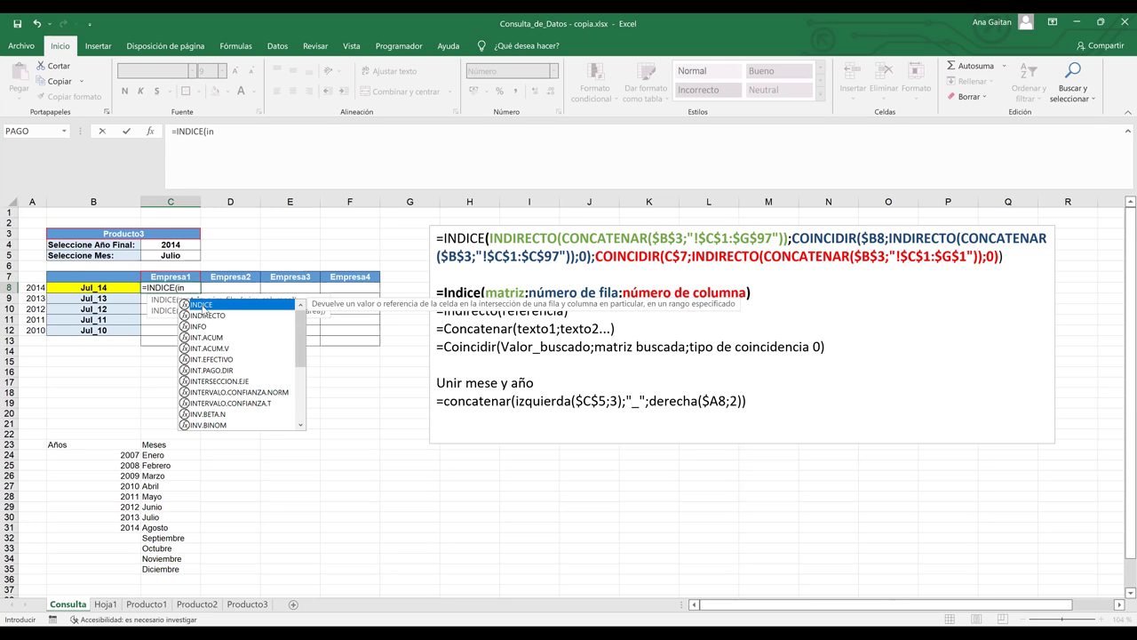
double_click(206, 315)
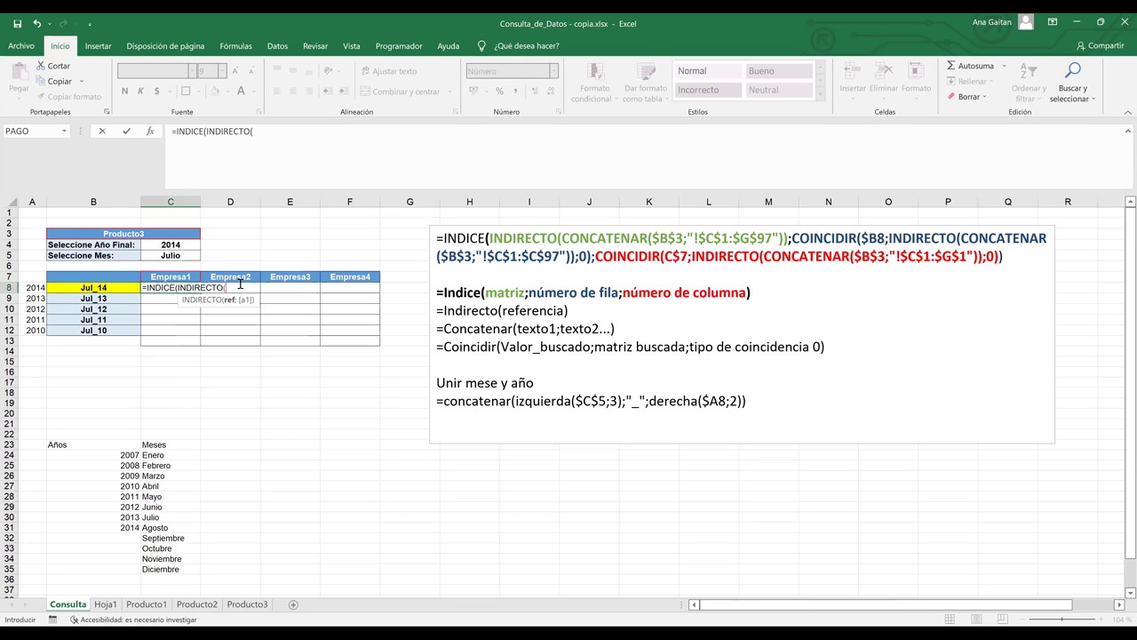
left_click(121, 233)
key("F4")
type(";")
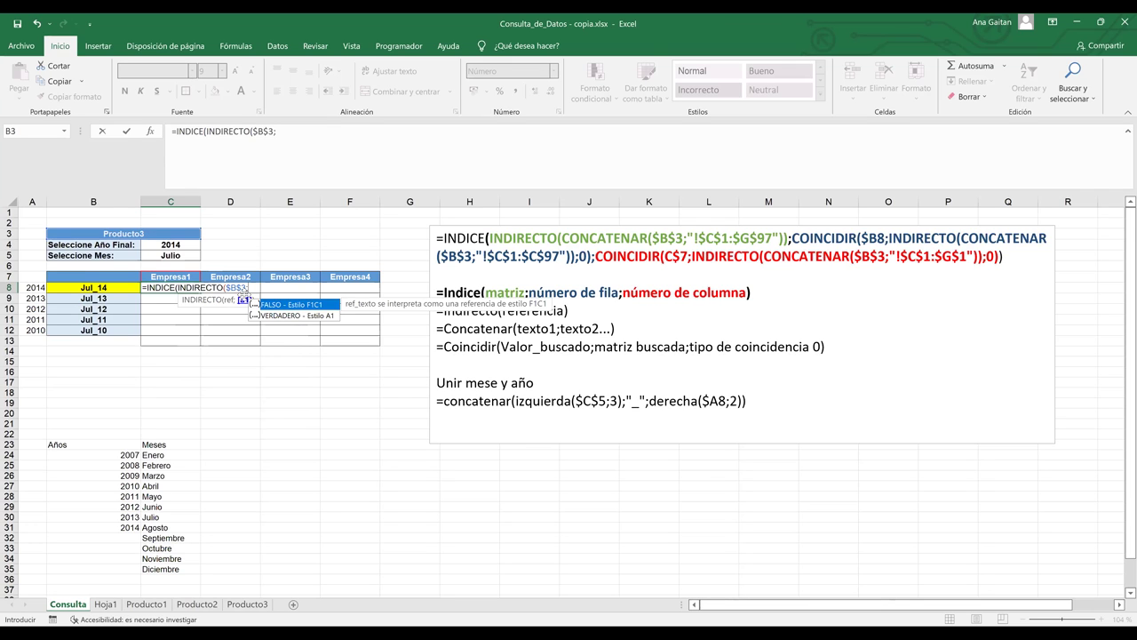
key("BackSpace")
key("BackSpace")
key("BackSpace")
key("BackSpace")
key("BackSpace")
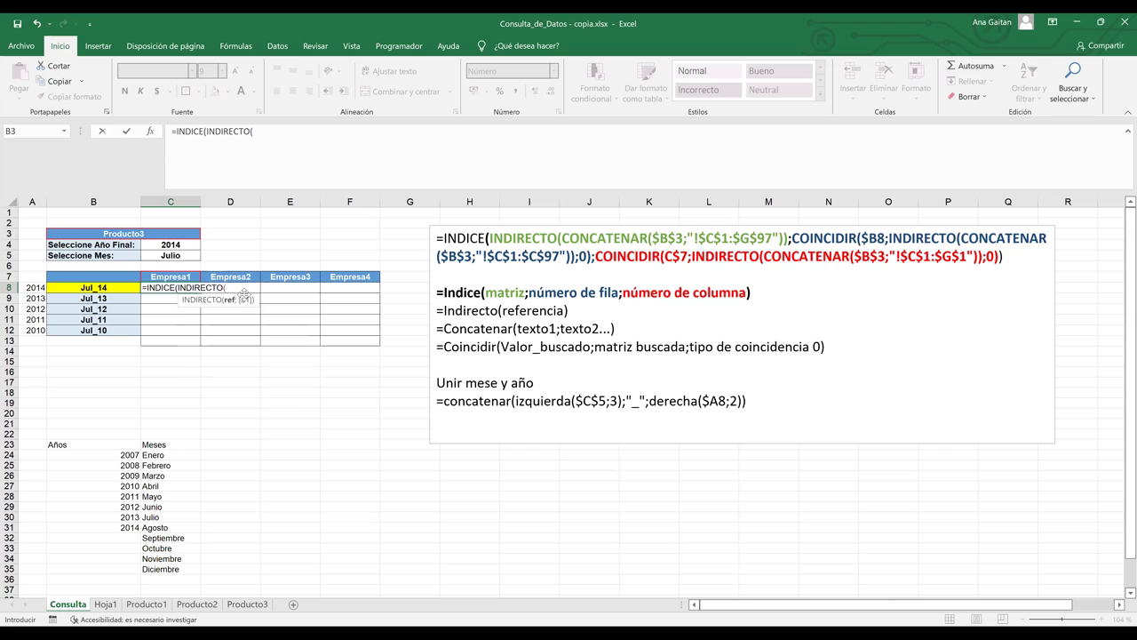
Nest CONCATENAR inside INDIRECTO with the absolute product selector $B$3 as its first text.
type("CONCATENAR(")
left_click(172, 233)
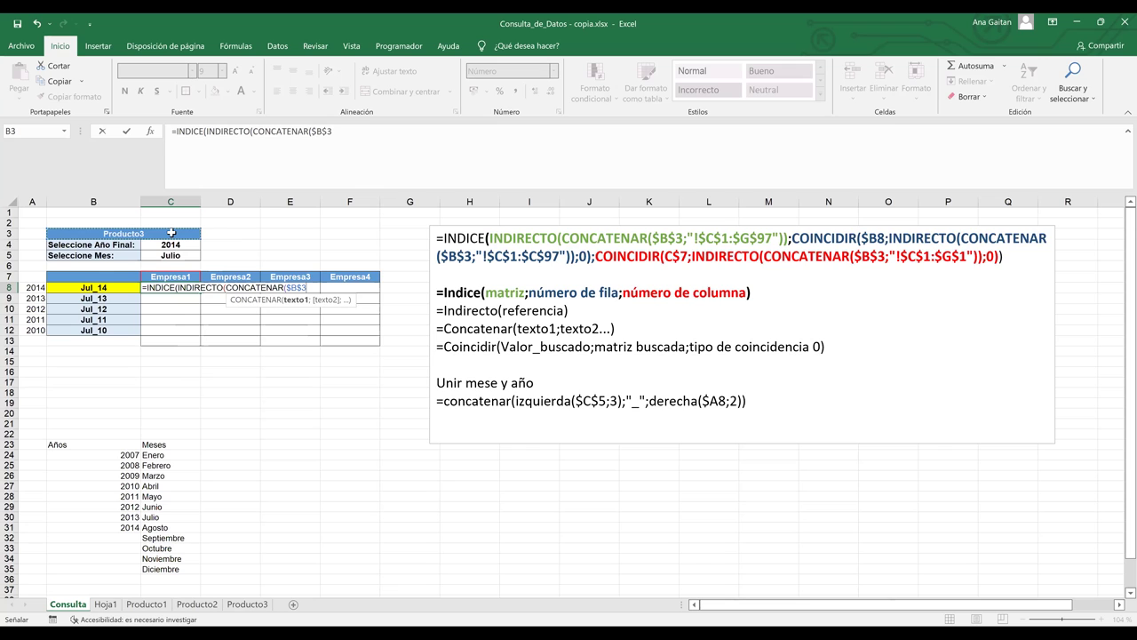
type(";")
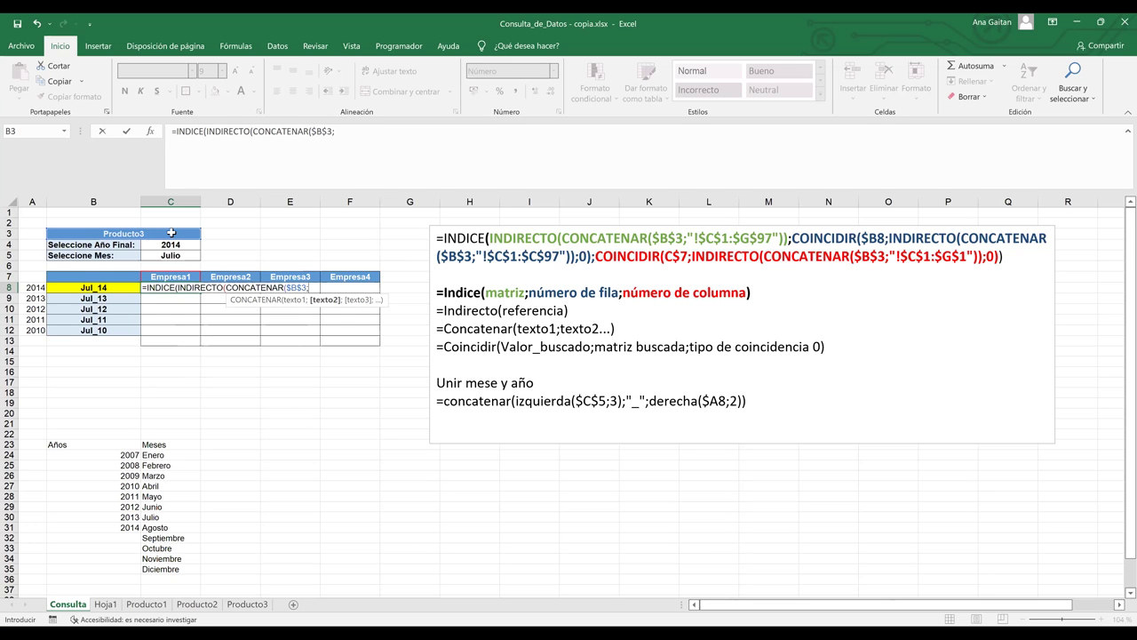
Enter "!$C$1:$G$97 as the second CONCATENAR text in the C8 formula.
type("\"")
type("$")
type("c")
type("C")
type("$")
type("1")
type(":")
type("$")
type("G")
type("$")
type("97")
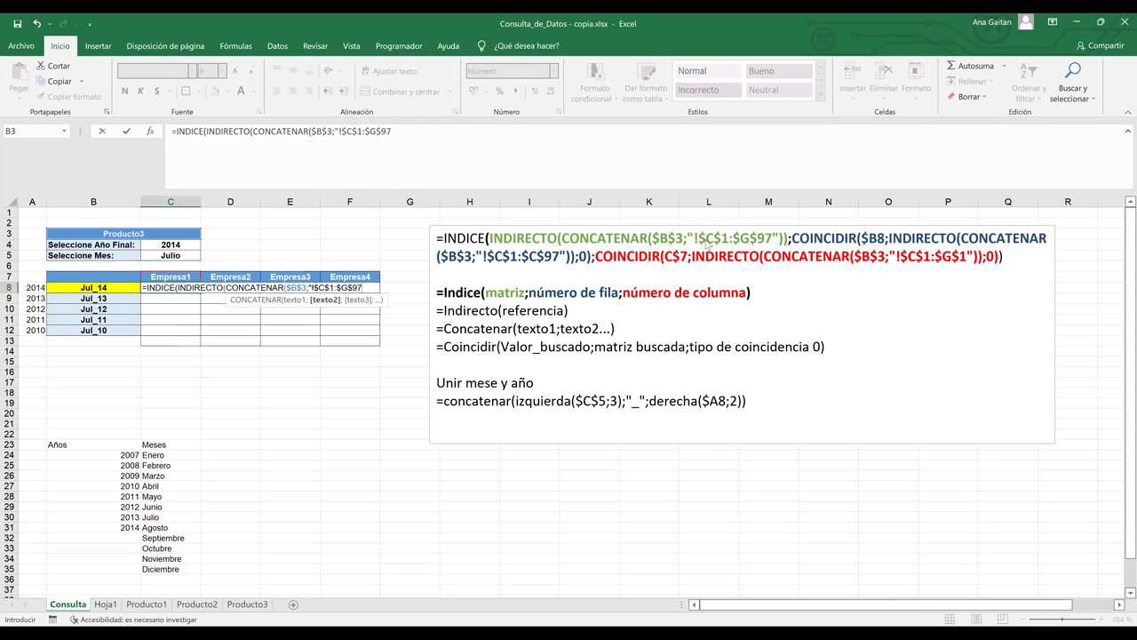
Close the "!$C$1:$G$97" text with its quotation mark and close the CONCATENAR parenthesis in the C8 formula.
key("Return")
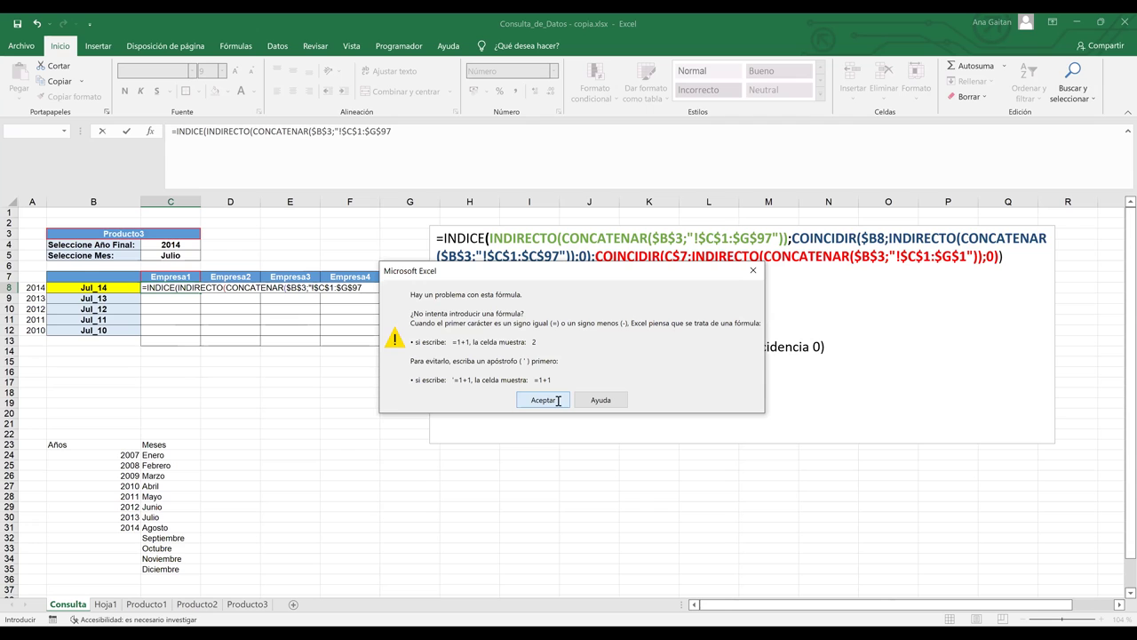
key("Return")
left_click(367, 289)
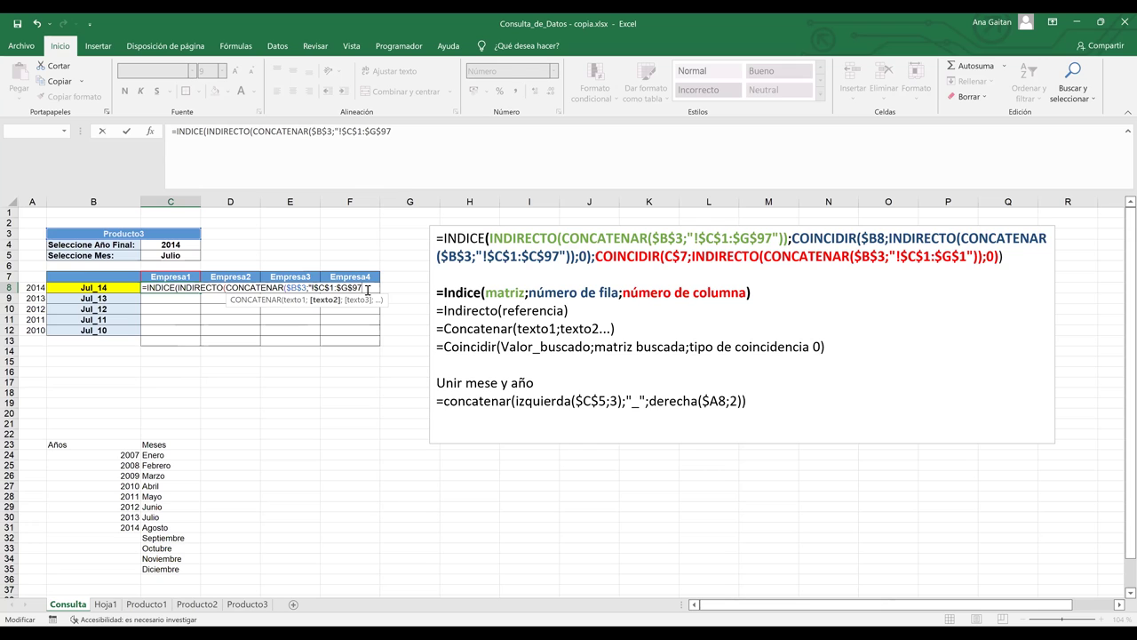
type("\"")
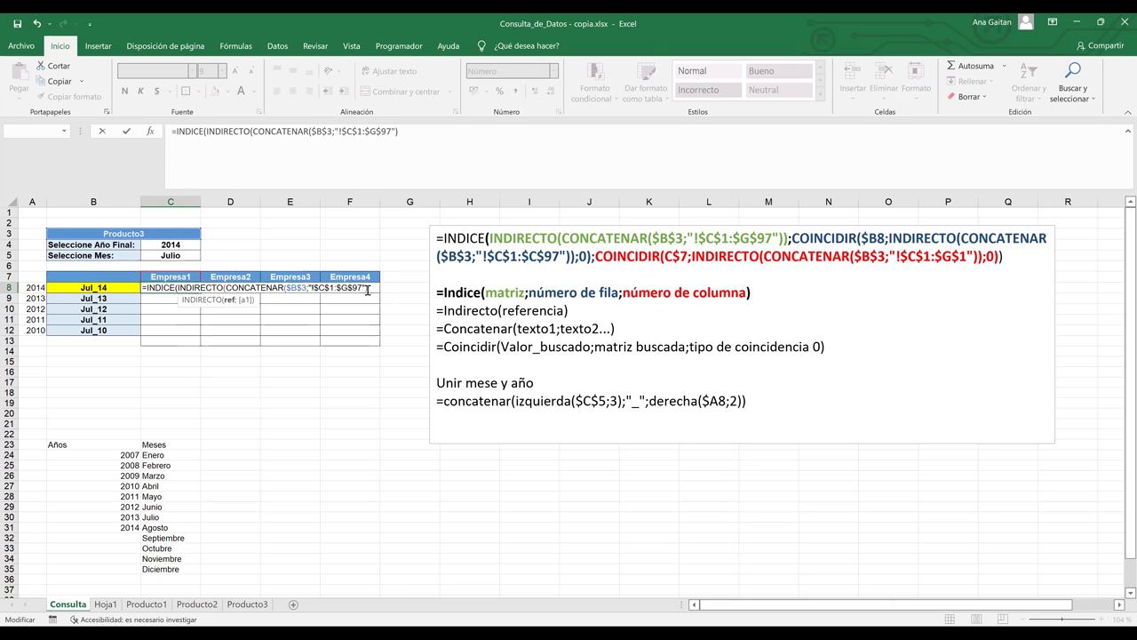
Close the INDIRECTO matrix argument in the C8 formula and start COINCIDIR as the row-number argument of INDICE.
type(")")
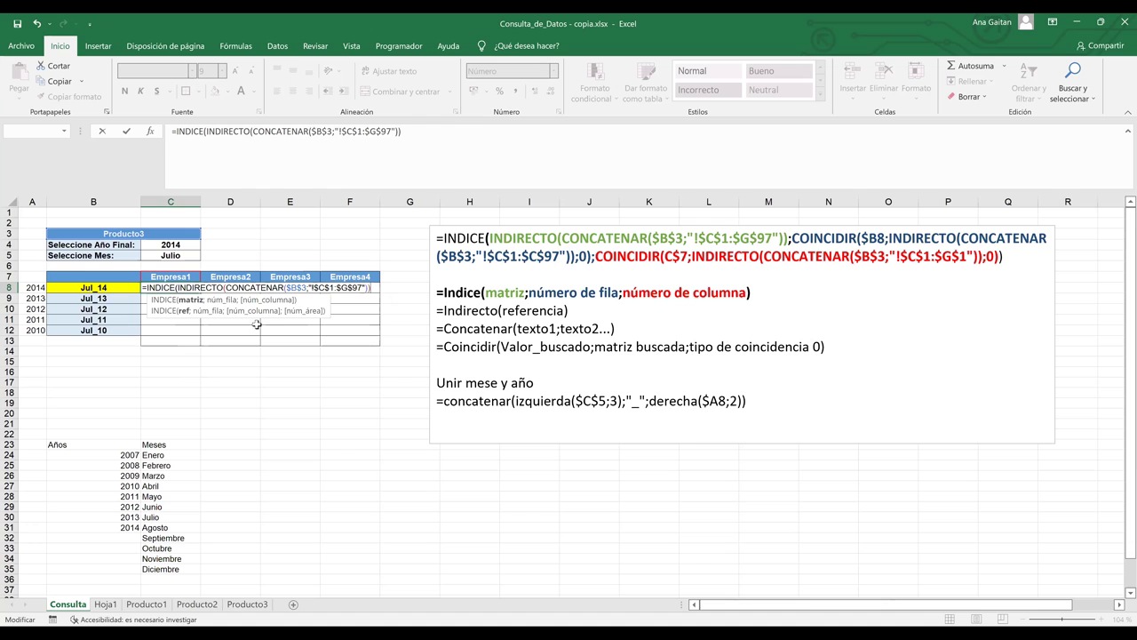
type(";")
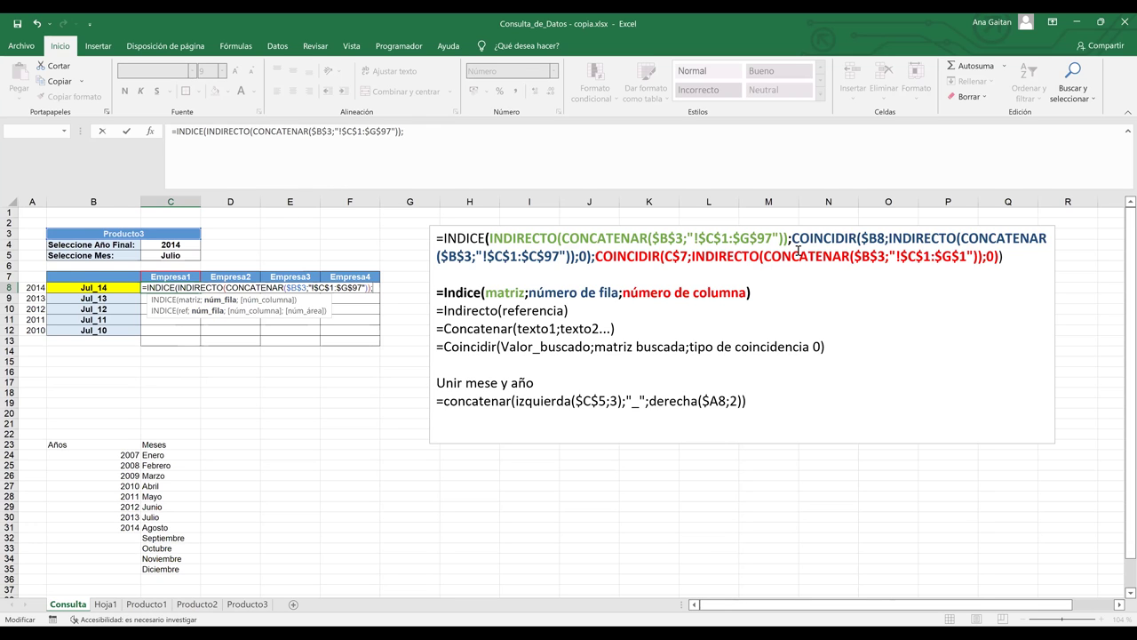
type("C")
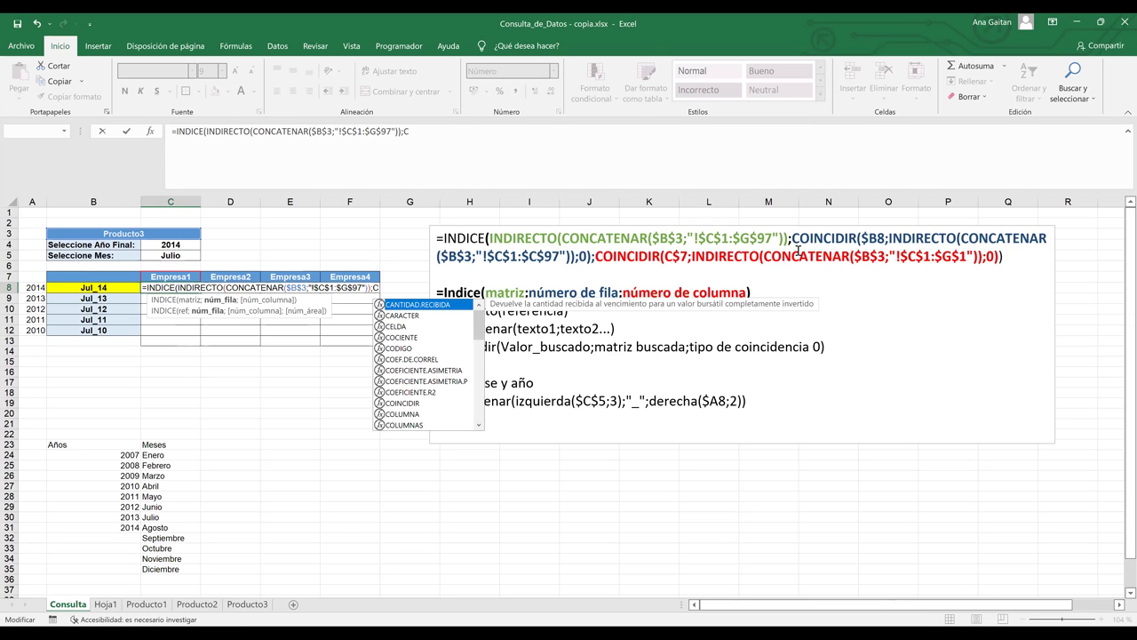
type("OIN")
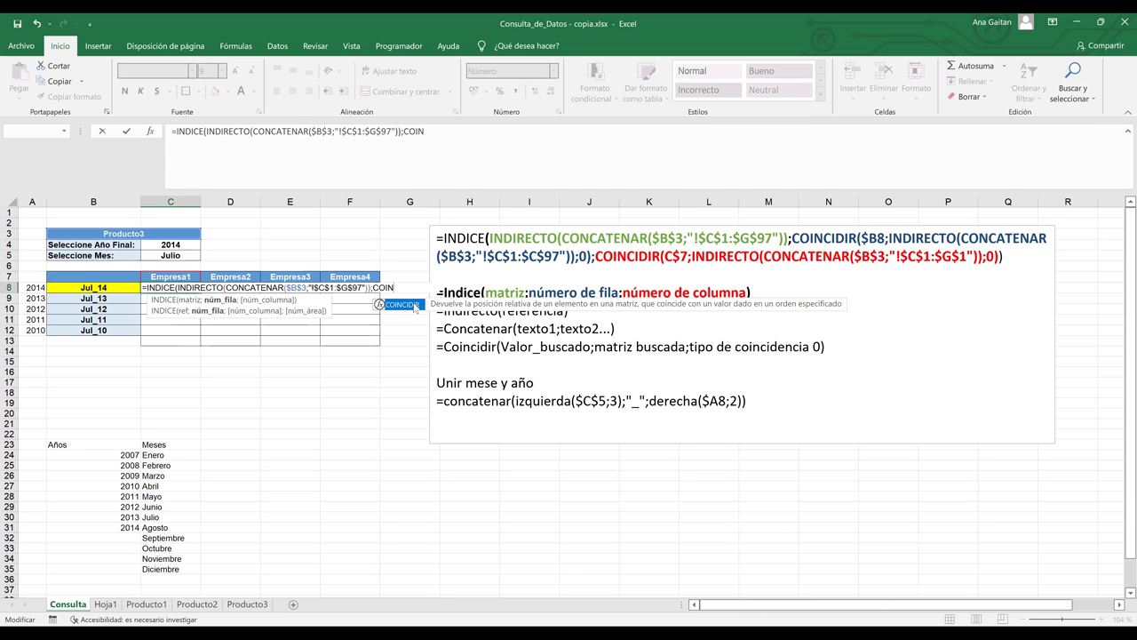
double_click(411, 304)
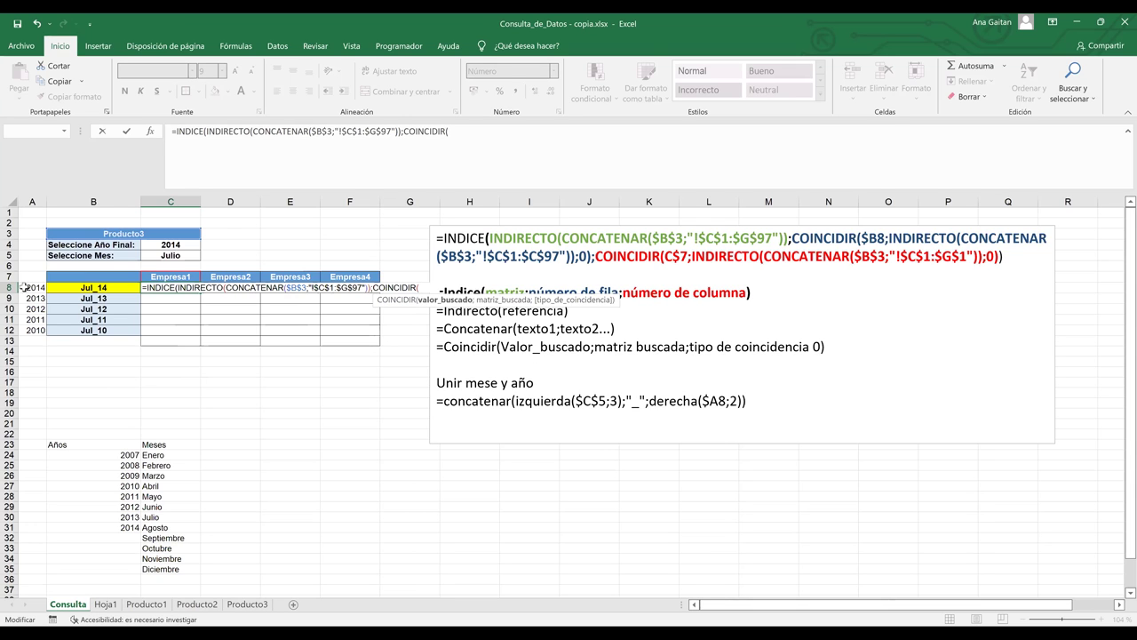
Enter $B8, with only the column locked, as the lookup value of the row COINCIDIR in the C8 formula.
left_click(81, 289)
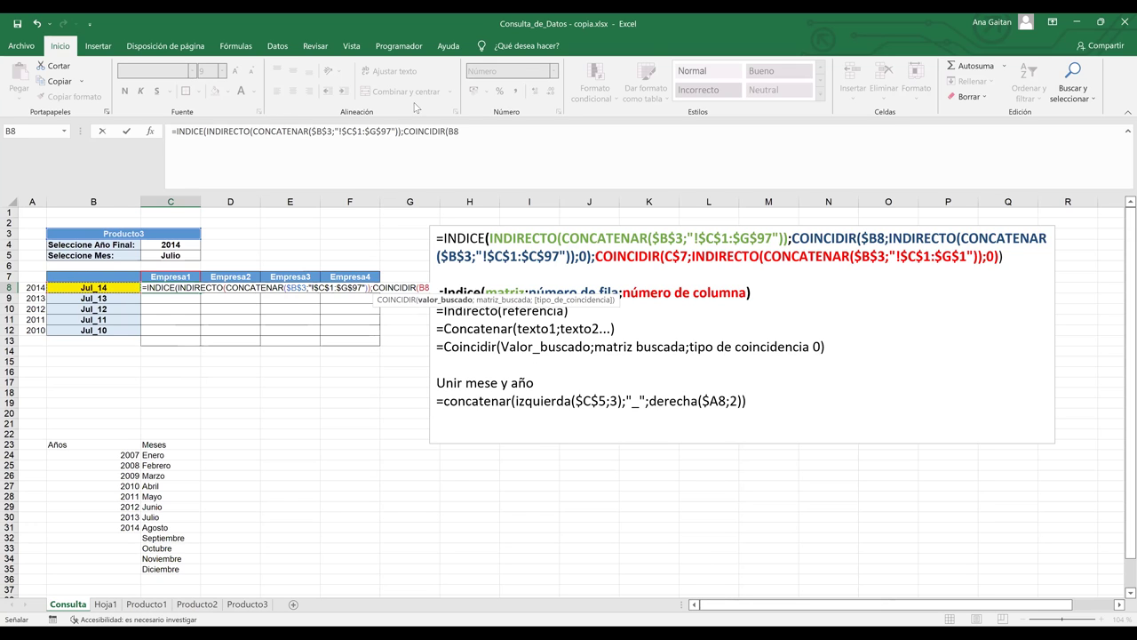
left_click(455, 131)
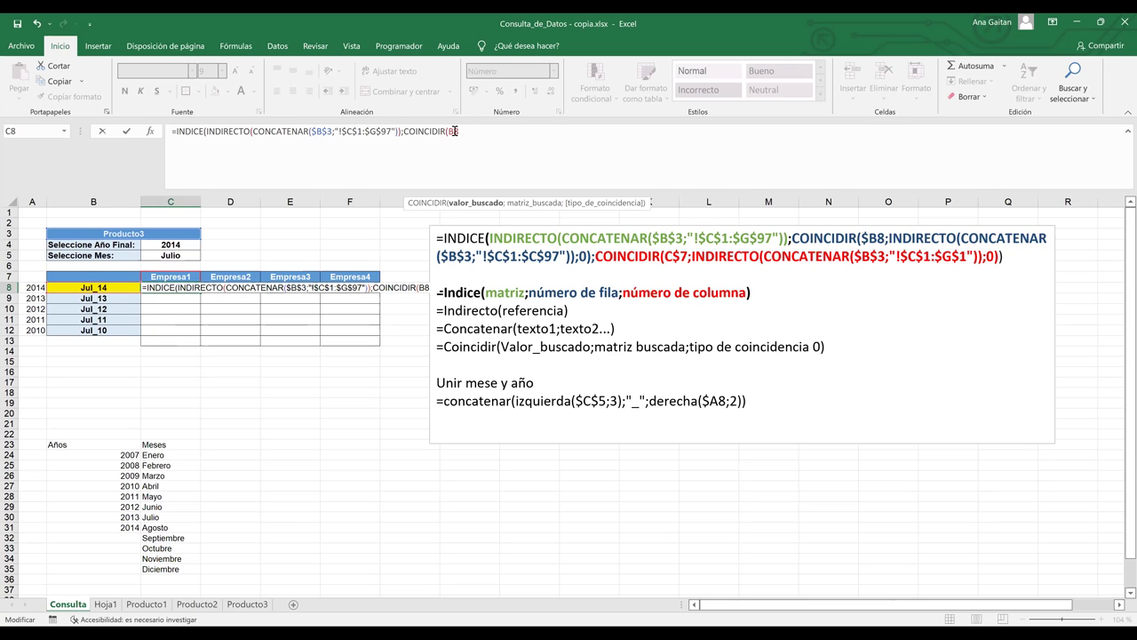
double_click(455, 131)
key("F4")
key("F4")
key("F4")
type(";")
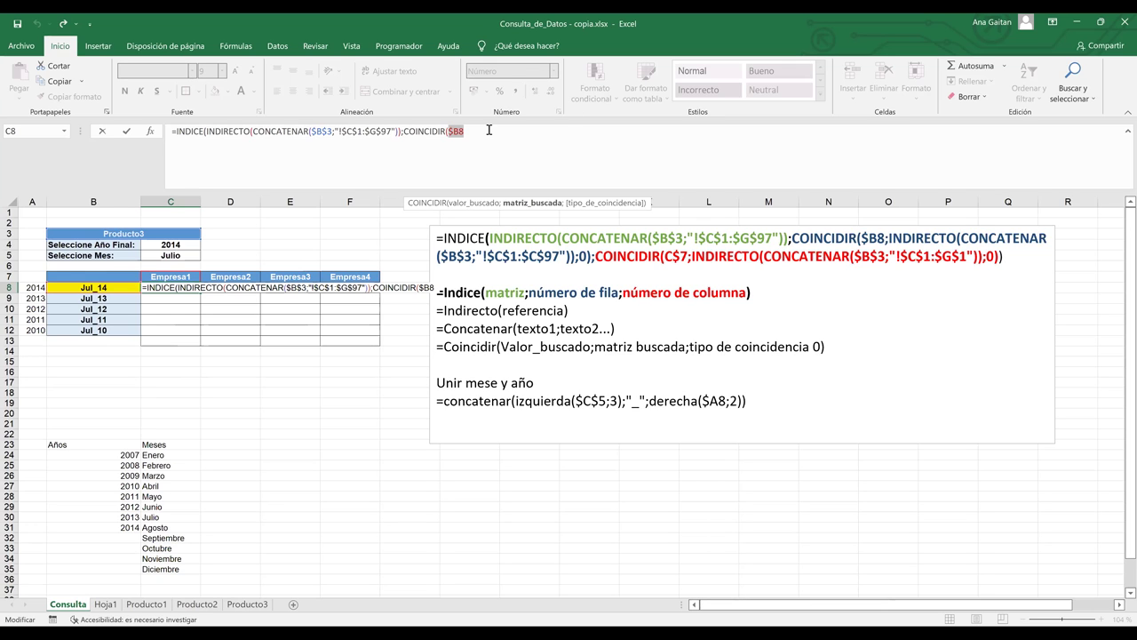
key("BackSpace")
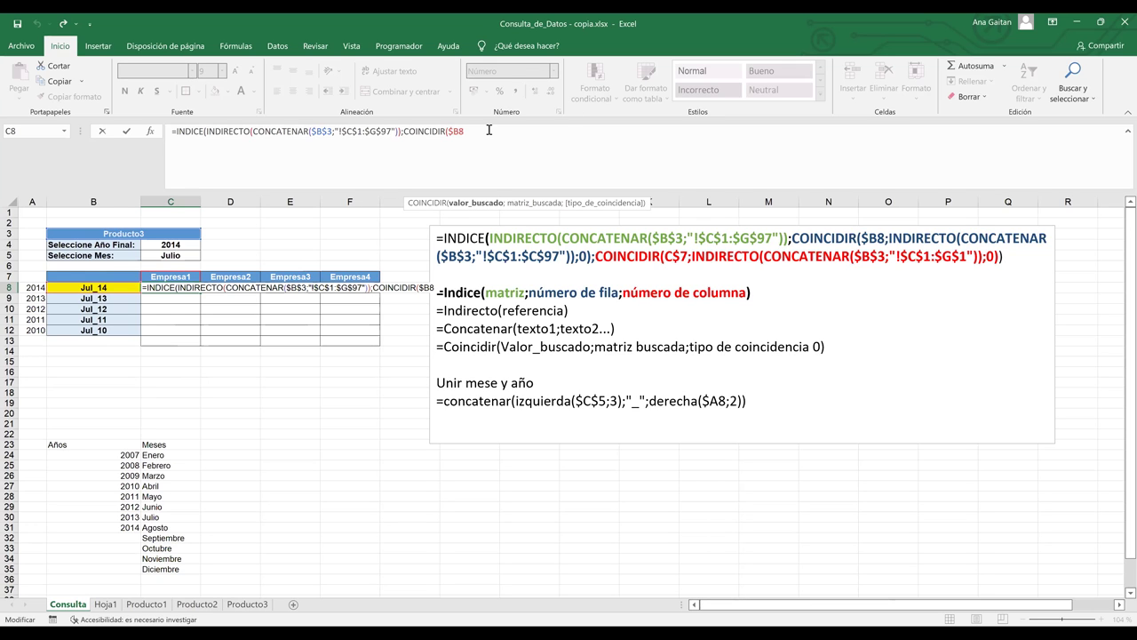
type(";")
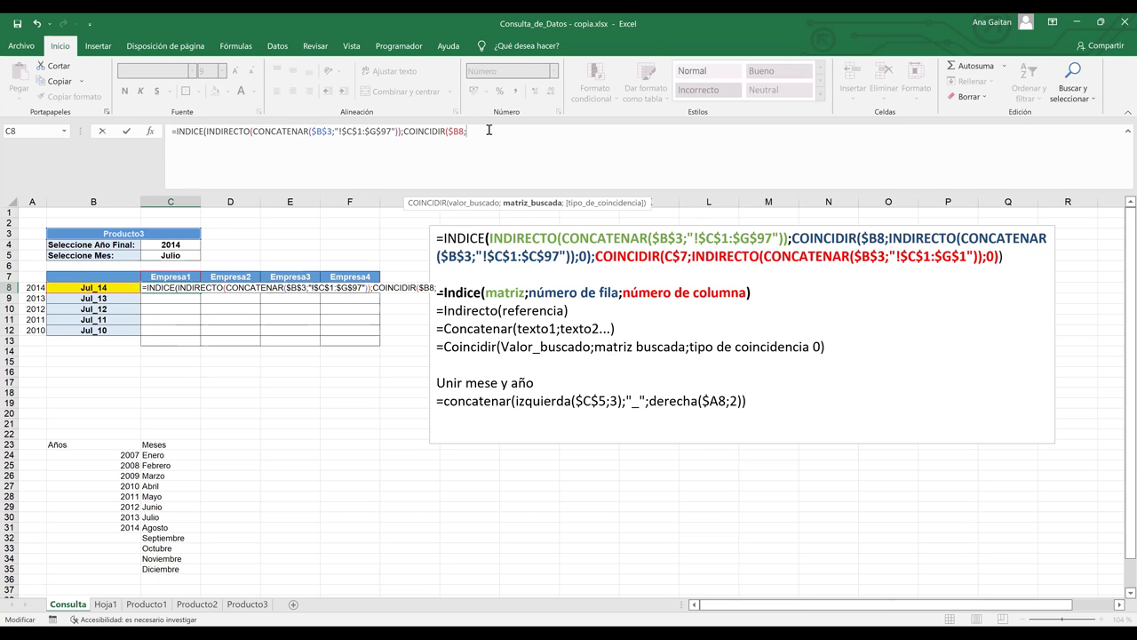
Nest INDIRECTO and CONCATENAR as the row COINCIDIR's lookup array, with the absolute product selector $B$3 as first text.
type("IN")
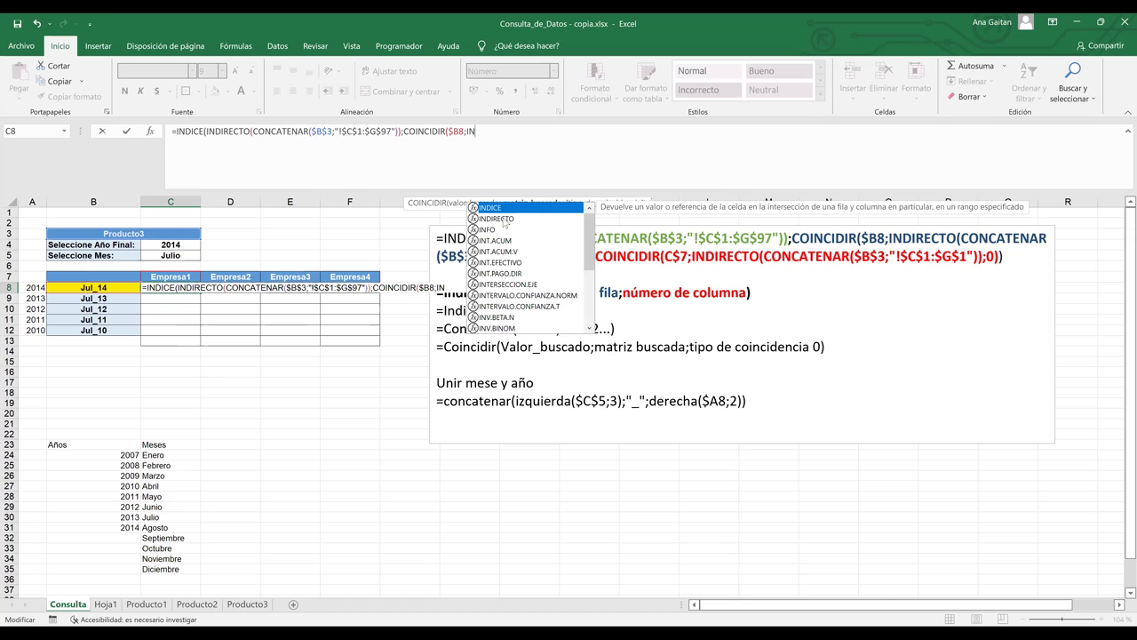
double_click(504, 218)
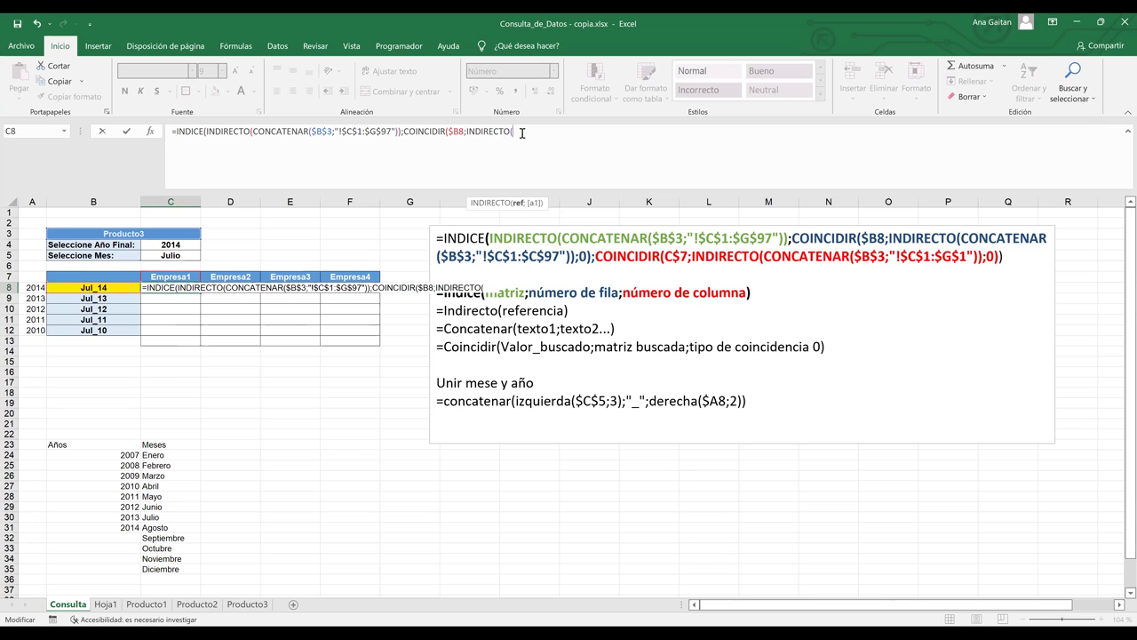
type("CON")
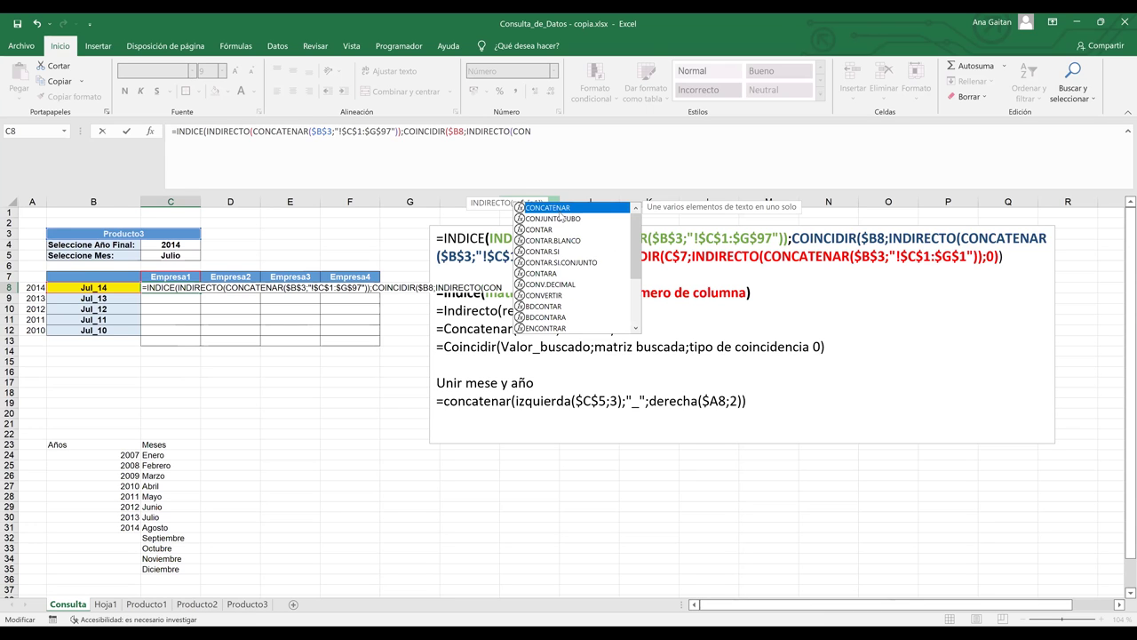
key("Tab")
left_click(558, 211)
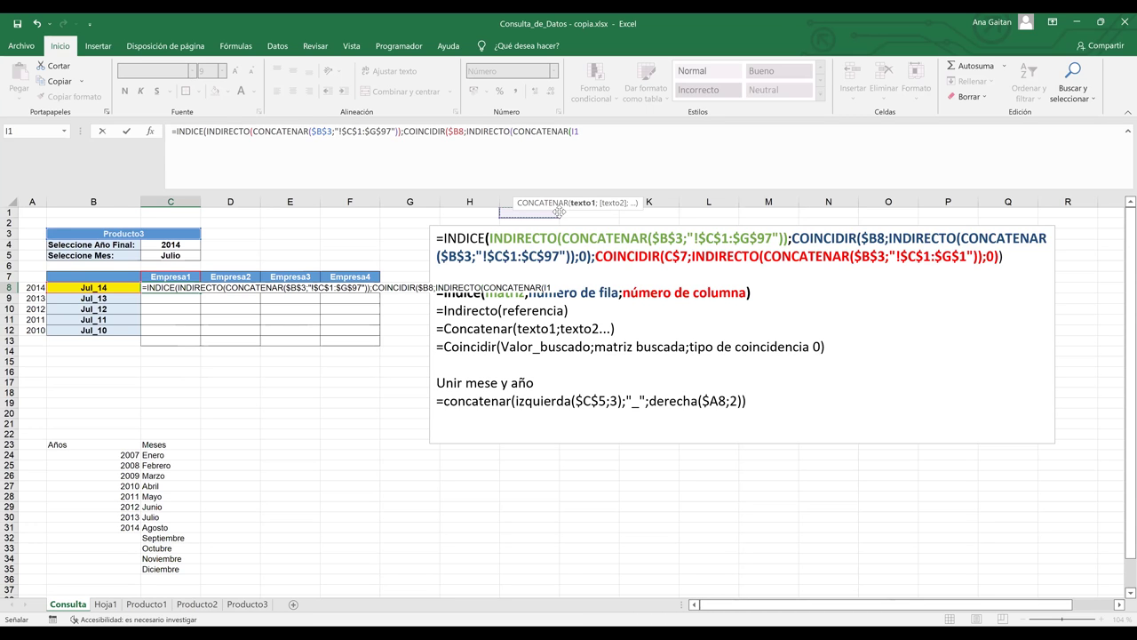
key("BackSpace")
key("BackSpace")
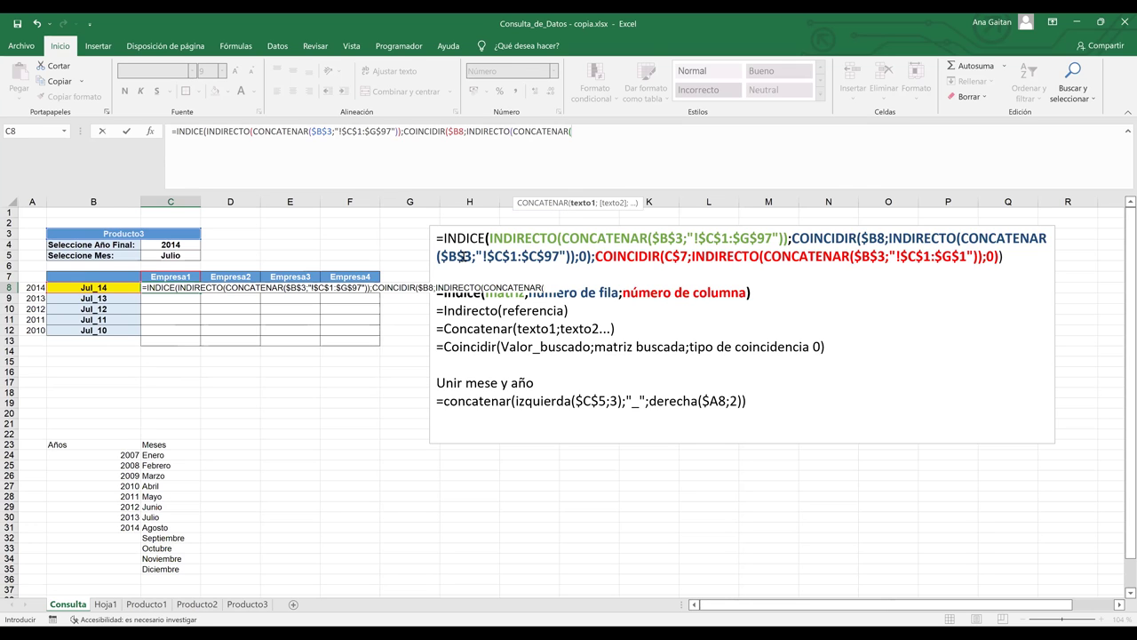
left_click(112, 233)
key("F4")
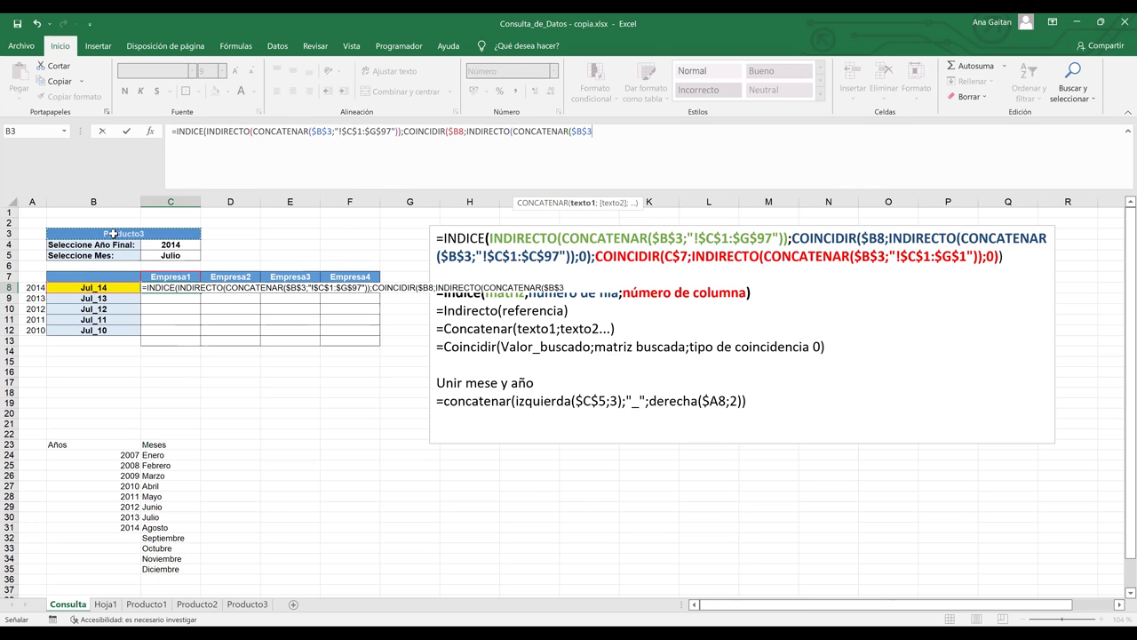
type(";")
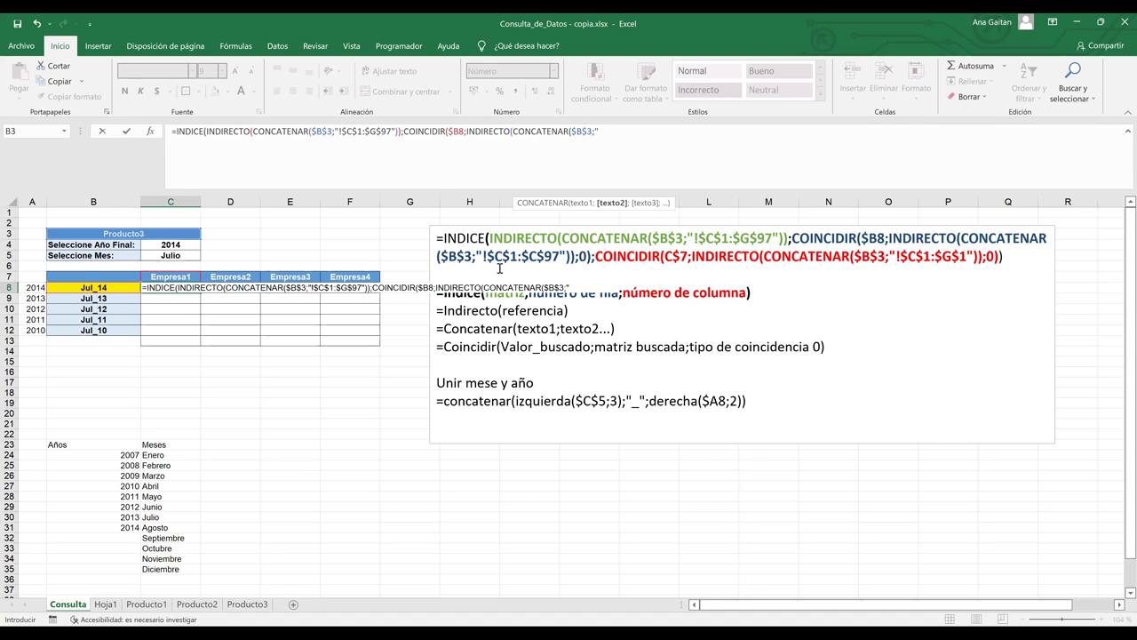
Enter "!$C$1:$C$97" as the second text of the row lookup's CONCATENAR, closing both CONCATENAR and INDIRECTO.
type("!")
type("C$")
type("1")
key("F4")
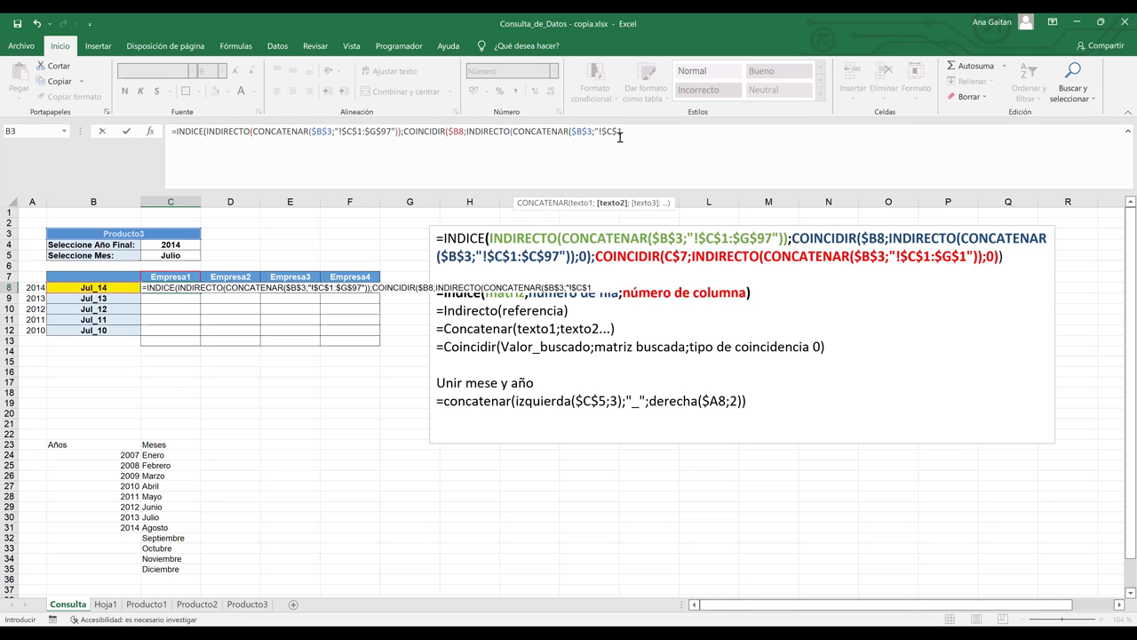
type(":C97")
left_click(624, 132)
type("$97\"))")
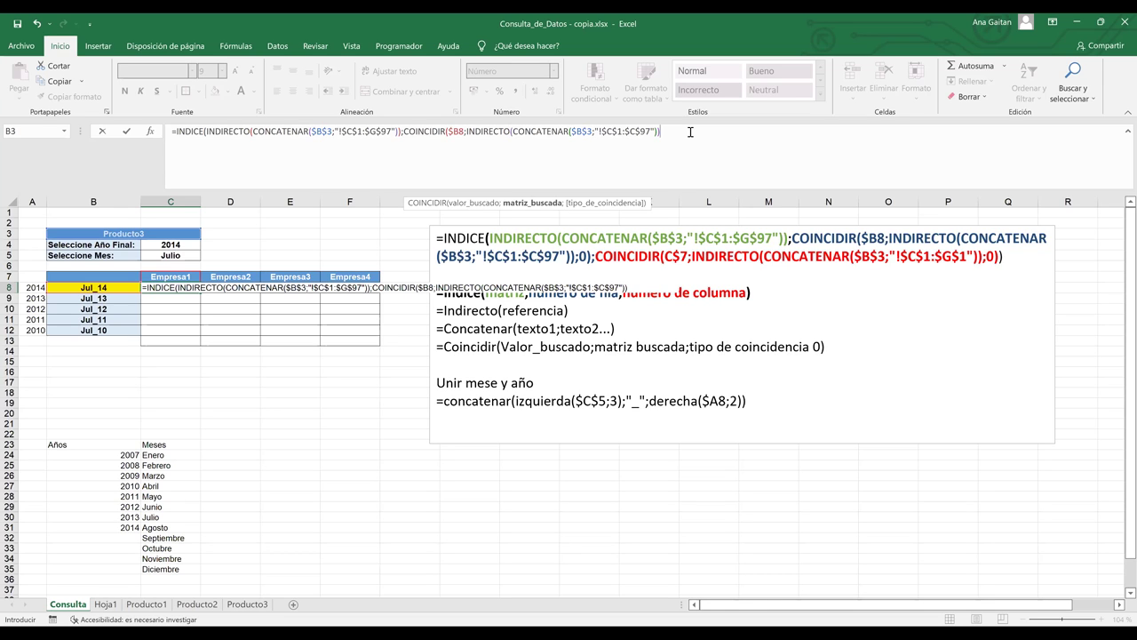
Set the row COINCIDIR to exact match (0) and close it, moving on to INDICE's column-number argument.
type(";")
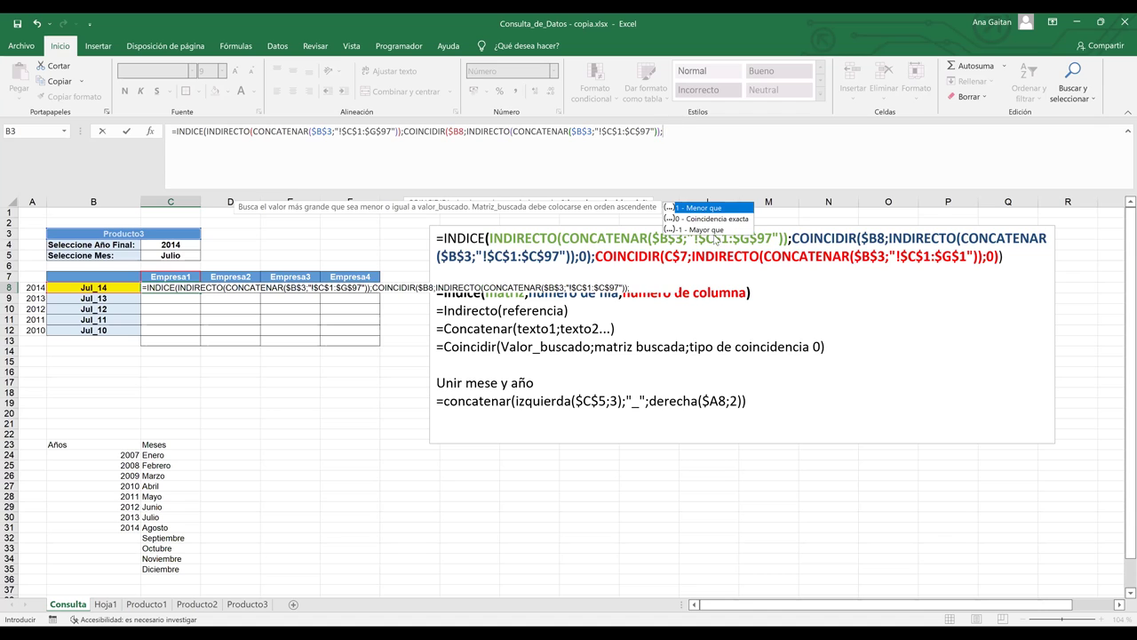
double_click(712, 218)
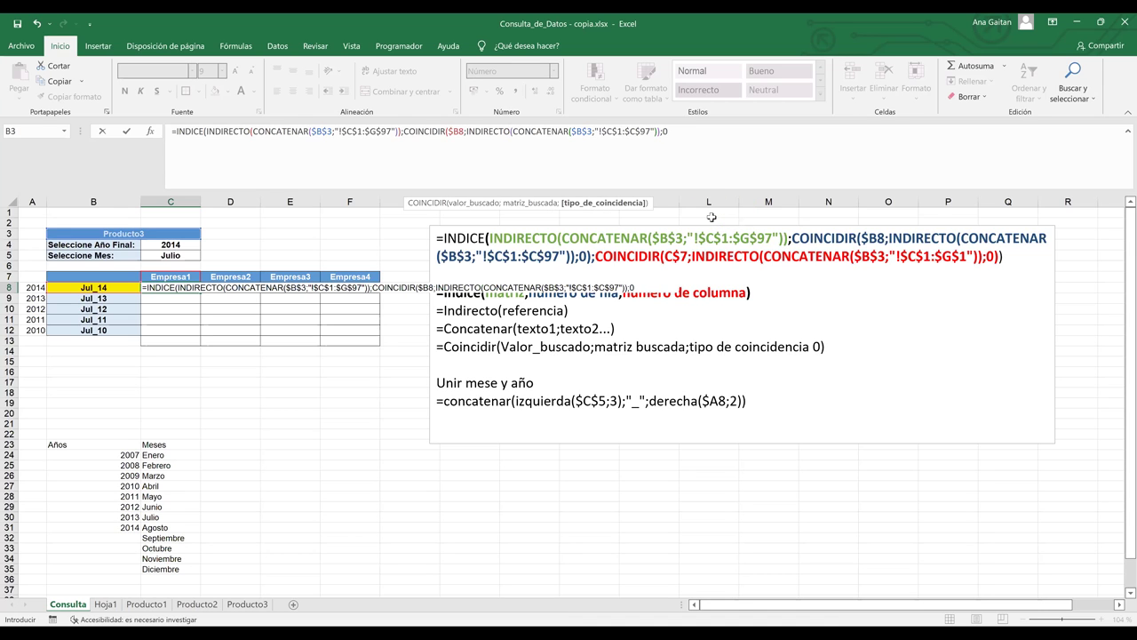
type(")")
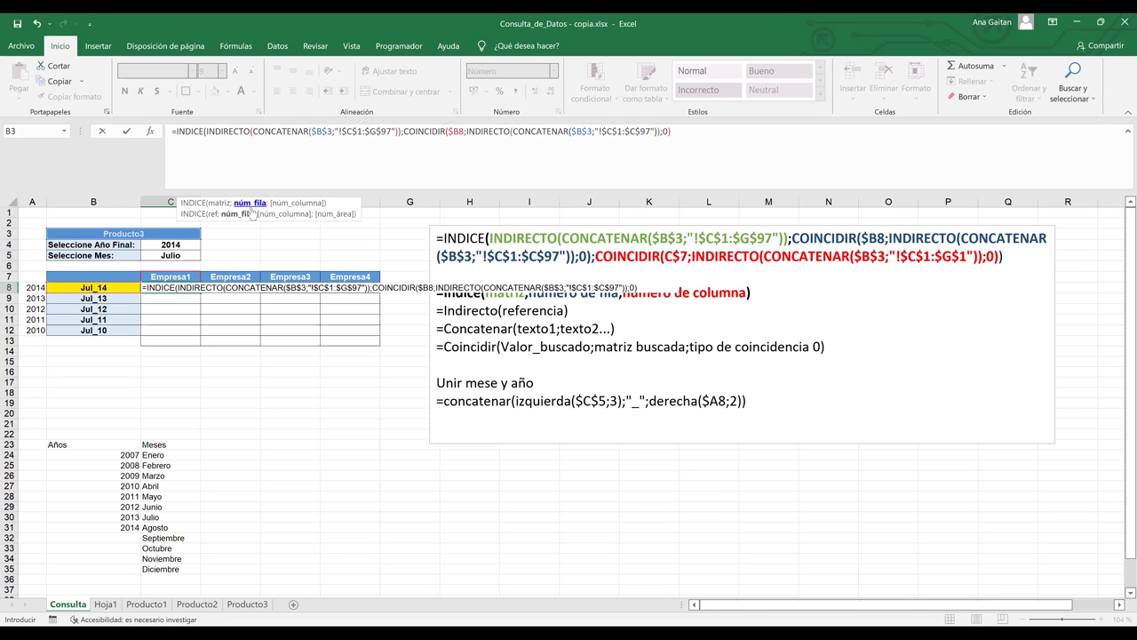
type(";")
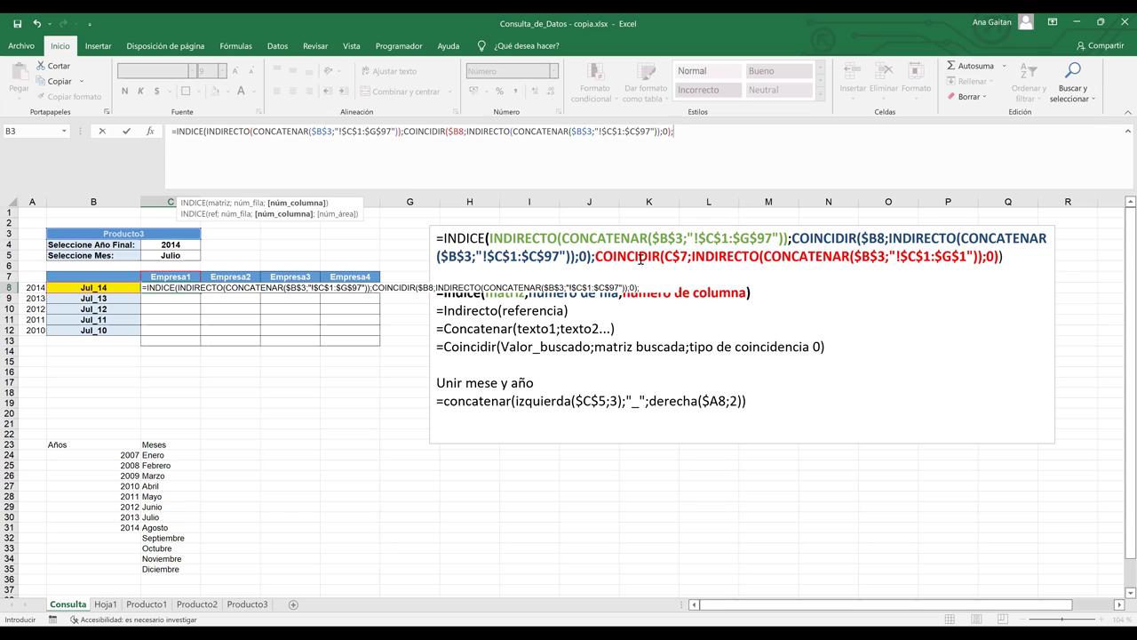
Start a second COINCIDIR as the column-number argument, with C$7, only the row locked, as its lookup value.
type("COIN")
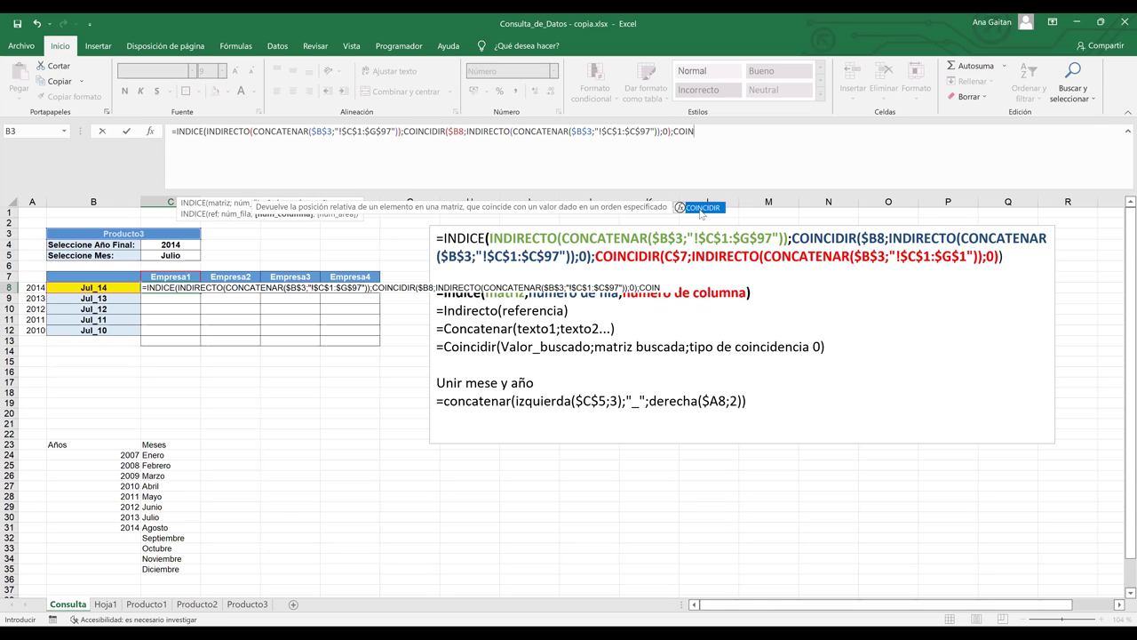
double_click(701, 210)
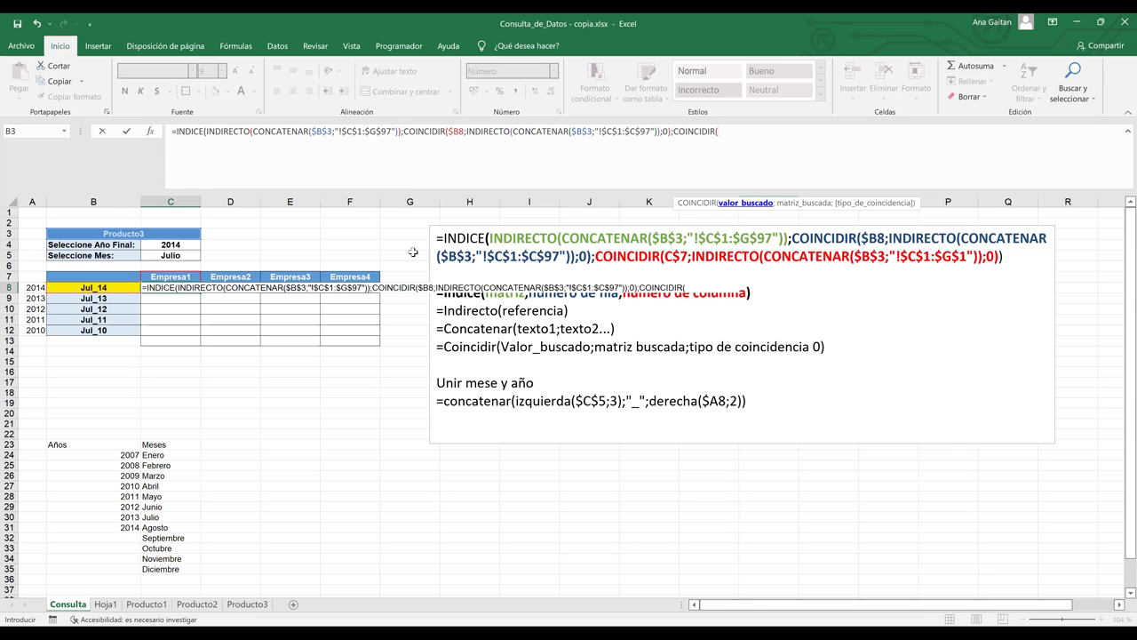
left_click(168, 278)
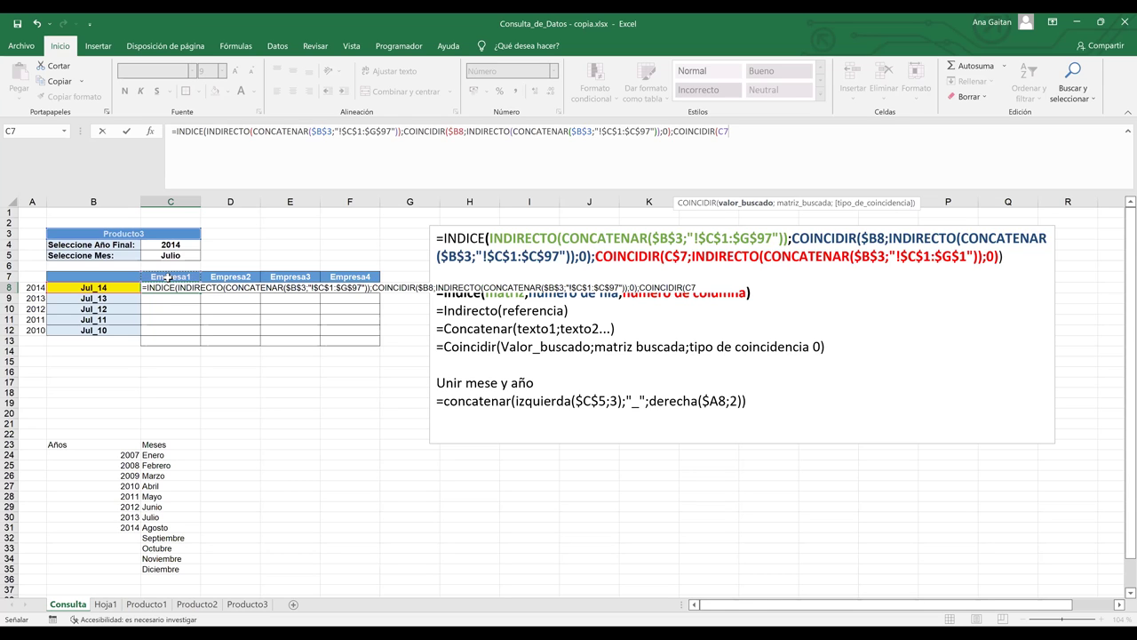
left_click(726, 132)
type("$")
key("BackSpace")
key("ctrl+z")
key("Right")
type(";")
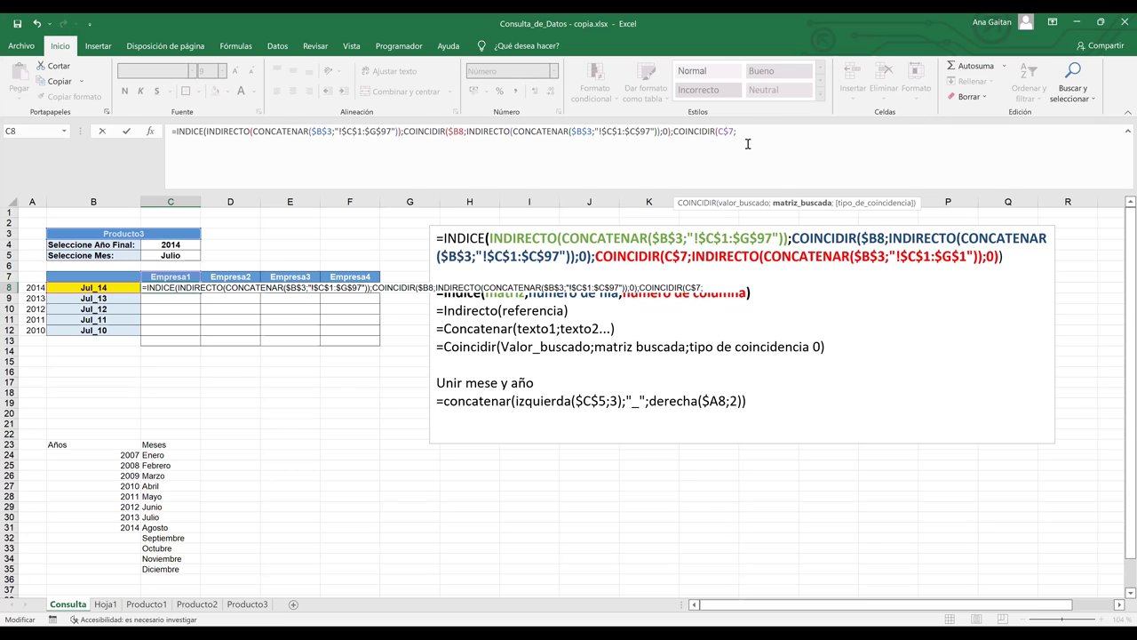
Nest INDIRECTO and CONCATENAR in the column COINCIDIR's lookup array, with the absolute product selector $B$3 as first text.
type("IN")
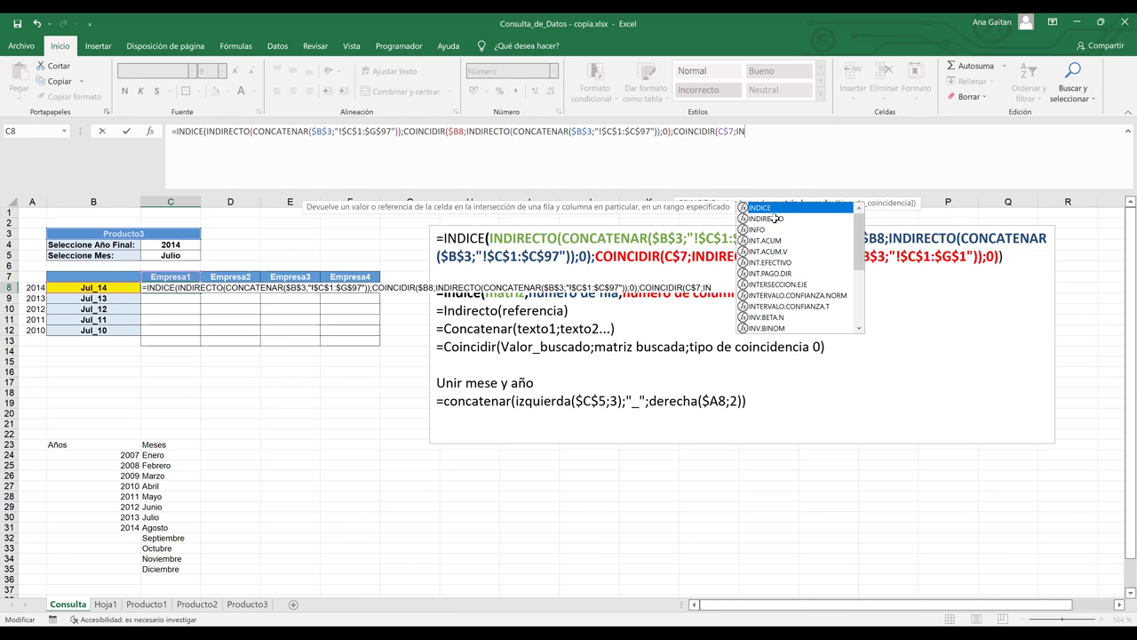
double_click(776, 217)
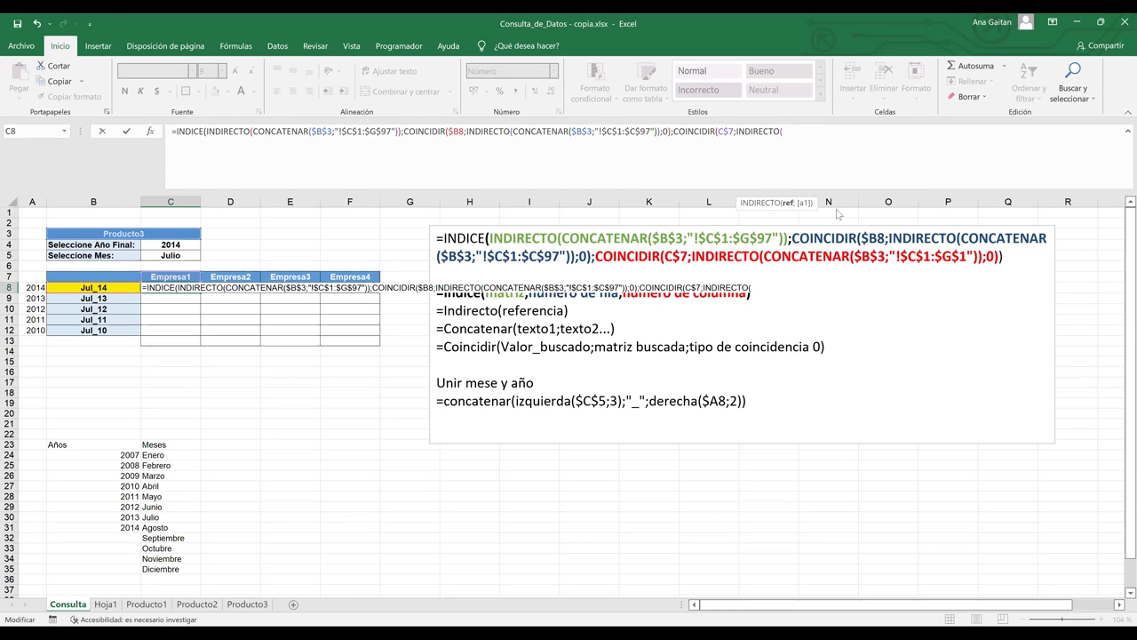
type("CON")
double_click(836, 208)
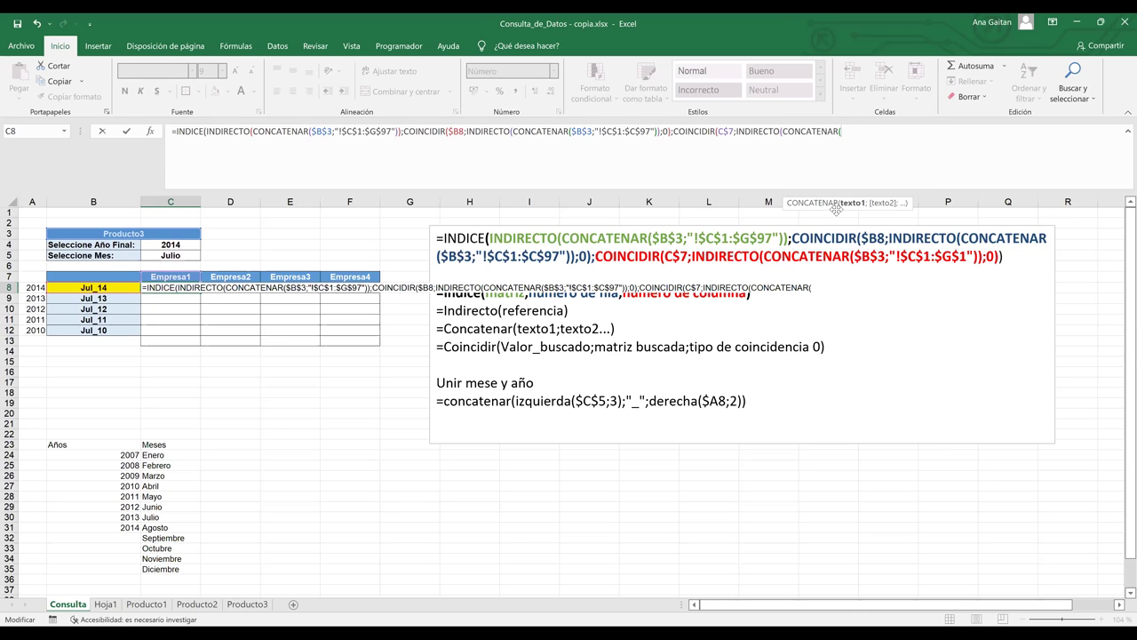
left_click(133, 232)
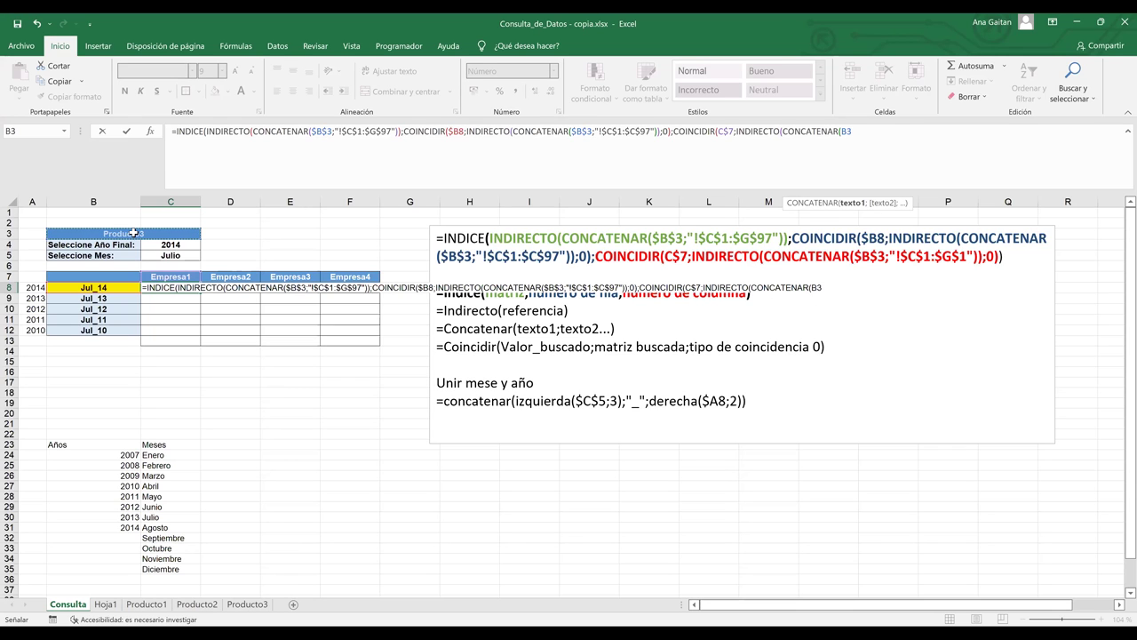
key("F4")
Enter "!$C$1:$G$1" as the second text of the column lookup's CONCATENAR, closing both CONCATENAR and INDIRECTO.
type(";\"!")
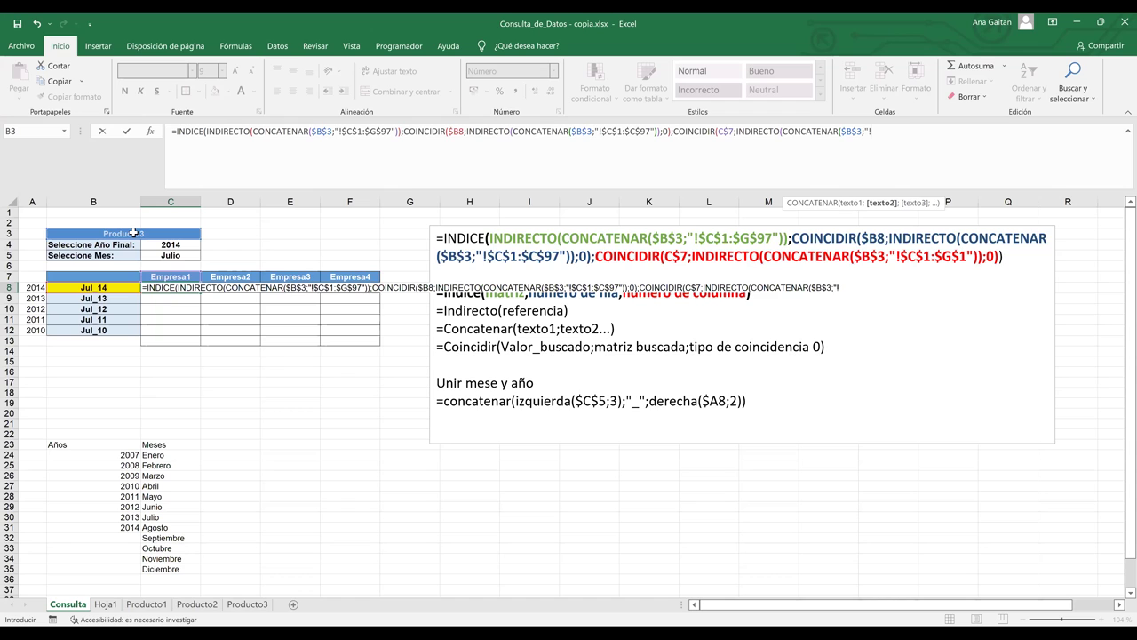
type("1")
key("F4")
type(":G1")
key("F4")
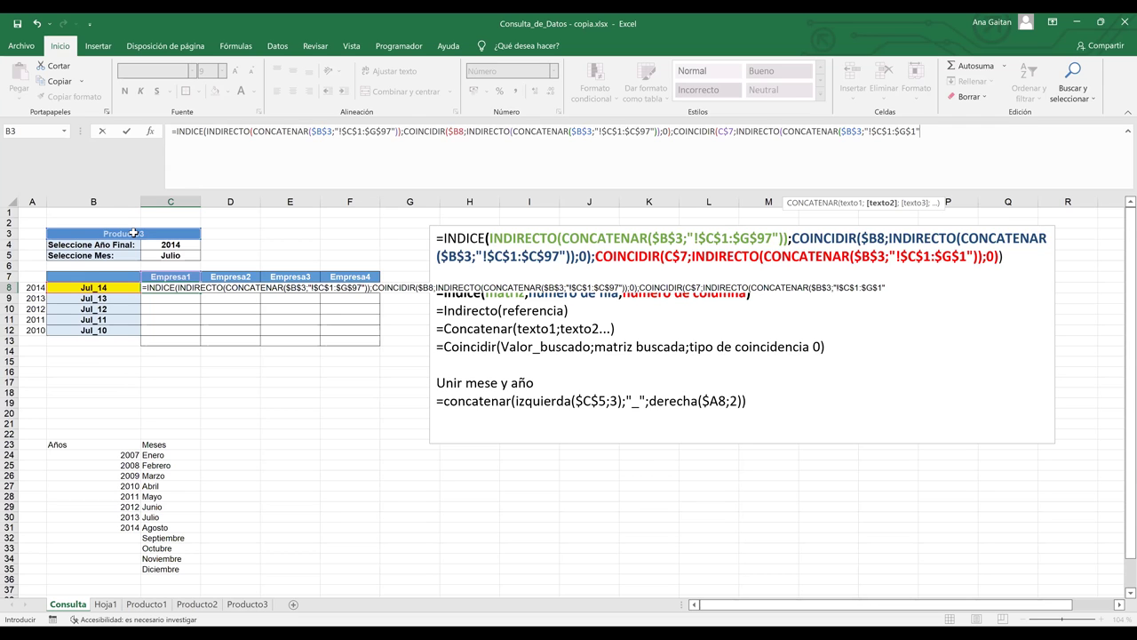
type(")")
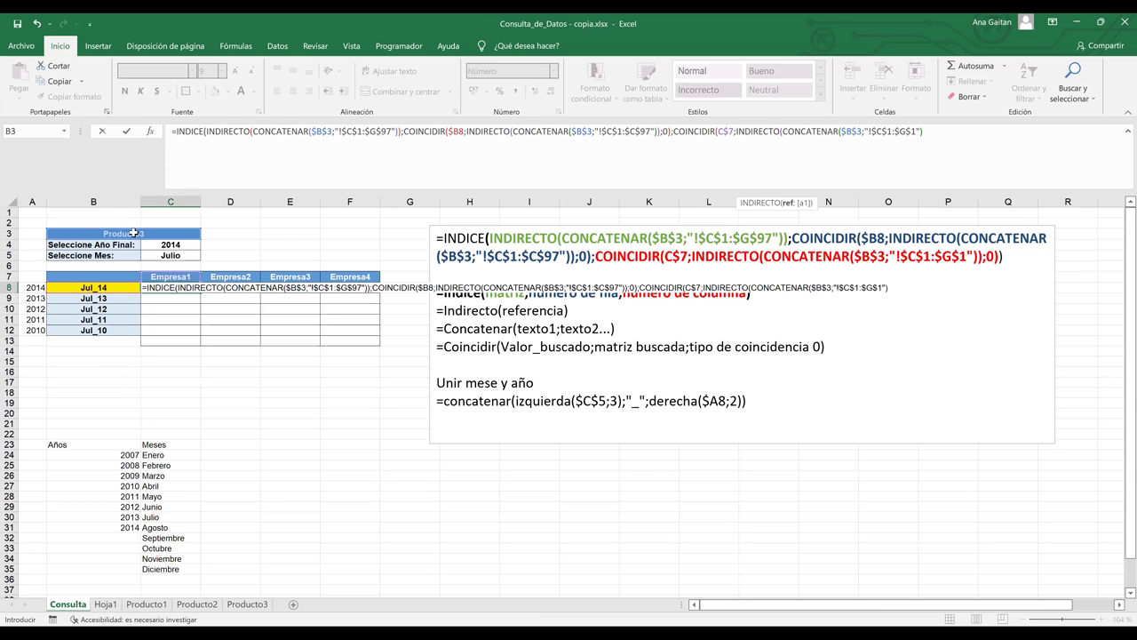
type(")")
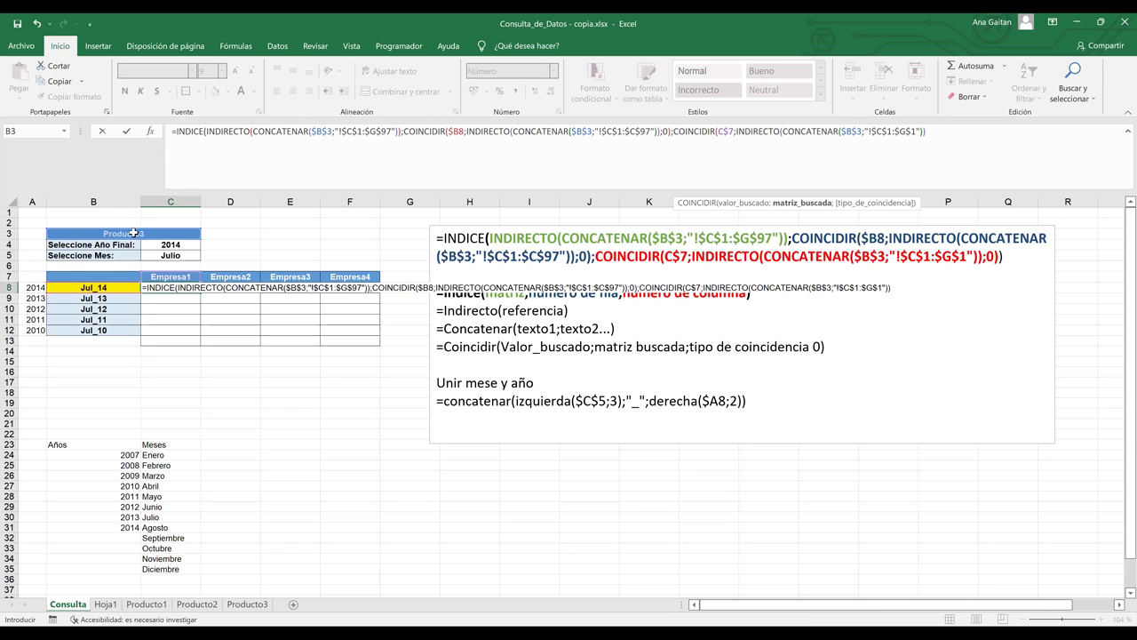
Set the column COINCIDIR to exact match (0), close it and INDICE, and enter the completed formula in C8.
type(";")
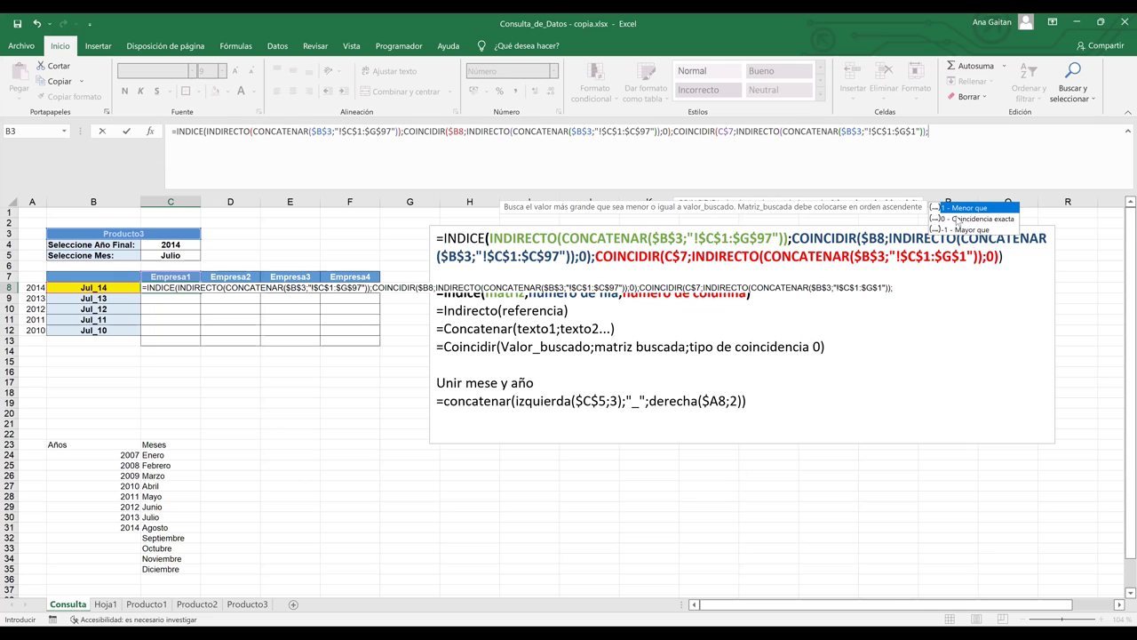
double_click(957, 216)
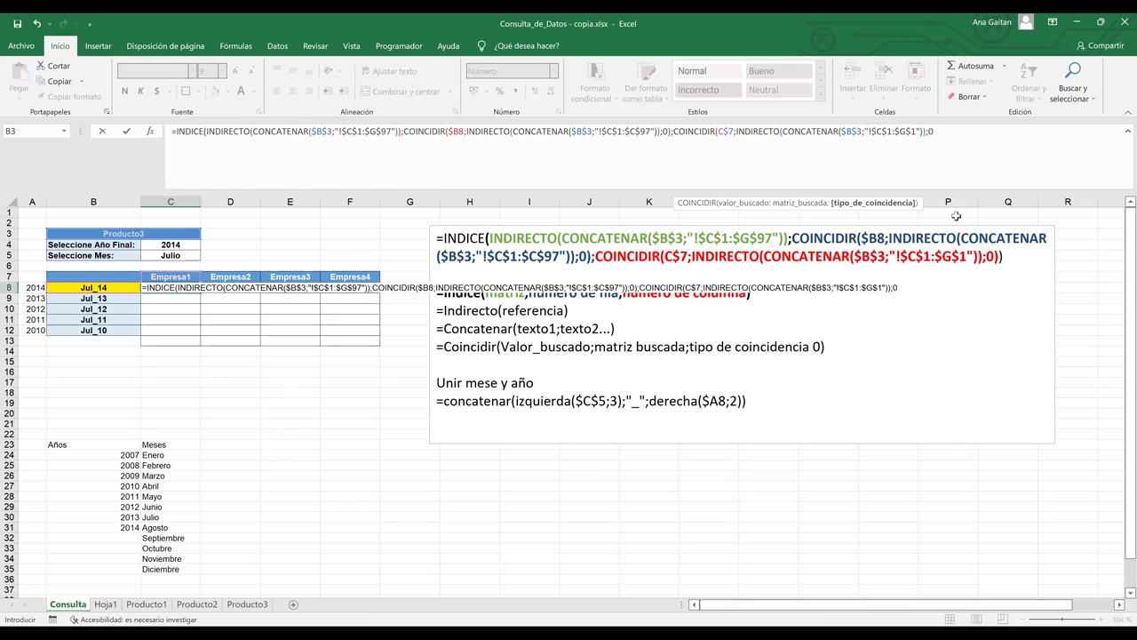
type(")")
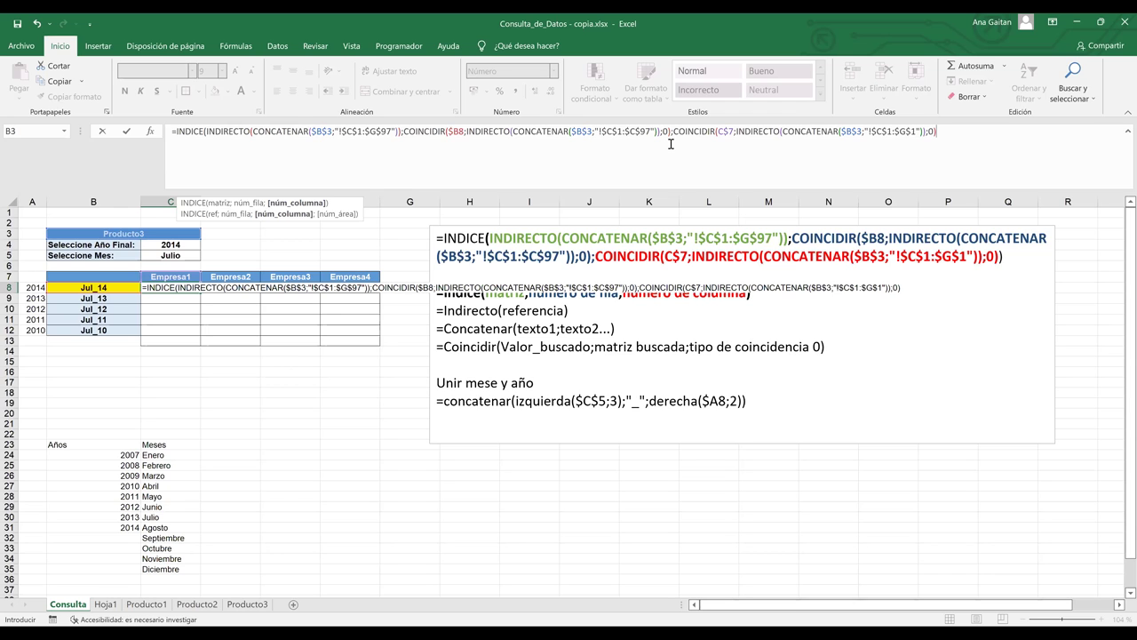
type(")")
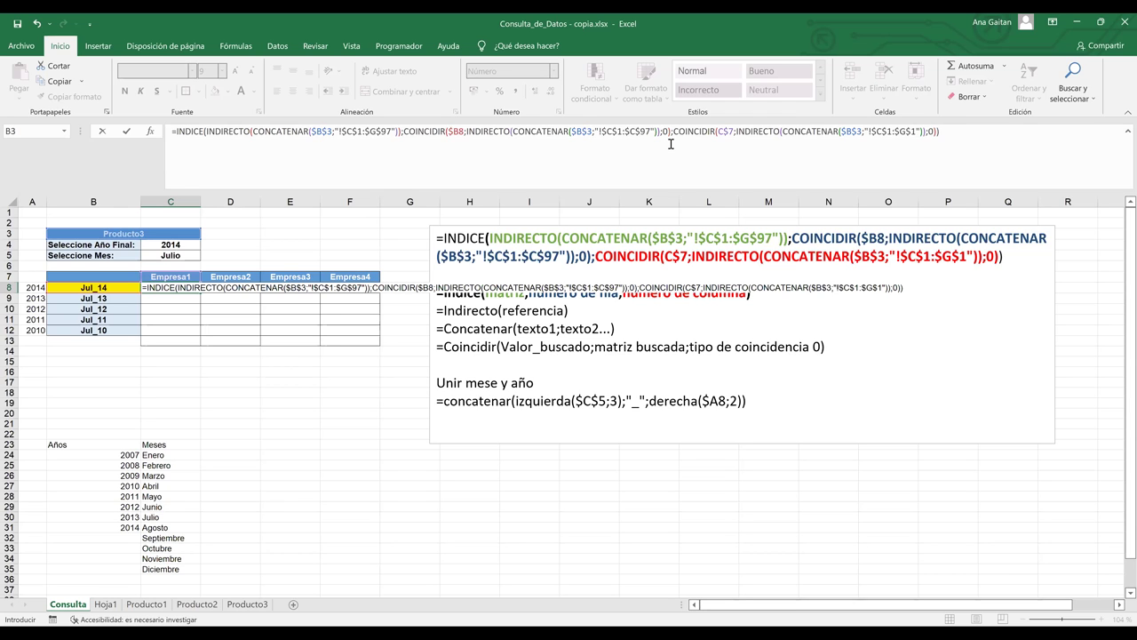
key("Return")
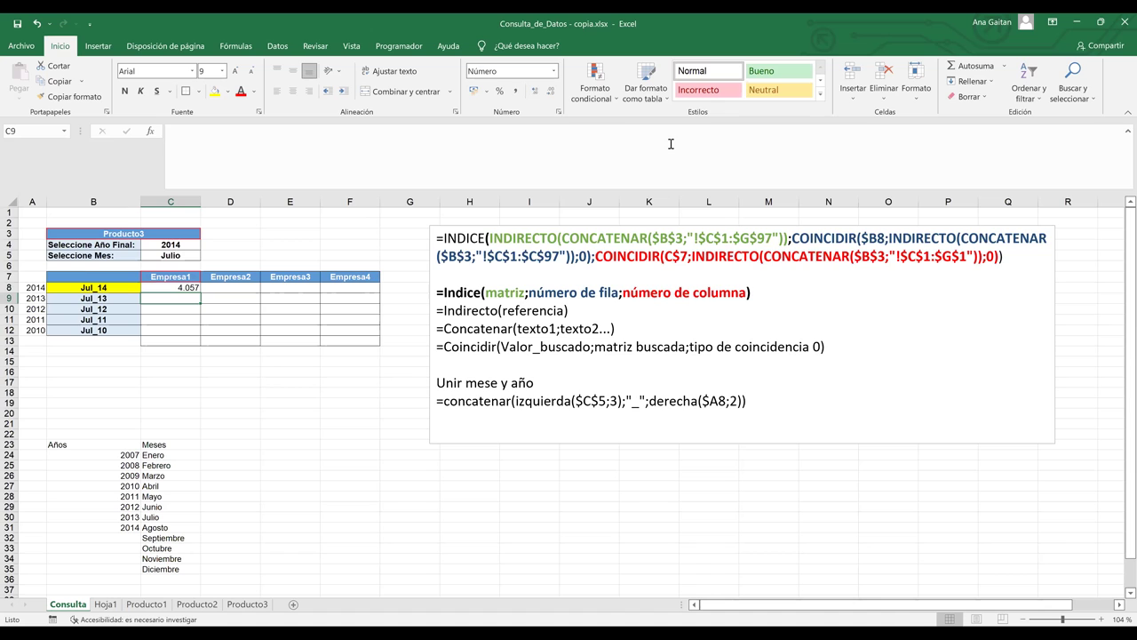
Fill the C8 lookup formula across all four company columns and down through F13.
left_click(191, 288)
left_click_drag(200, 293, 379, 346)
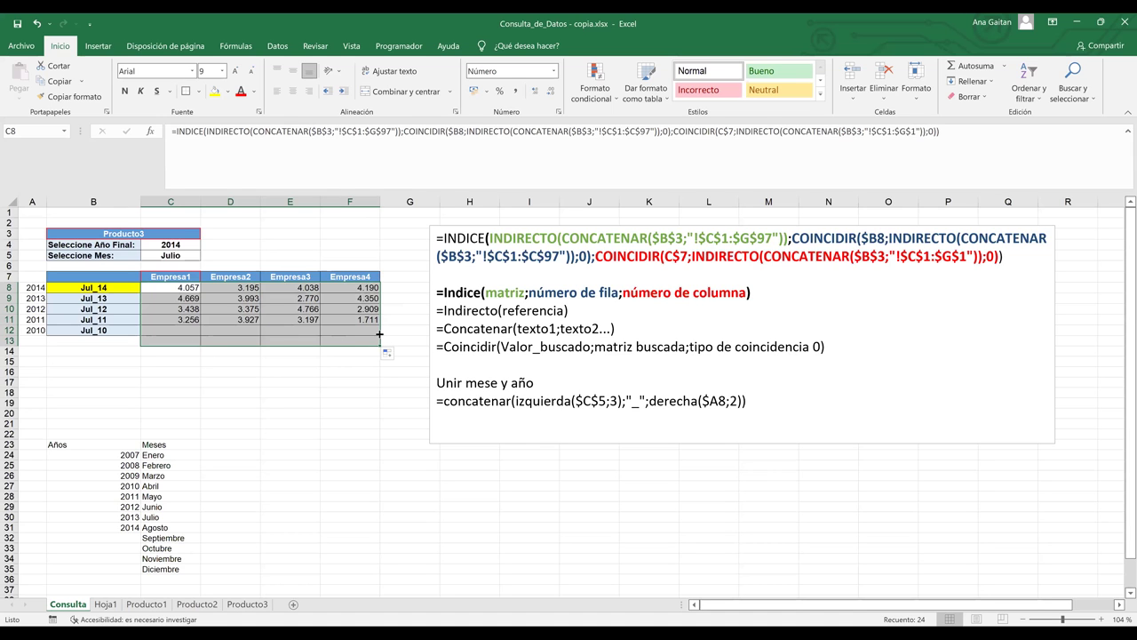
left_click(343, 359)
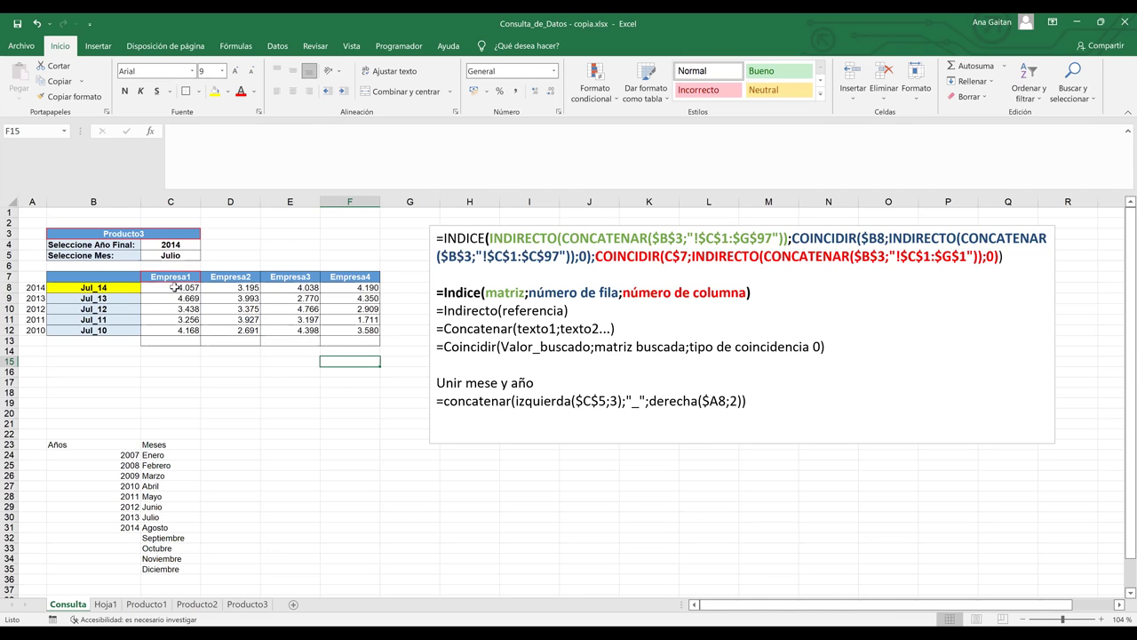
On the Producto3 sheet, find the Jul_14 row and select its Empresa1 value in D92.
left_click(242, 607)
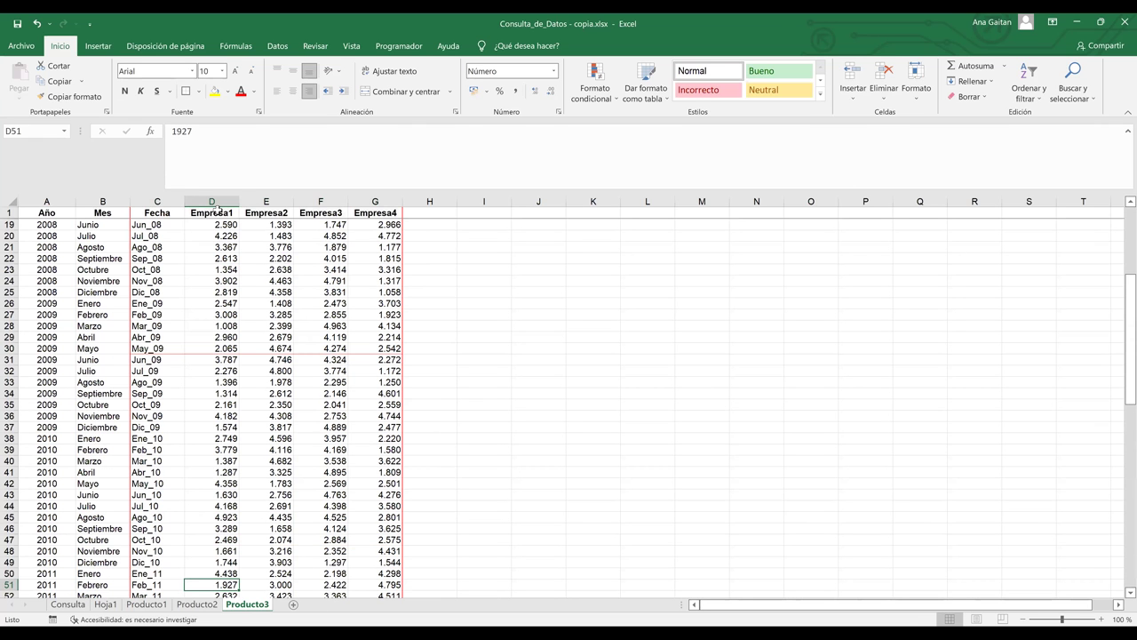
key("Down")
key("Down")
key("Down")
key("Down")
key("Down")
key("Down")
key("Down")
key("Down")
key("Down")
key("Down")
key("Down")
key("Down")
key("Down")
key("Down")
key("Down")
key("Down")
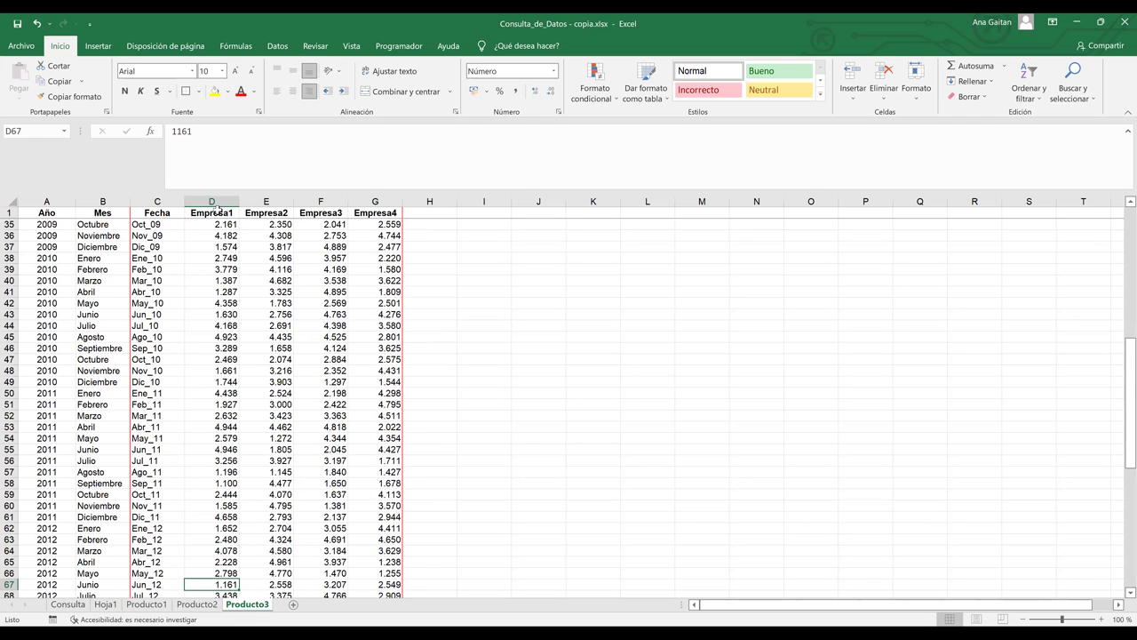
key("Down")
key("Down")
key("Down")
key("Down")
key("Down")
key("Down")
key("Down")
key("Down")
key("Down")
key("Down")
key("Down")
key("Down")
key("Down")
key("Down")
key("Down")
key("Down")
key("Down")
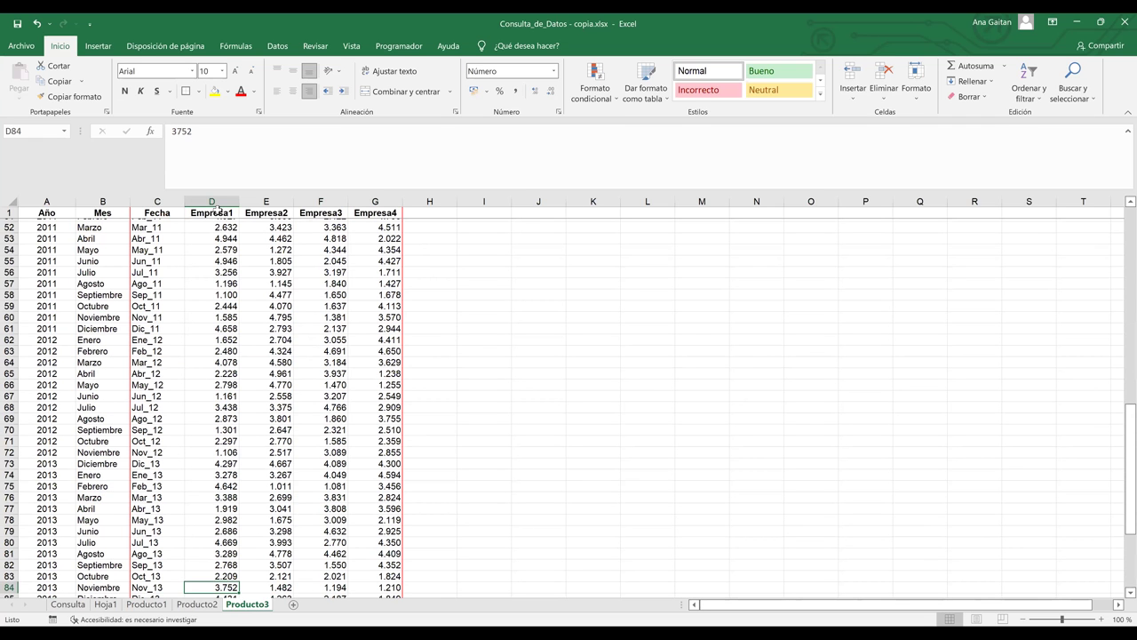
key("Down")
key("Down")
key("Down")
key("Down")
key("Down")
key("Down")
key("Down")
key("Down")
key("Down")
key("Down")
key("Down")
key("Down")
key("Down")
left_click(224, 494)
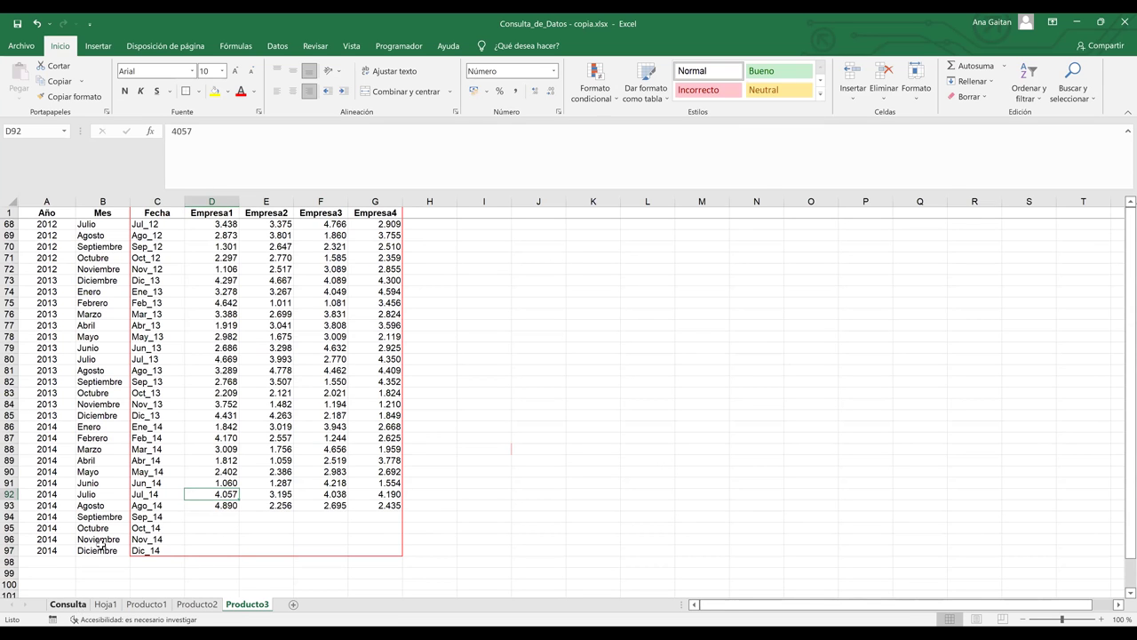
Return to the Consulta sheet and compare the Jul_14 result for Empresa1 in C8 with the source value.
left_click(77, 606)
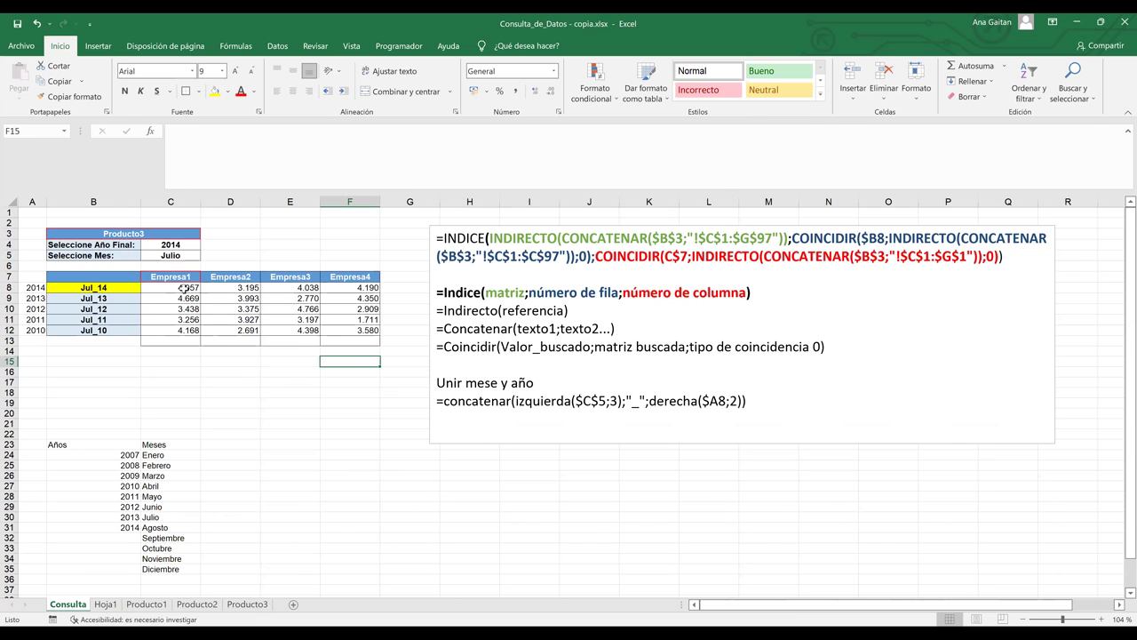
left_click(184, 288)
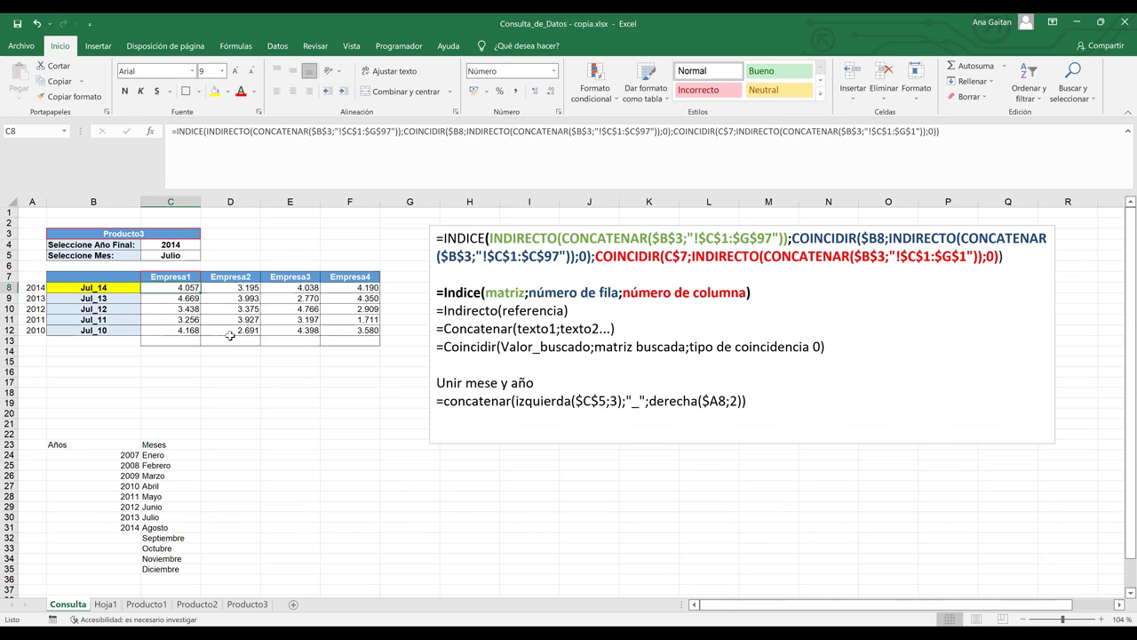
left_click(335, 462)
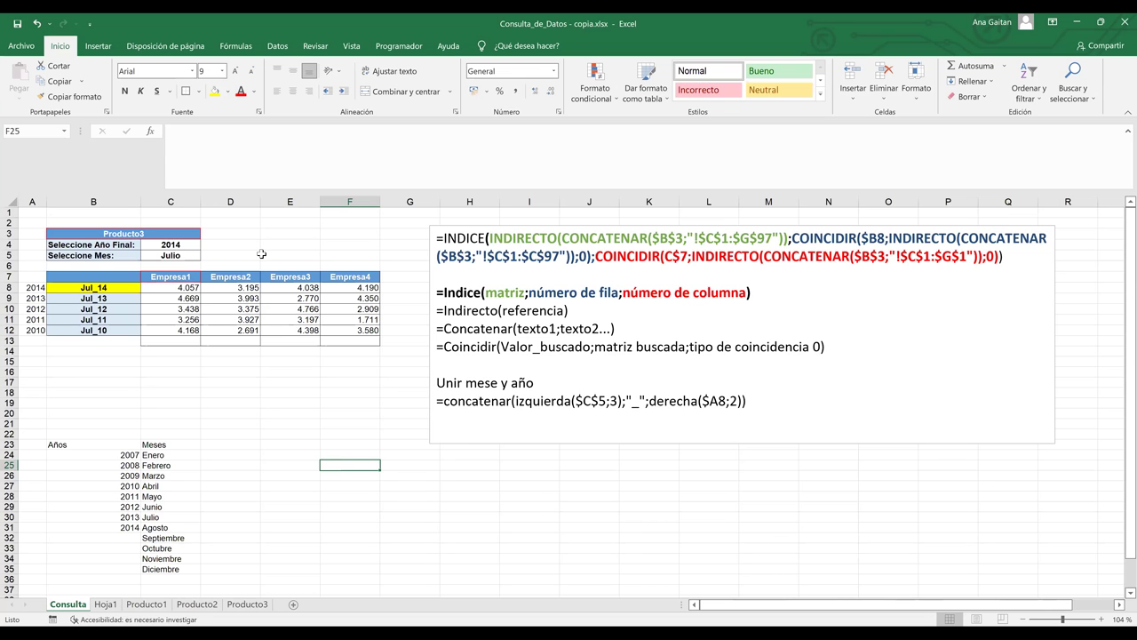
Choose producto4 in the product selector B3.
left_click(182, 234)
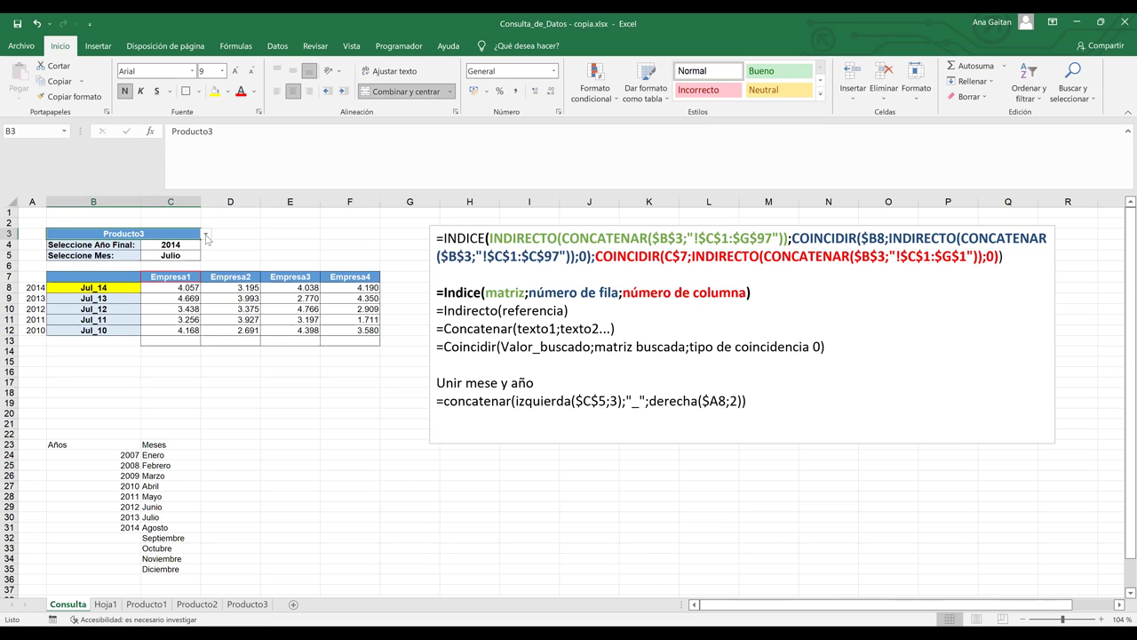
left_click(205, 234)
left_click(168, 272)
key("ctrl+z")
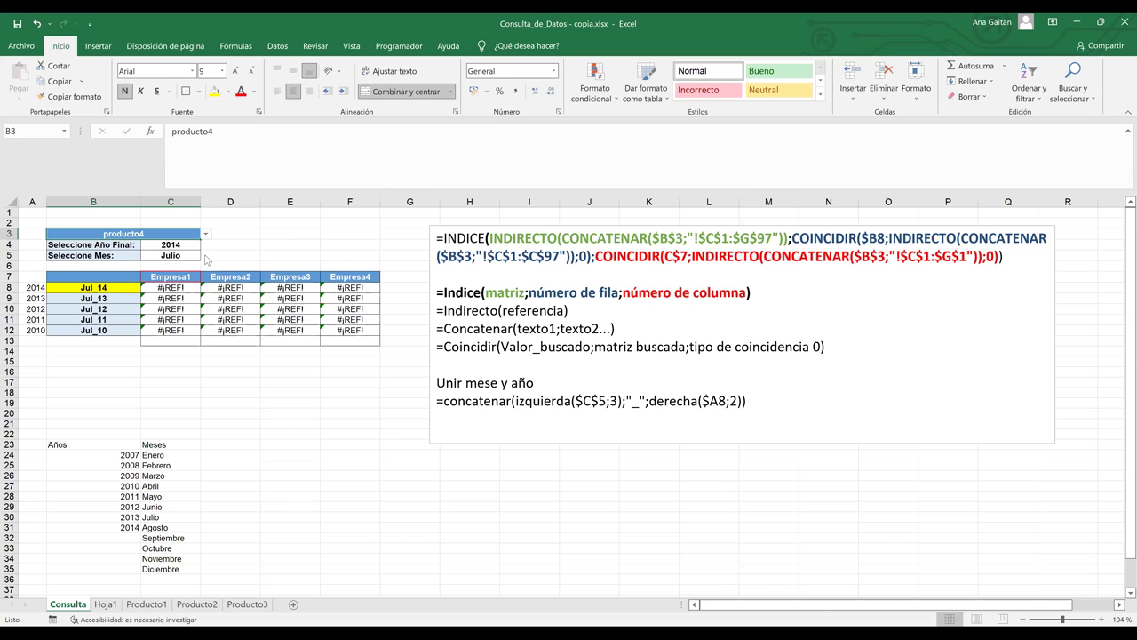
Test the query selectors with 2009 as the final year and Mayo as the month.
left_click(191, 257)
left_click(206, 255)
left_click(174, 266)
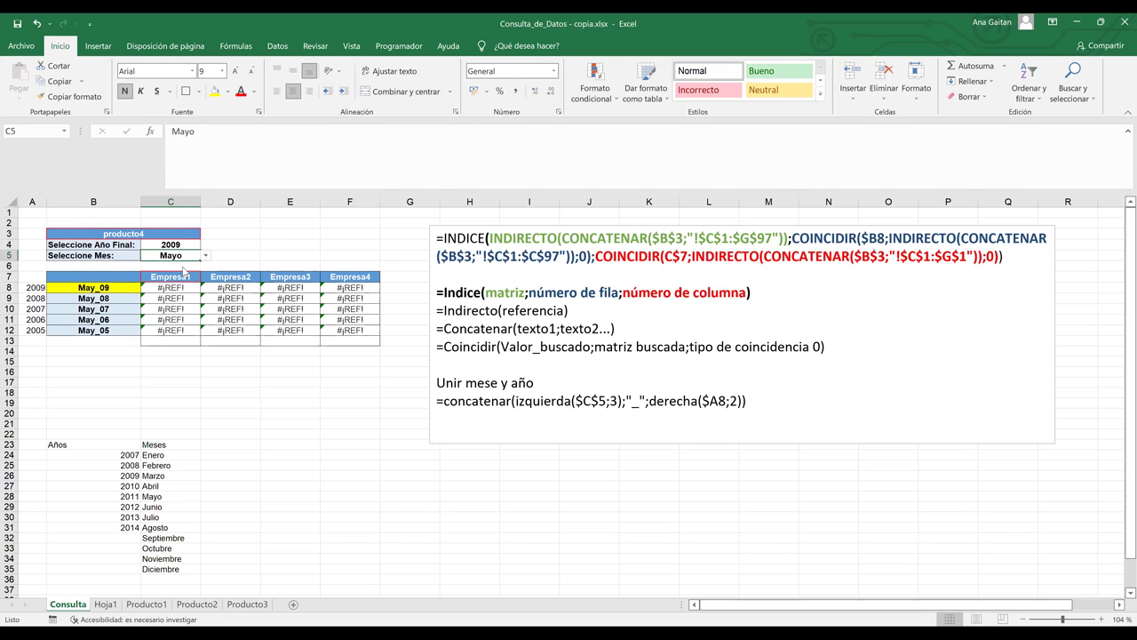
Set the final year in C4 to 2014 and the month in C5 to Julio.
left_click(194, 330)
left_click(189, 246)
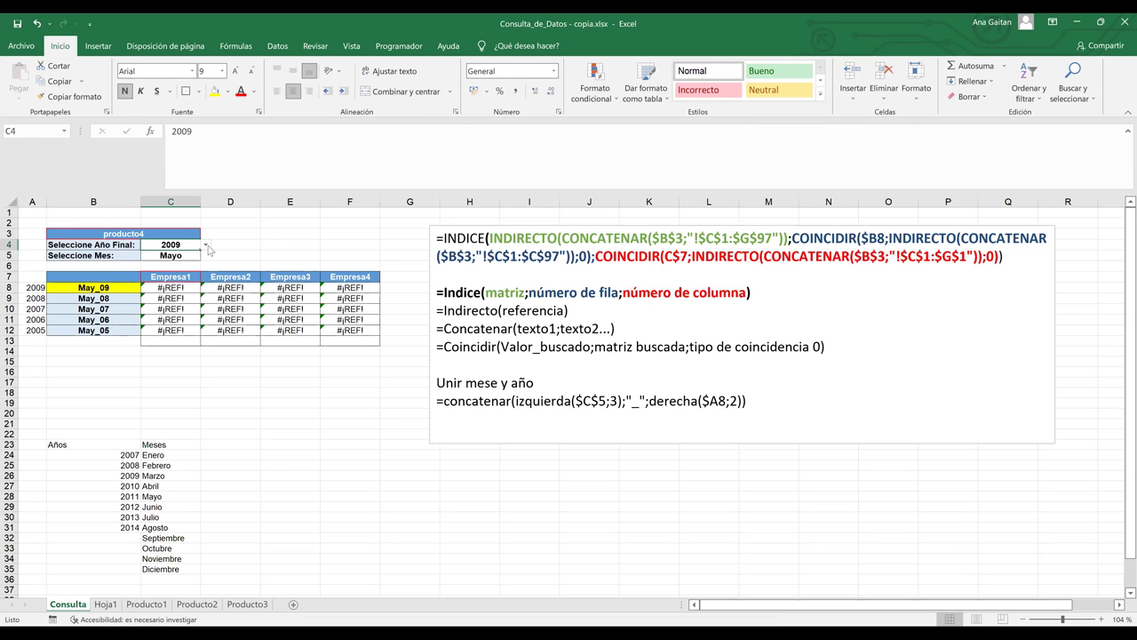
left_click(206, 244)
left_click(169, 324)
left_click(192, 256)
left_click(205, 256)
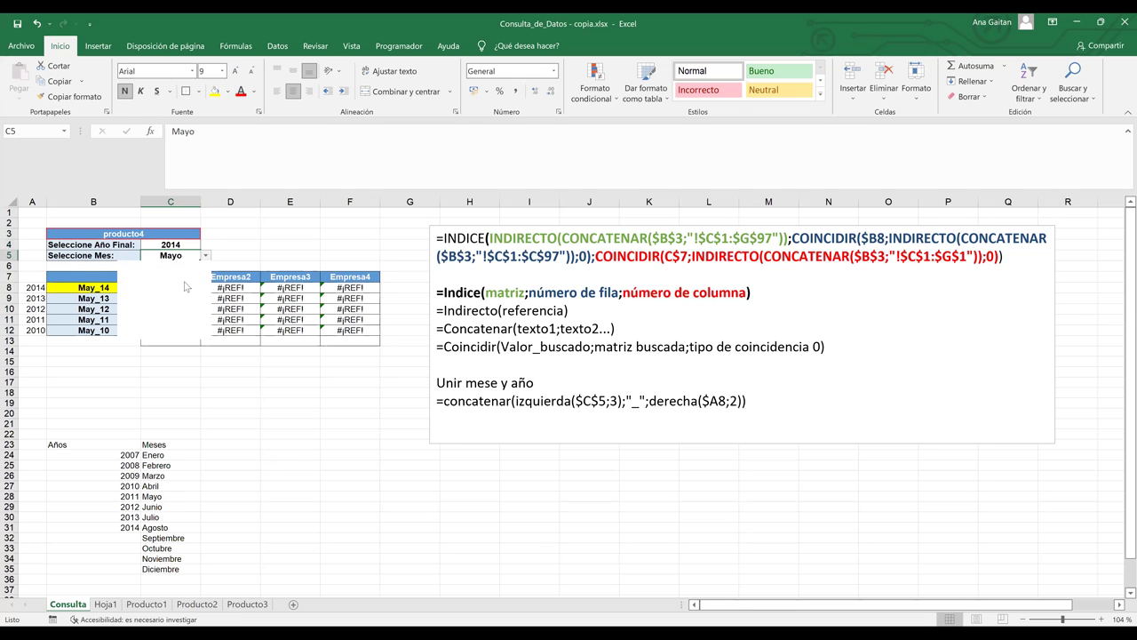
left_click(170, 285)
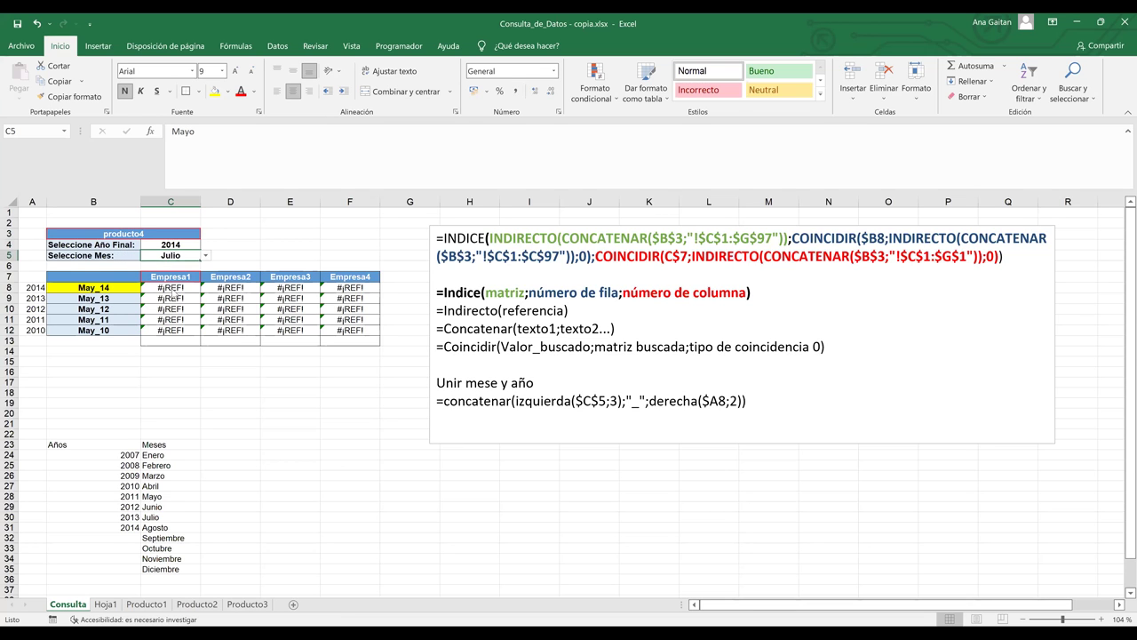
Try Septiembre in the month selector C5, and settle on Febrero as the query month.
left_click(205, 256)
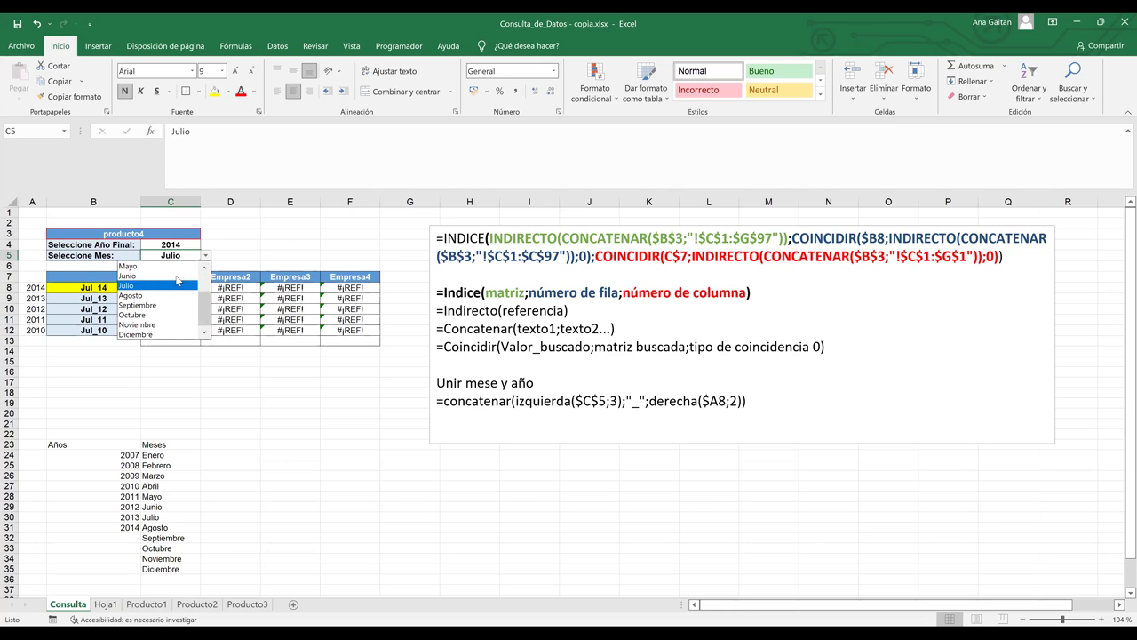
left_click(167, 306)
left_click(205, 256)
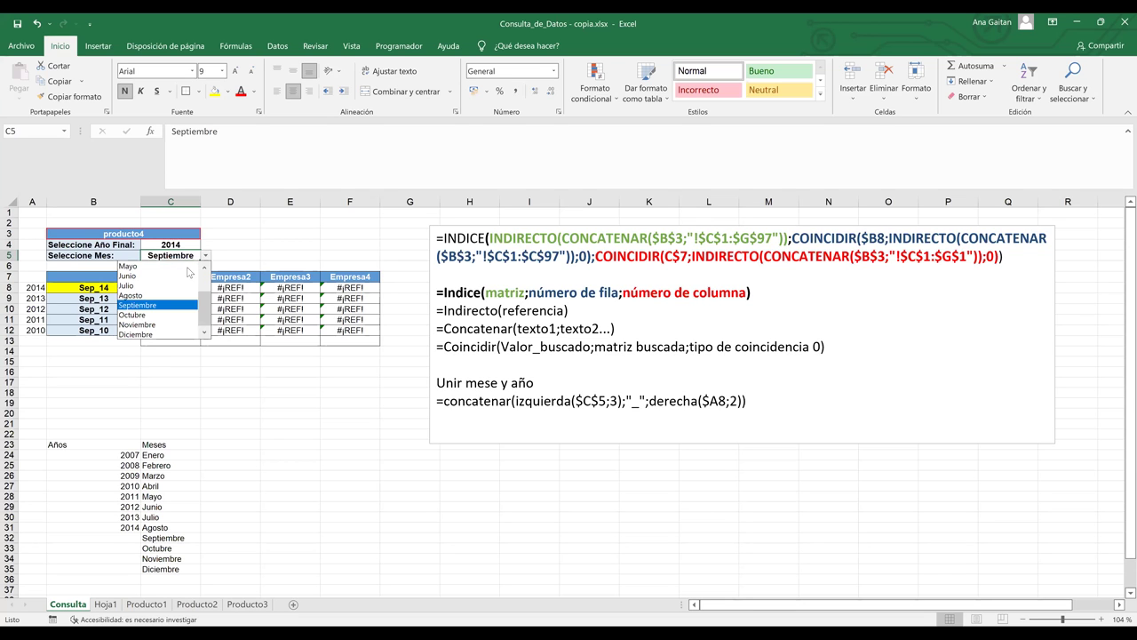
scroll(176, 282, "up", 1)
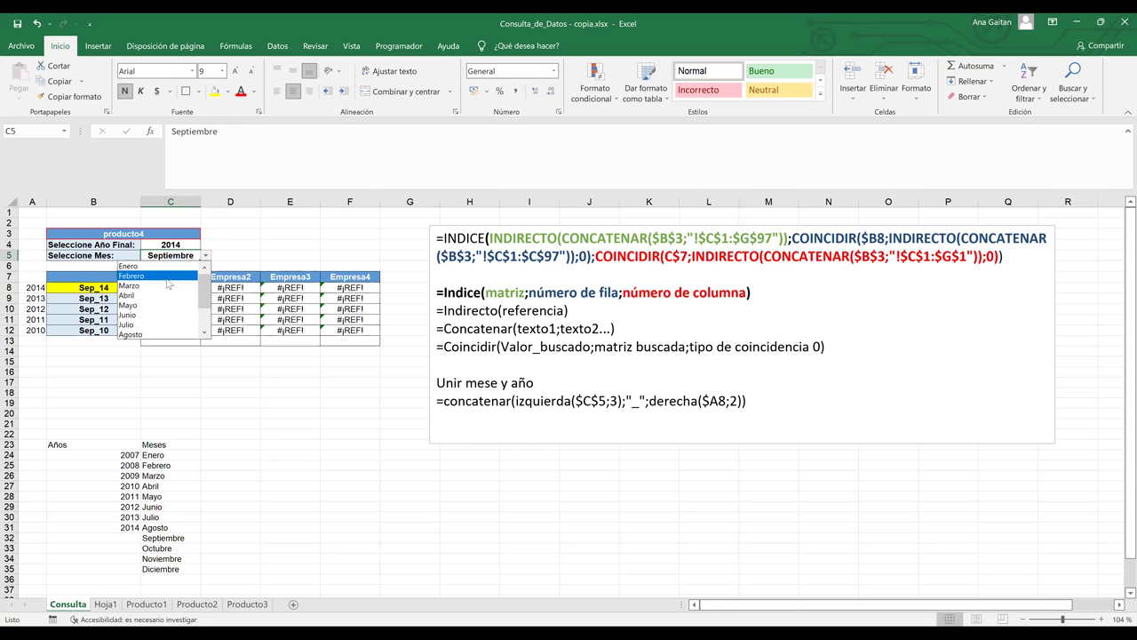
left_click(167, 277)
Try 2012, 2008 and 2011 as the final year in C4 to test the Febrero query.
left_click(204, 247)
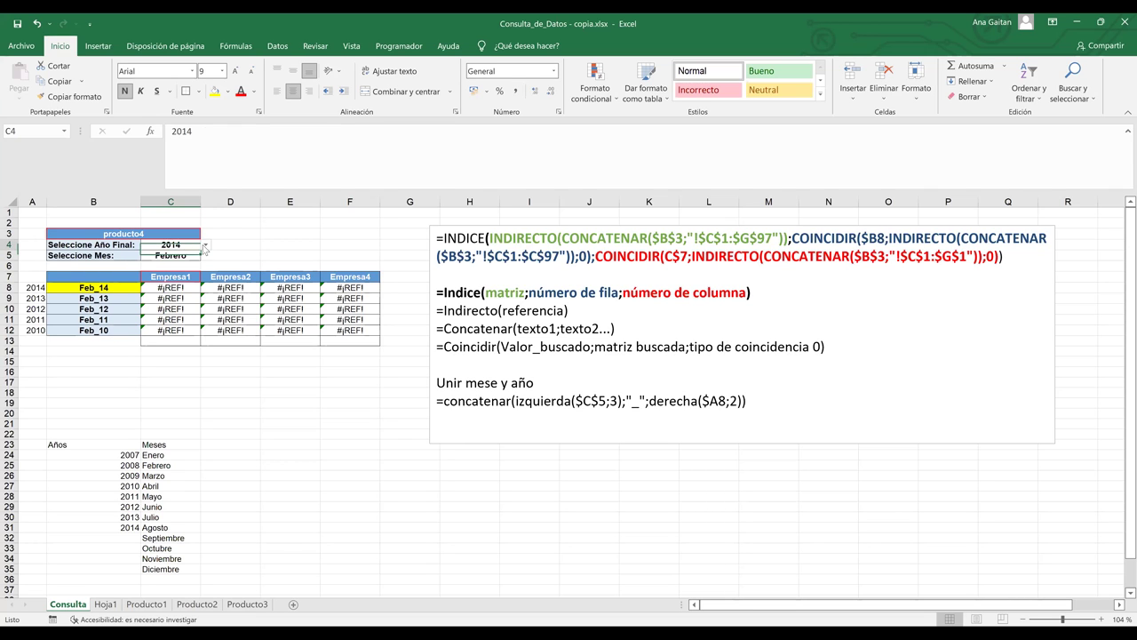
left_click(205, 249)
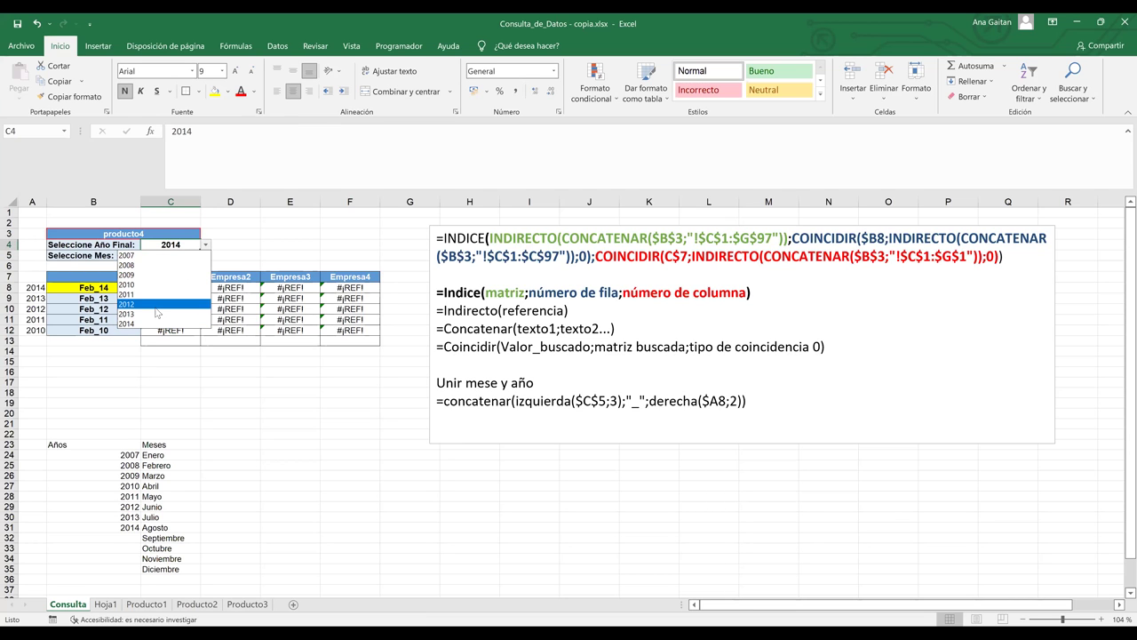
left_click(159, 305)
left_click(205, 245)
left_click(177, 265)
left_click(205, 245)
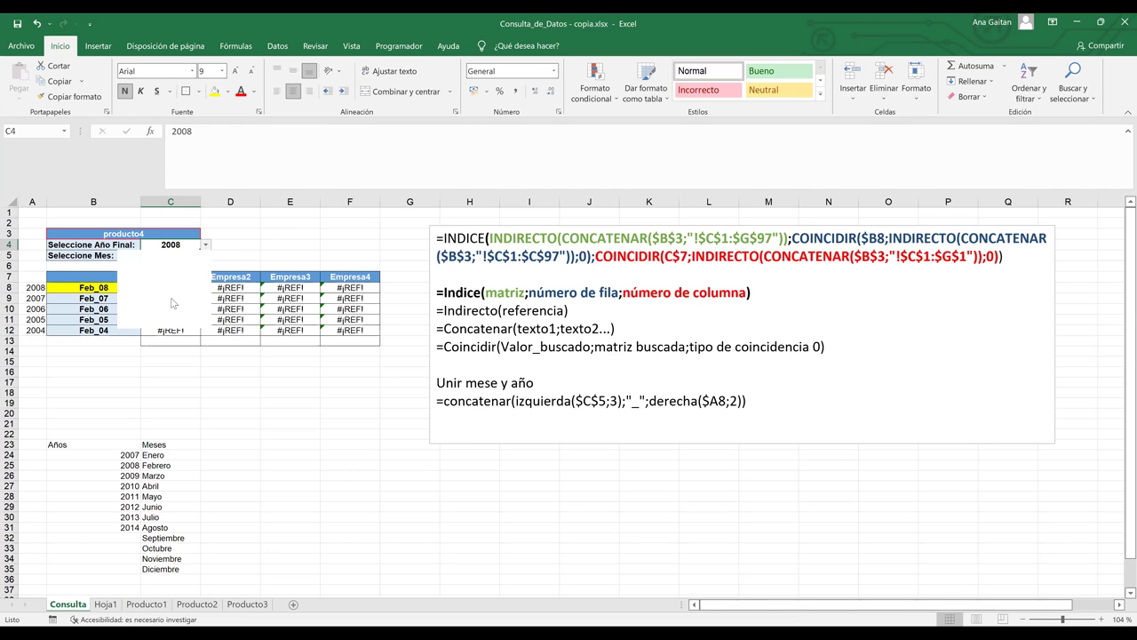
left_click(173, 294)
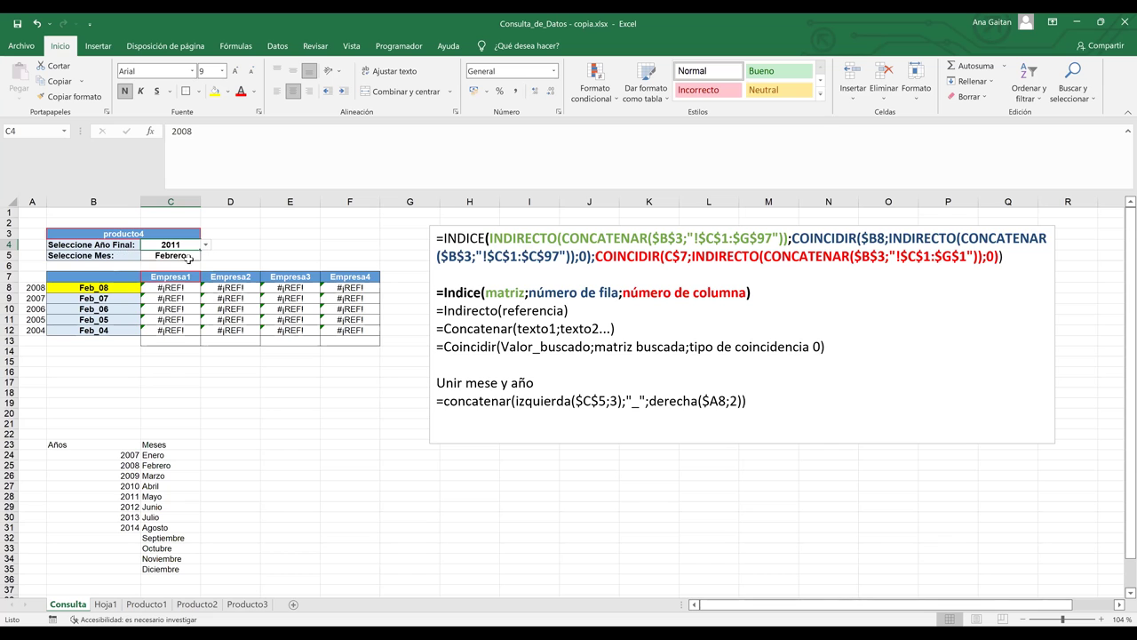
left_click(239, 275)
left_click(207, 309)
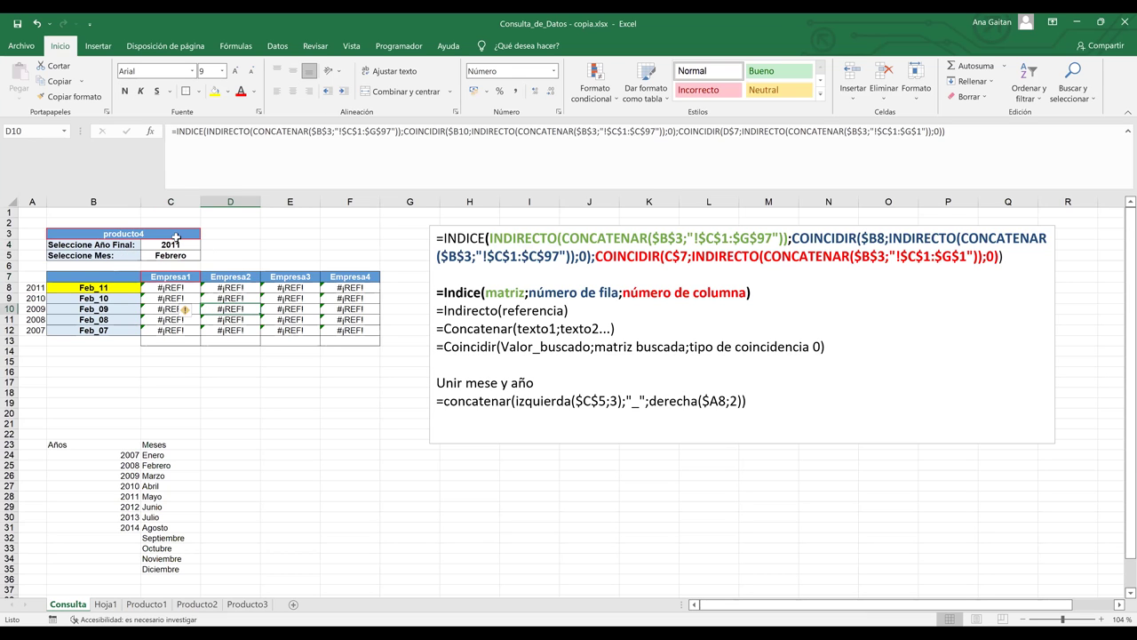
Set the final year in C4 to 2009 and inspect the lookup formula in C8.
left_click(175, 247)
left_click(205, 244)
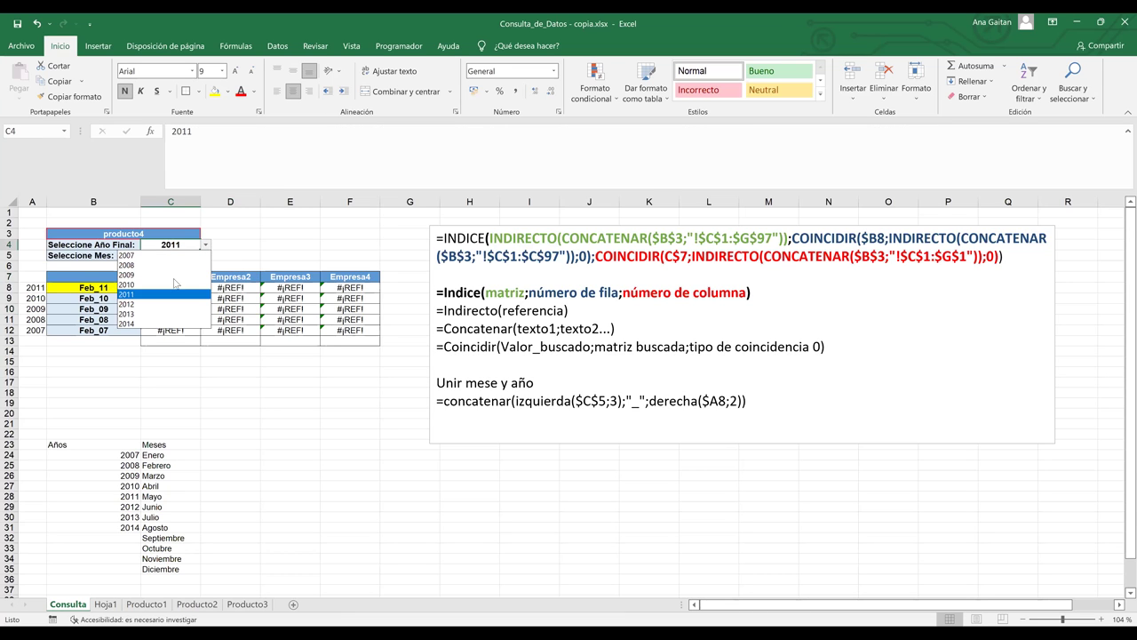
left_click(175, 277)
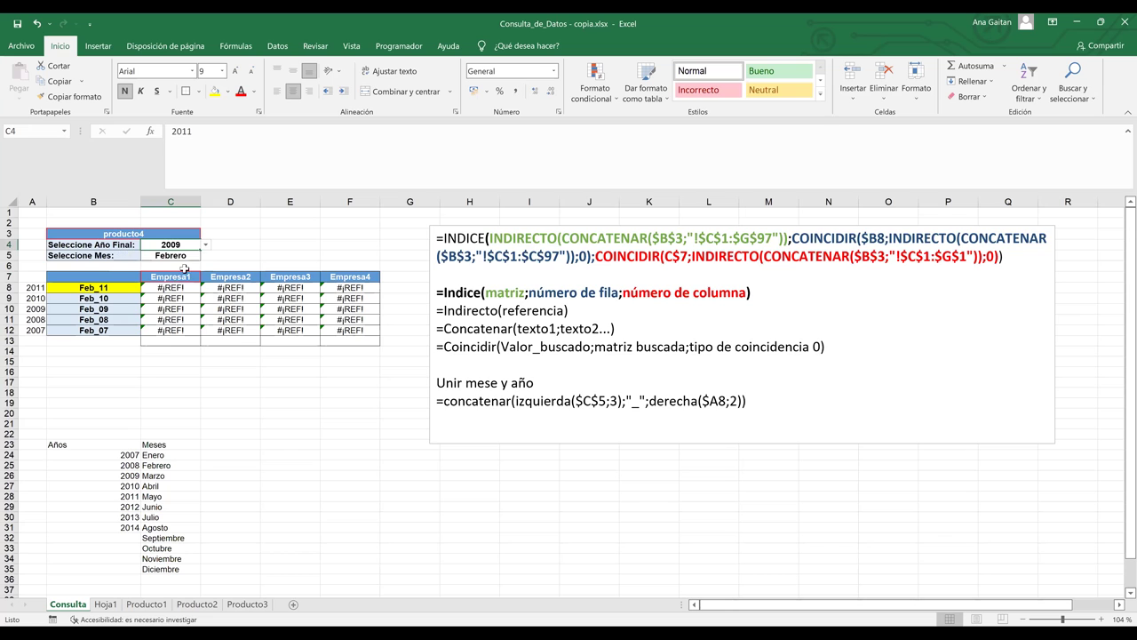
left_click(197, 322)
left_click(186, 263)
left_click(172, 289)
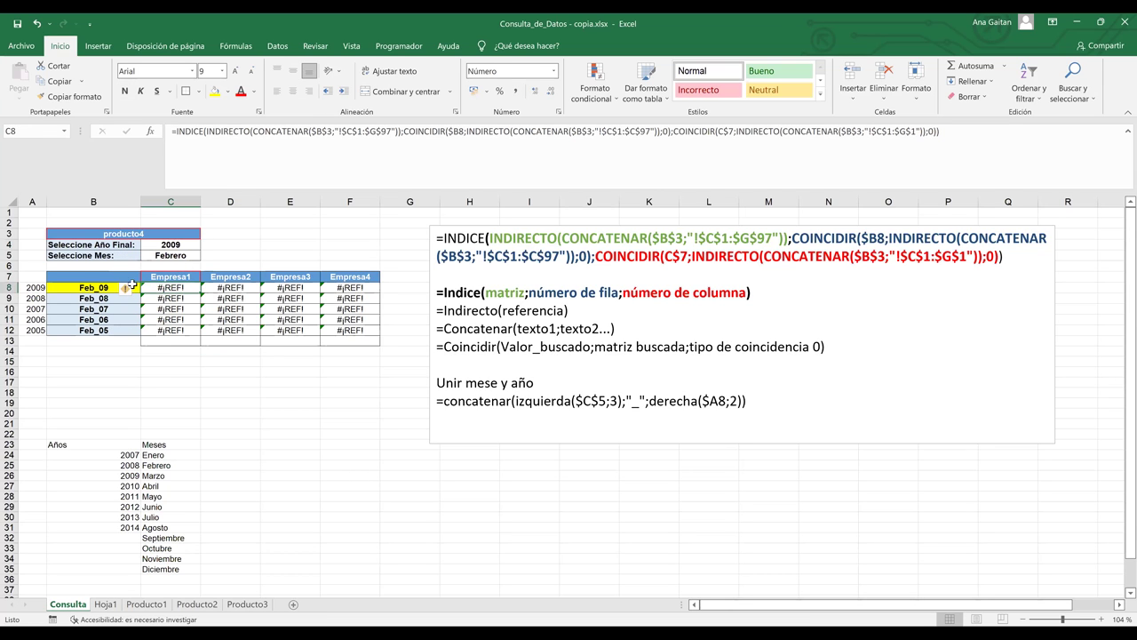
left_click(180, 246)
left_click(181, 256)
left_click(198, 246)
left_click(183, 256)
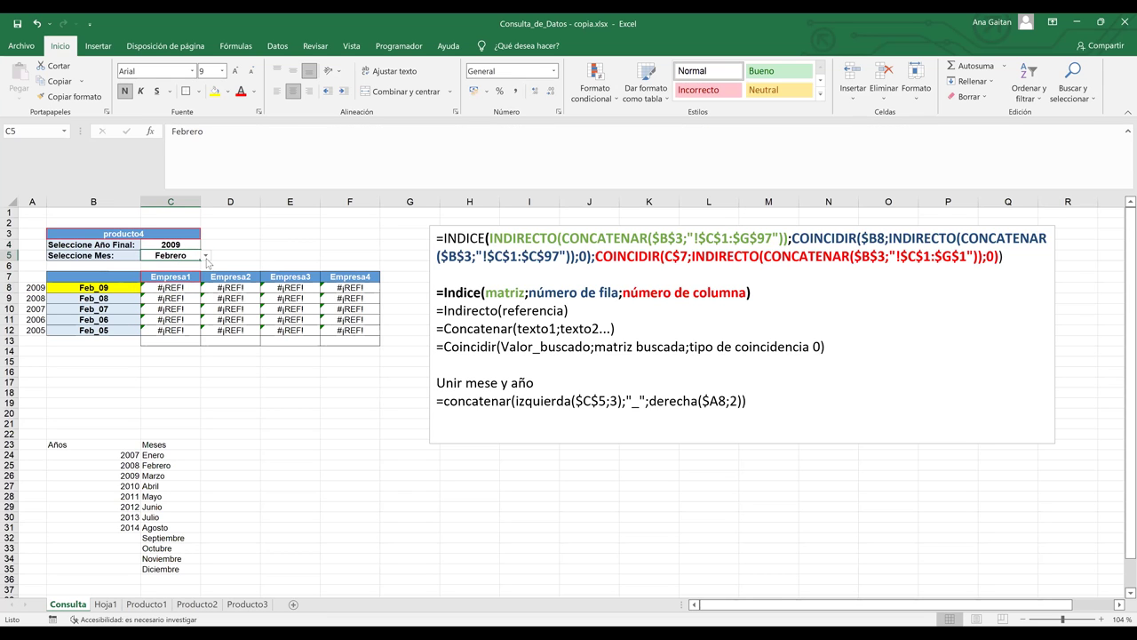
left_click(187, 240)
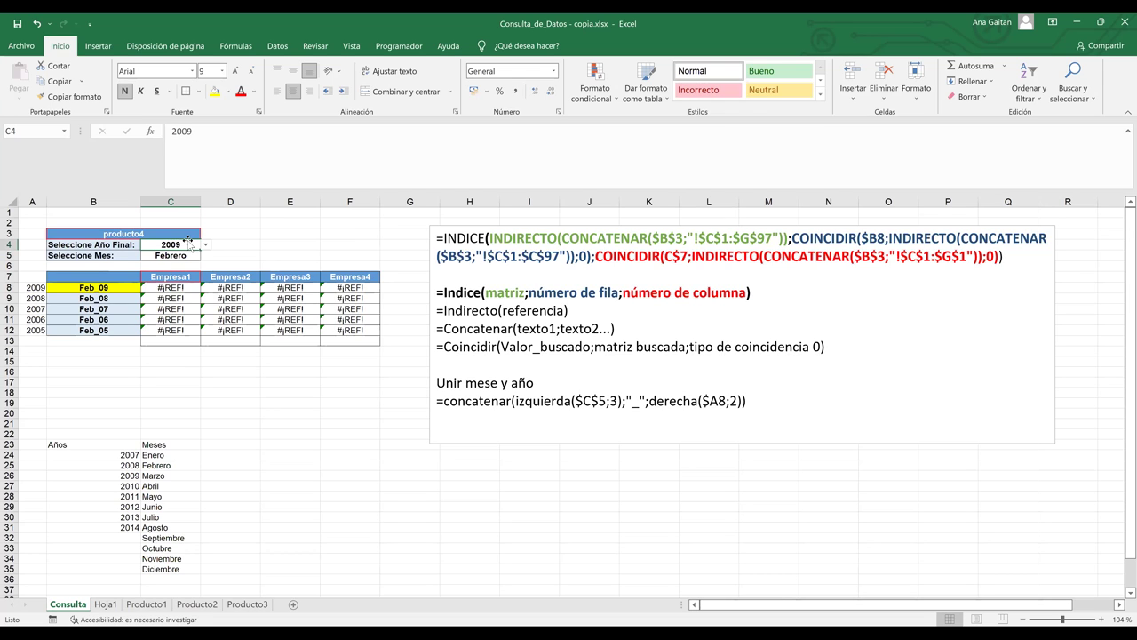
left_click(180, 290)
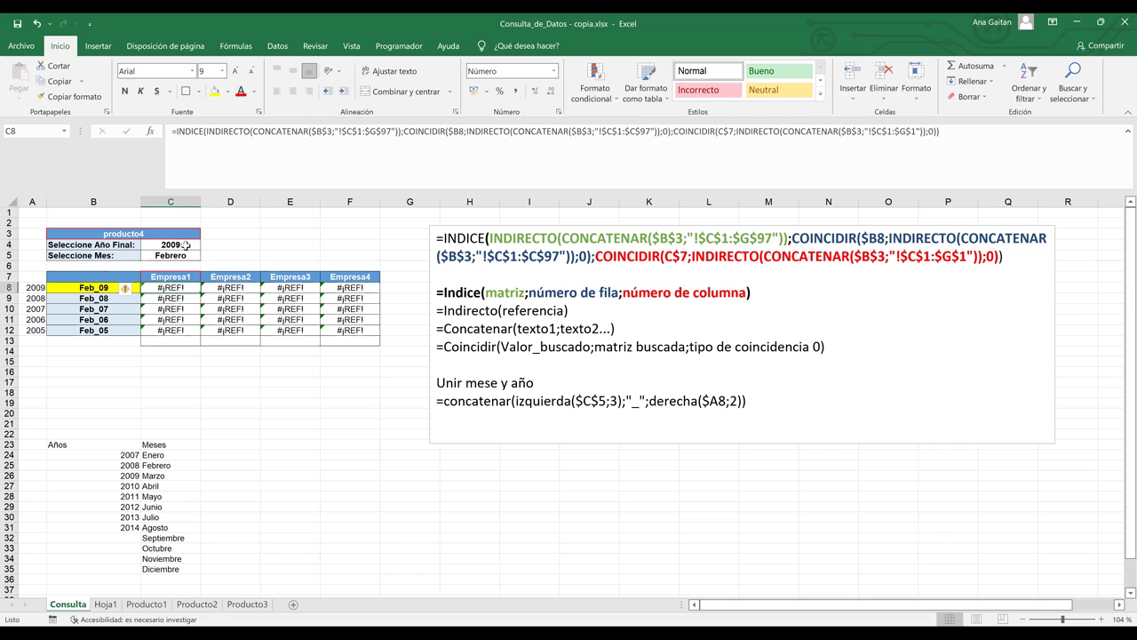
Set the final year in C4 to 2013 for the Febrero query of producto4.
left_click(186, 244)
left_click(206, 244)
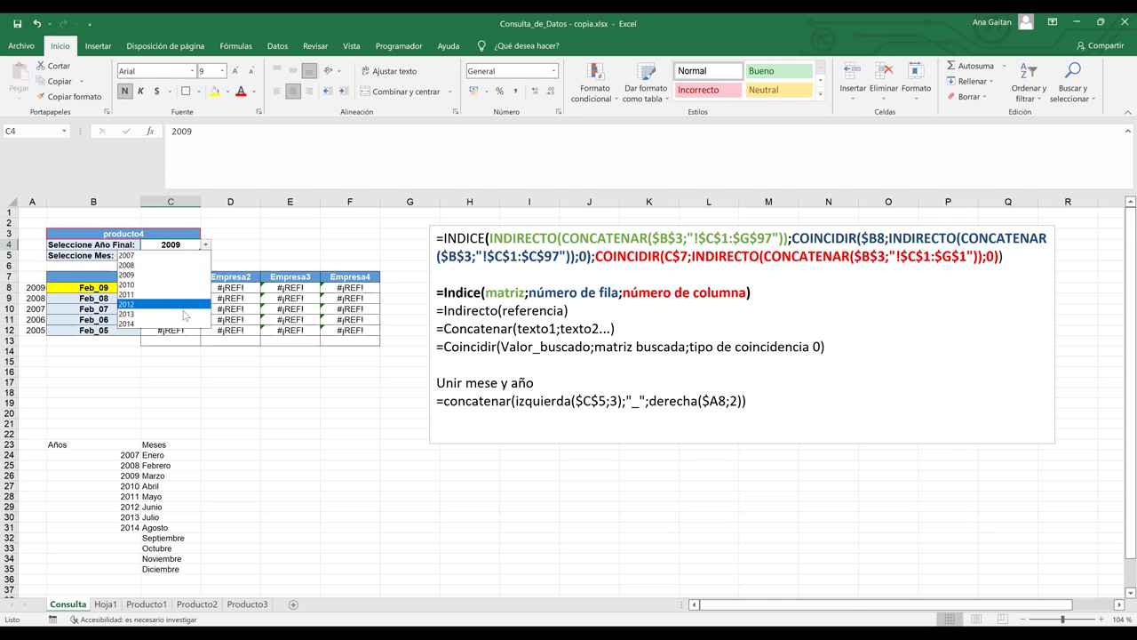
left_click(185, 314)
left_click(230, 266)
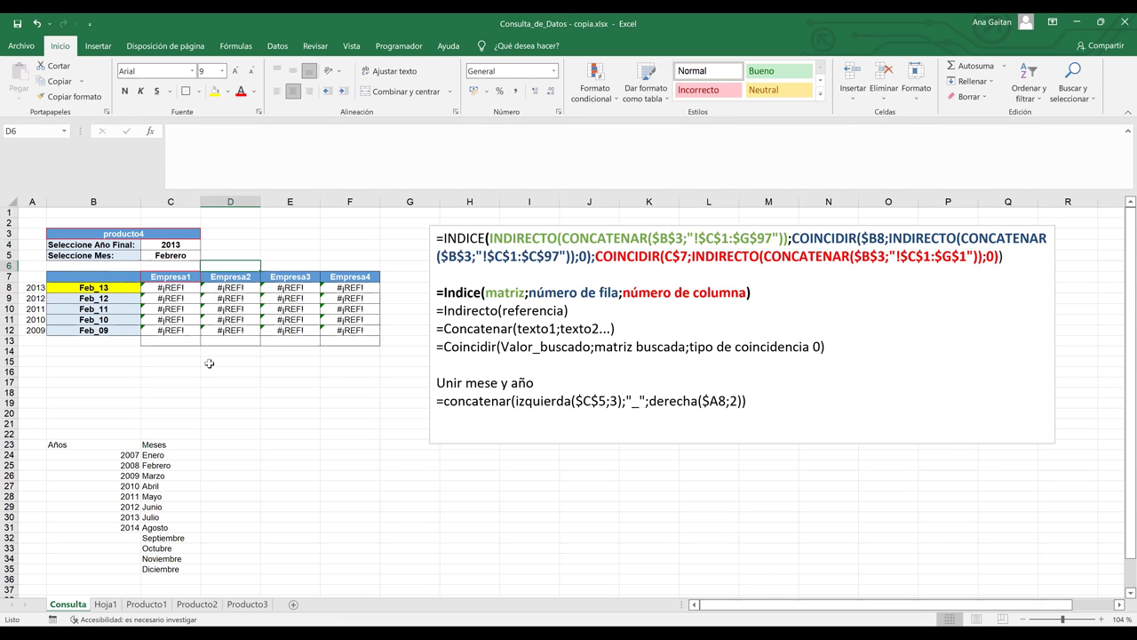
left_click(209, 363)
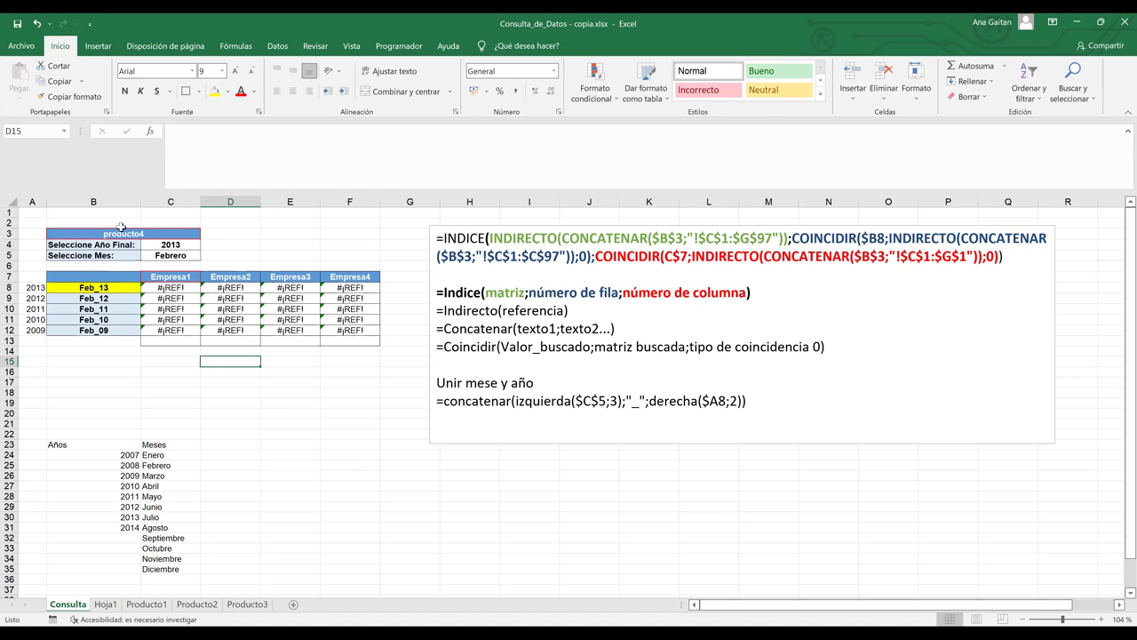
left_click(238, 255)
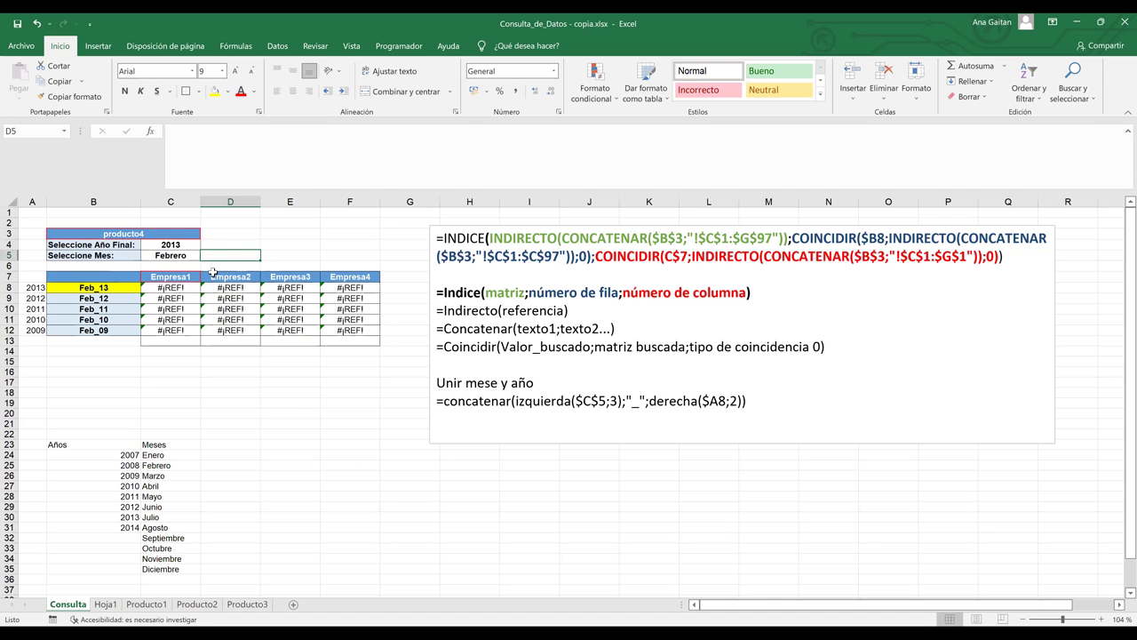
Inspect the lookup formulas in C8 and E12 of the company results table.
left_click(169, 287)
left_click(290, 330)
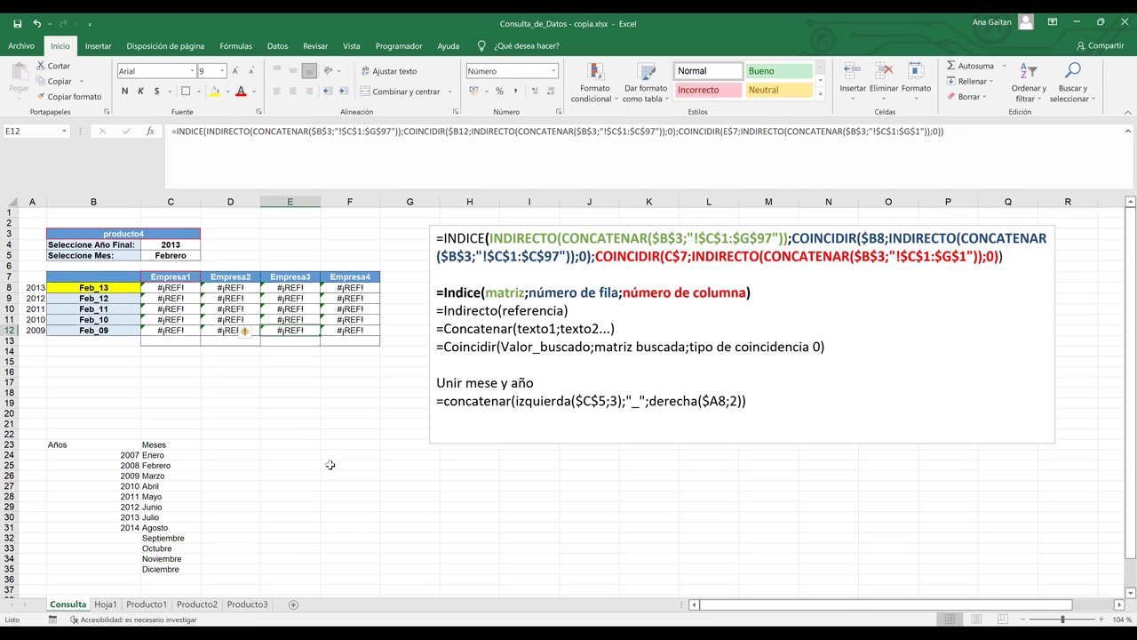
left_click(329, 351)
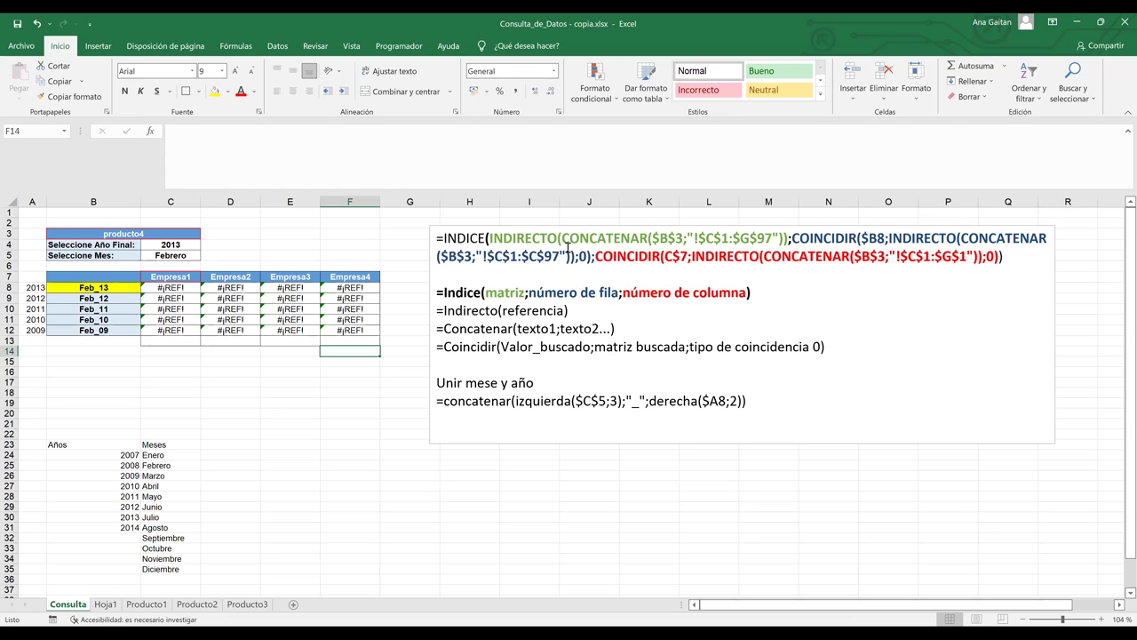
left_click(499, 52)
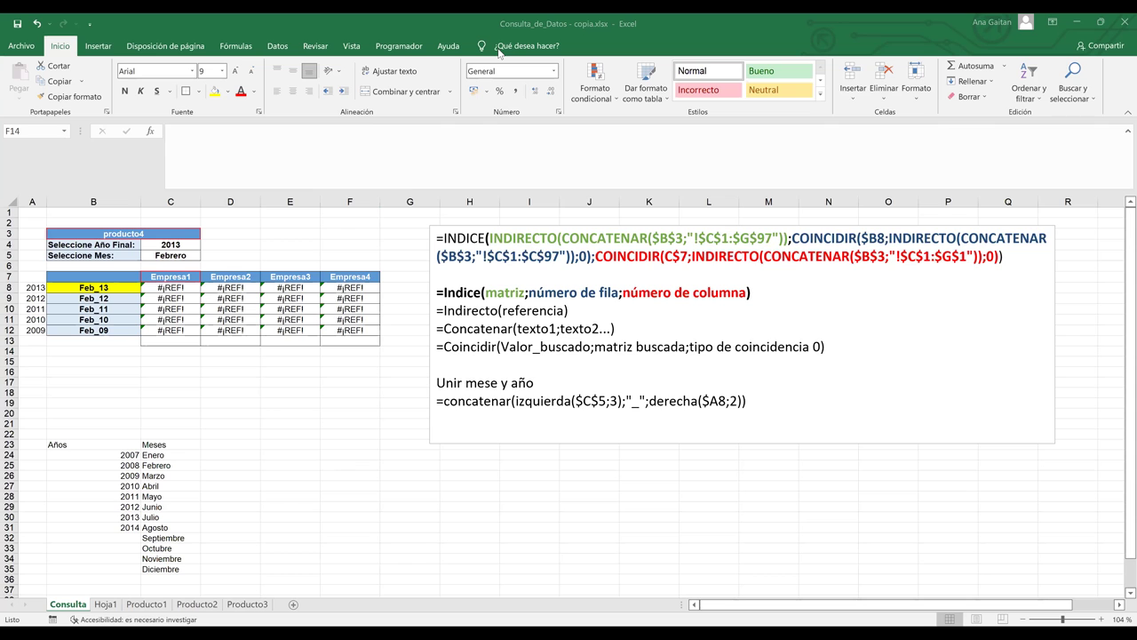